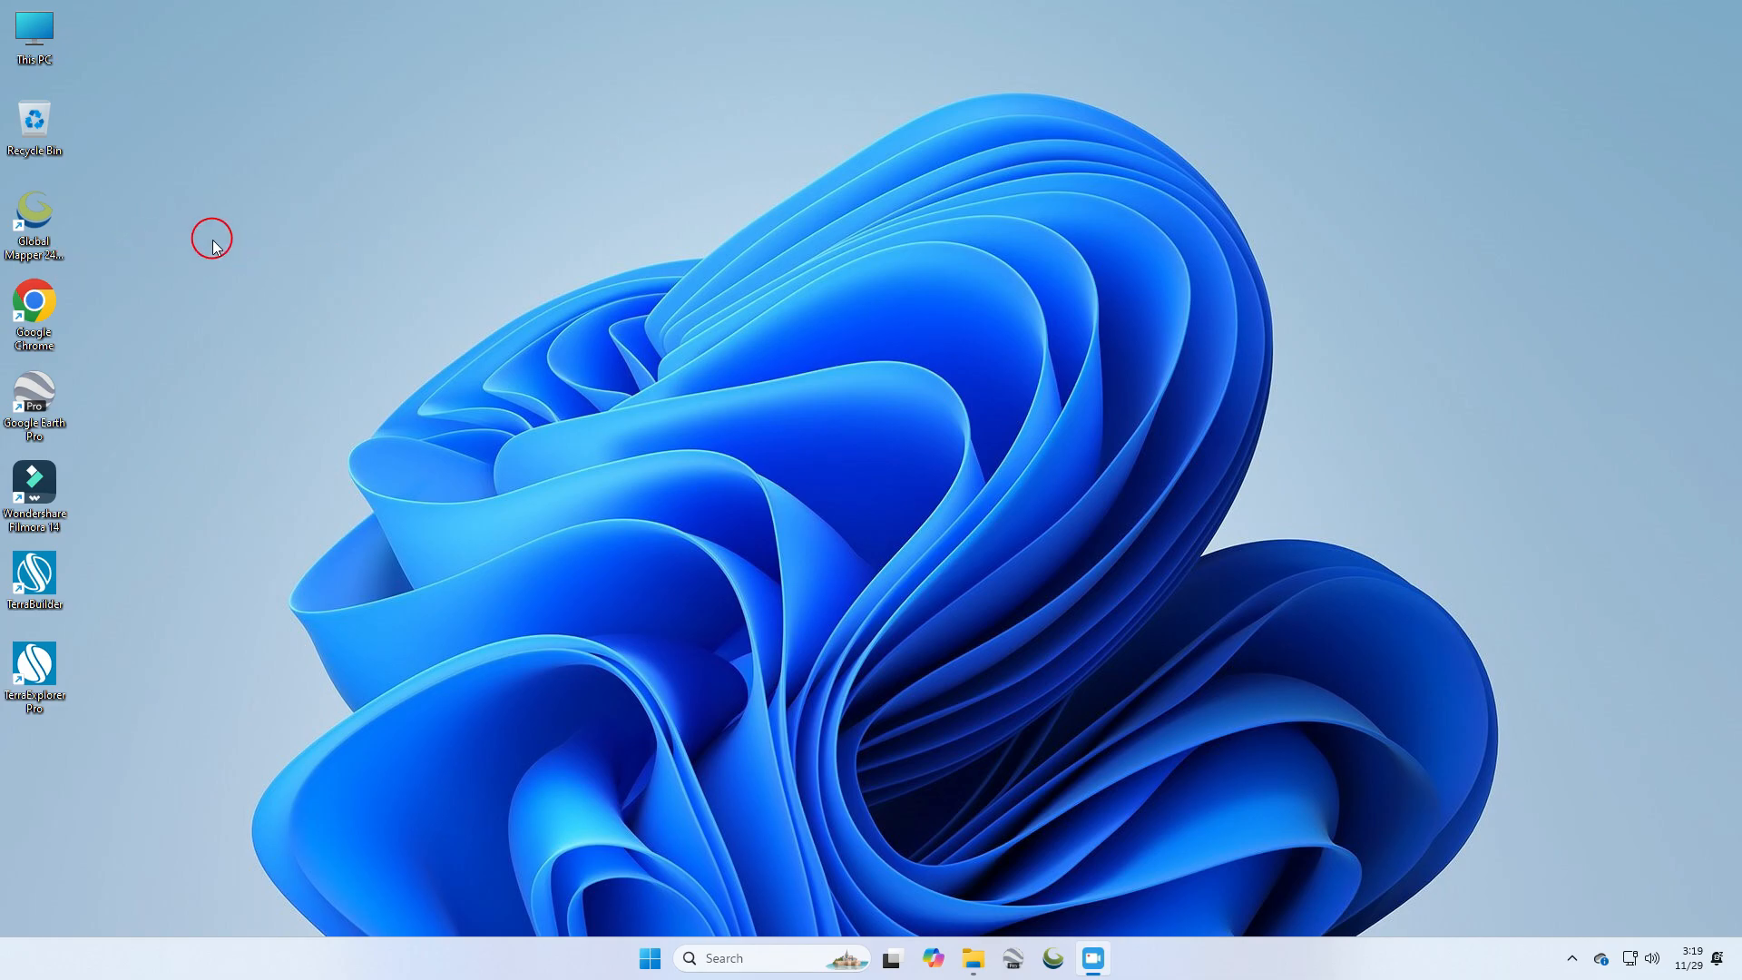
Step: Launch Global Mapper Pro from the desktop shortcut
{"action": "double_click", "coordinate": [37, 225]}
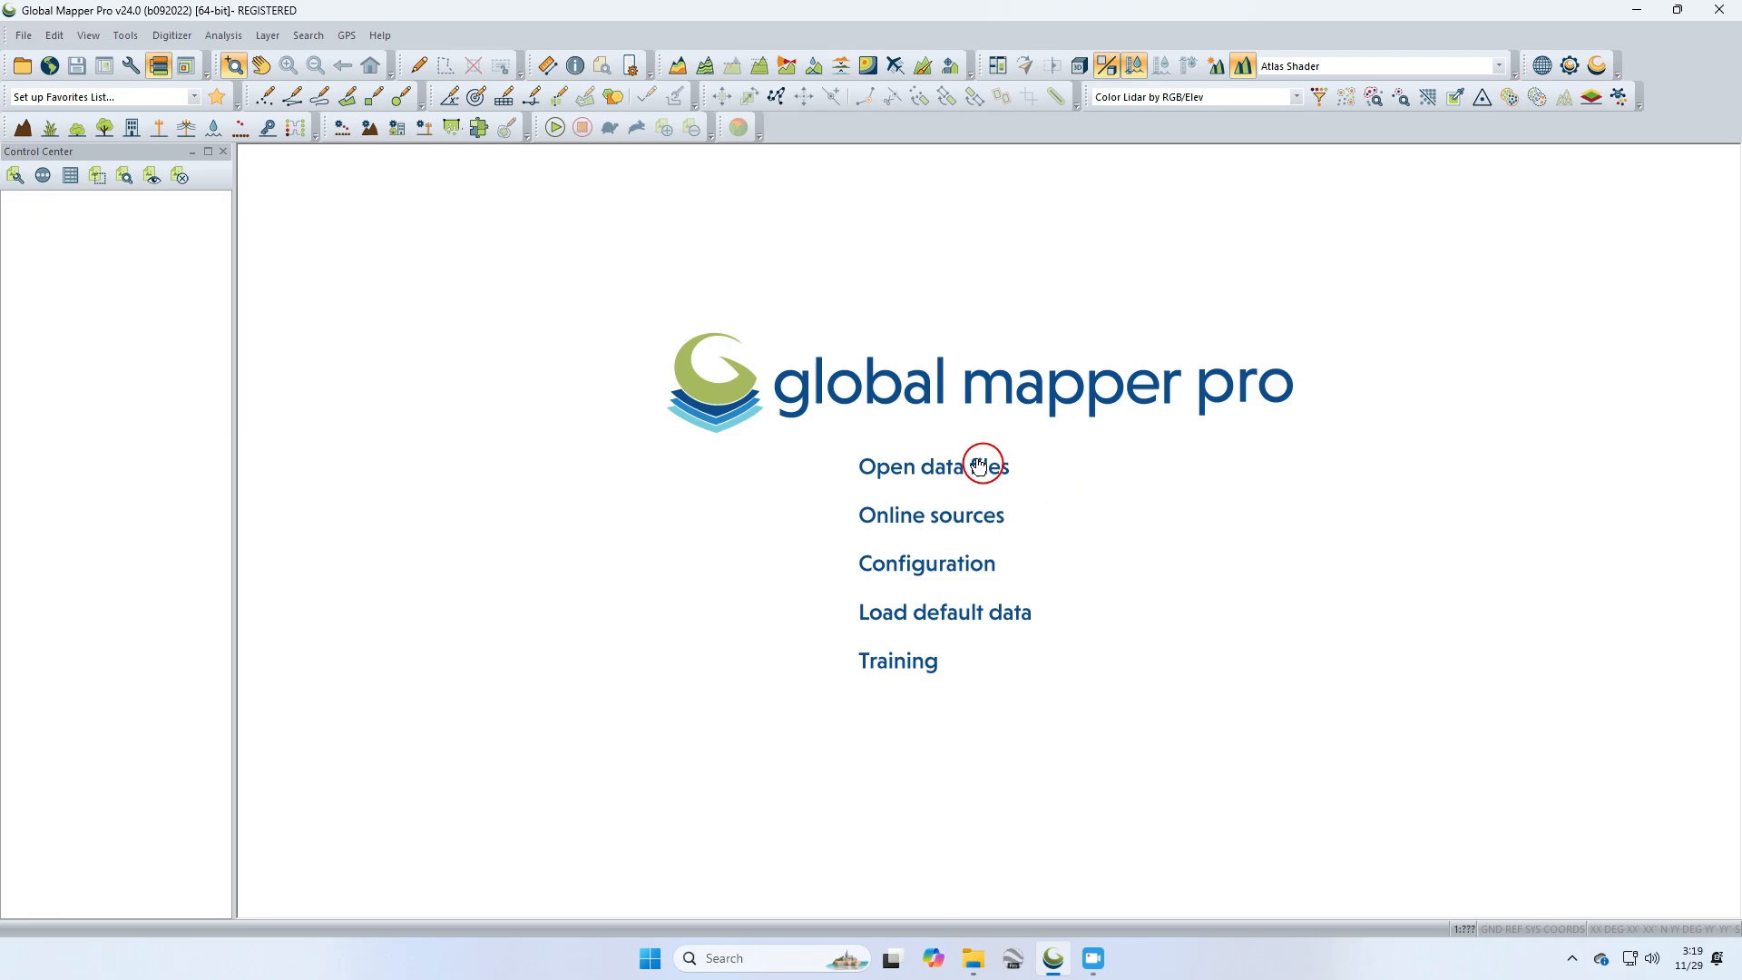
{"action": "left_click", "coordinate": [263, 102]}
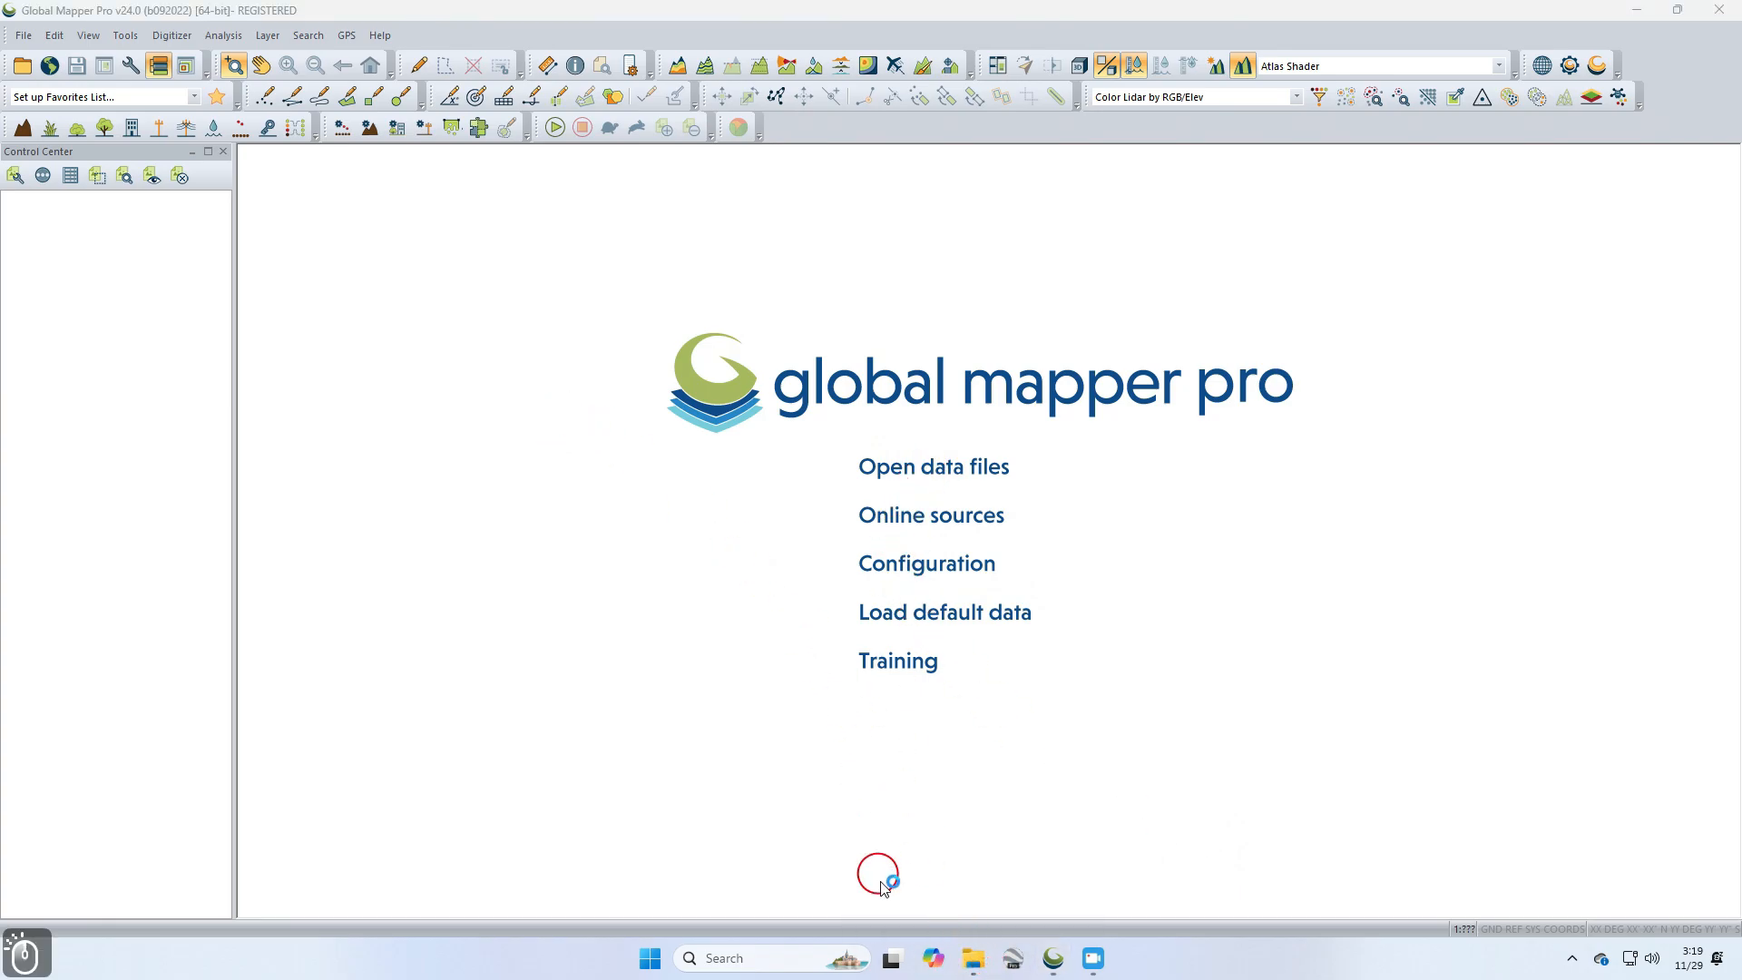
Step: Load geoBoundaries-IND-ADM3_simplified.shp from the geoBoundaries-IND-ADM3-all folder, filtered to SHP files, into the map
{"action": "left_click", "coordinate": [975, 958]}
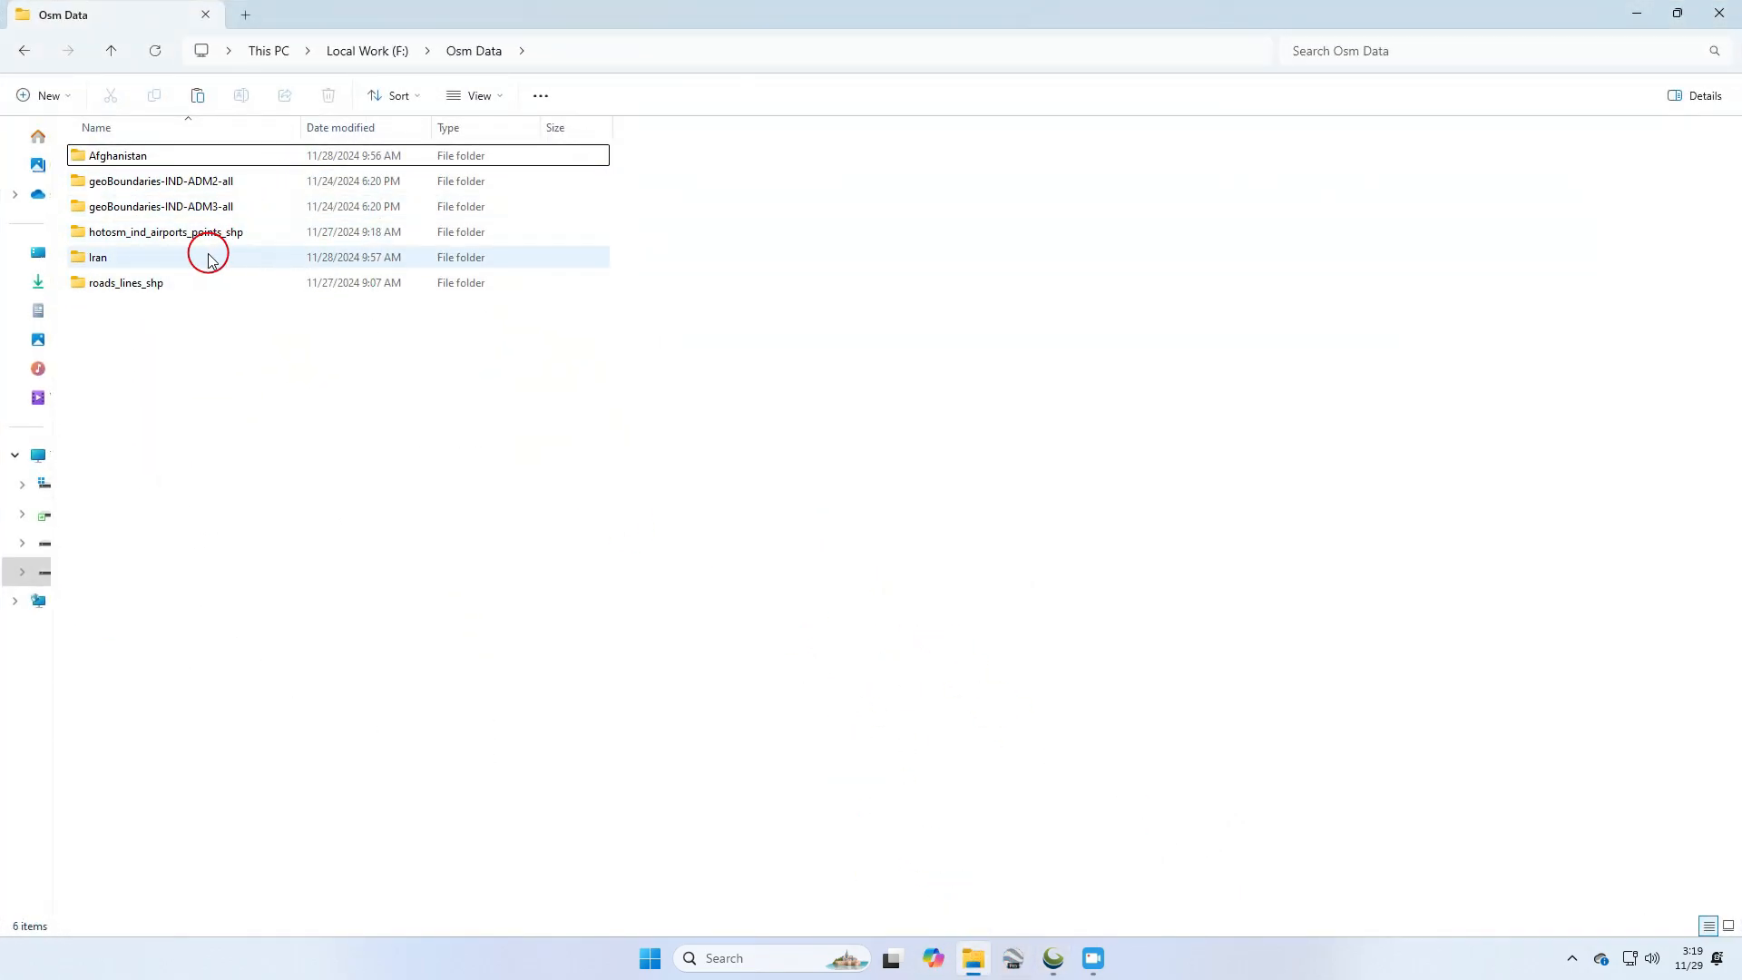
{"action": "double_click", "coordinate": [209, 206]}
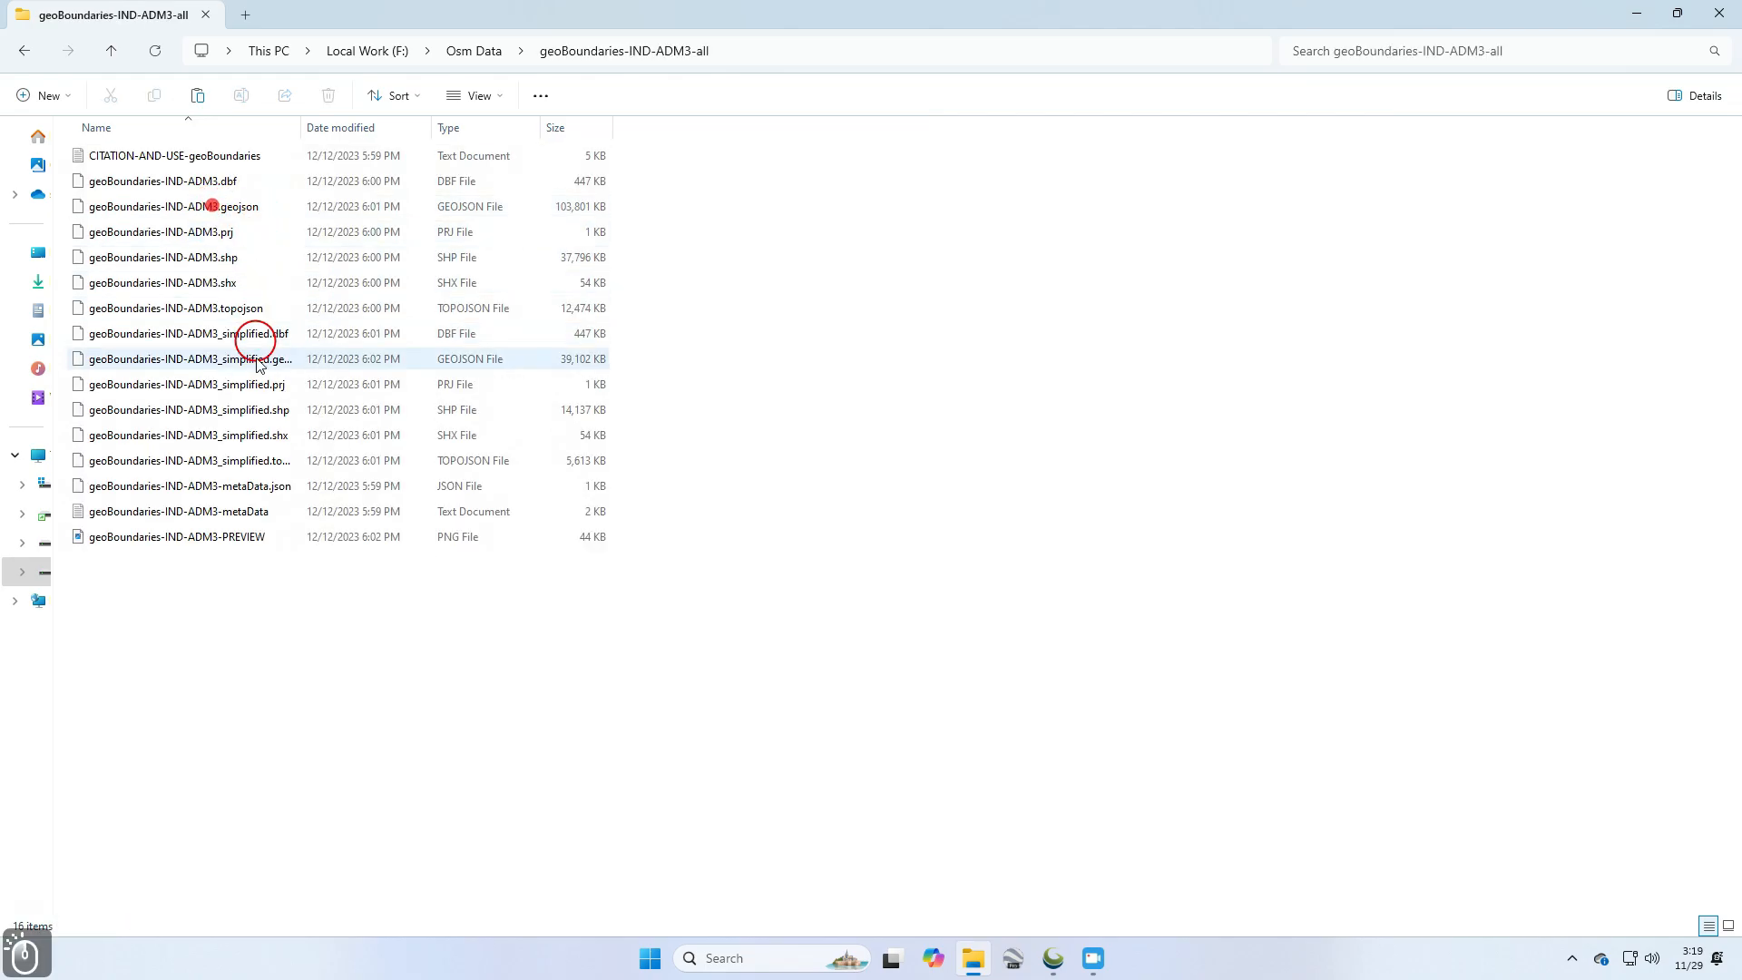
{"action": "left_click", "coordinate": [535, 129]}
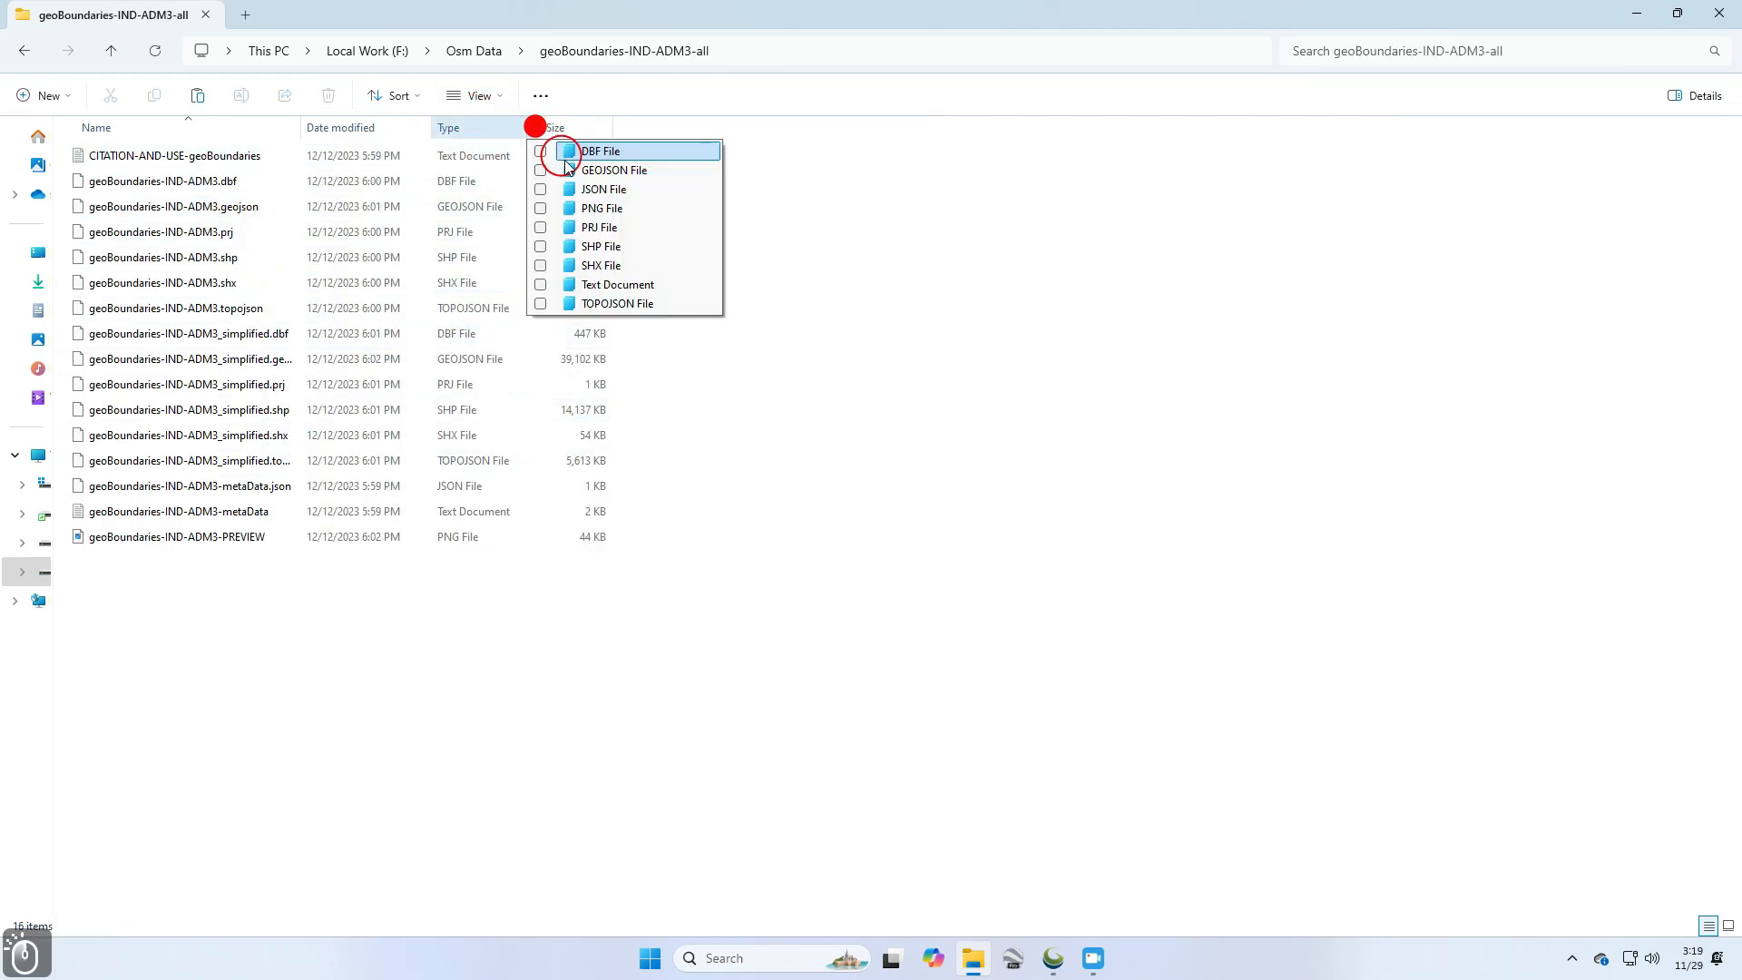
{"action": "left_click", "coordinate": [606, 255]}
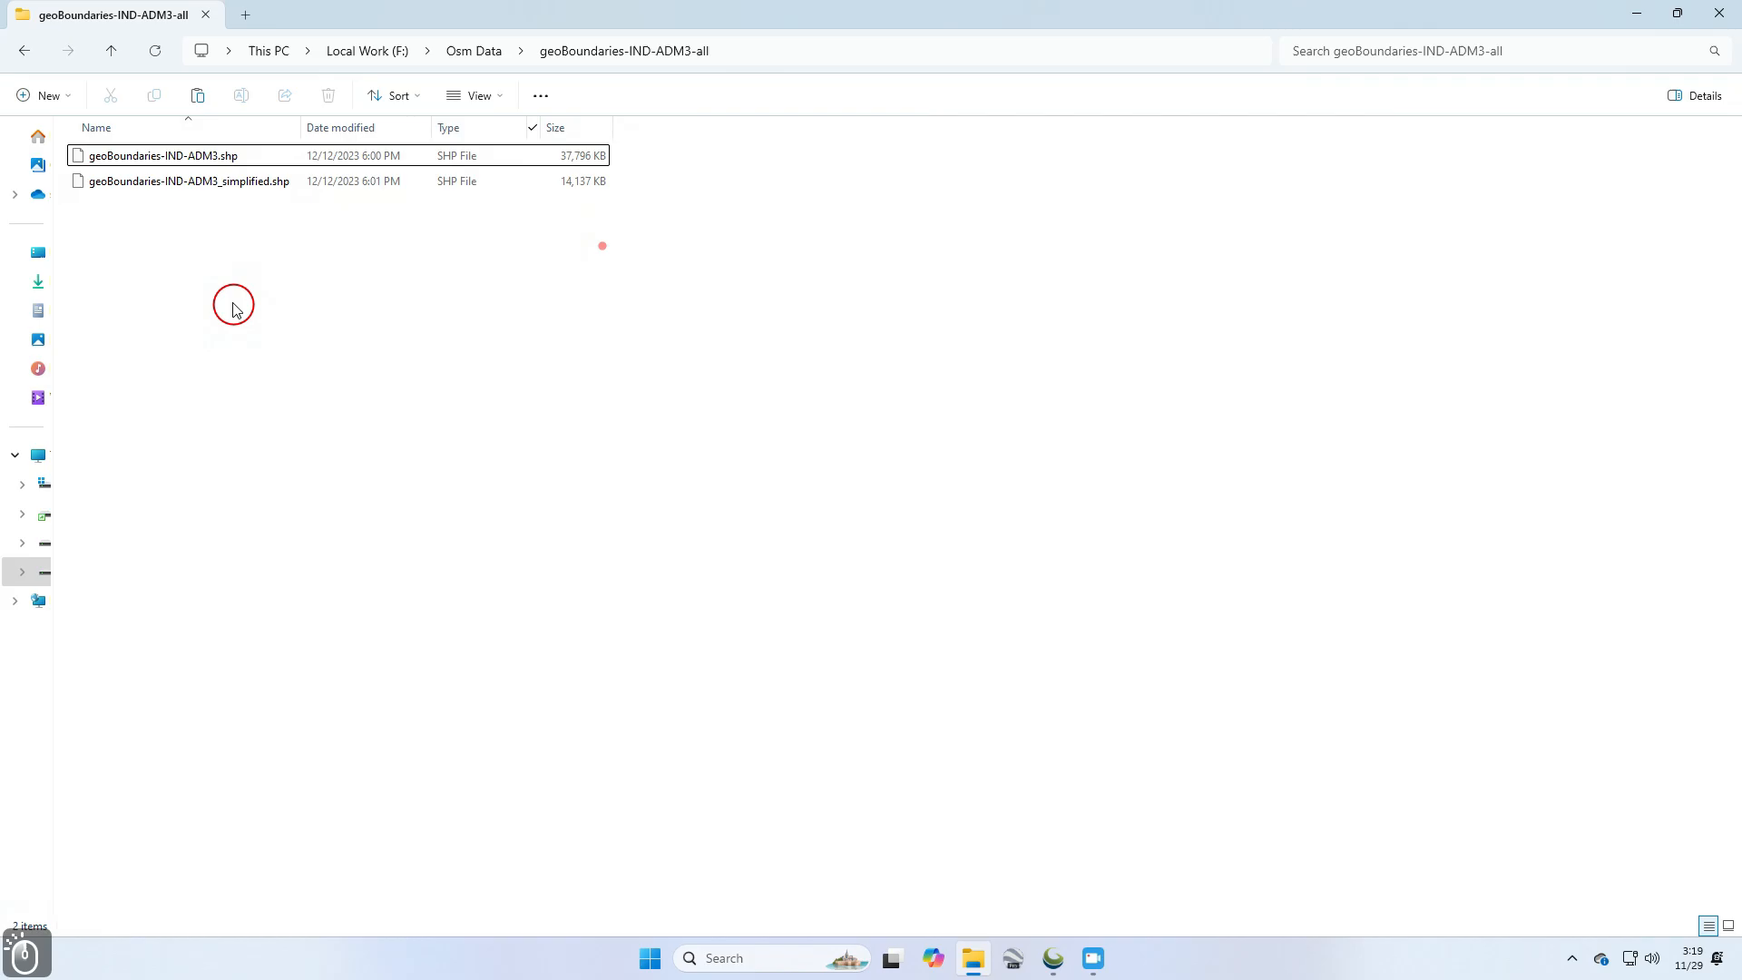
{"action": "left_click", "coordinate": [227, 183]}
{"action": "left_click_drag", "start_coordinate": [238, 188], "coordinate": [877, 537]}
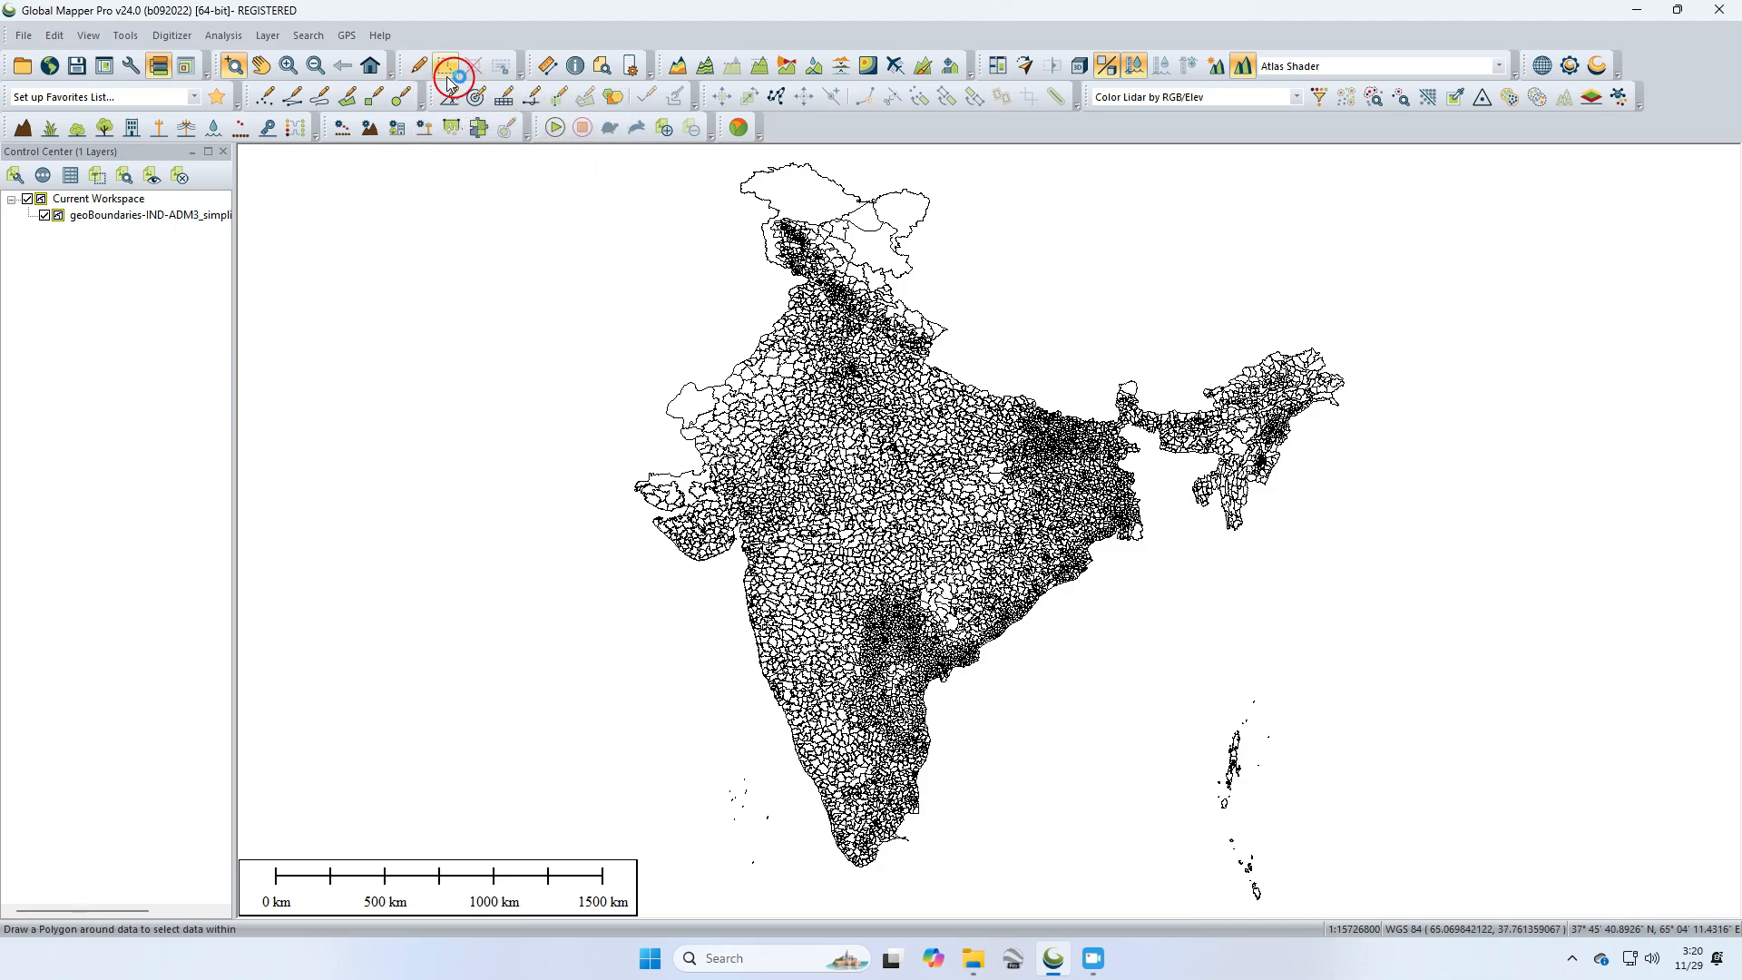
Step: Select one district polygon west of the view centre with the Digitizer tool
{"action": "left_click", "coordinate": [418, 65]}
{"action": "scroll", "coordinate": [945, 537], "scroll_direction": "down", "scroll_amount": 2}
{"action": "scroll", "coordinate": [908, 535], "scroll_direction": "up", "scroll_amount": 5}
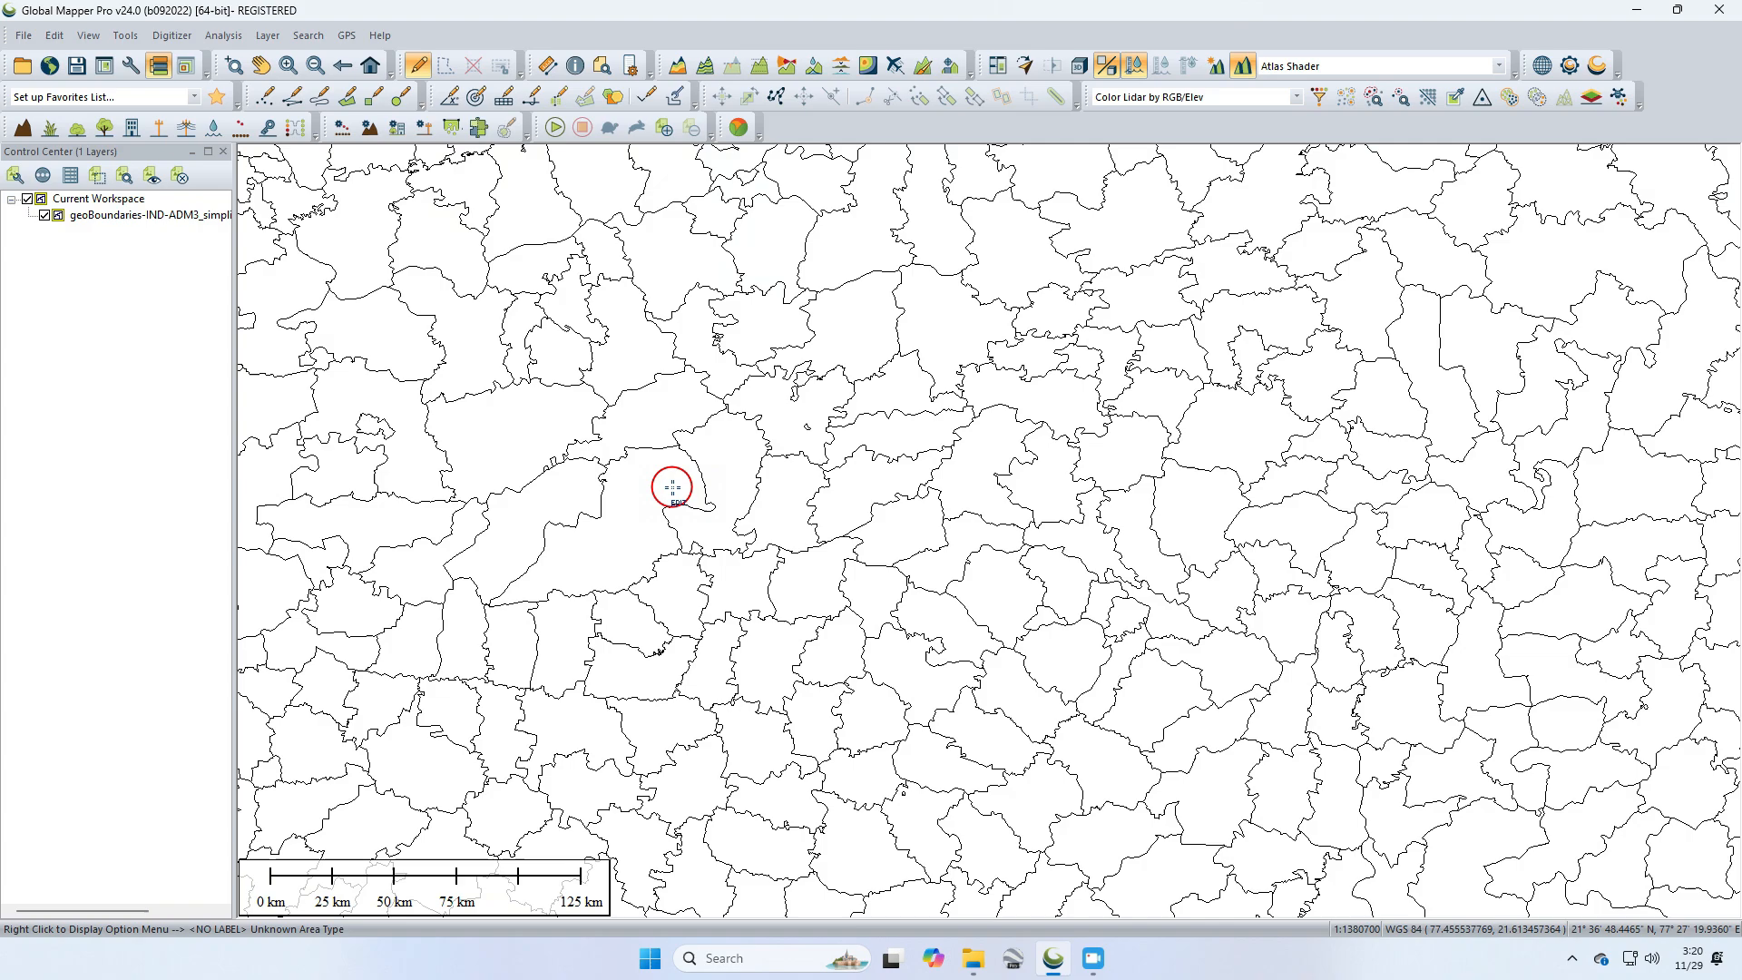
{"action": "left_click", "coordinate": [662, 477]}
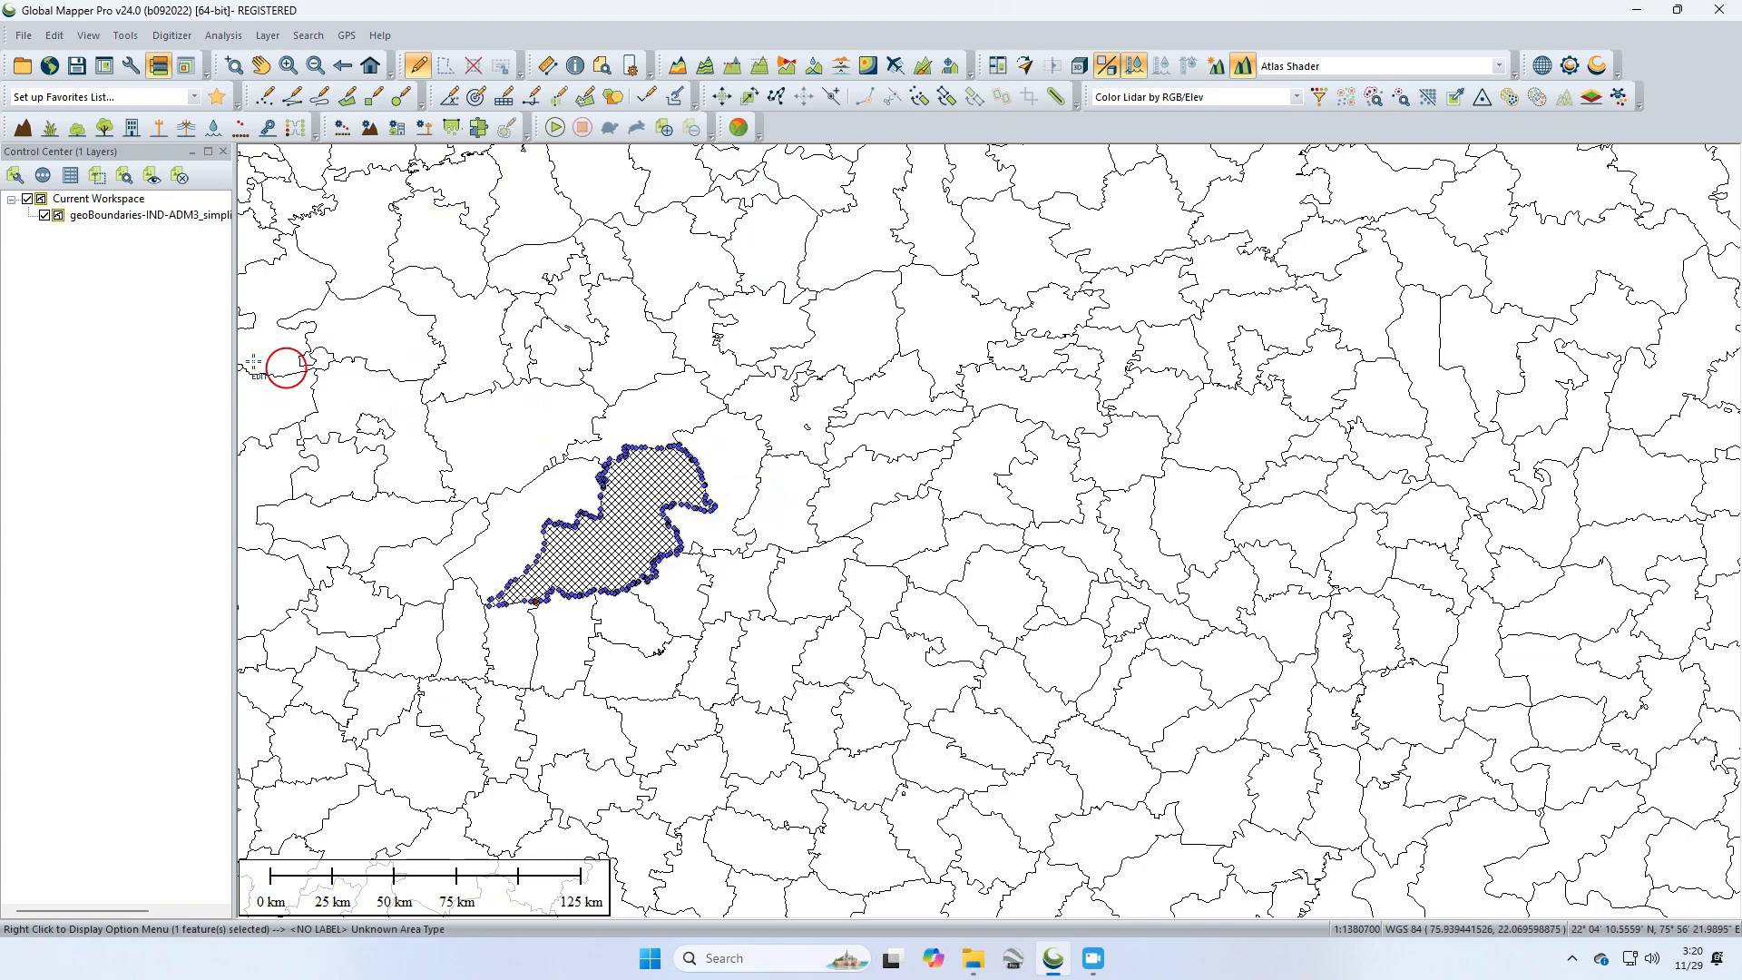
Step: Start an export to Shapefile vector format
{"action": "left_click", "coordinate": [28, 36]}
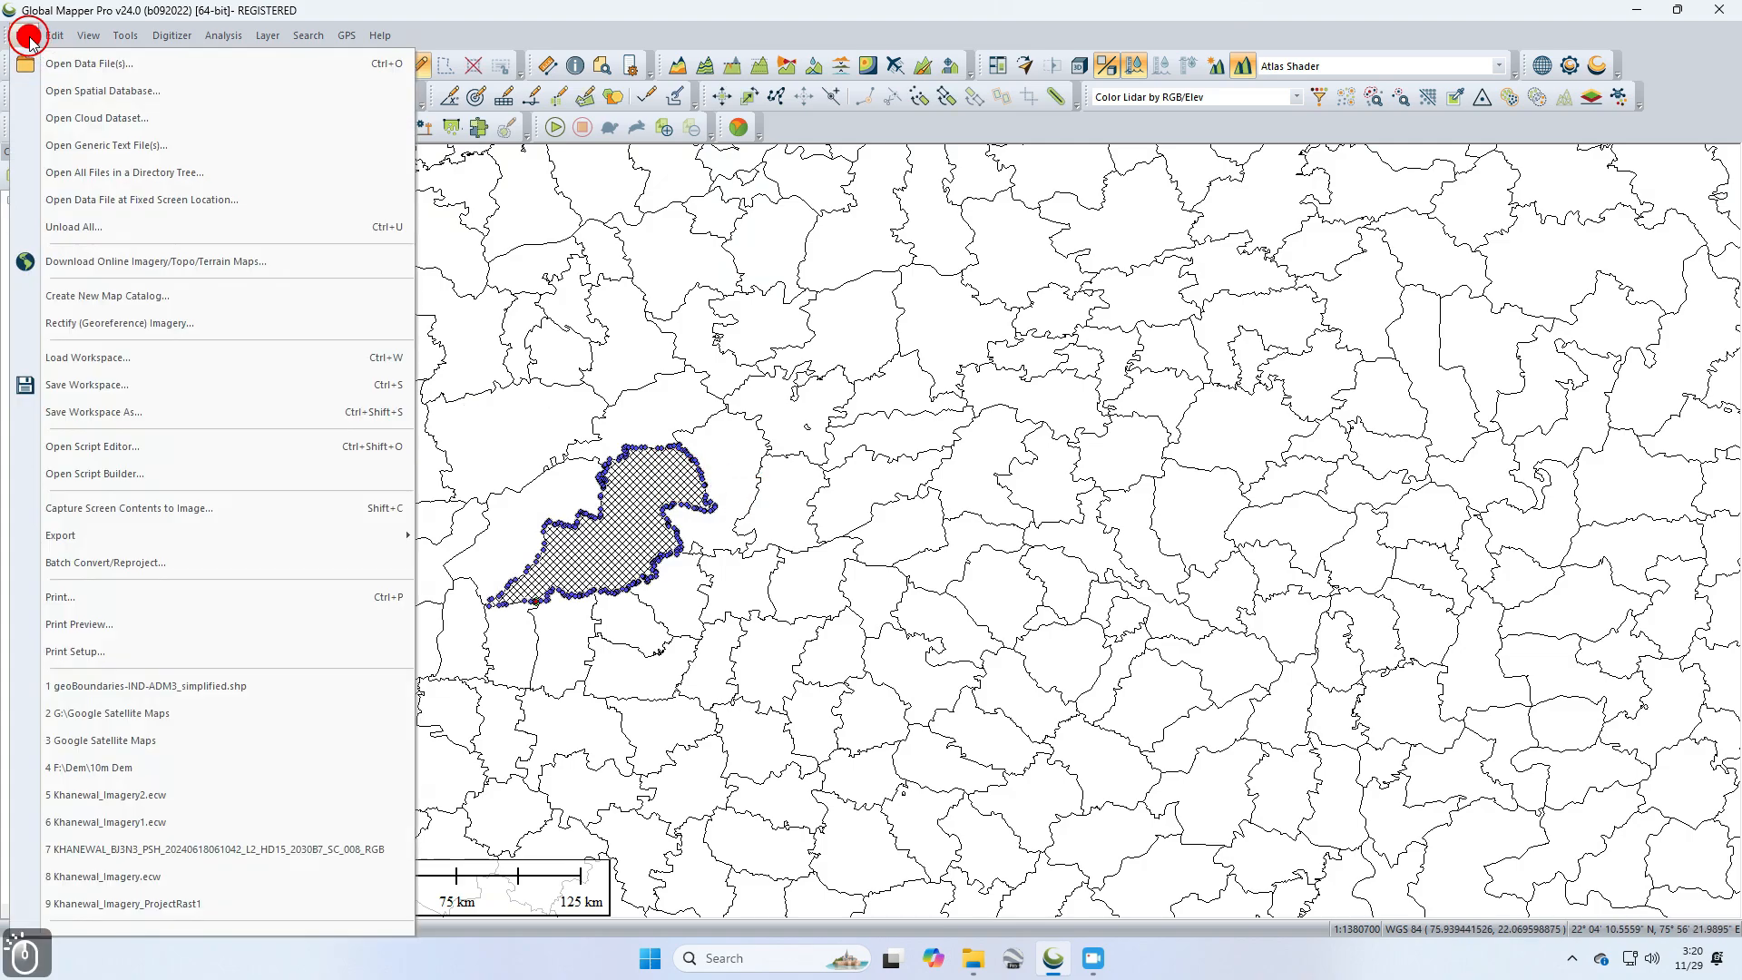
{"action": "left_click", "coordinate": [94, 542]}
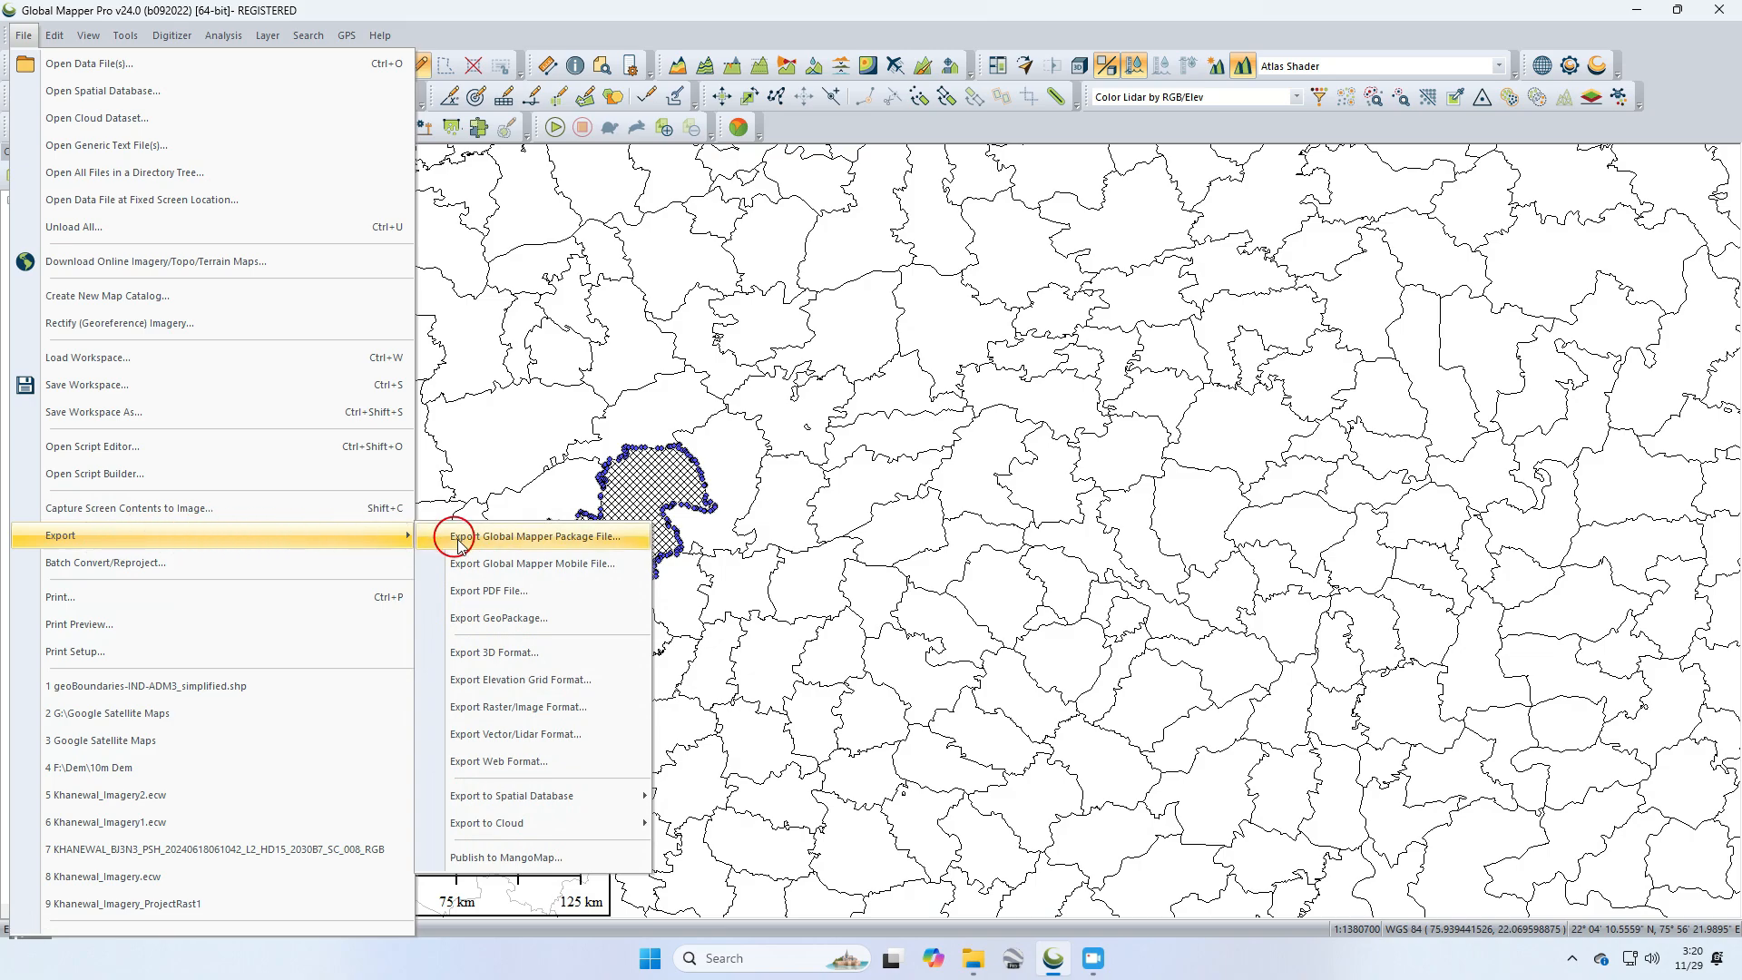
{"action": "left_click", "coordinate": [543, 733]}
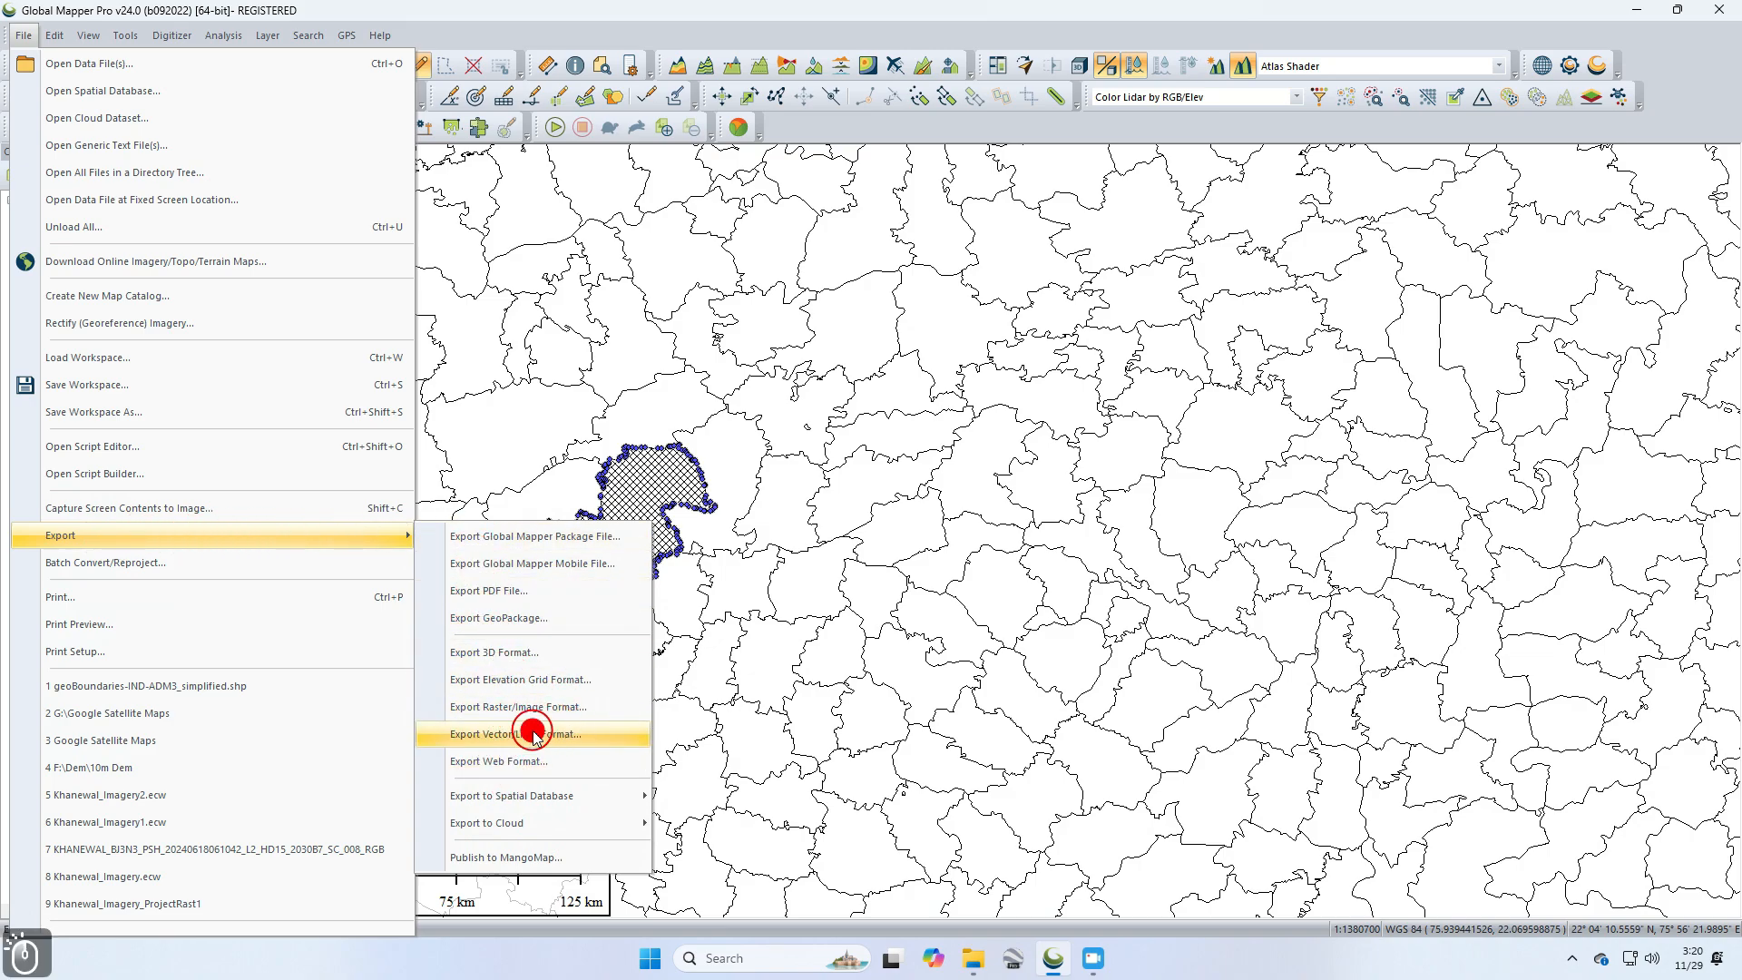
{"action": "left_click", "coordinate": [831, 547]}
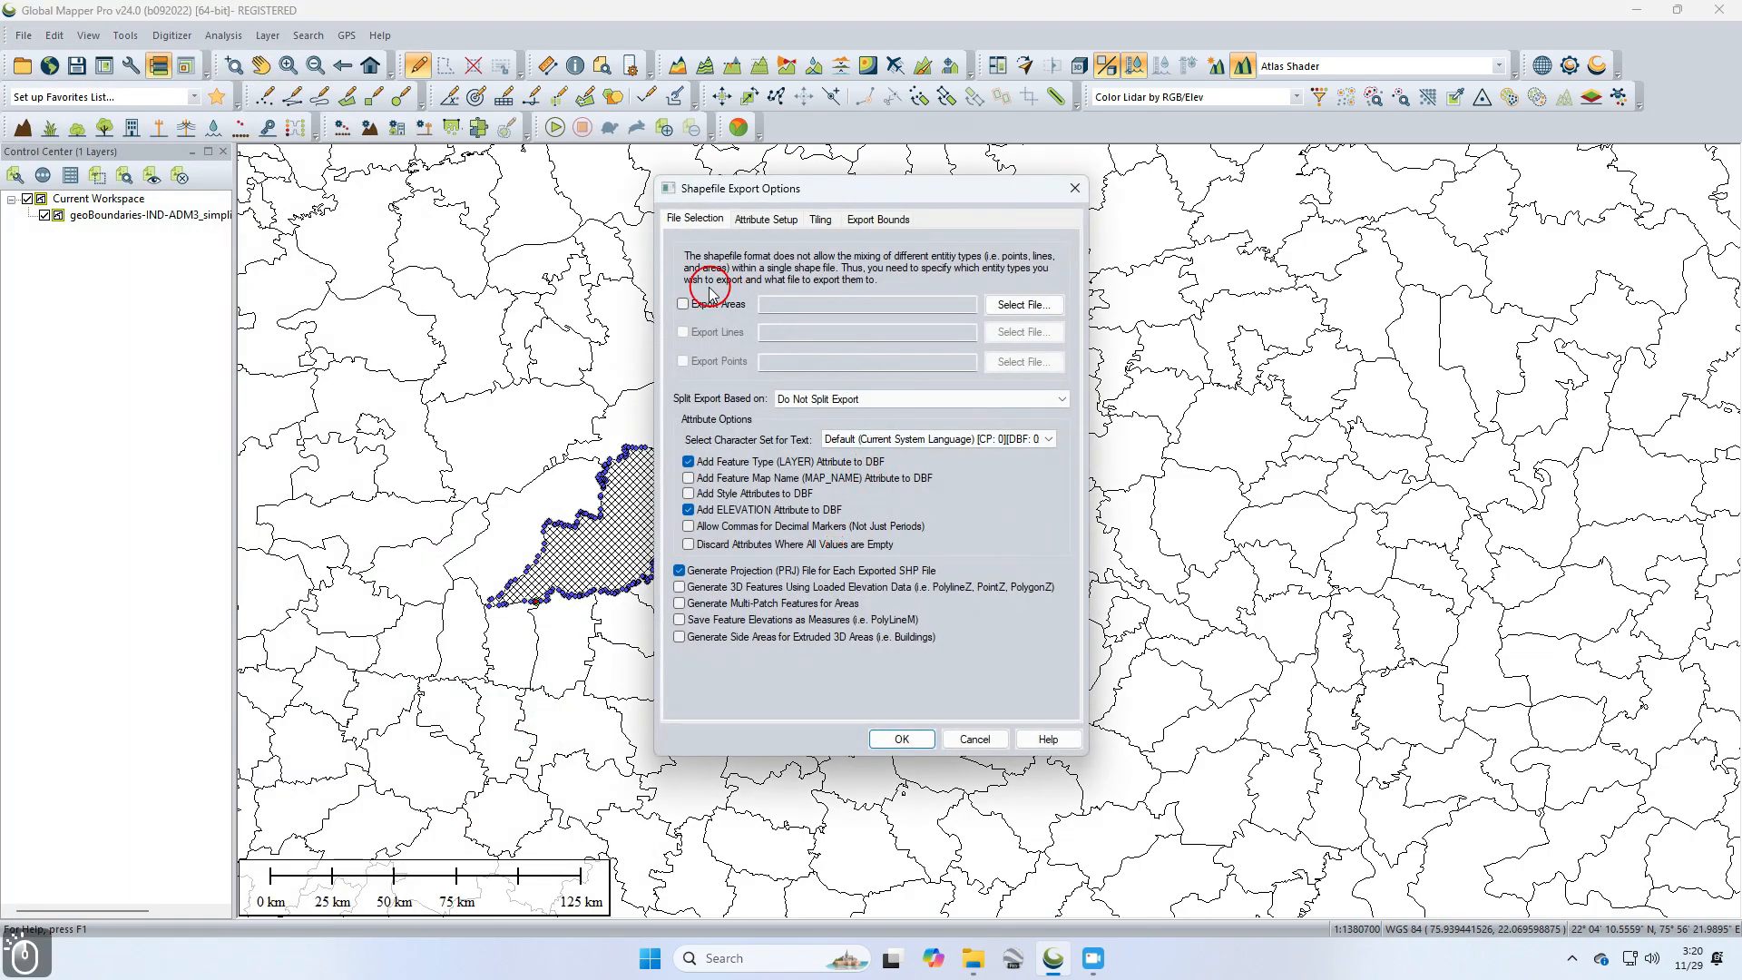
{"action": "left_click", "coordinate": [682, 305]}
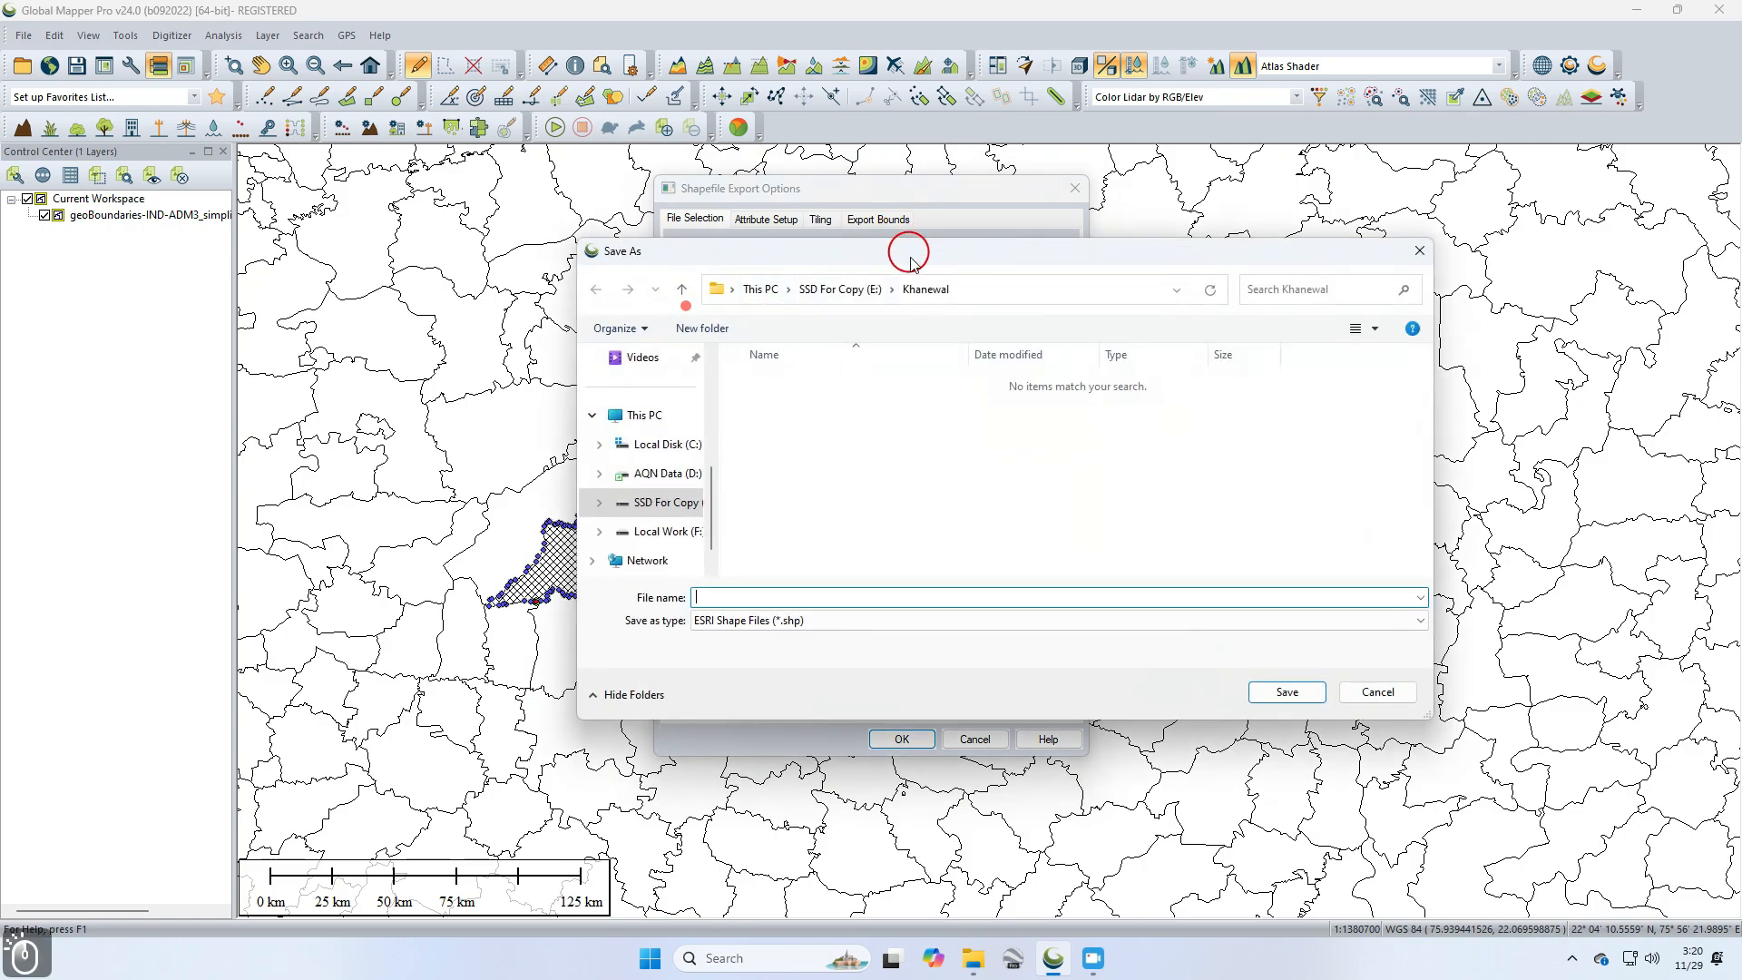
{"action": "left_click", "coordinate": [1419, 253]}
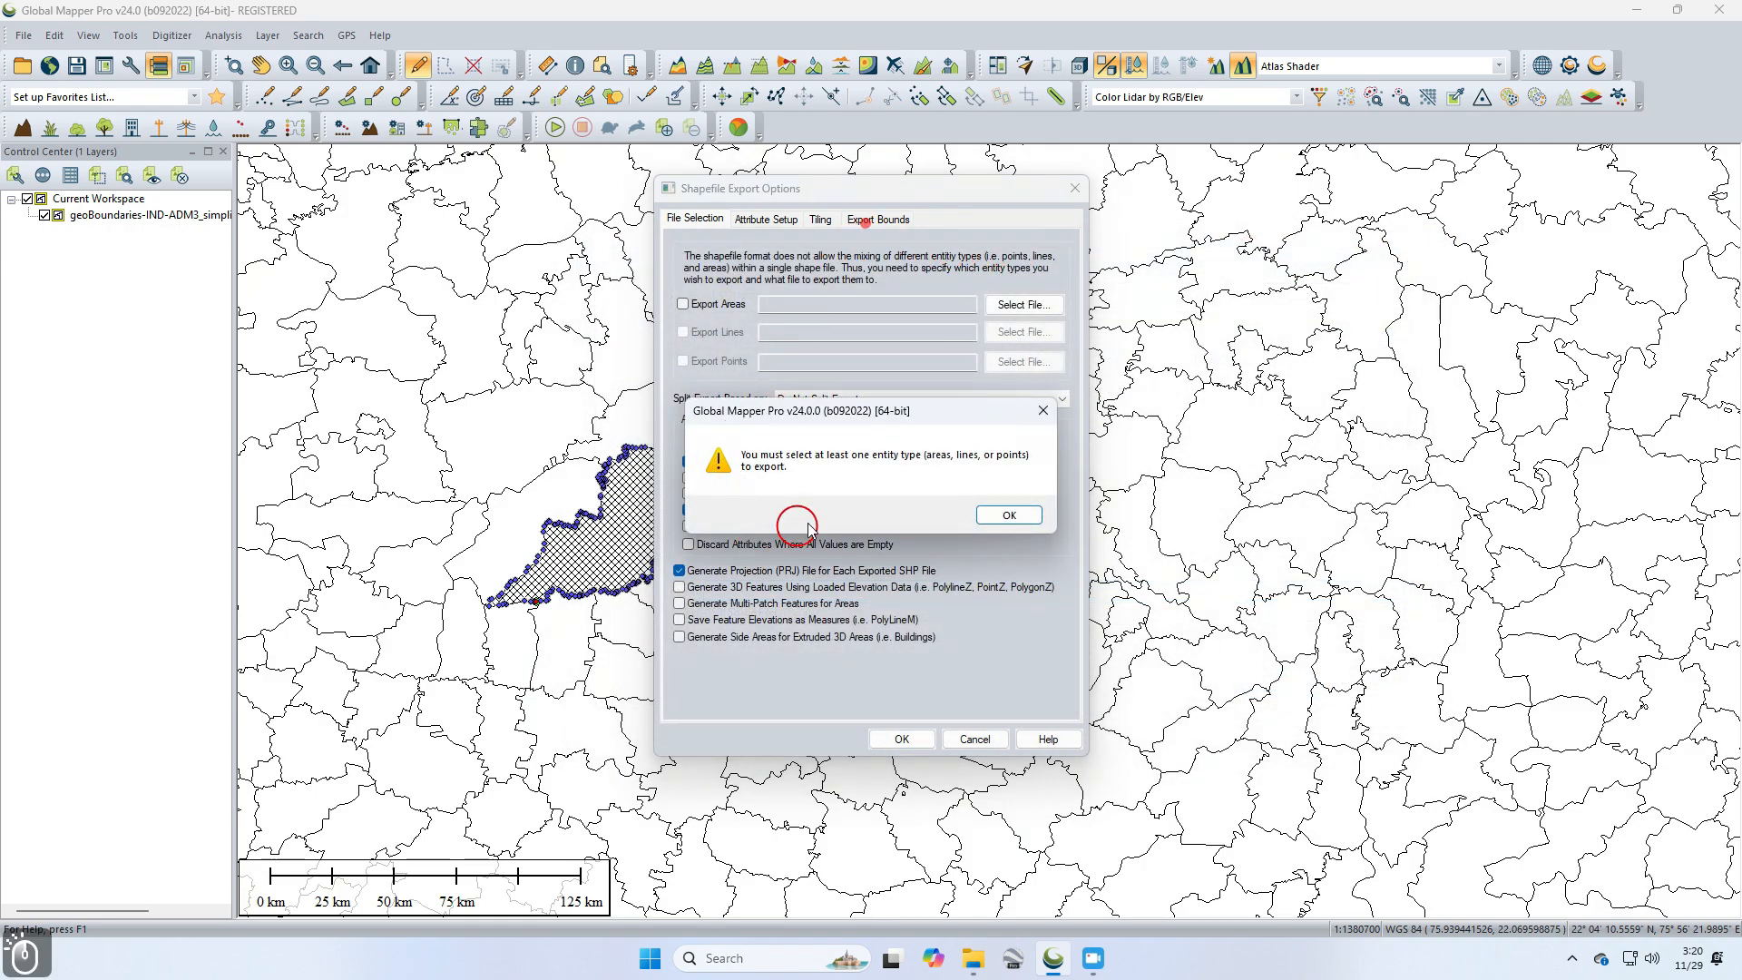
{"action": "left_click", "coordinate": [1015, 519]}
Step: Set the areas export file to temp bo.shp in the Osm Data folder on Local Work (F:)
{"action": "left_click", "coordinate": [683, 305]}
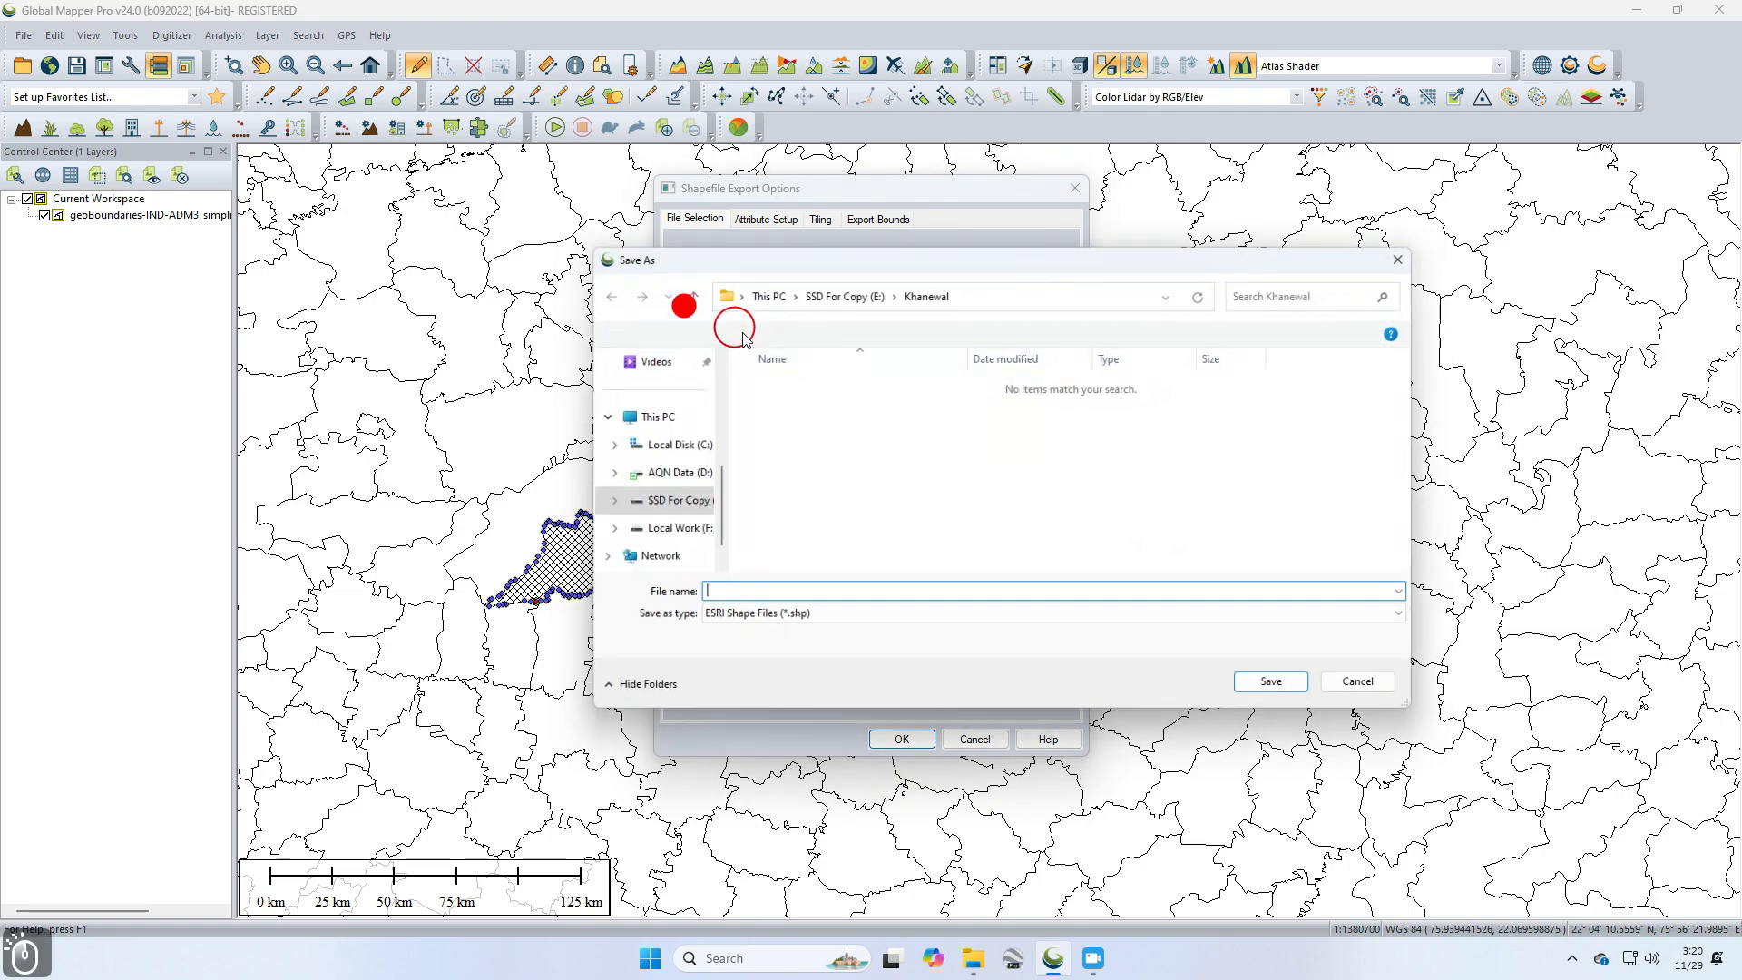
{"action": "left_click", "coordinate": [669, 533]}
{"action": "double_click", "coordinate": [887, 390]}
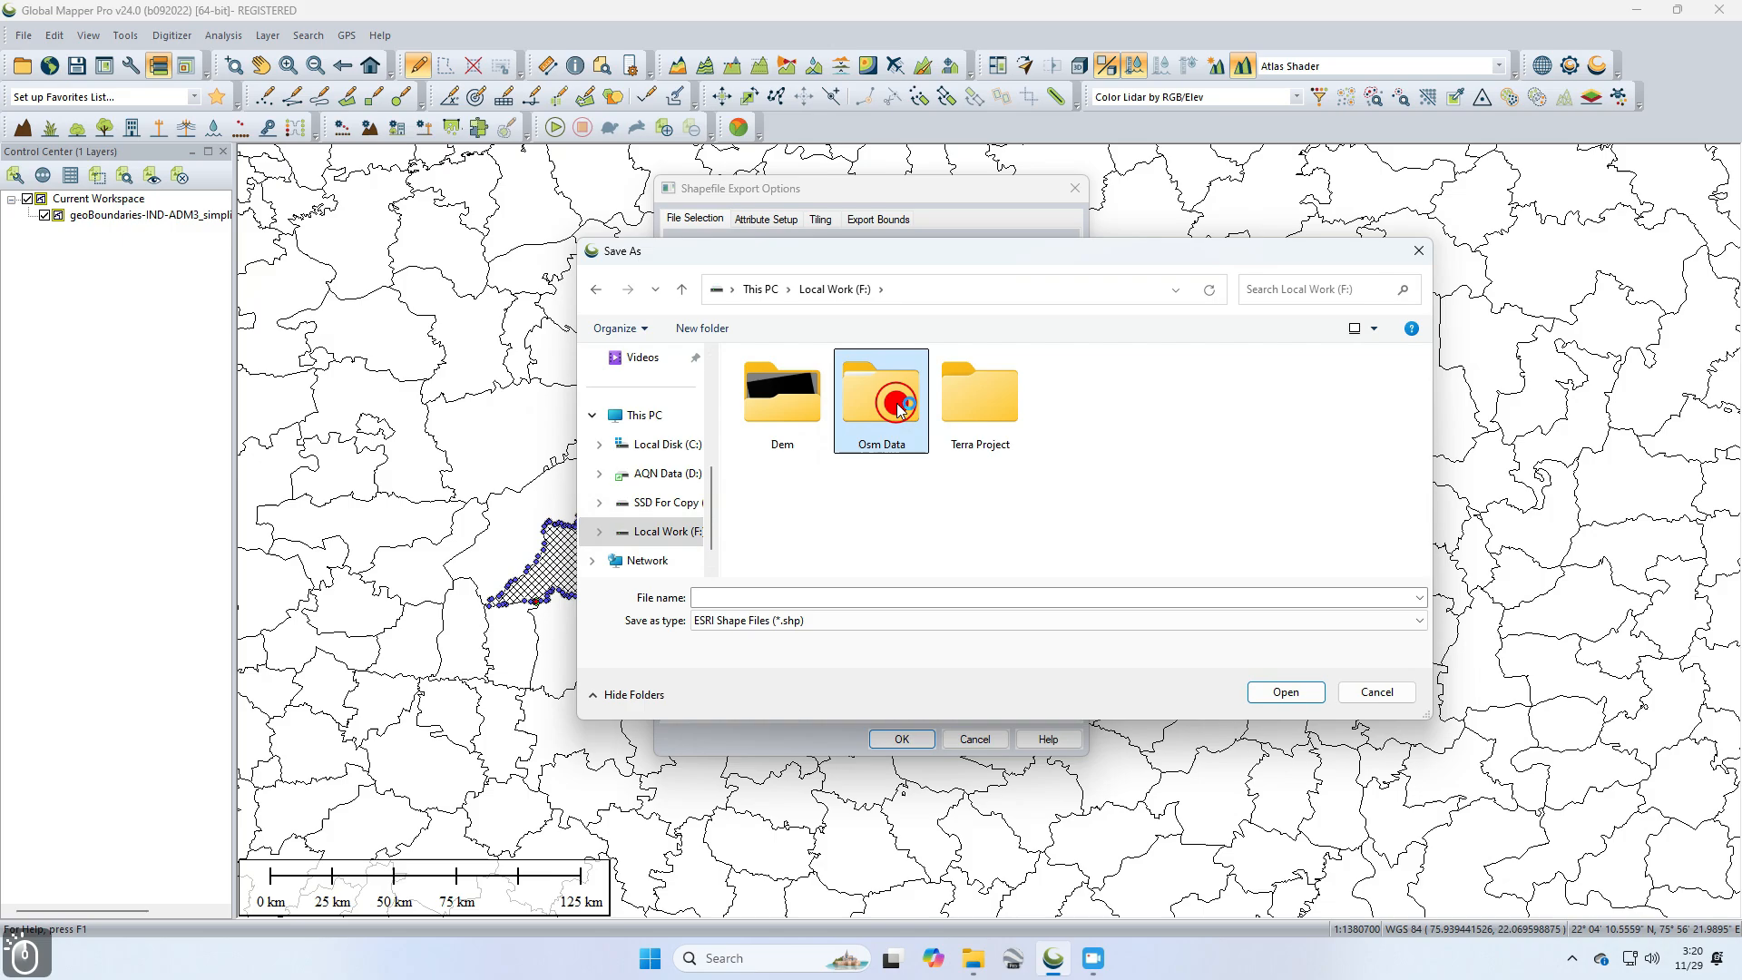
{"action": "left_click", "coordinate": [776, 619]}
{"action": "left_click", "coordinate": [784, 596]}
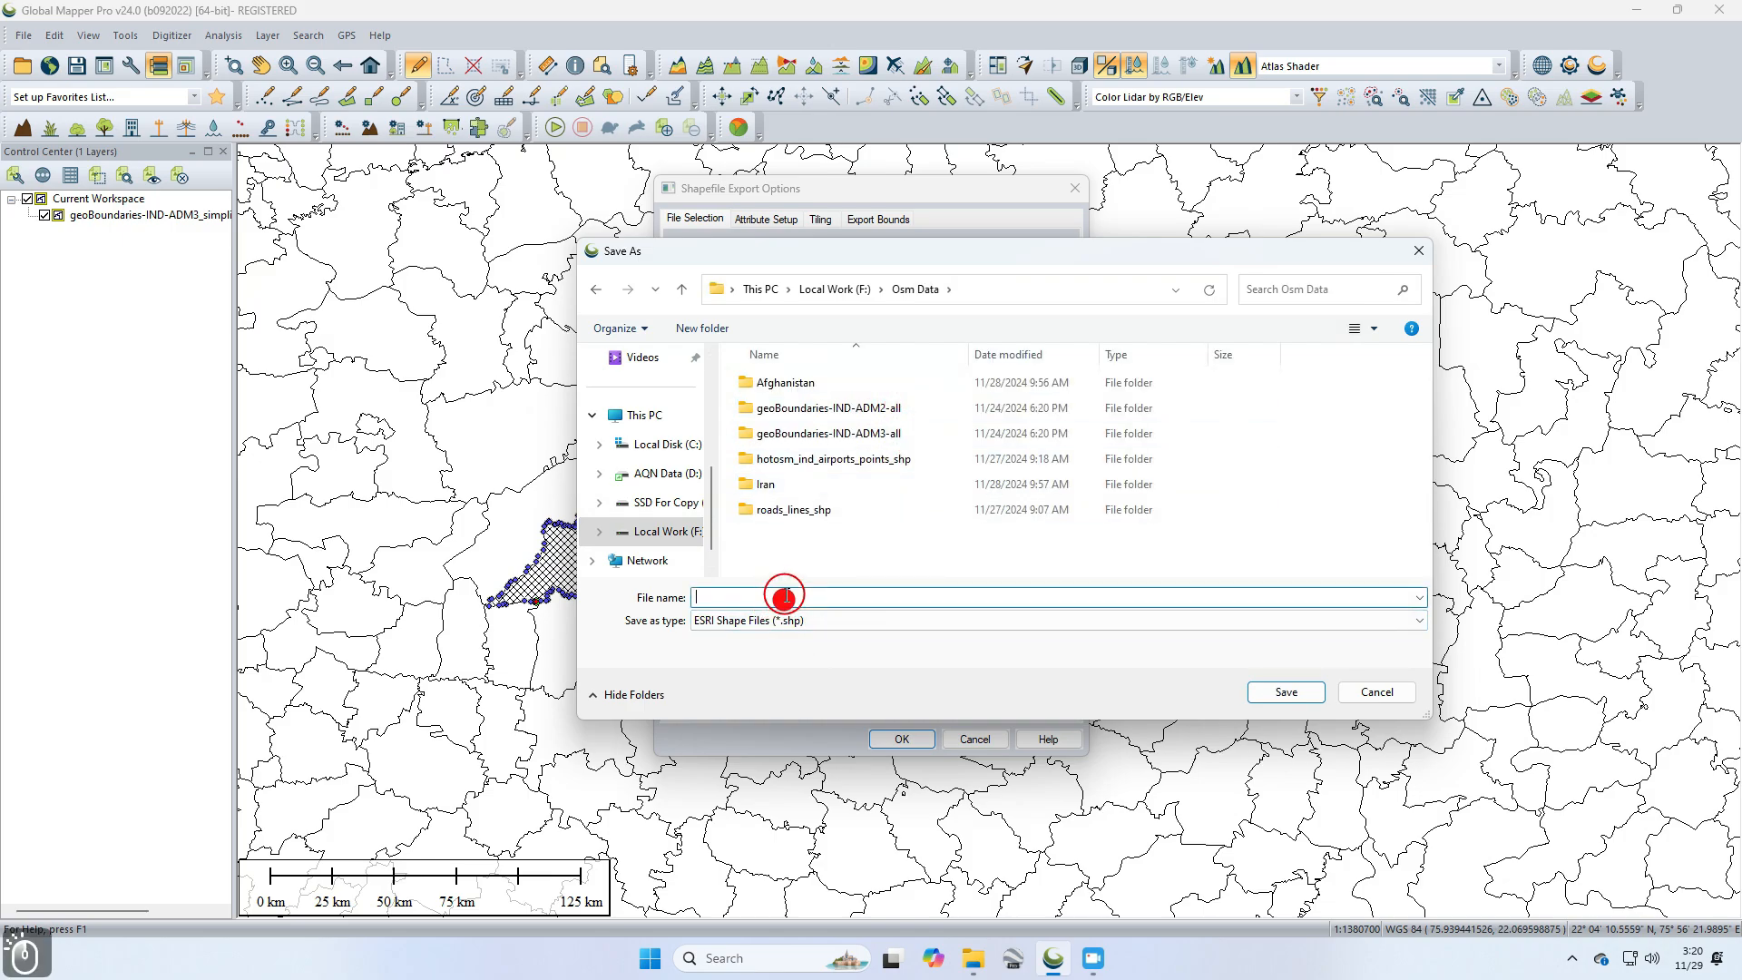
{"action": "type", "text": "temp "}
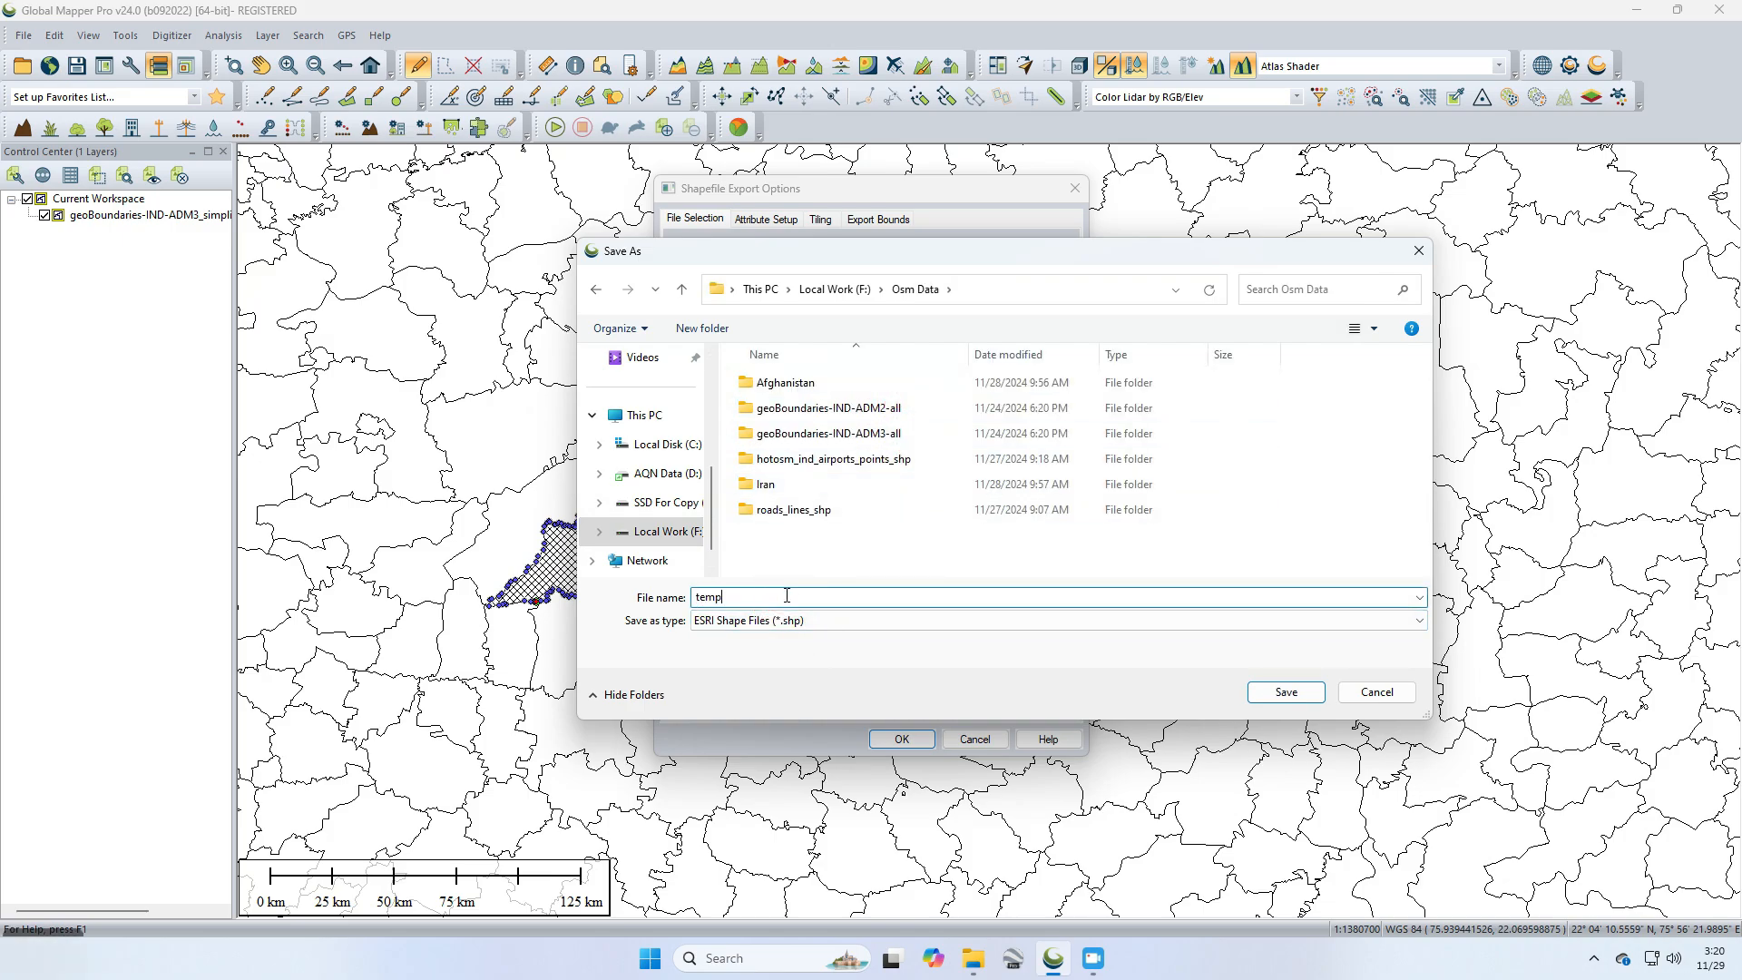
{"action": "type", "text": "bo"}
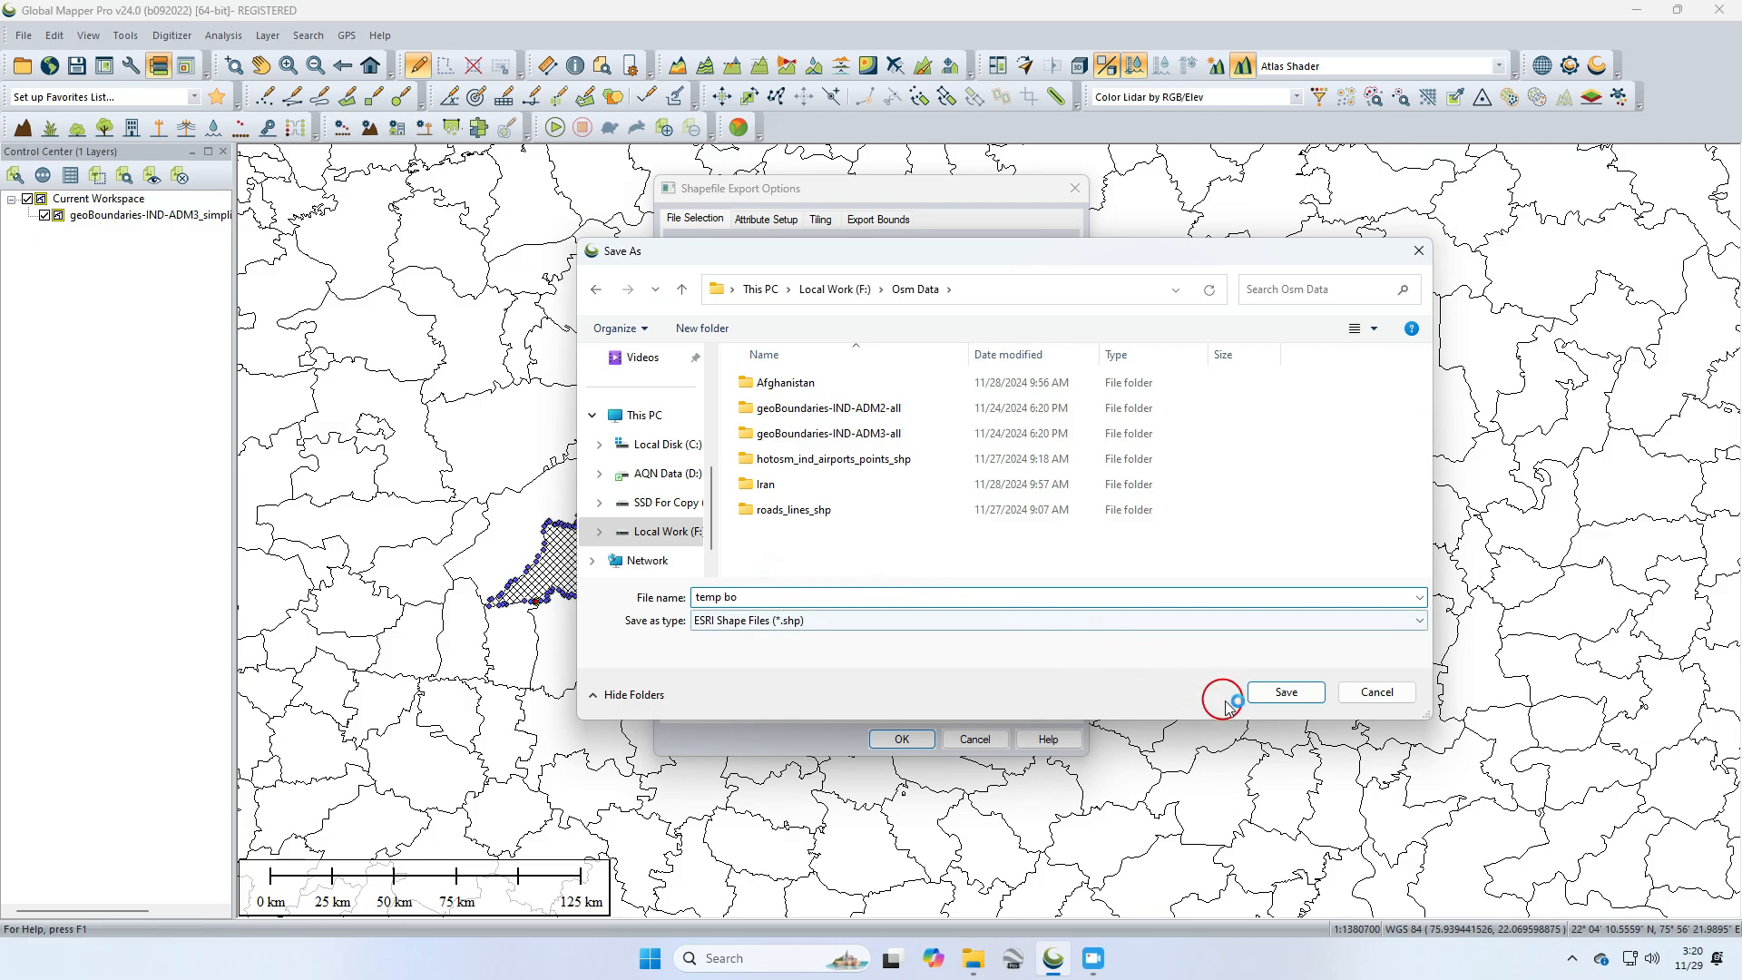
{"action": "left_click", "coordinate": [1287, 693]}
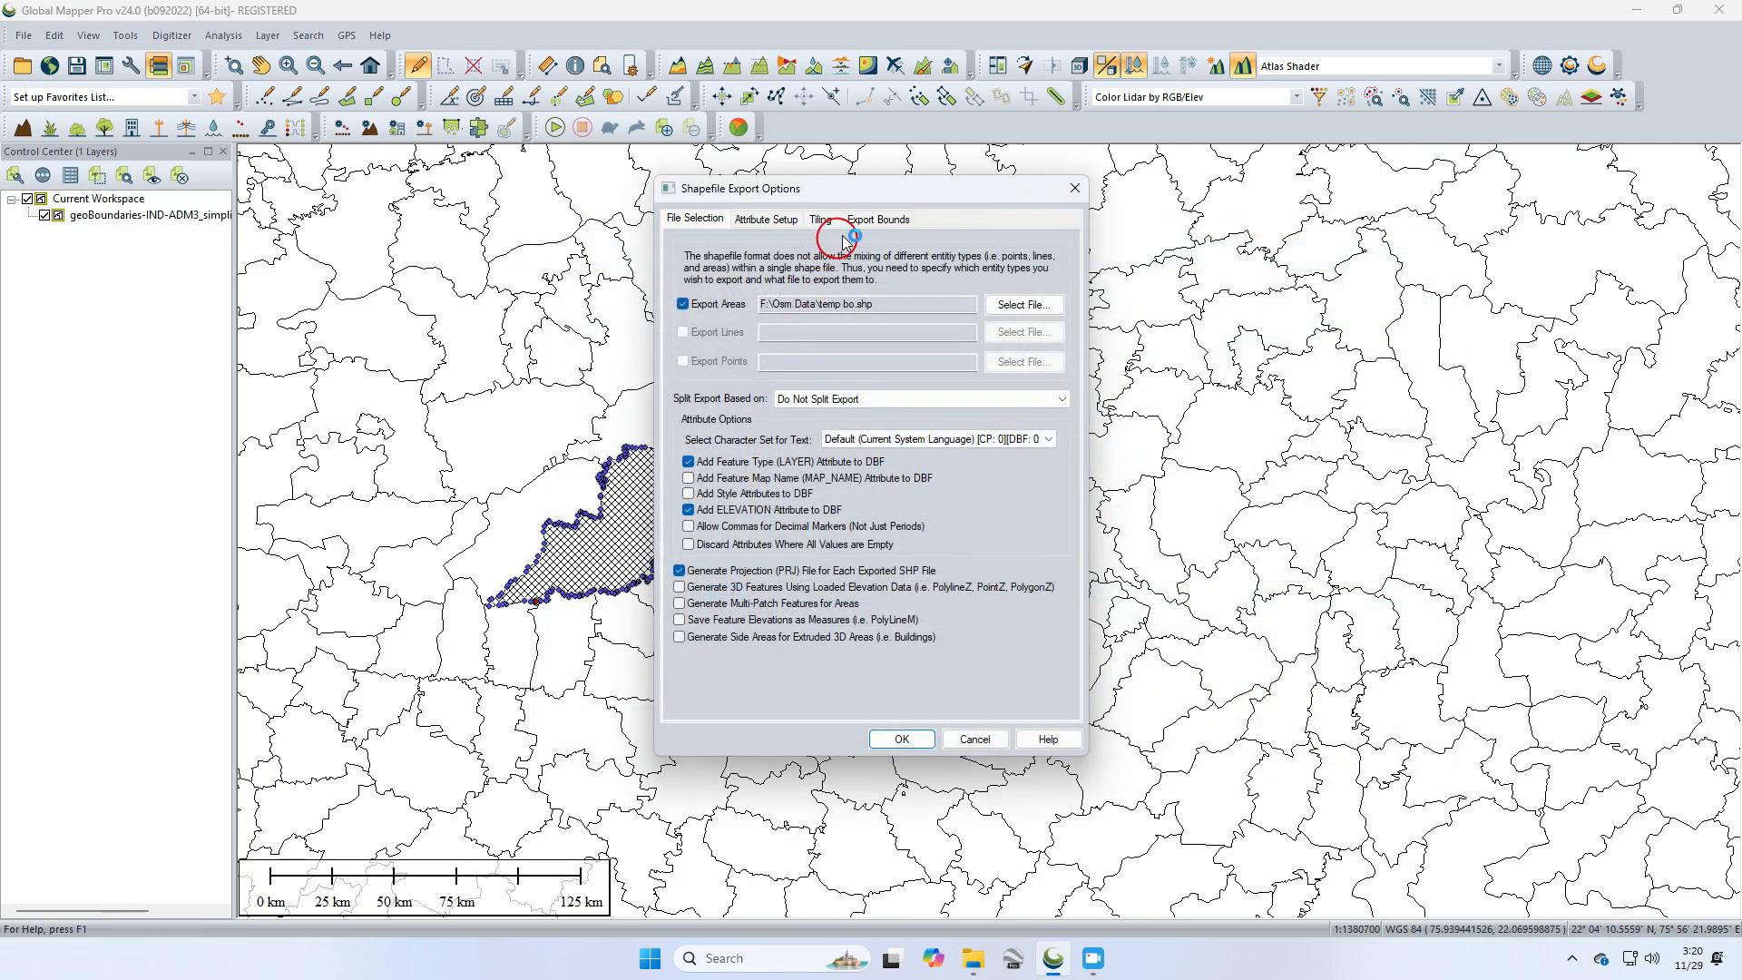
Step: Crop the export bounds to the selected area feature and run the export
{"action": "left_click", "coordinate": [878, 219]}
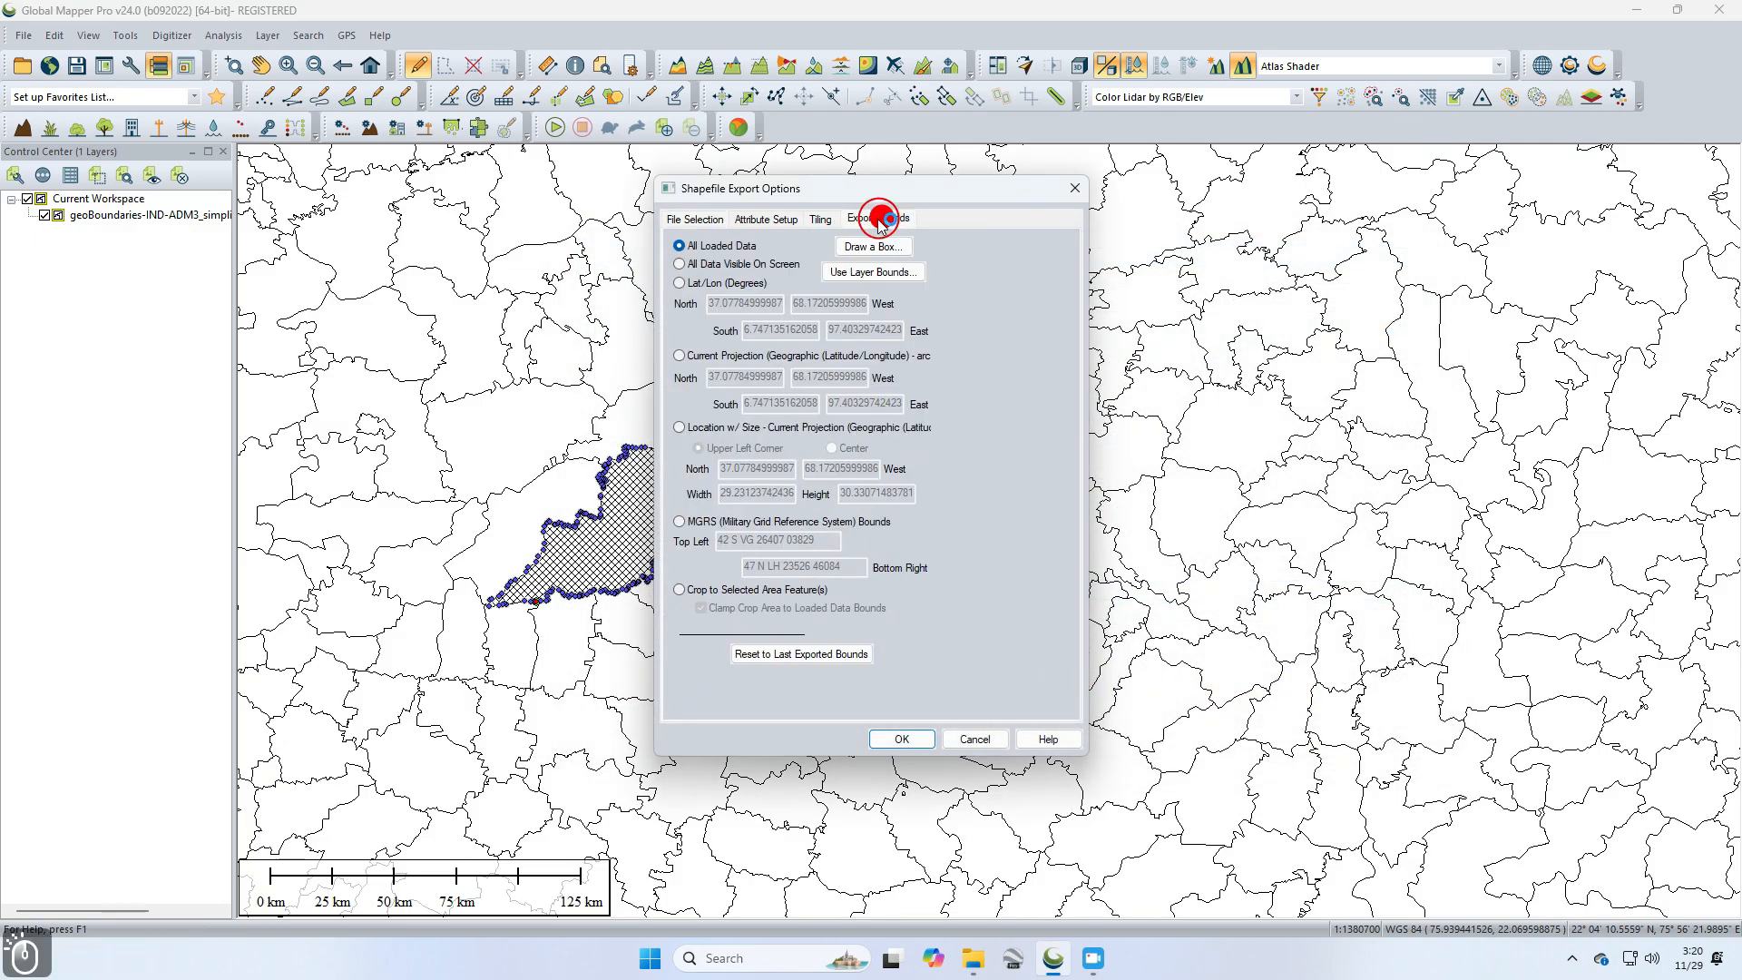
{"action": "left_click", "coordinate": [700, 591]}
{"action": "left_click", "coordinate": [902, 740]}
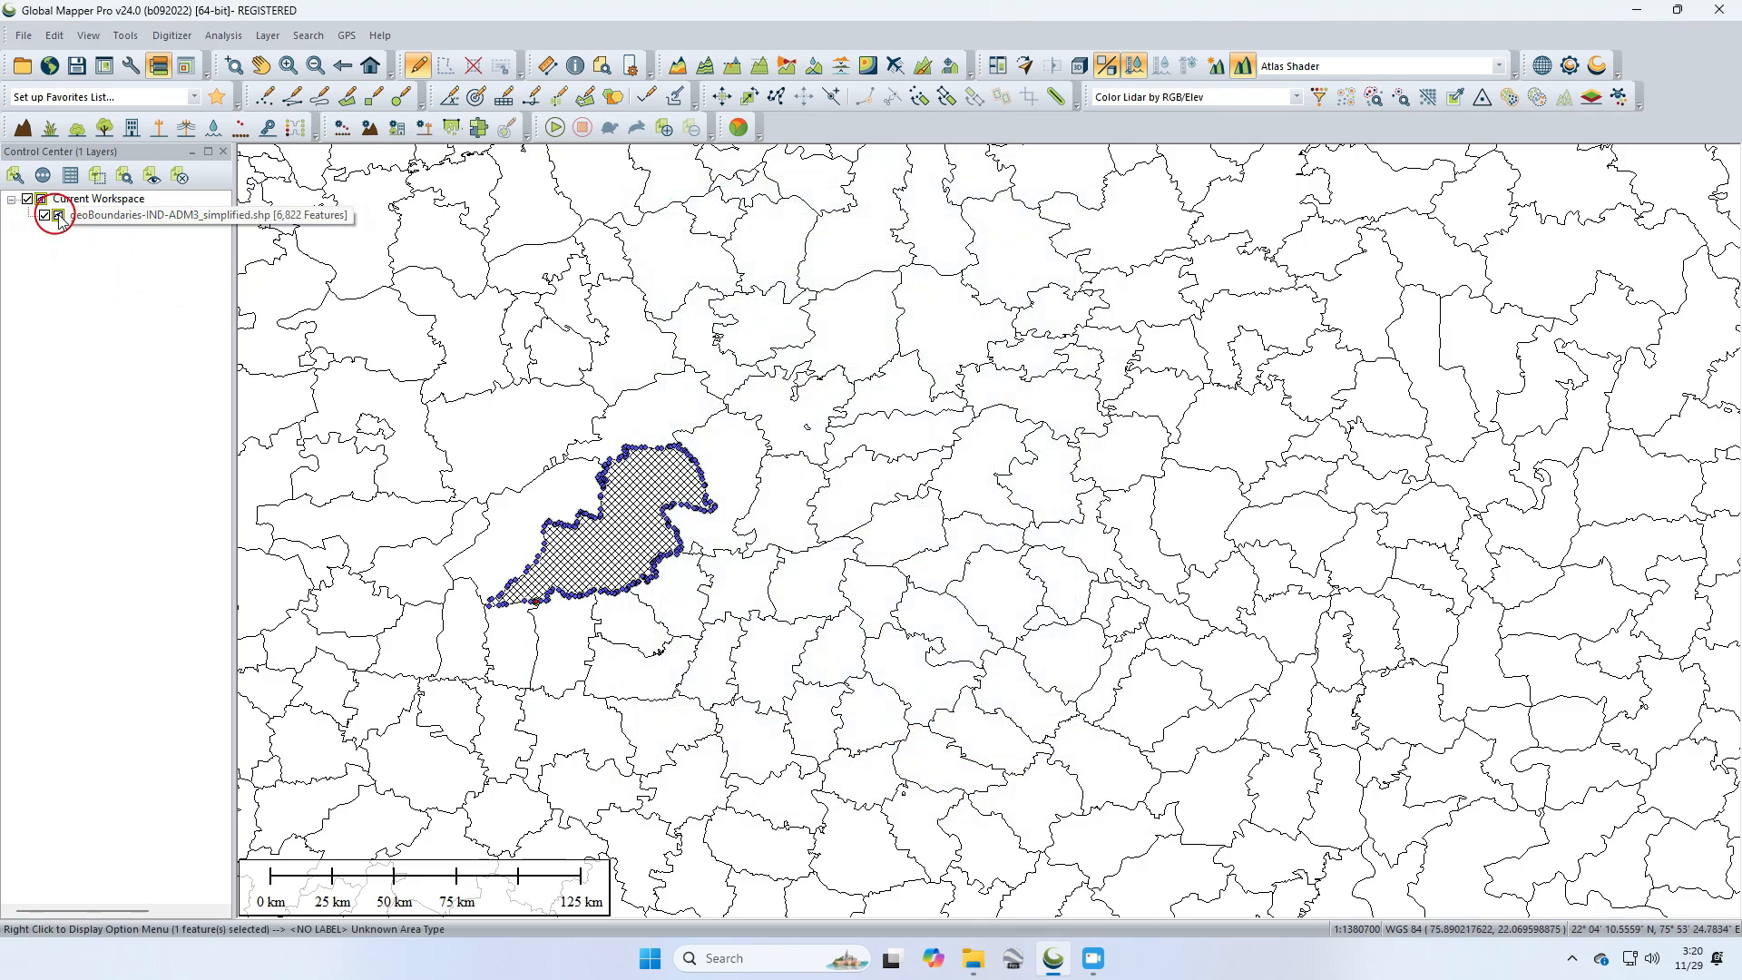
Step: Close the geoBoundaries-IND-ADM3_simplified layer from the workspace
{"action": "left_click", "coordinate": [106, 214]}
{"action": "left_click", "coordinate": [178, 175]}
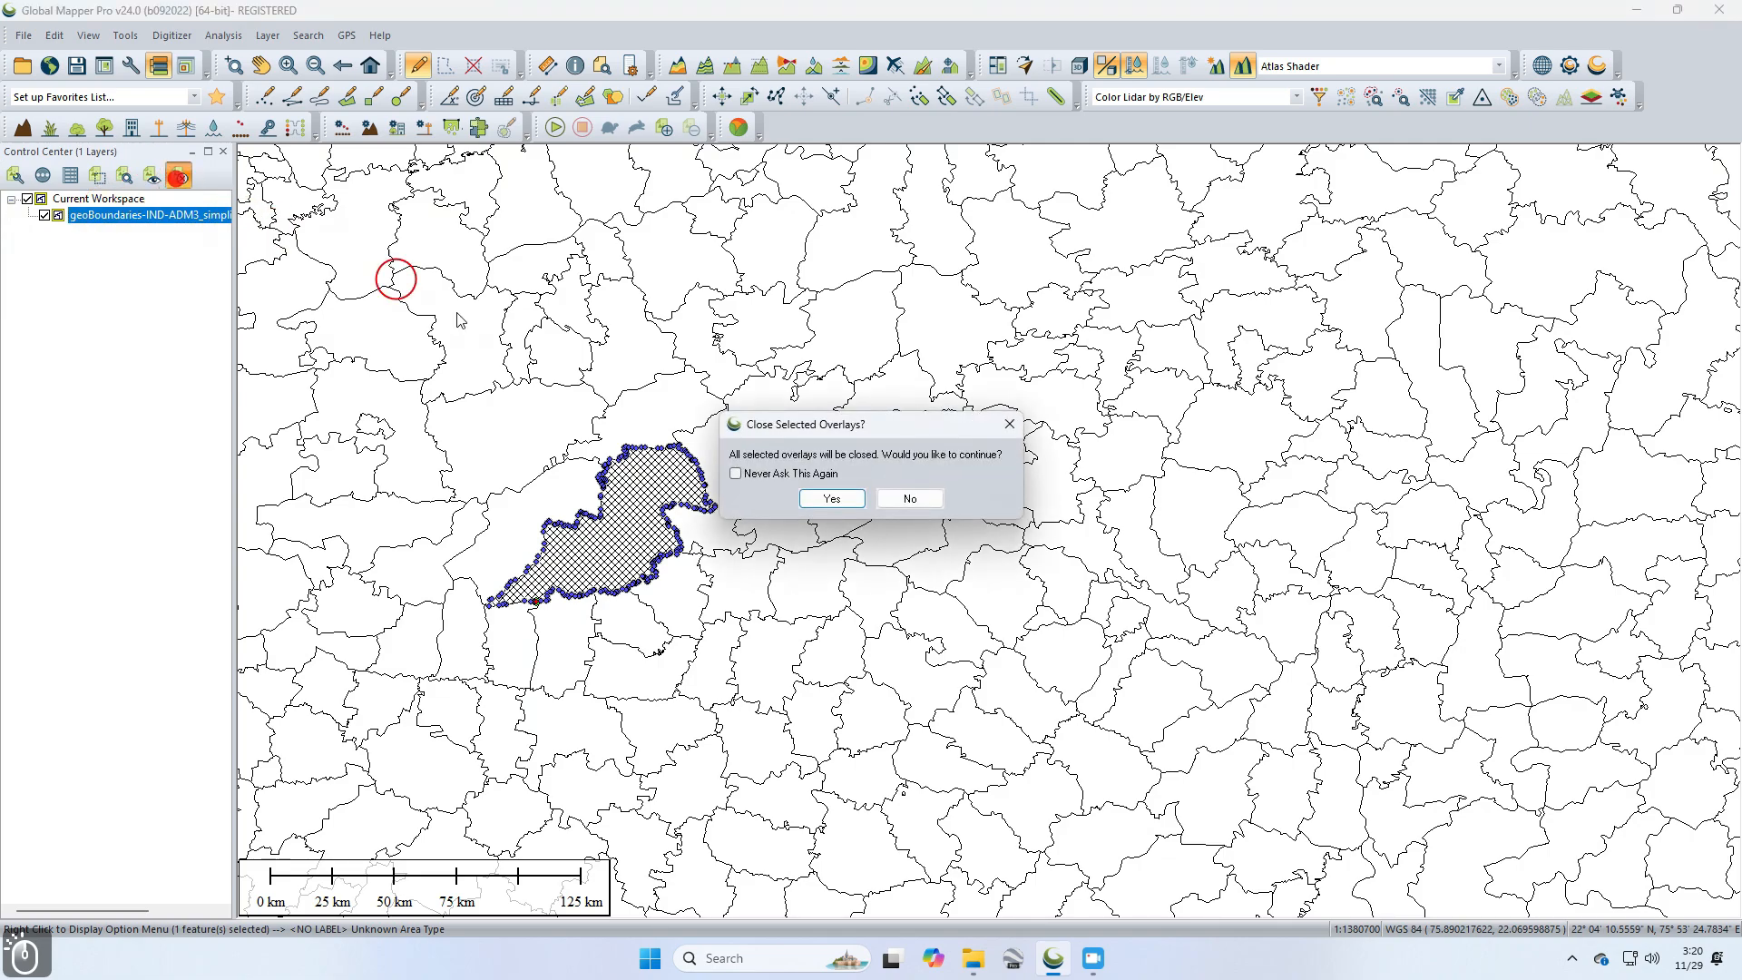
{"action": "left_click", "coordinate": [842, 499]}
Step: Load temp bo.shp from the Osm Data folder into the map
{"action": "left_click", "coordinate": [973, 954]}
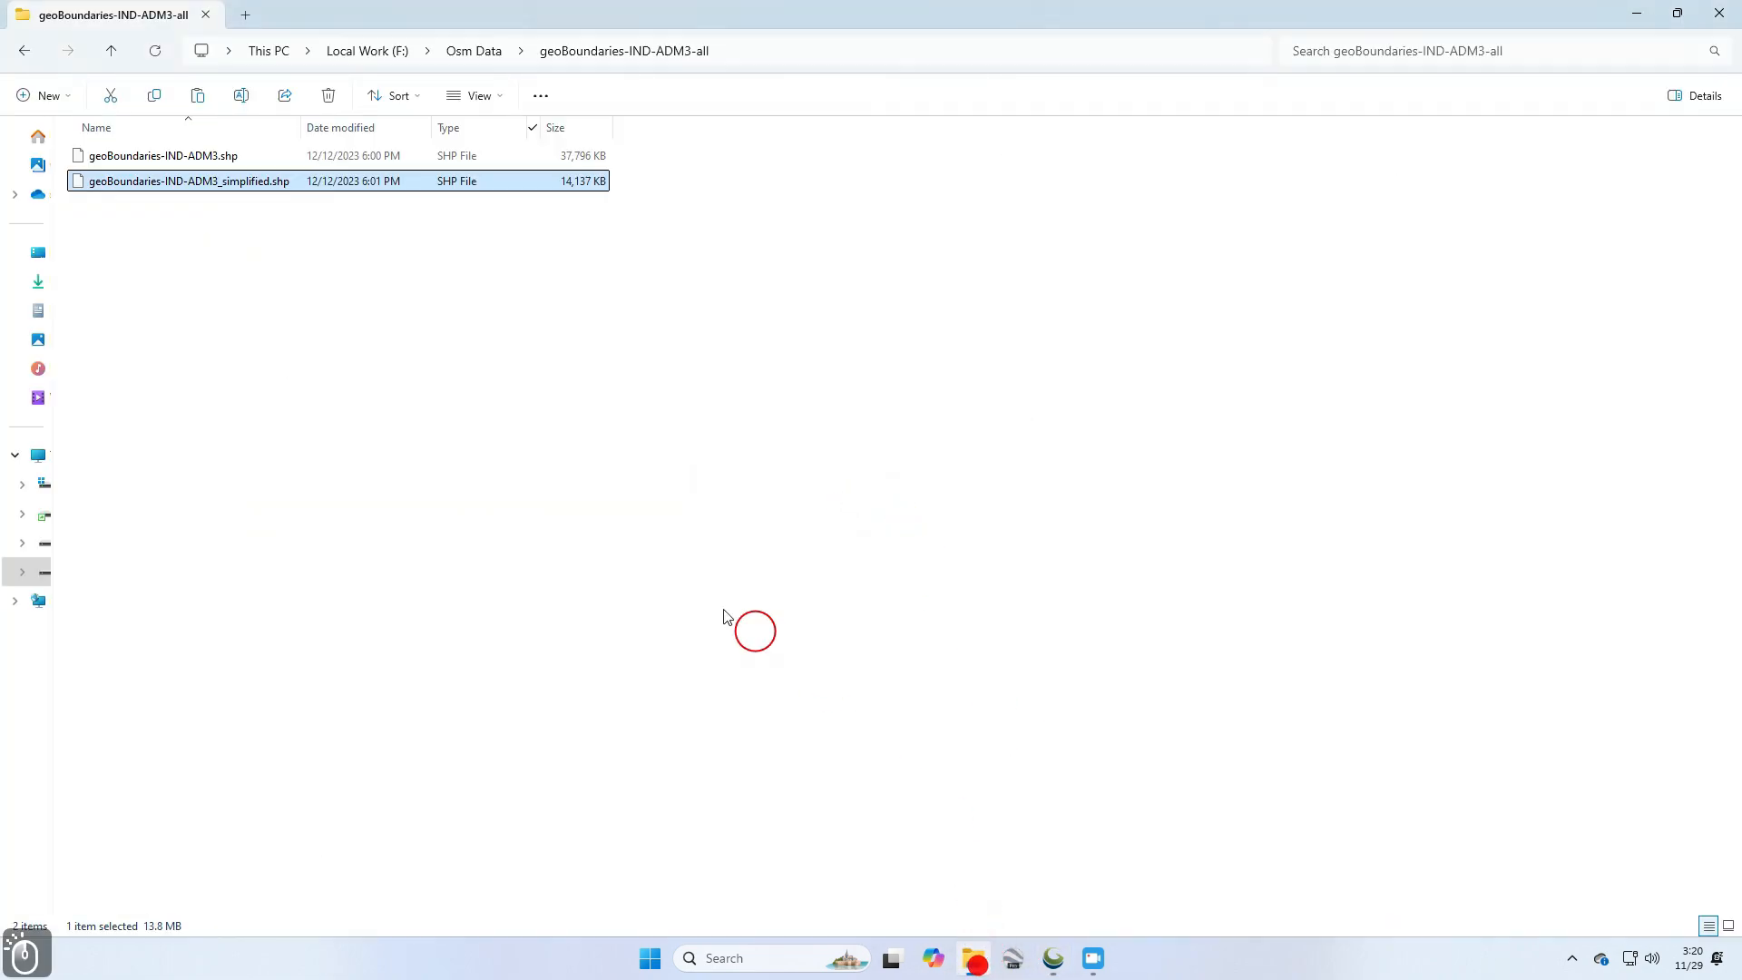
{"action": "left_click", "coordinate": [109, 51]}
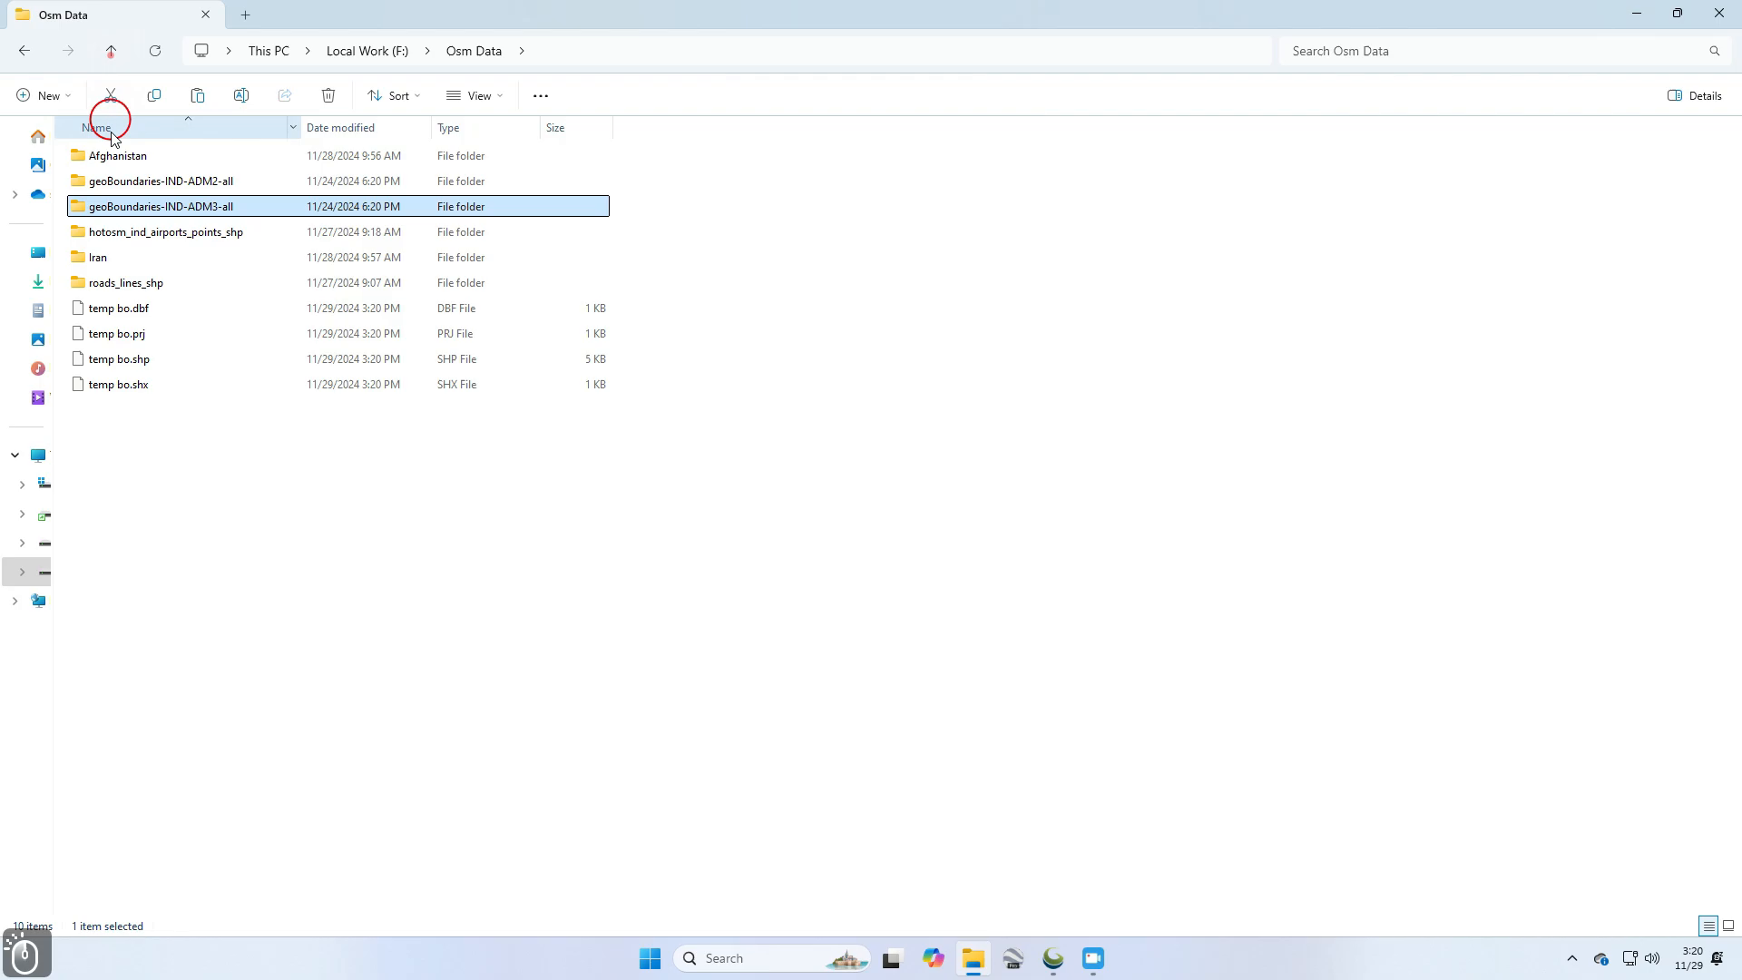
{"action": "left_click_drag", "start_coordinate": [151, 366], "coordinate": [956, 541]}
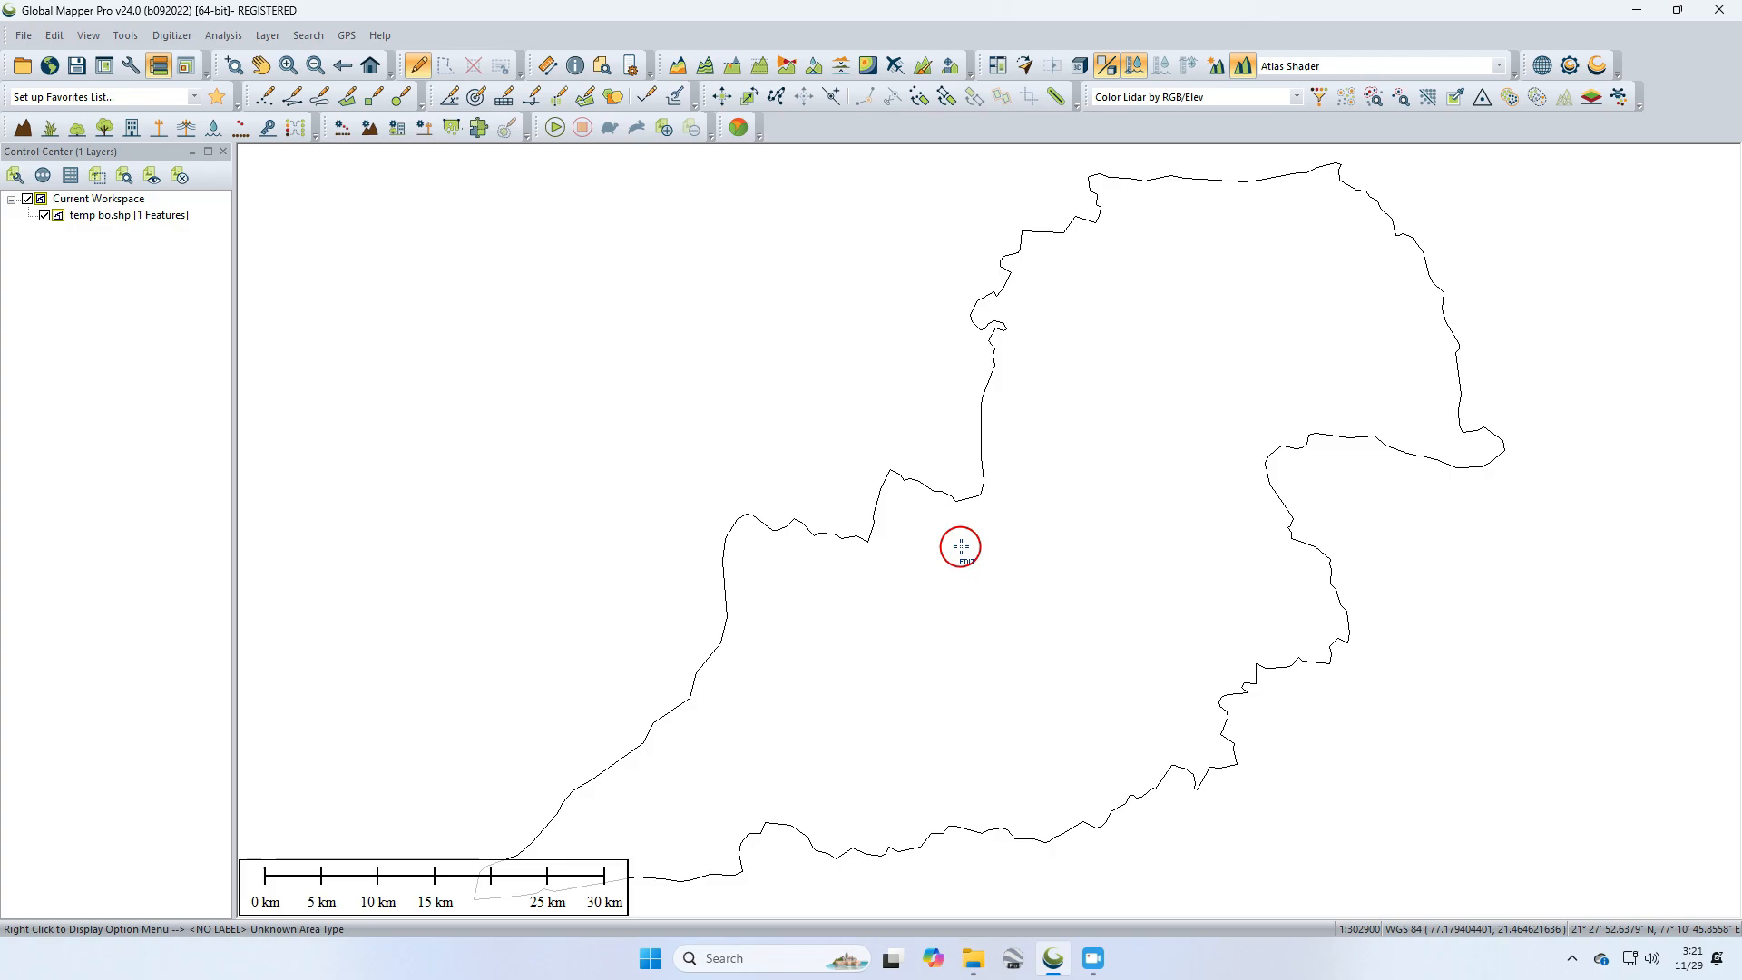
Step: Label the temp bo layer's features using the SHAPENAME attribute and apply the change
{"action": "double_click", "coordinate": [125, 215]}
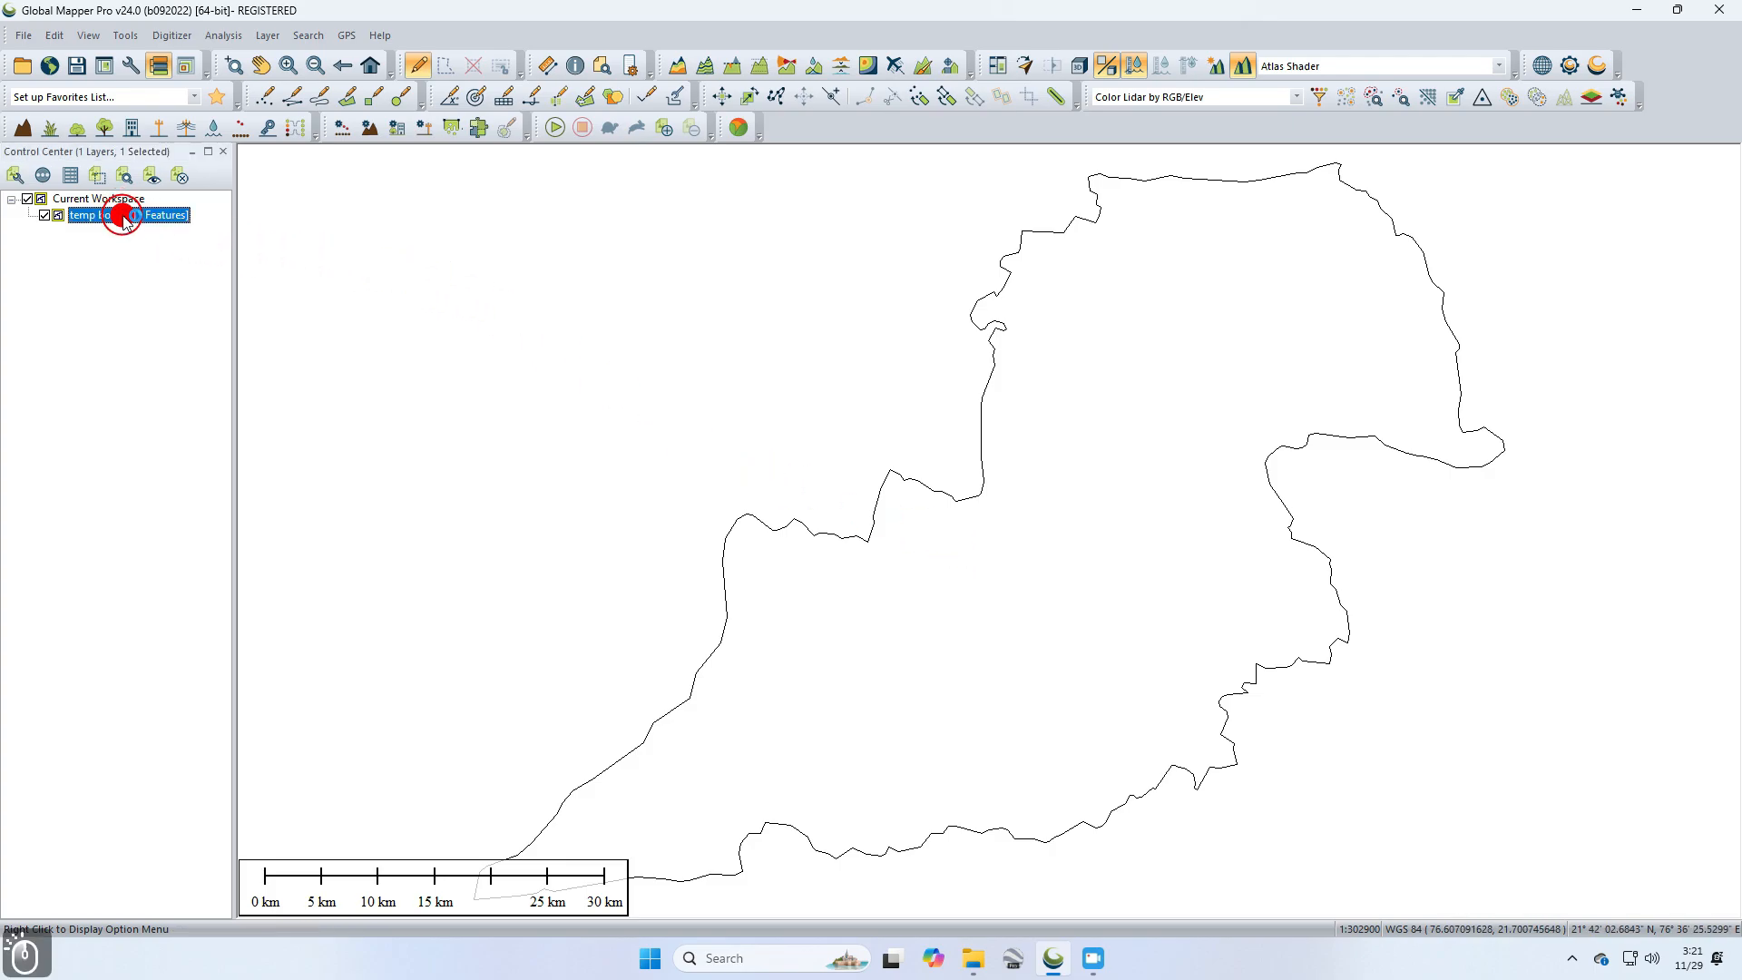
{"action": "left_click", "coordinate": [792, 329]}
{"action": "left_click", "coordinate": [985, 350]}
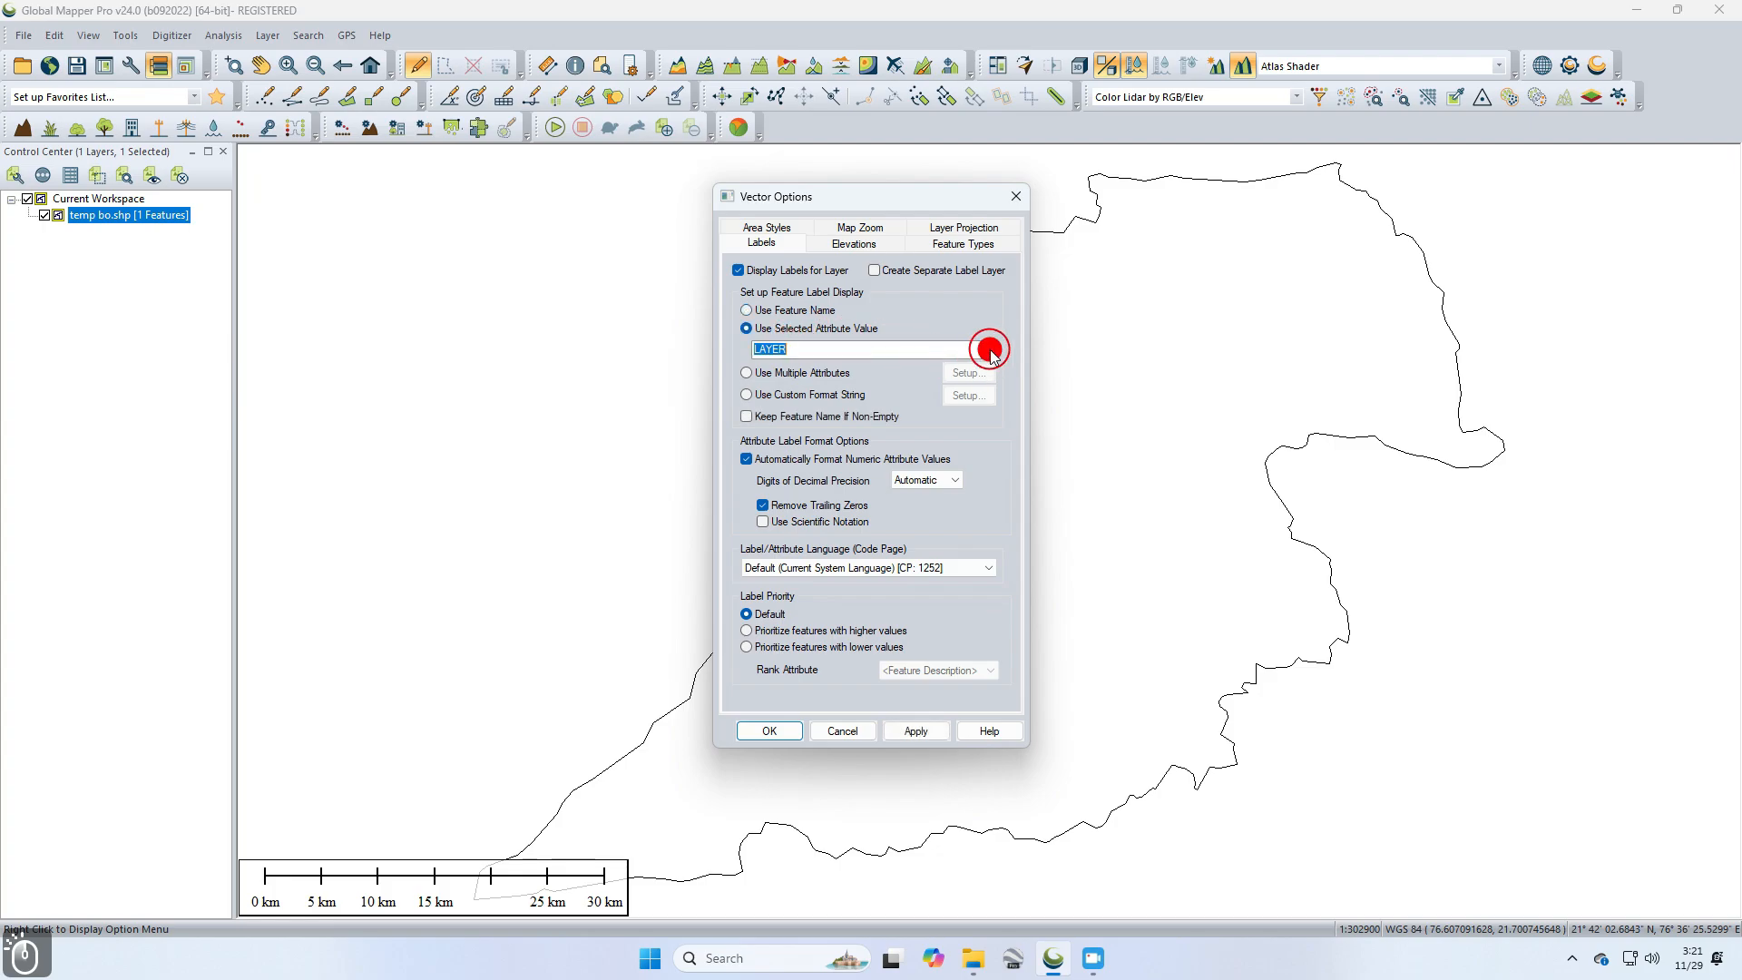
{"action": "left_click", "coordinate": [789, 415]}
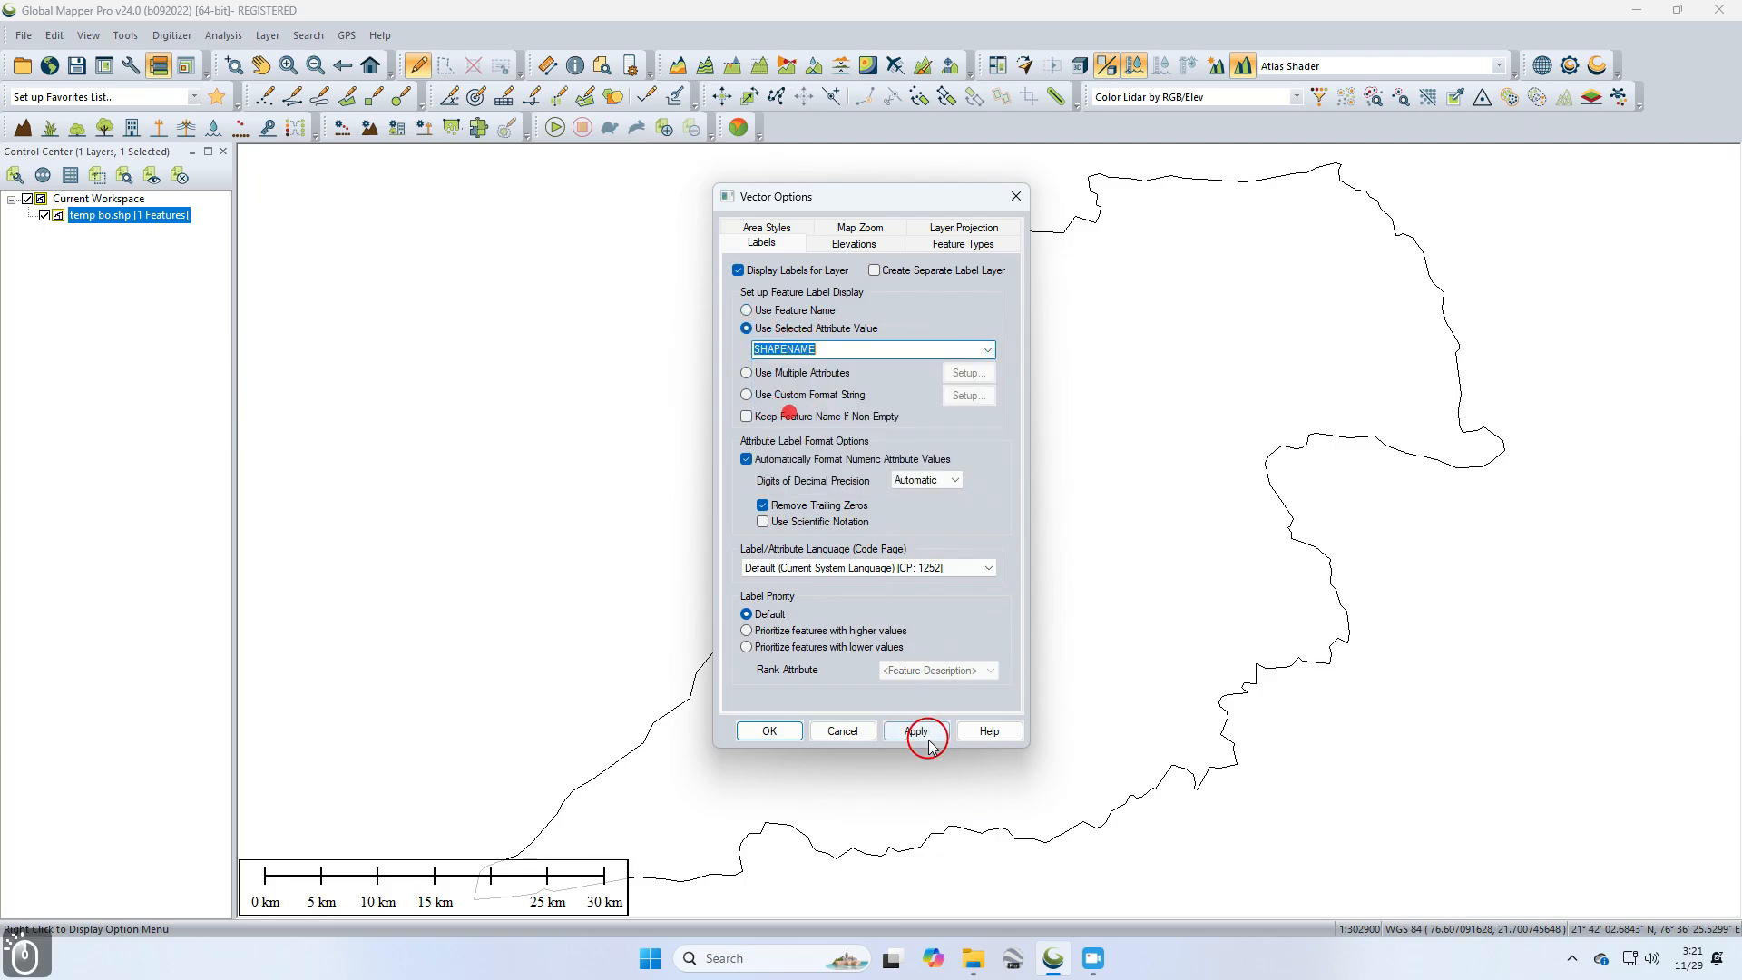
{"action": "left_click", "coordinate": [916, 731]}
{"action": "left_click", "coordinate": [786, 731]}
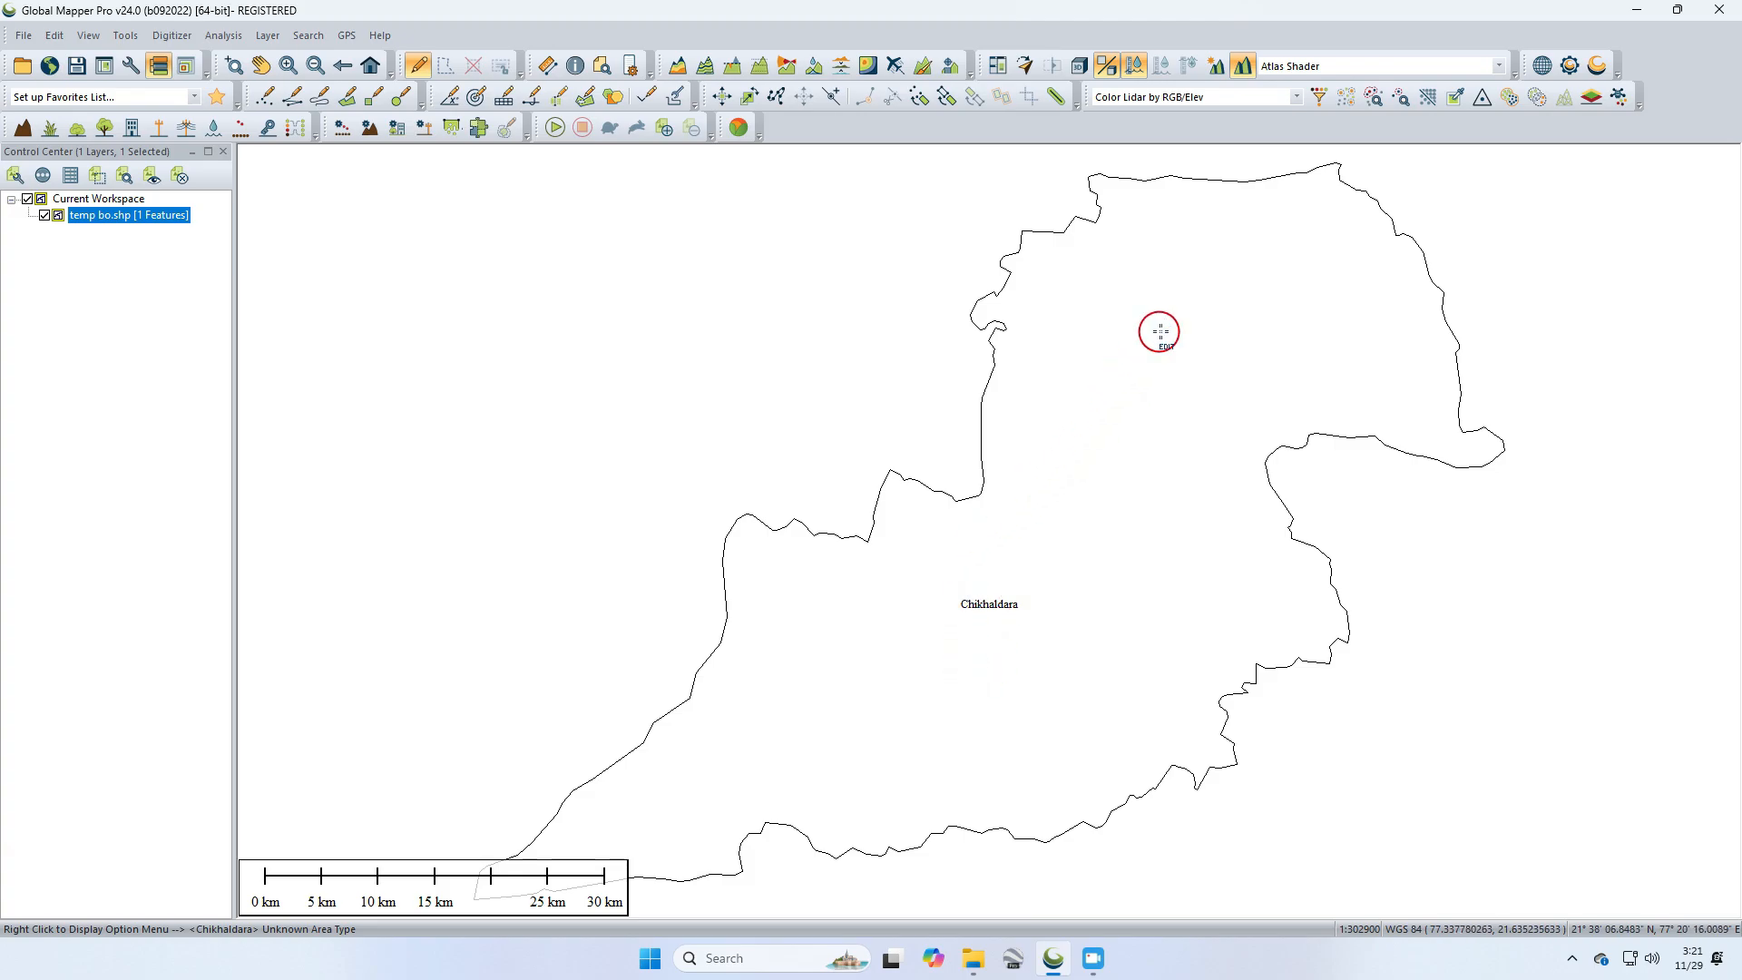
Step: Select the Chikhaldara district area feature on the map
{"action": "left_click_drag", "start_coordinate": [1110, 387], "coordinate": [1117, 355]}
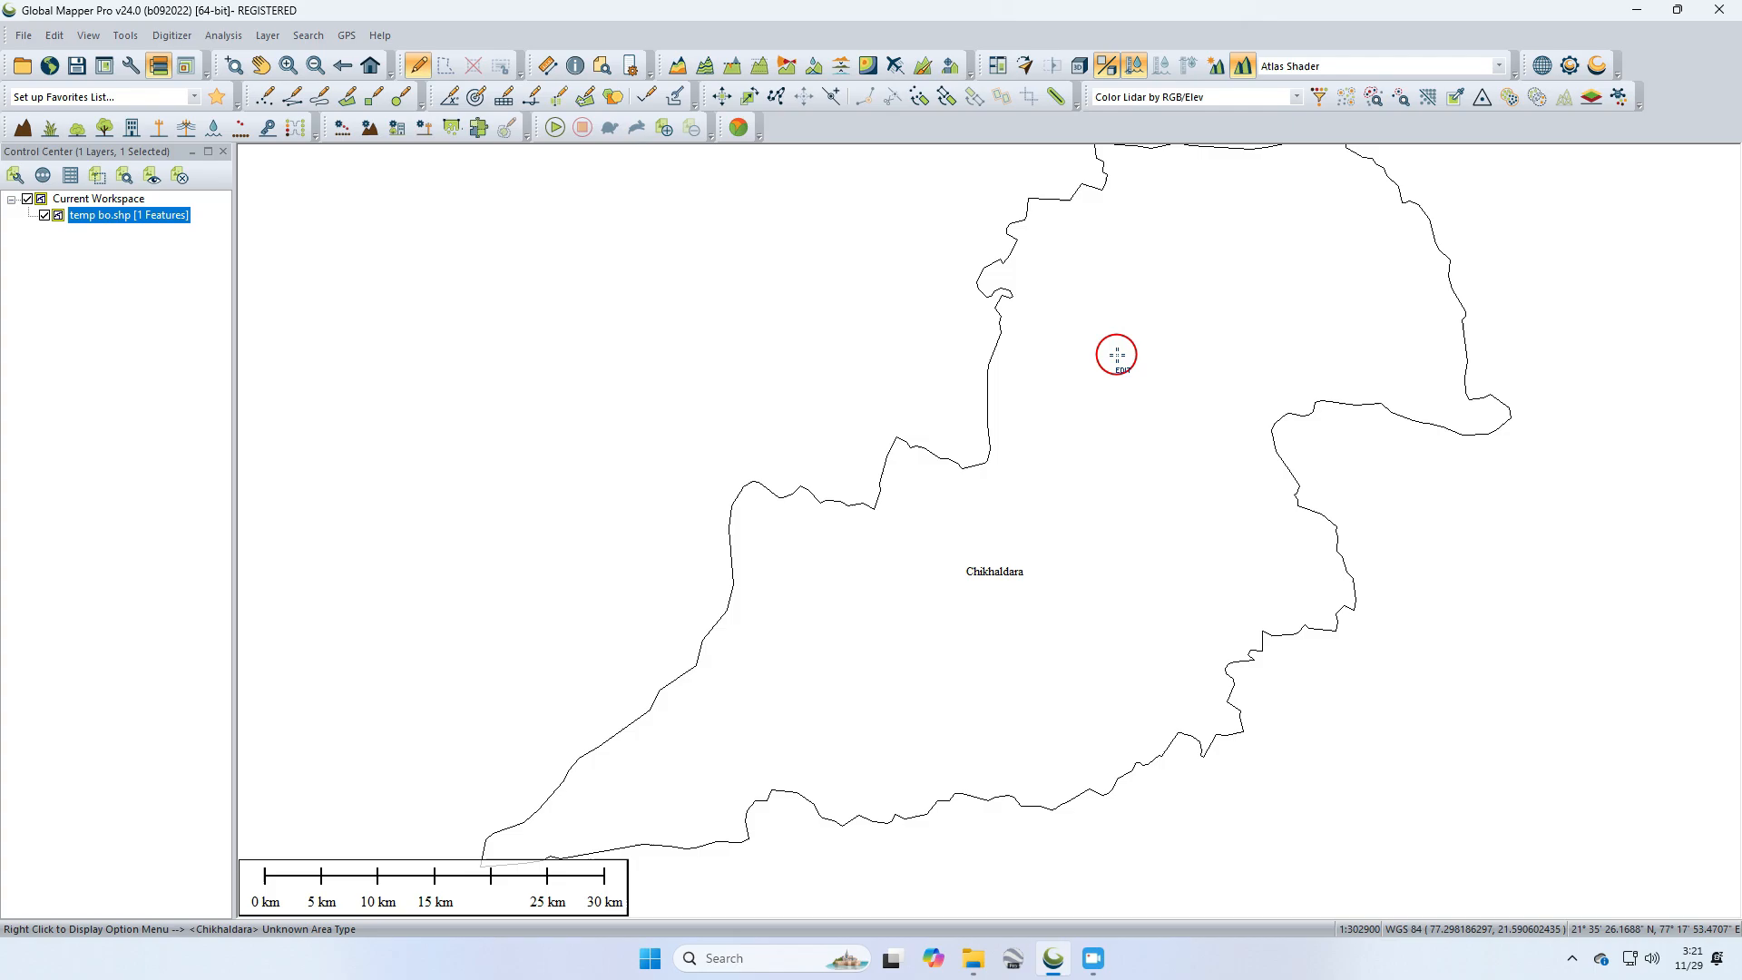
{"action": "scroll", "coordinate": [1117, 355], "scroll_direction": "down", "scroll_amount": 1}
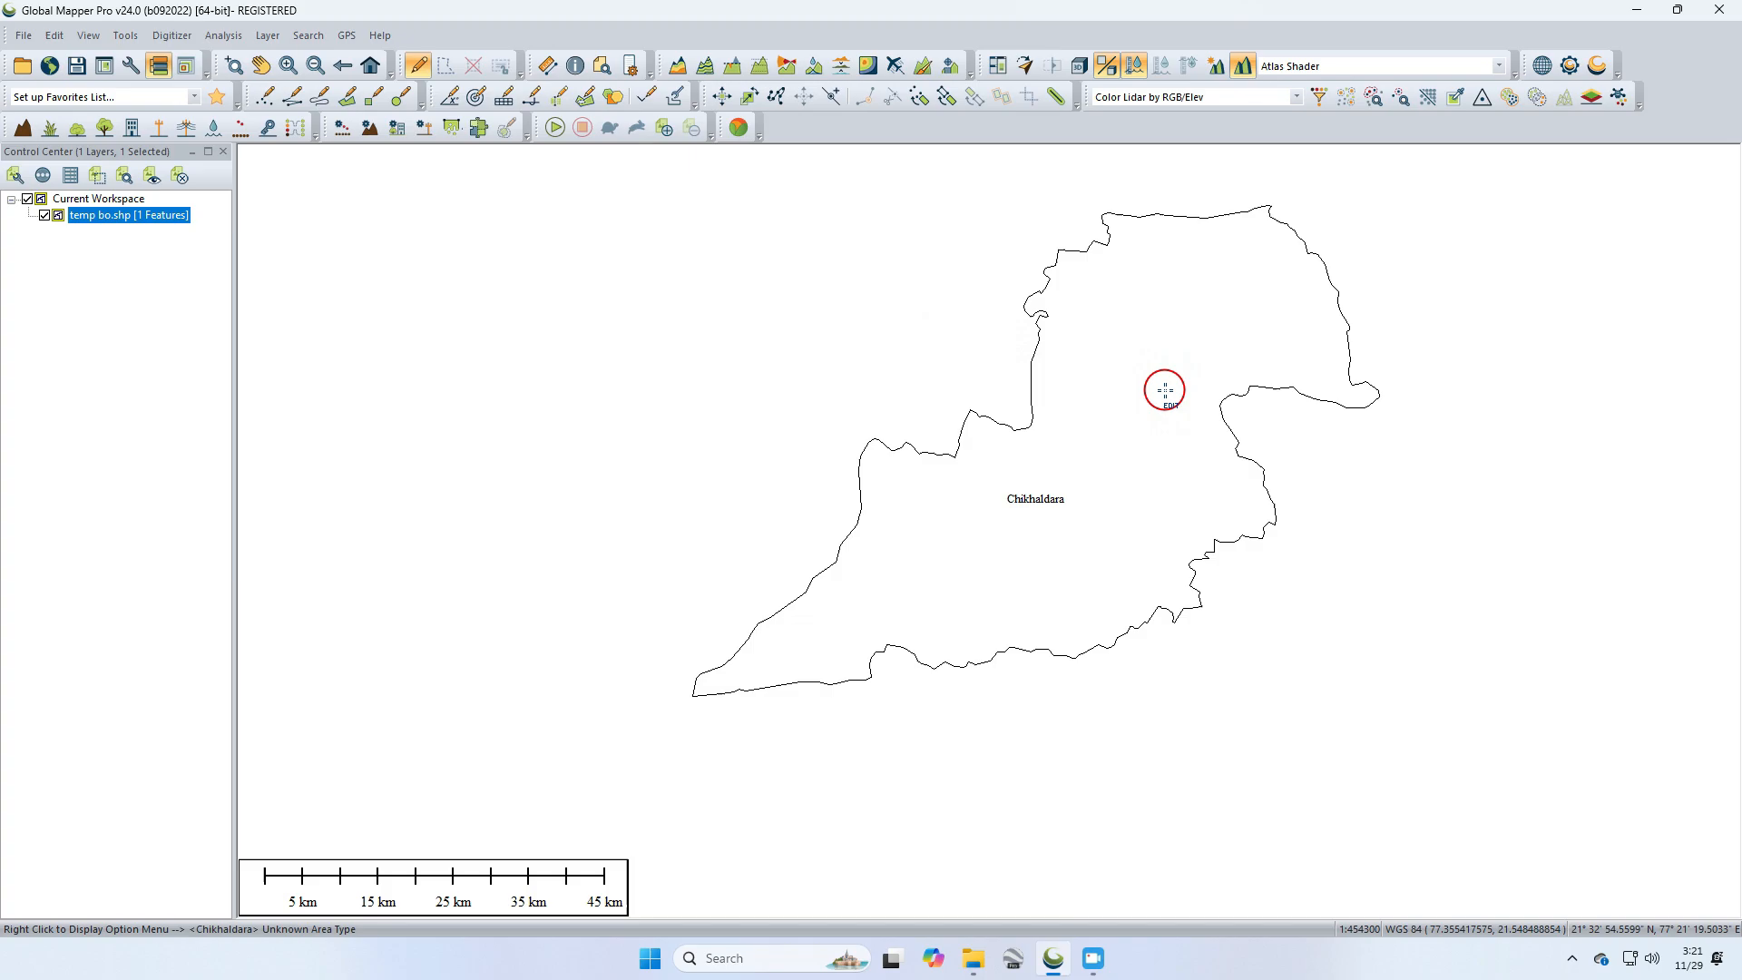
{"action": "left_click", "coordinate": [1163, 409]}
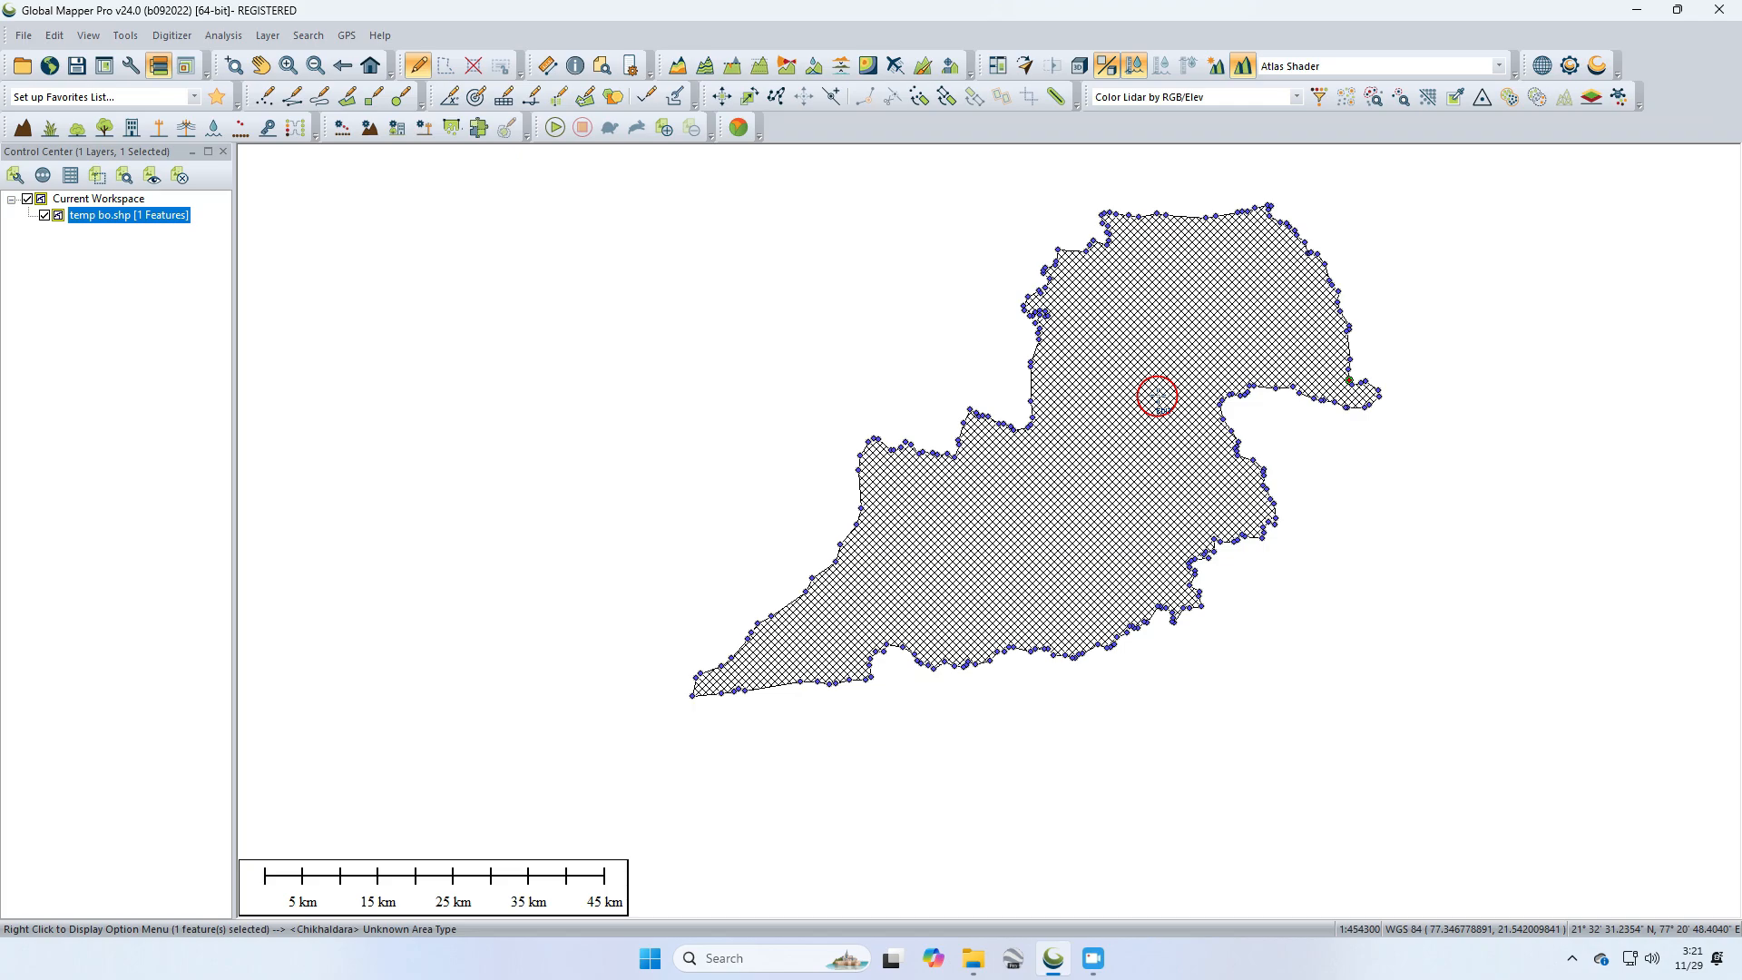
{"action": "right_click", "coordinate": [1158, 397]}
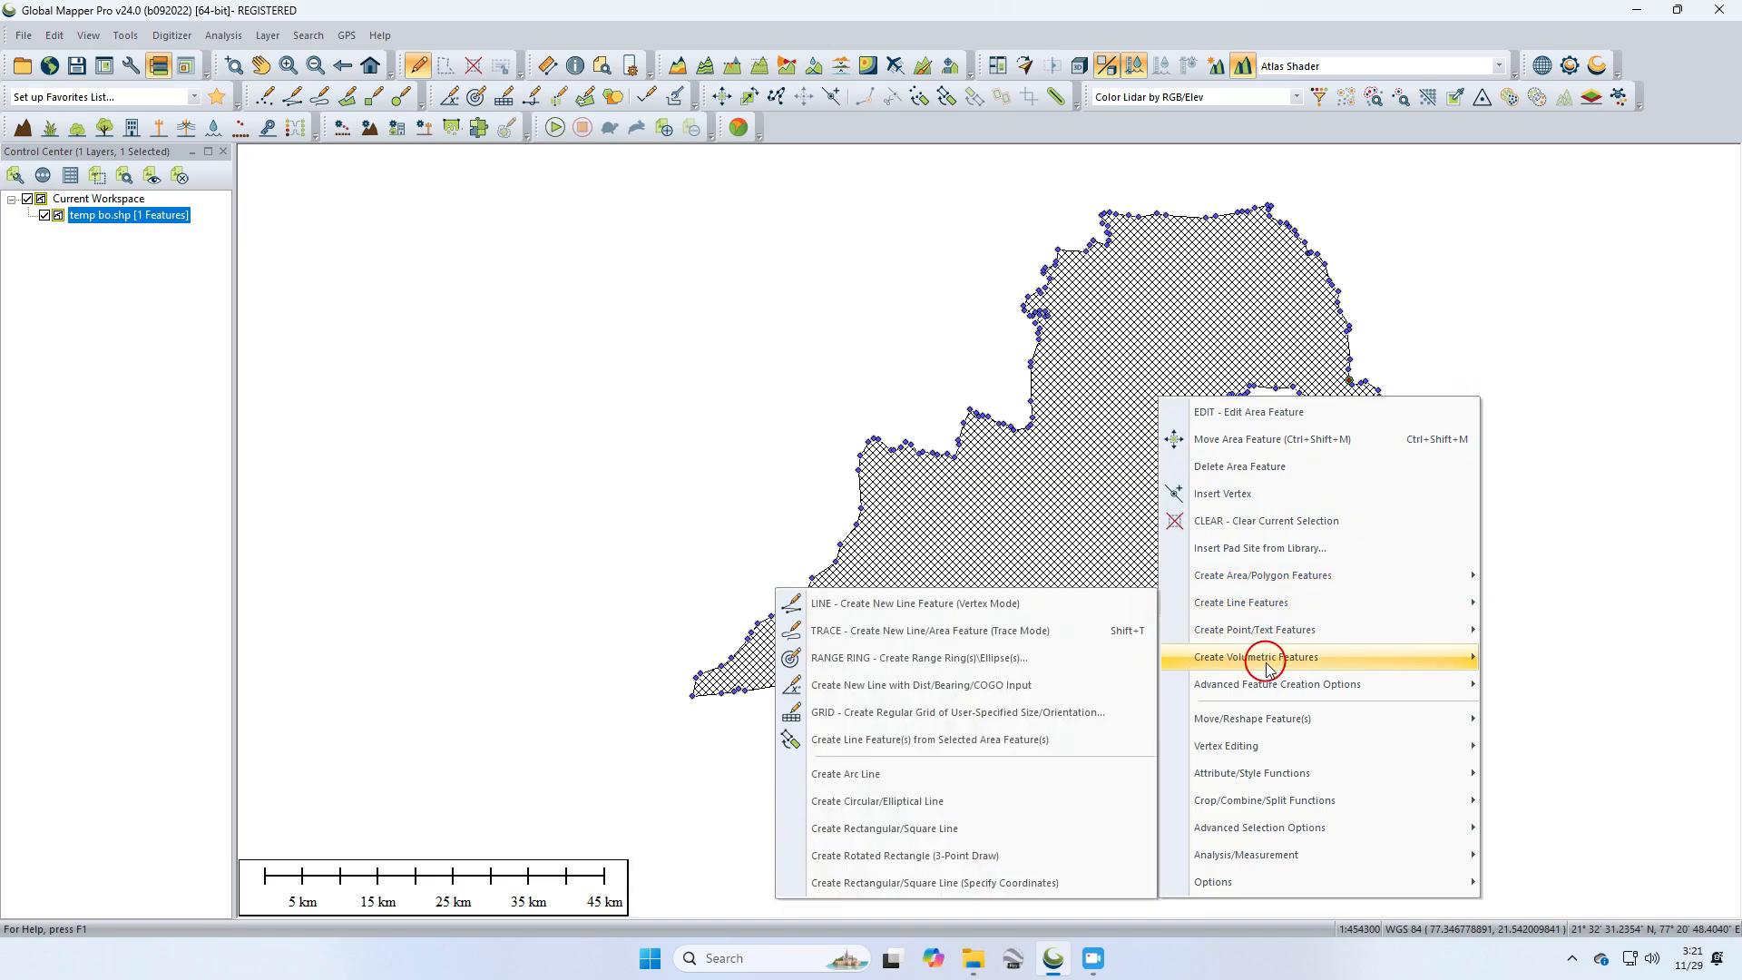
{"action": "mouse_move", "coordinate": [1275, 692]}
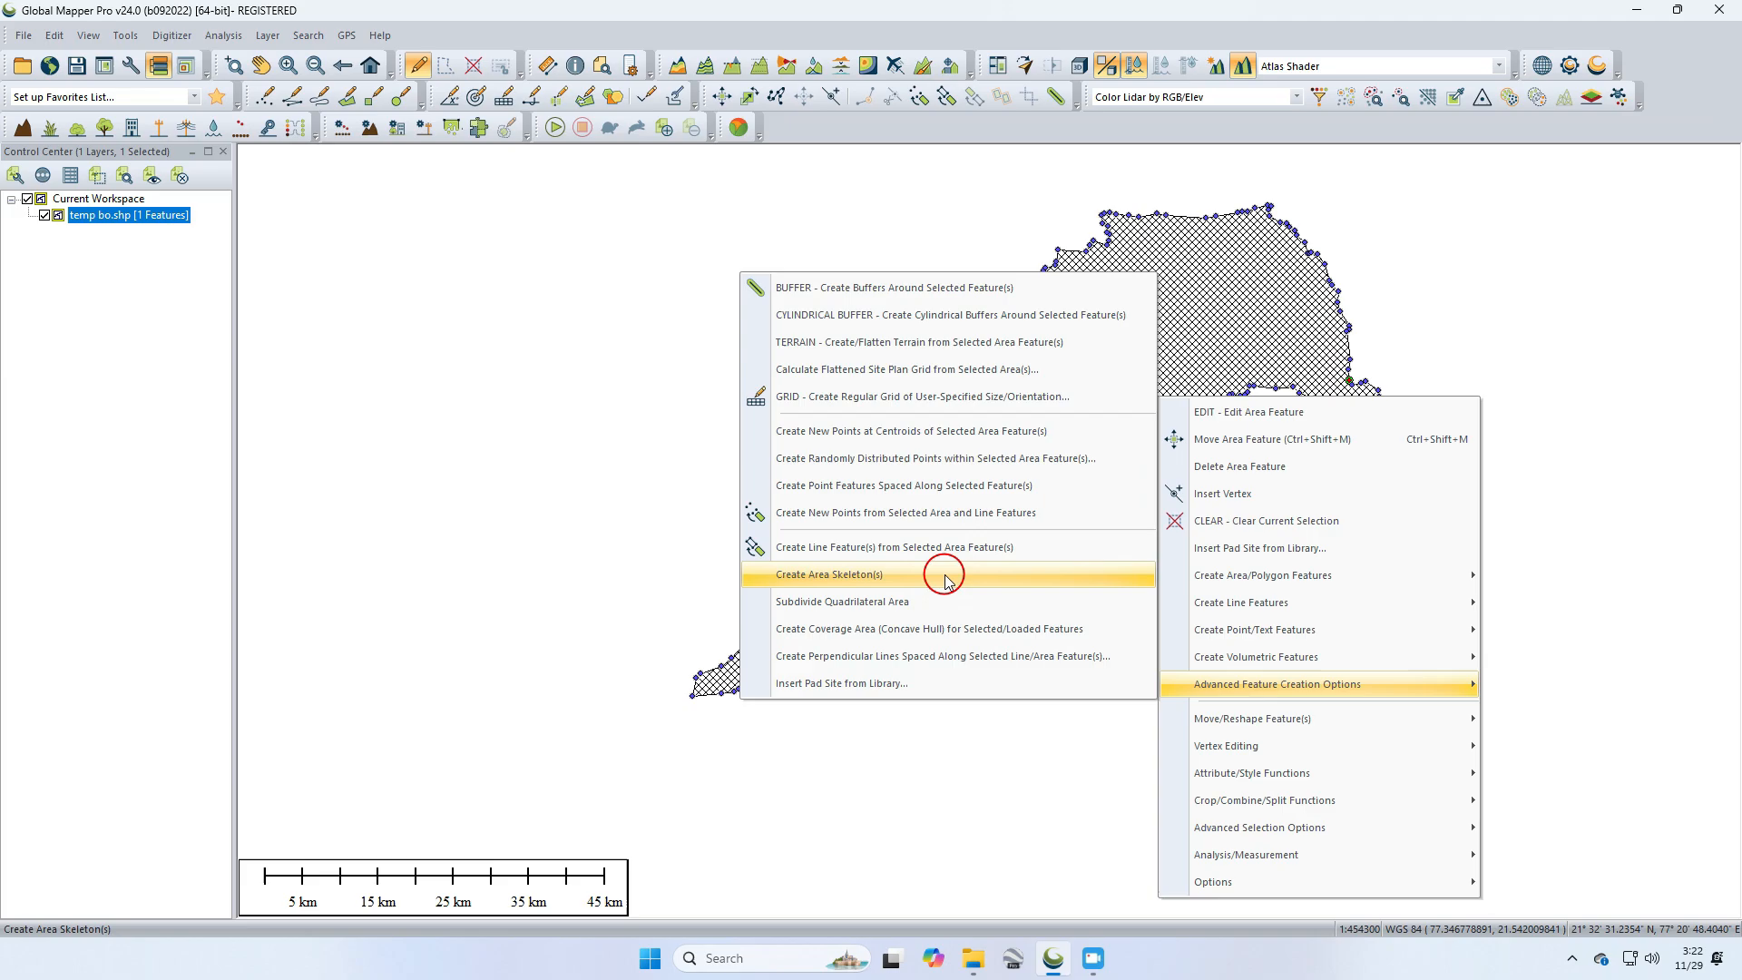
{"action": "left_click", "coordinate": [903, 515]}
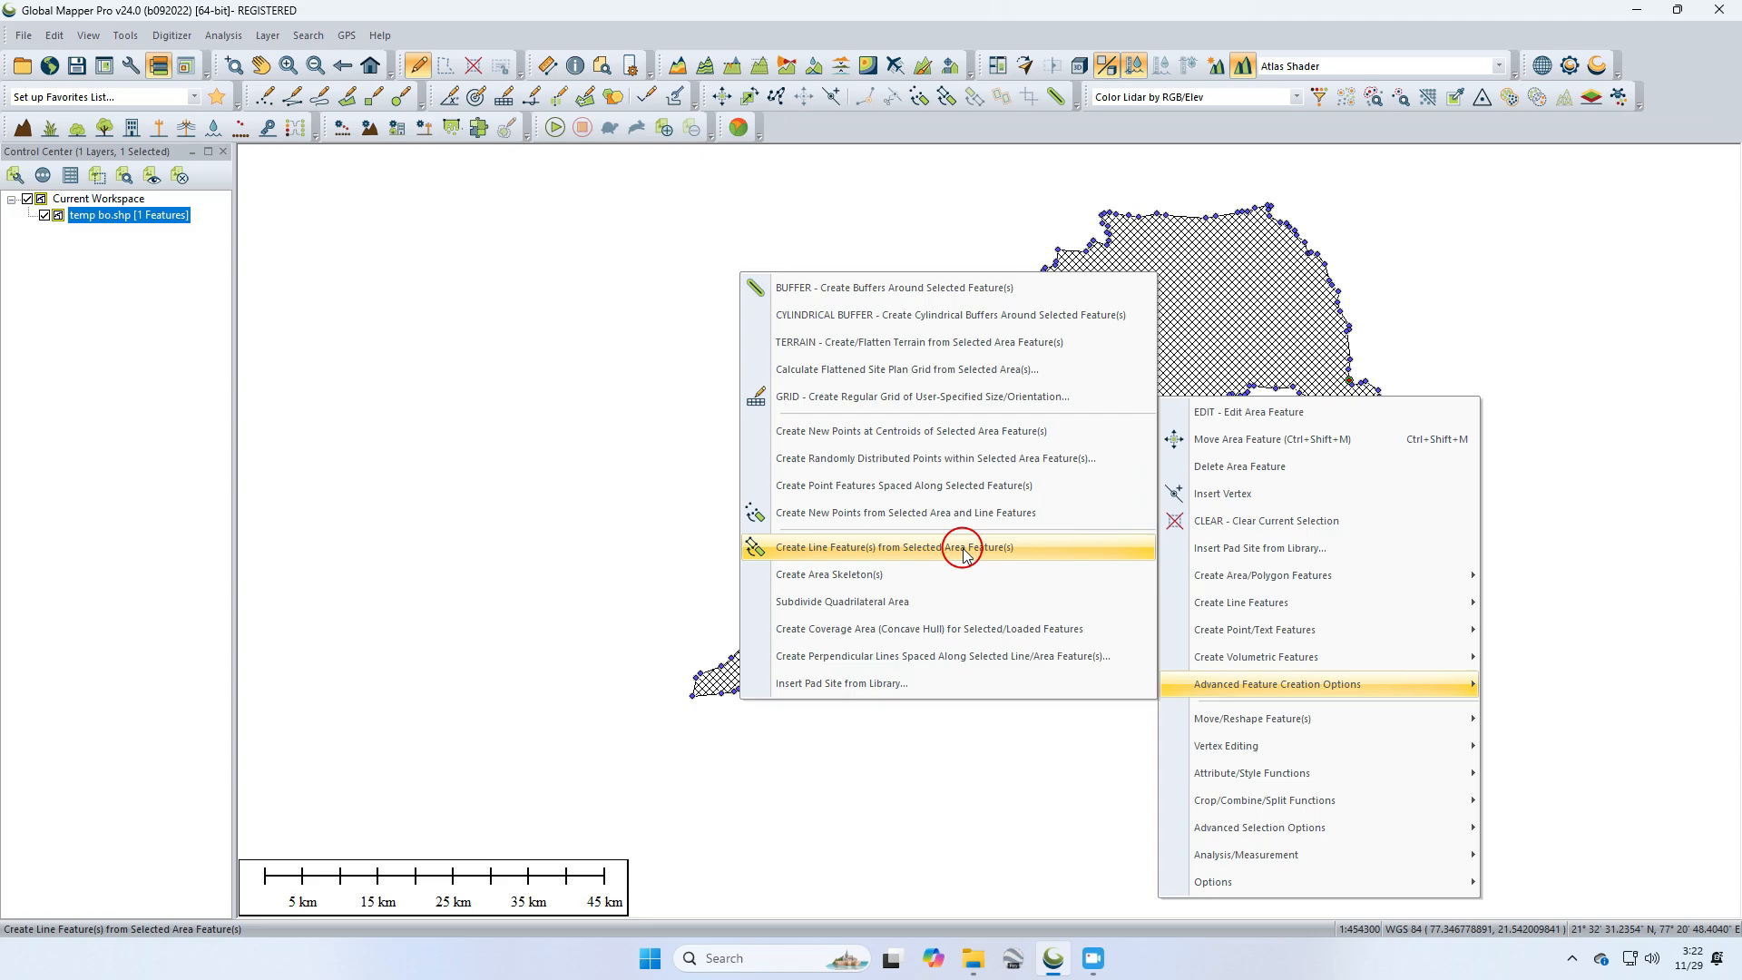
{"action": "mouse_move", "coordinate": [1094, 958]}
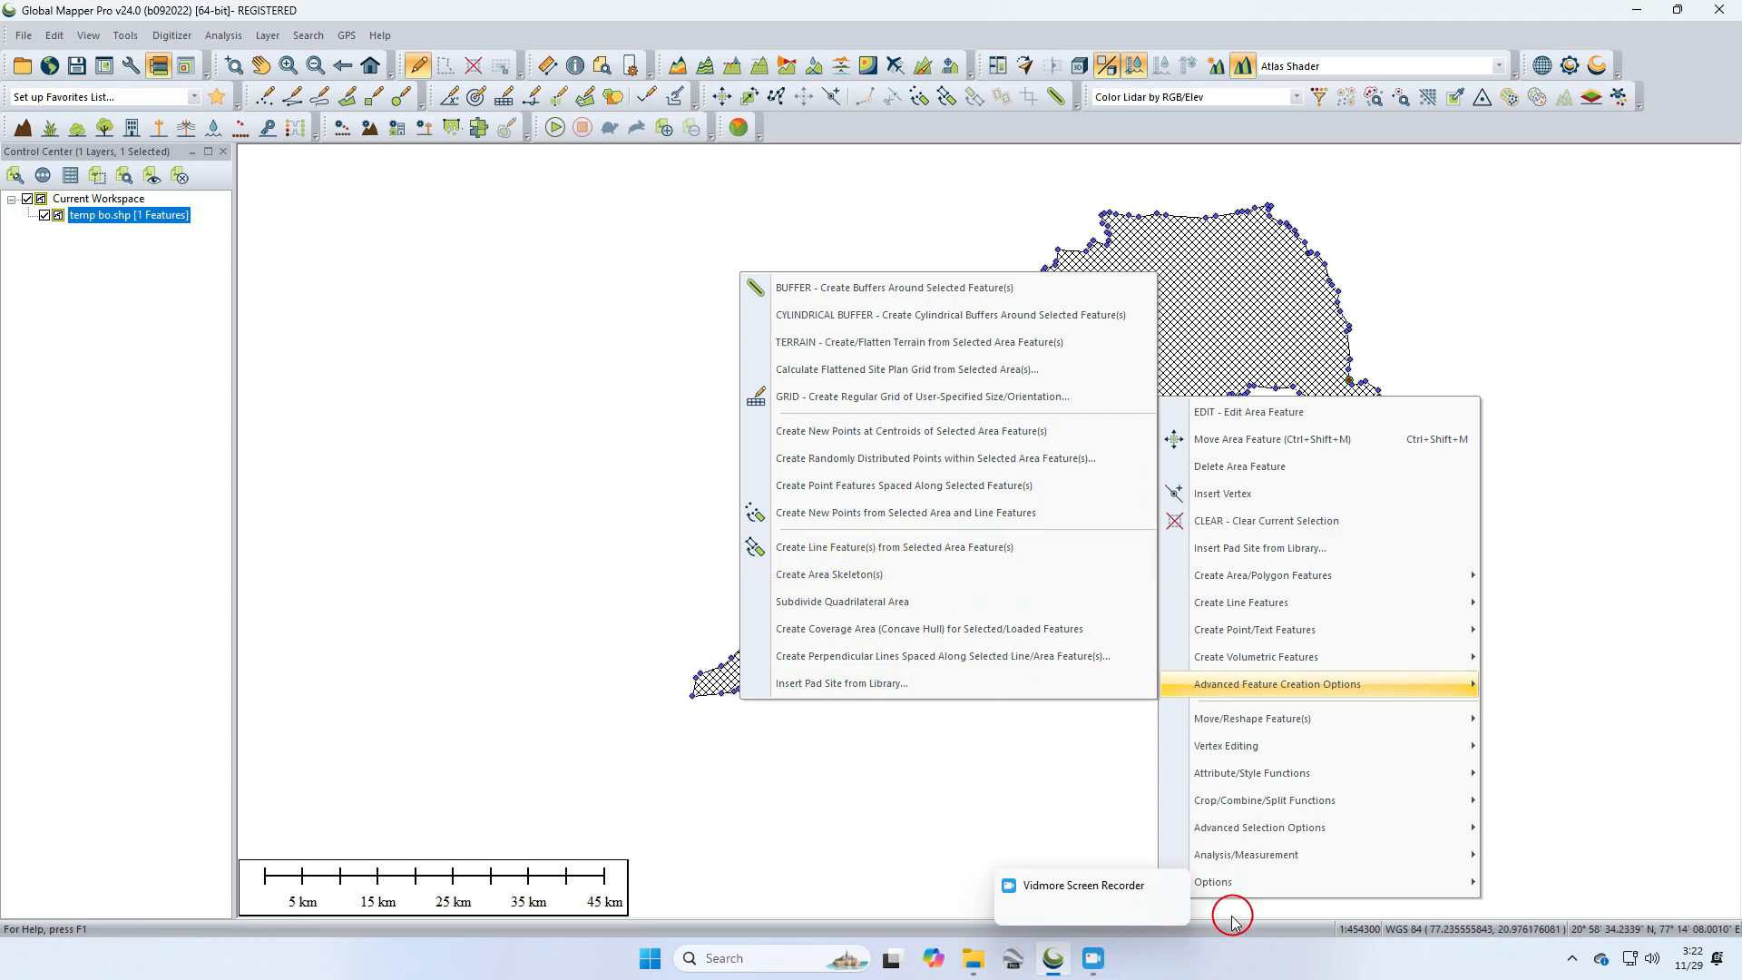
{"action": "left_click", "coordinate": [1150, 909]}
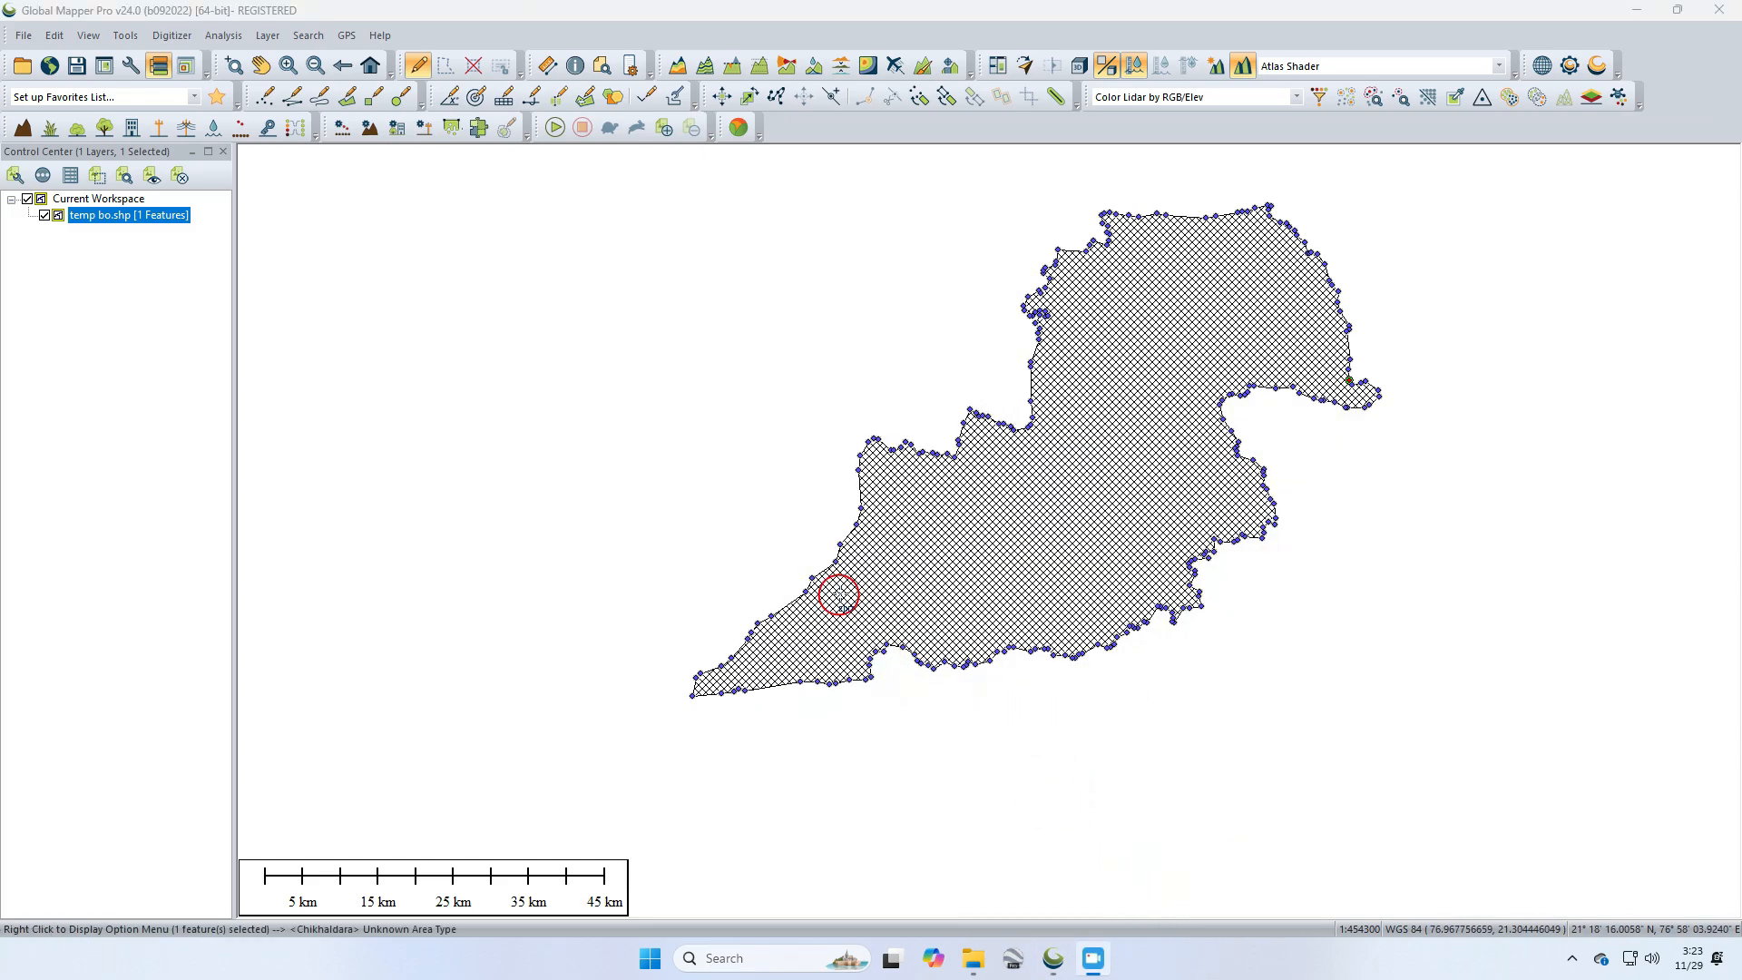
Step: Create a line feature from the selected Chikhaldara area, placing it on a new feature layer named Line
{"action": "right_click", "coordinate": [970, 493]}
{"action": "left_click", "coordinate": [1388, 553]}
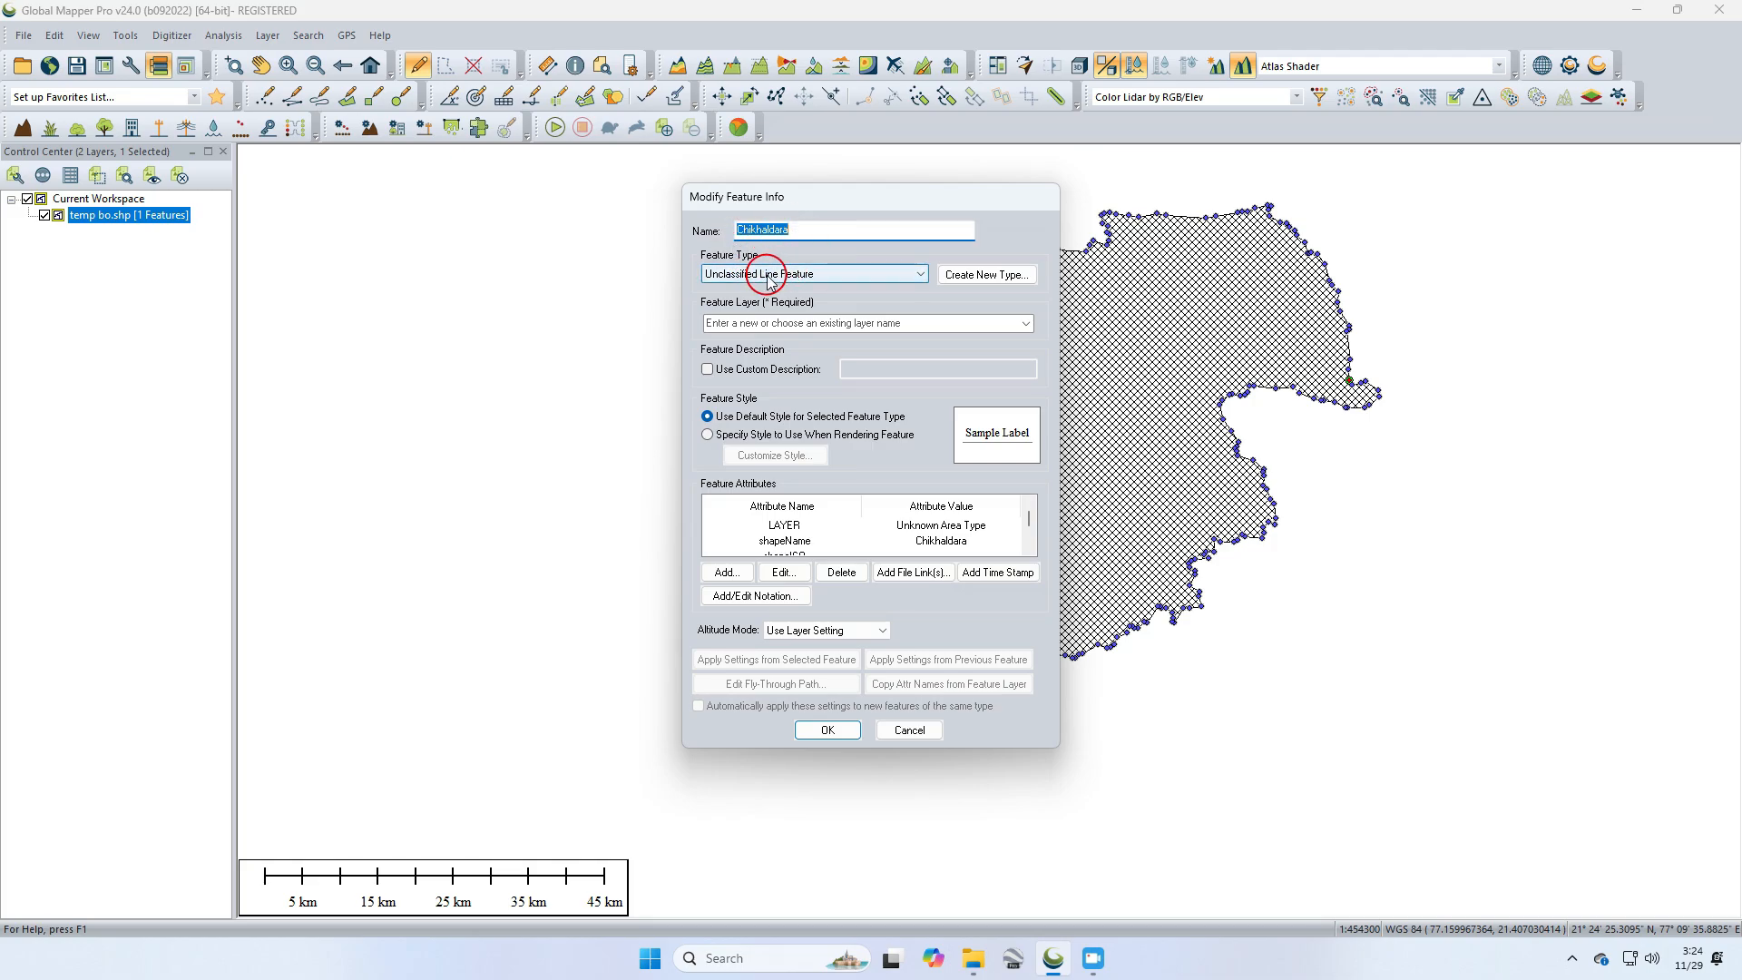
{"action": "left_click", "coordinate": [1021, 323]}
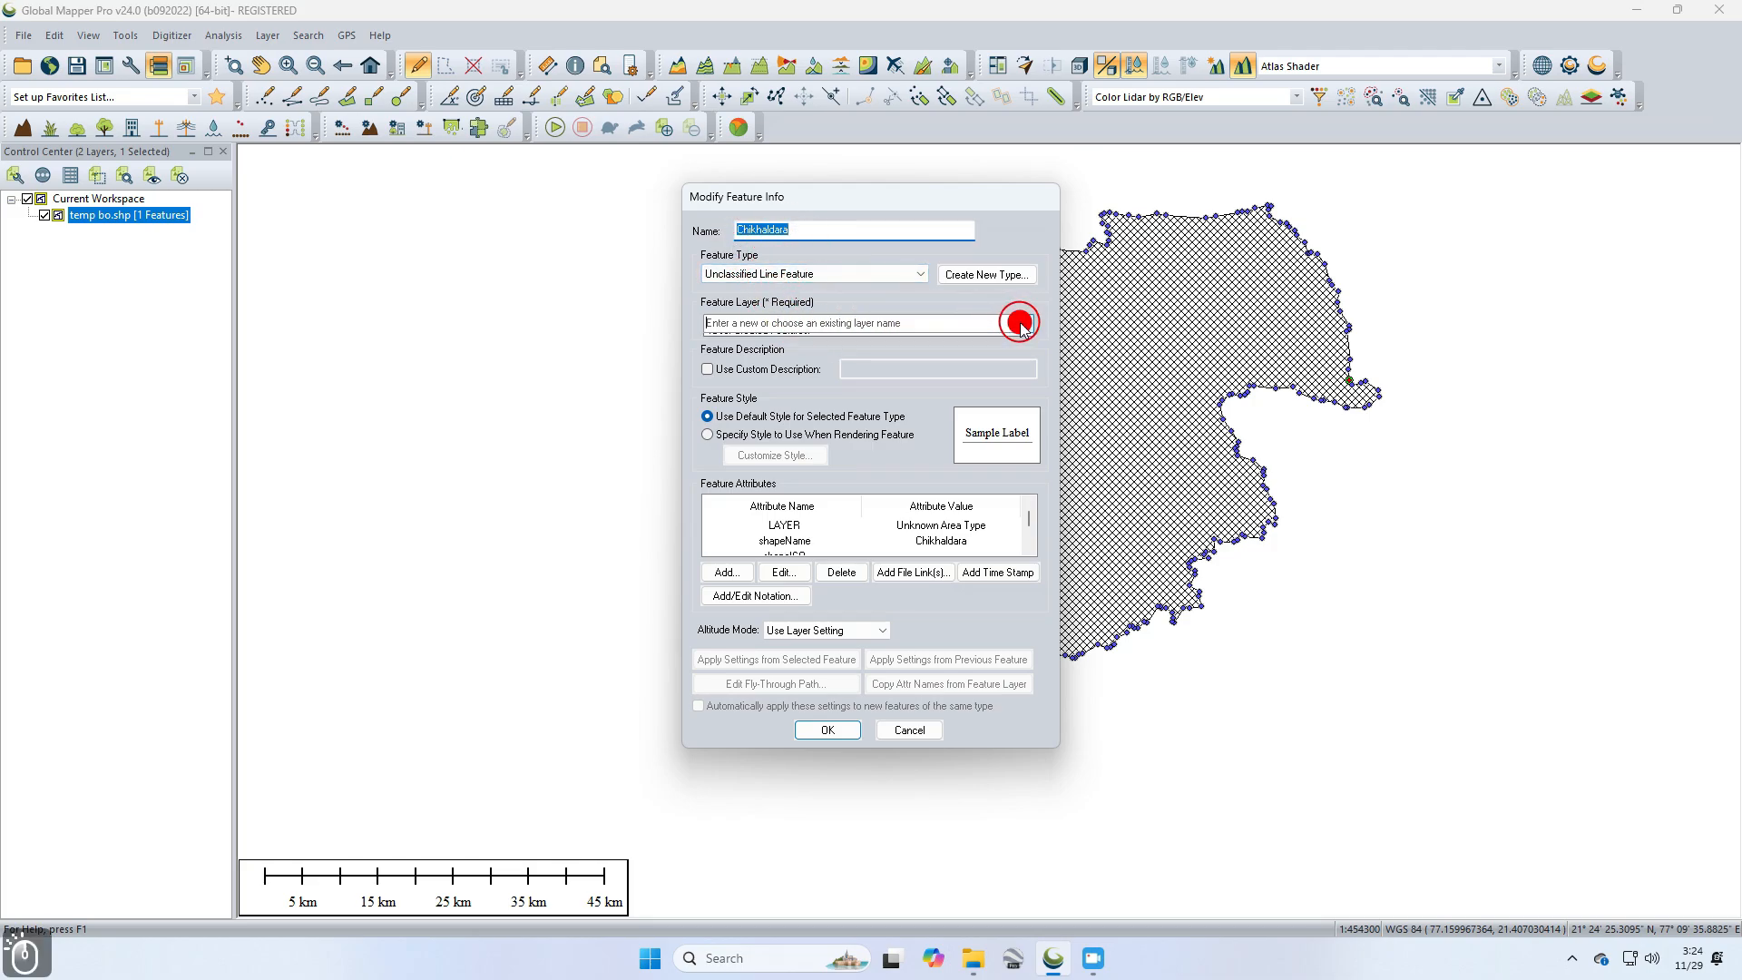
{"action": "left_click", "coordinate": [804, 342]}
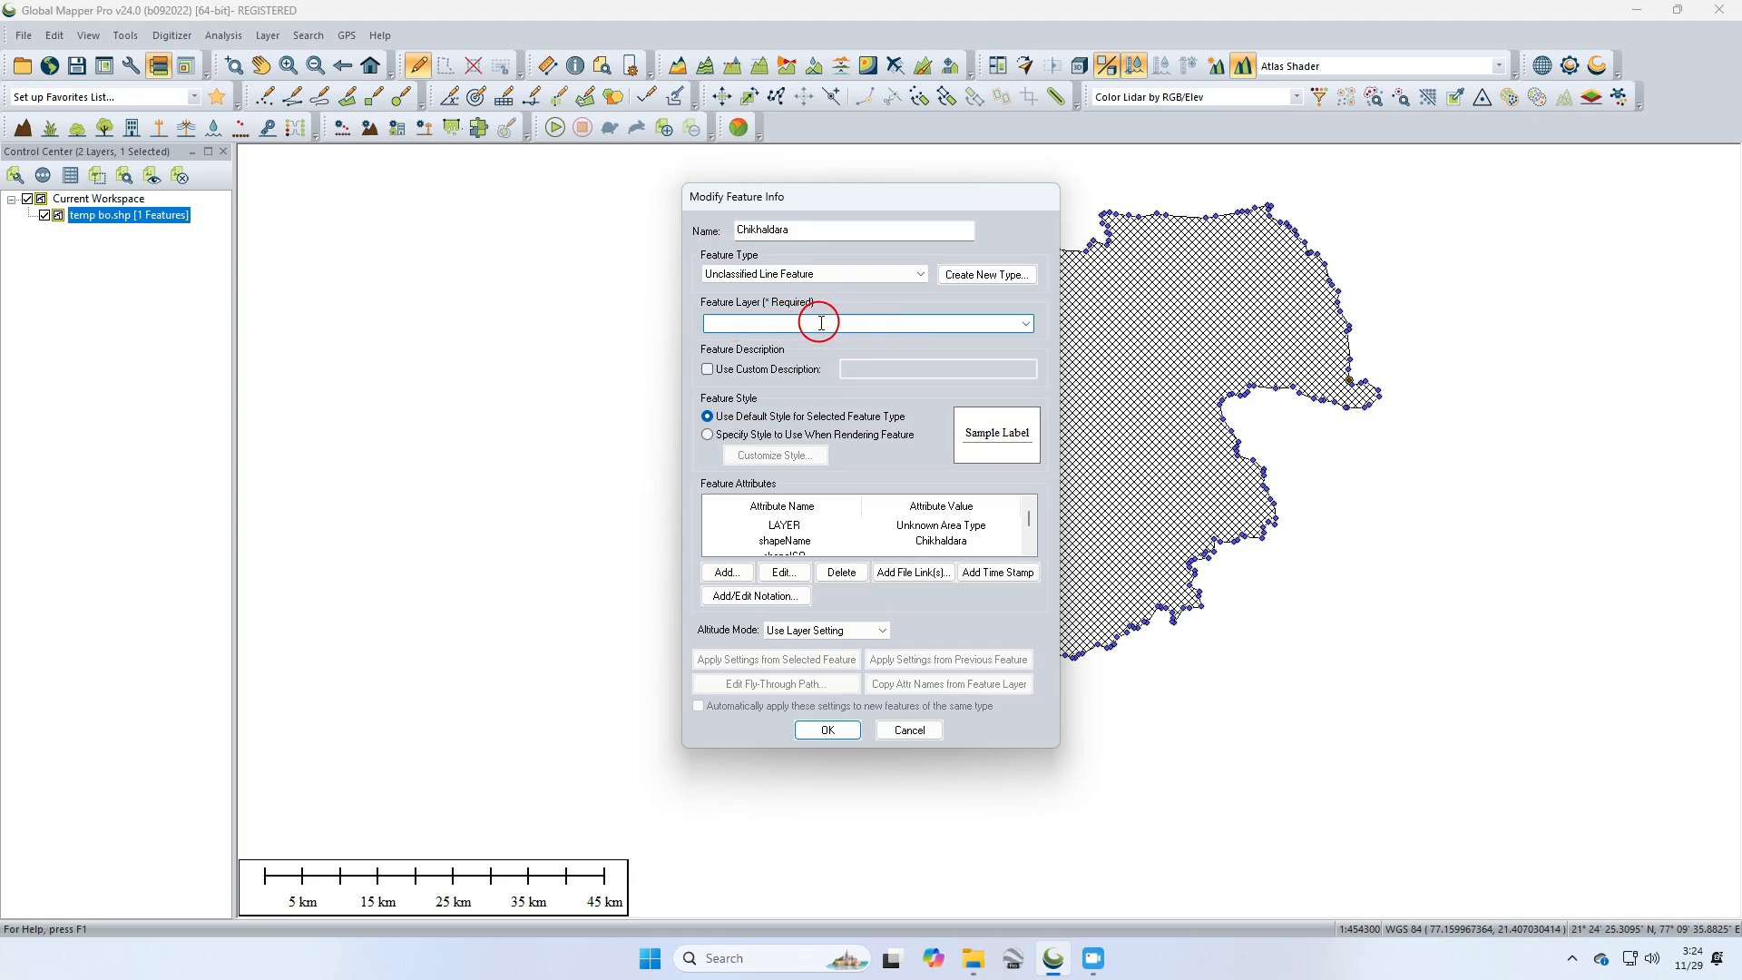
{"action": "type", "text": "ne"}
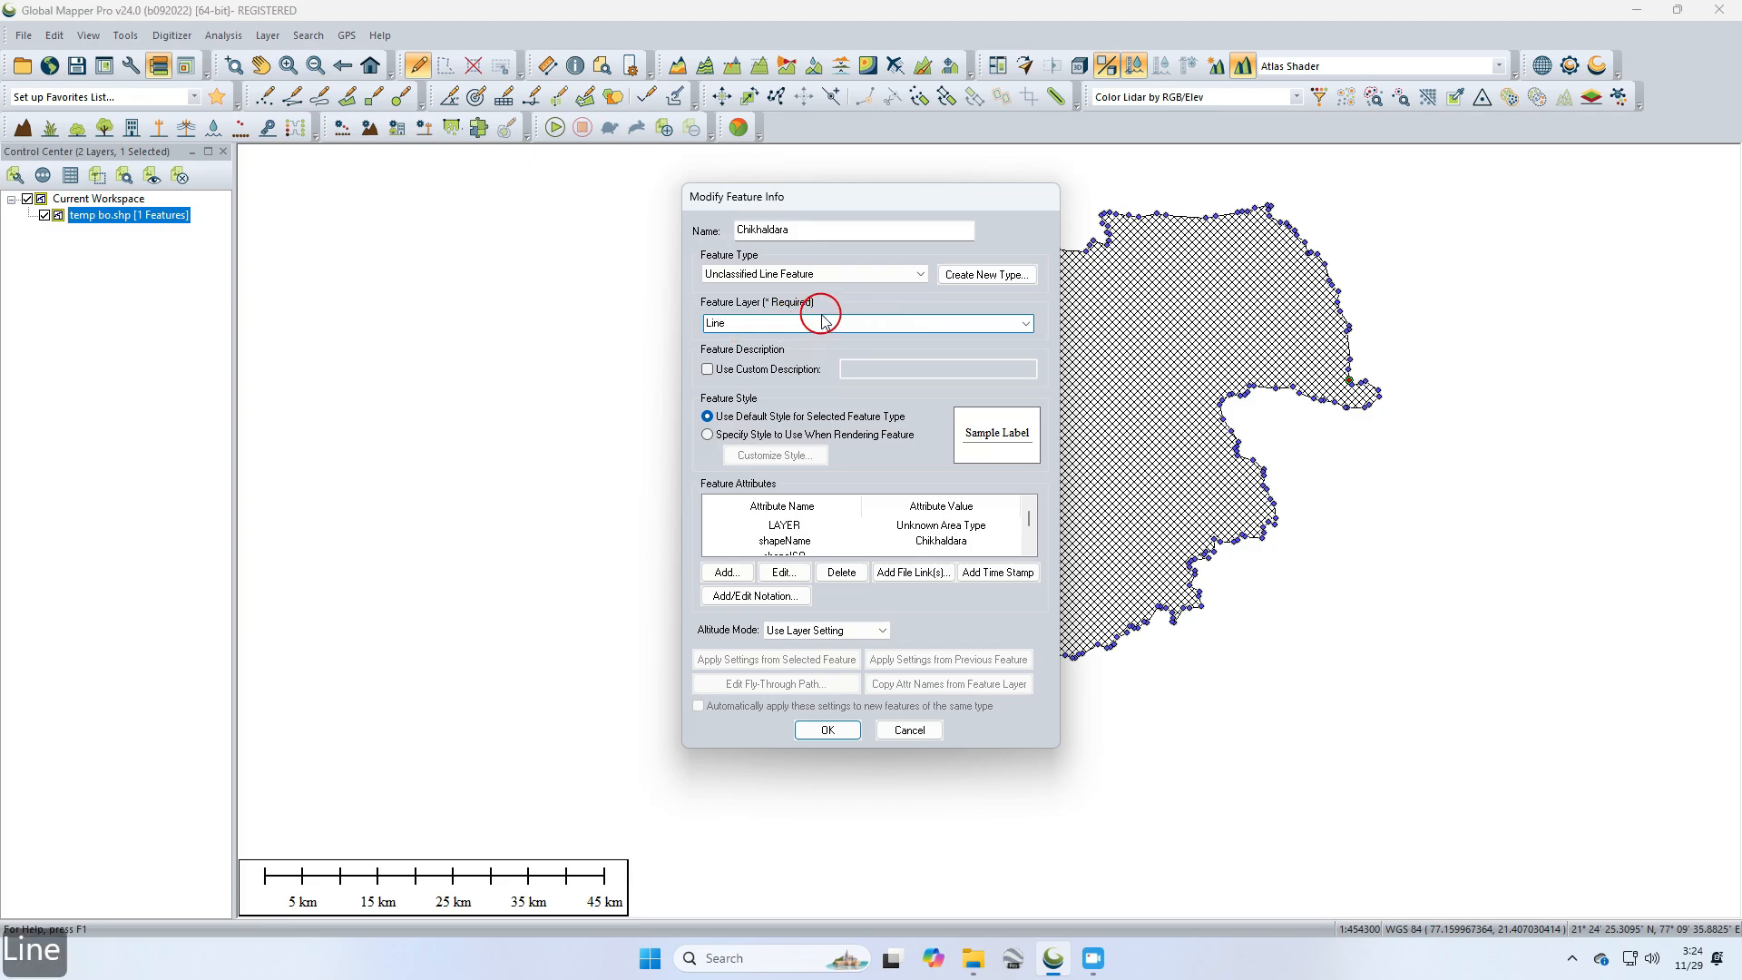
{"action": "left_click", "coordinate": [828, 730]}
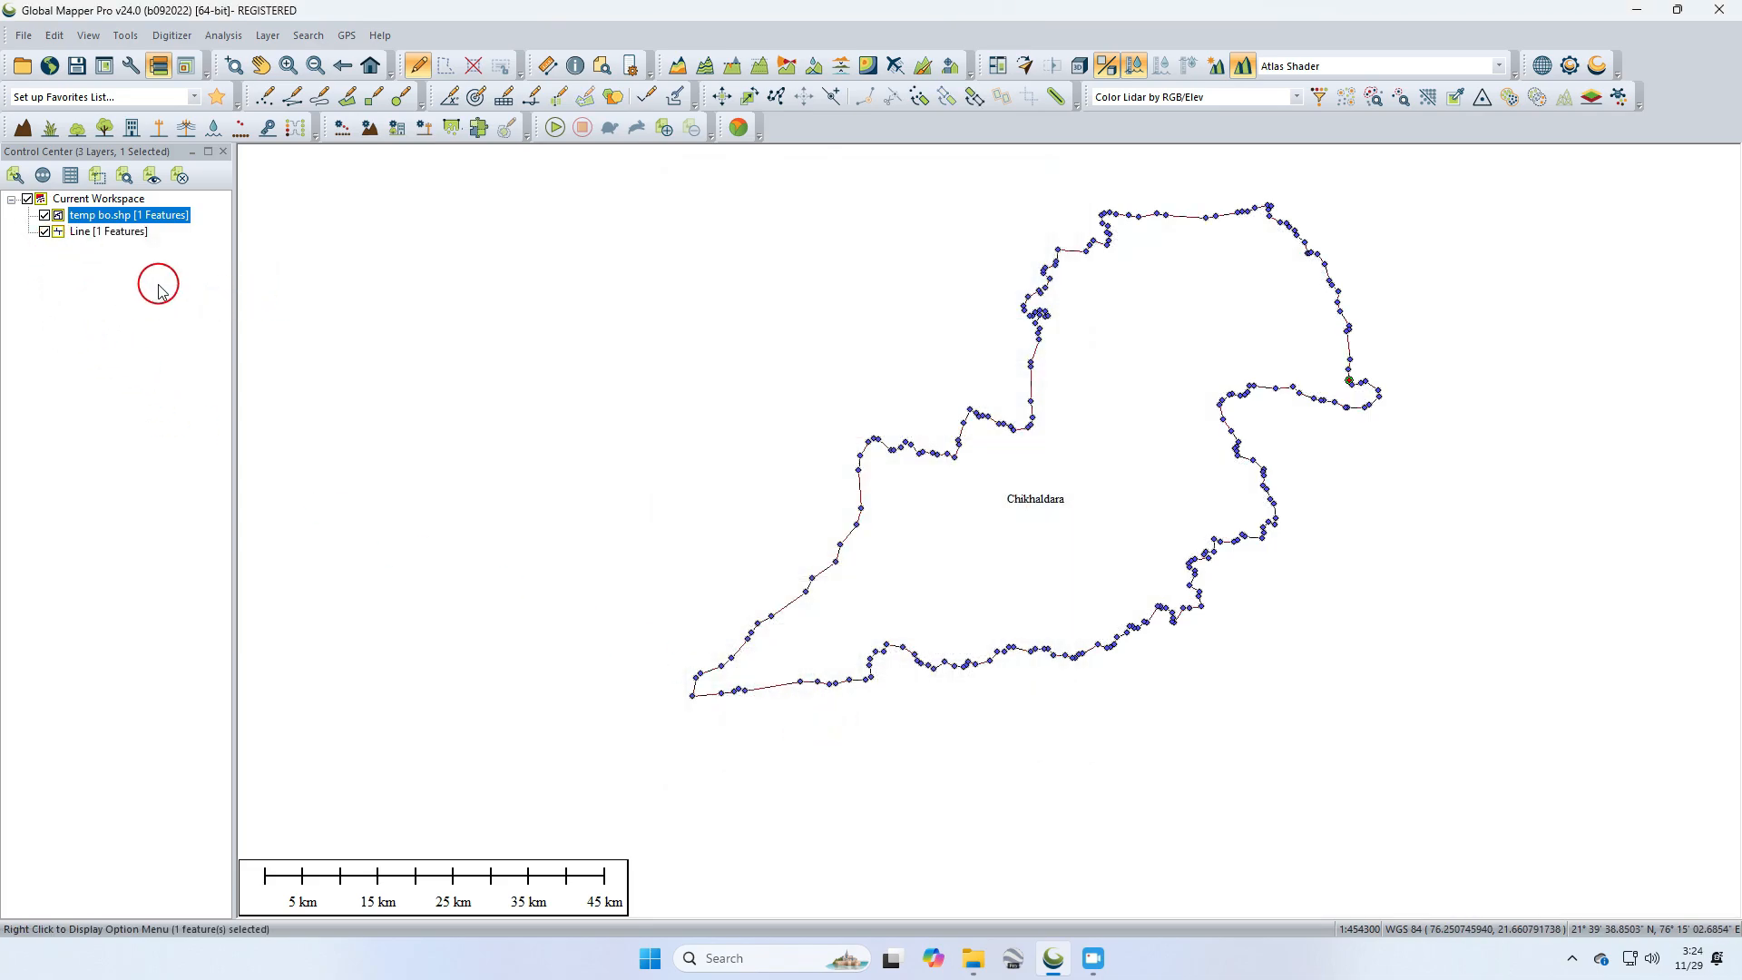
Step: Hide the temp bo layer and select the new boundary line feature to inspect it
{"action": "left_click", "coordinate": [86, 277]}
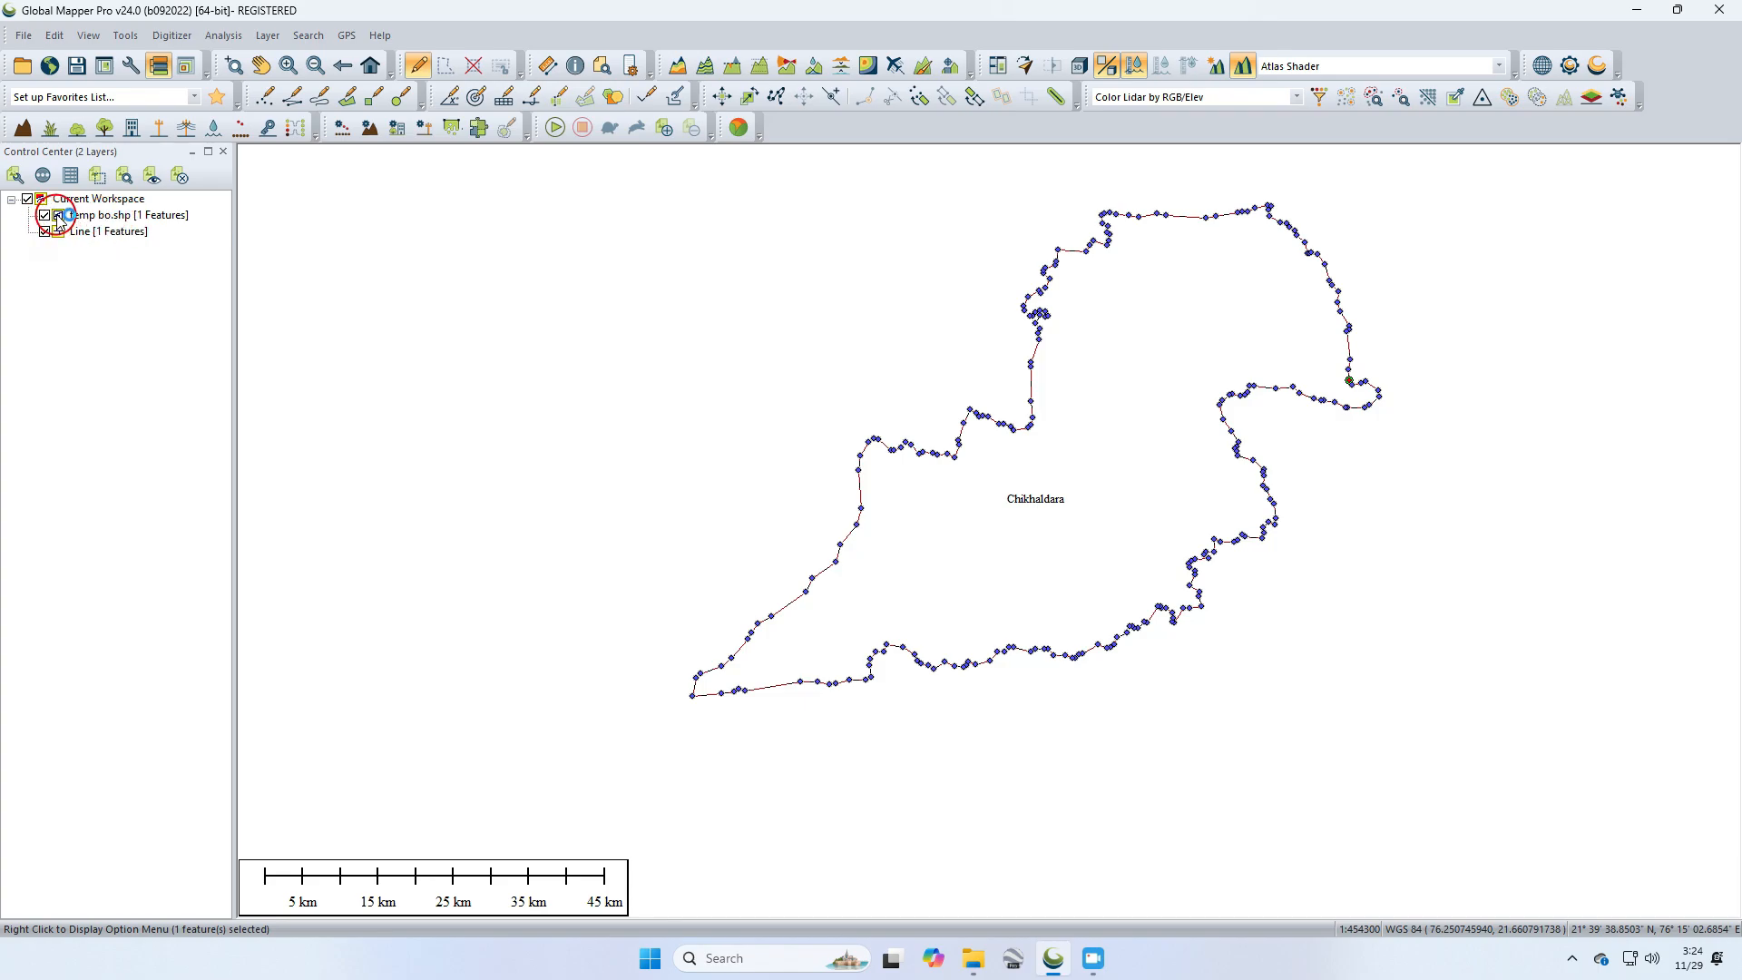
{"action": "left_click", "coordinate": [45, 231]}
{"action": "left_click", "coordinate": [44, 216]}
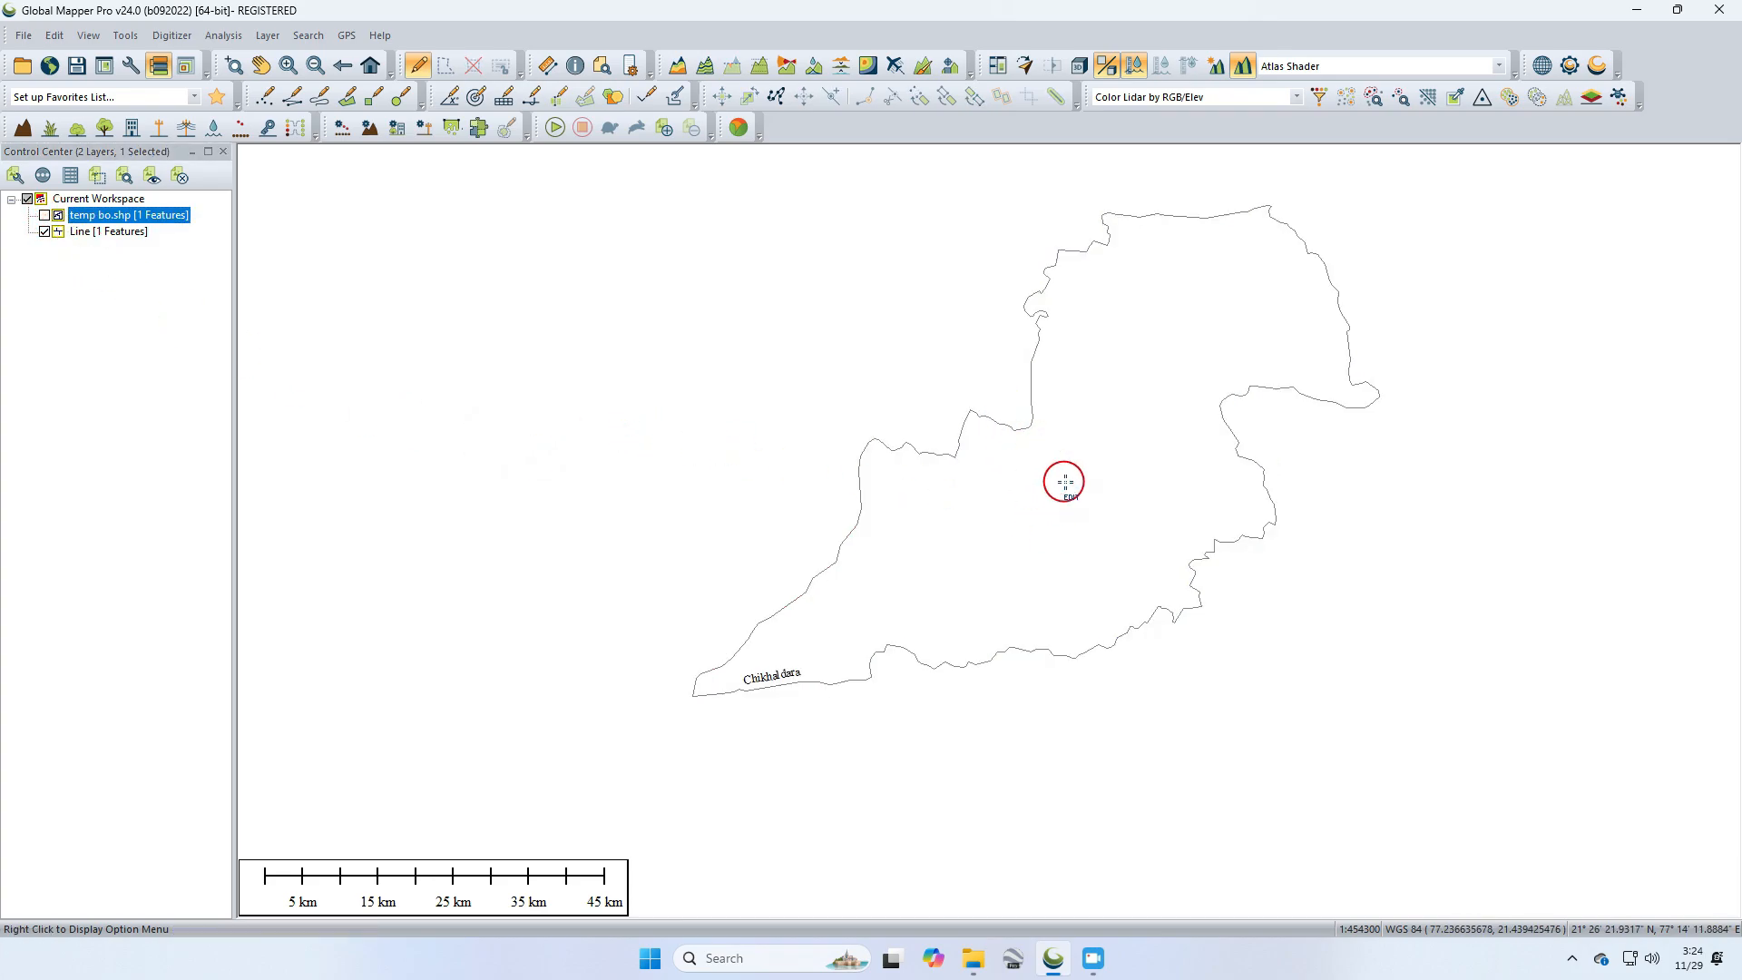
{"action": "left_click", "coordinate": [1065, 482]}
{"action": "left_click", "coordinate": [1118, 400]}
{"action": "left_click", "coordinate": [1178, 321]}
{"action": "left_click", "coordinate": [1119, 461]}
{"action": "left_click", "coordinate": [1019, 526]}
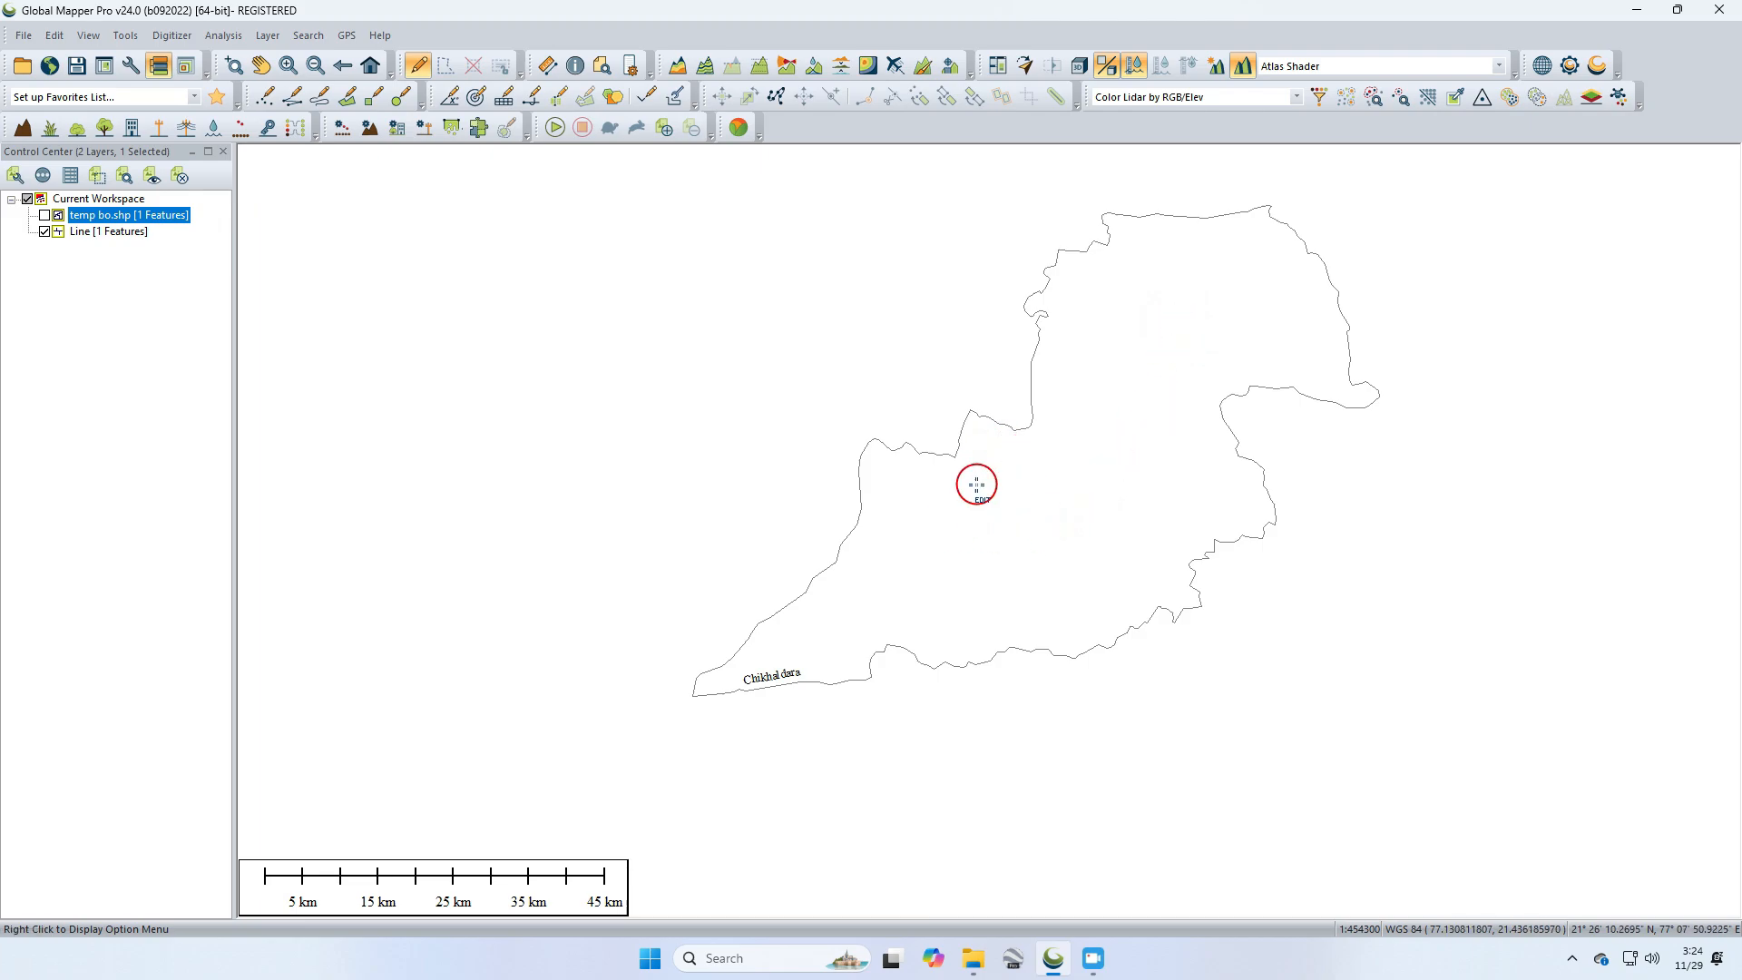
{"action": "left_click", "coordinate": [958, 440]}
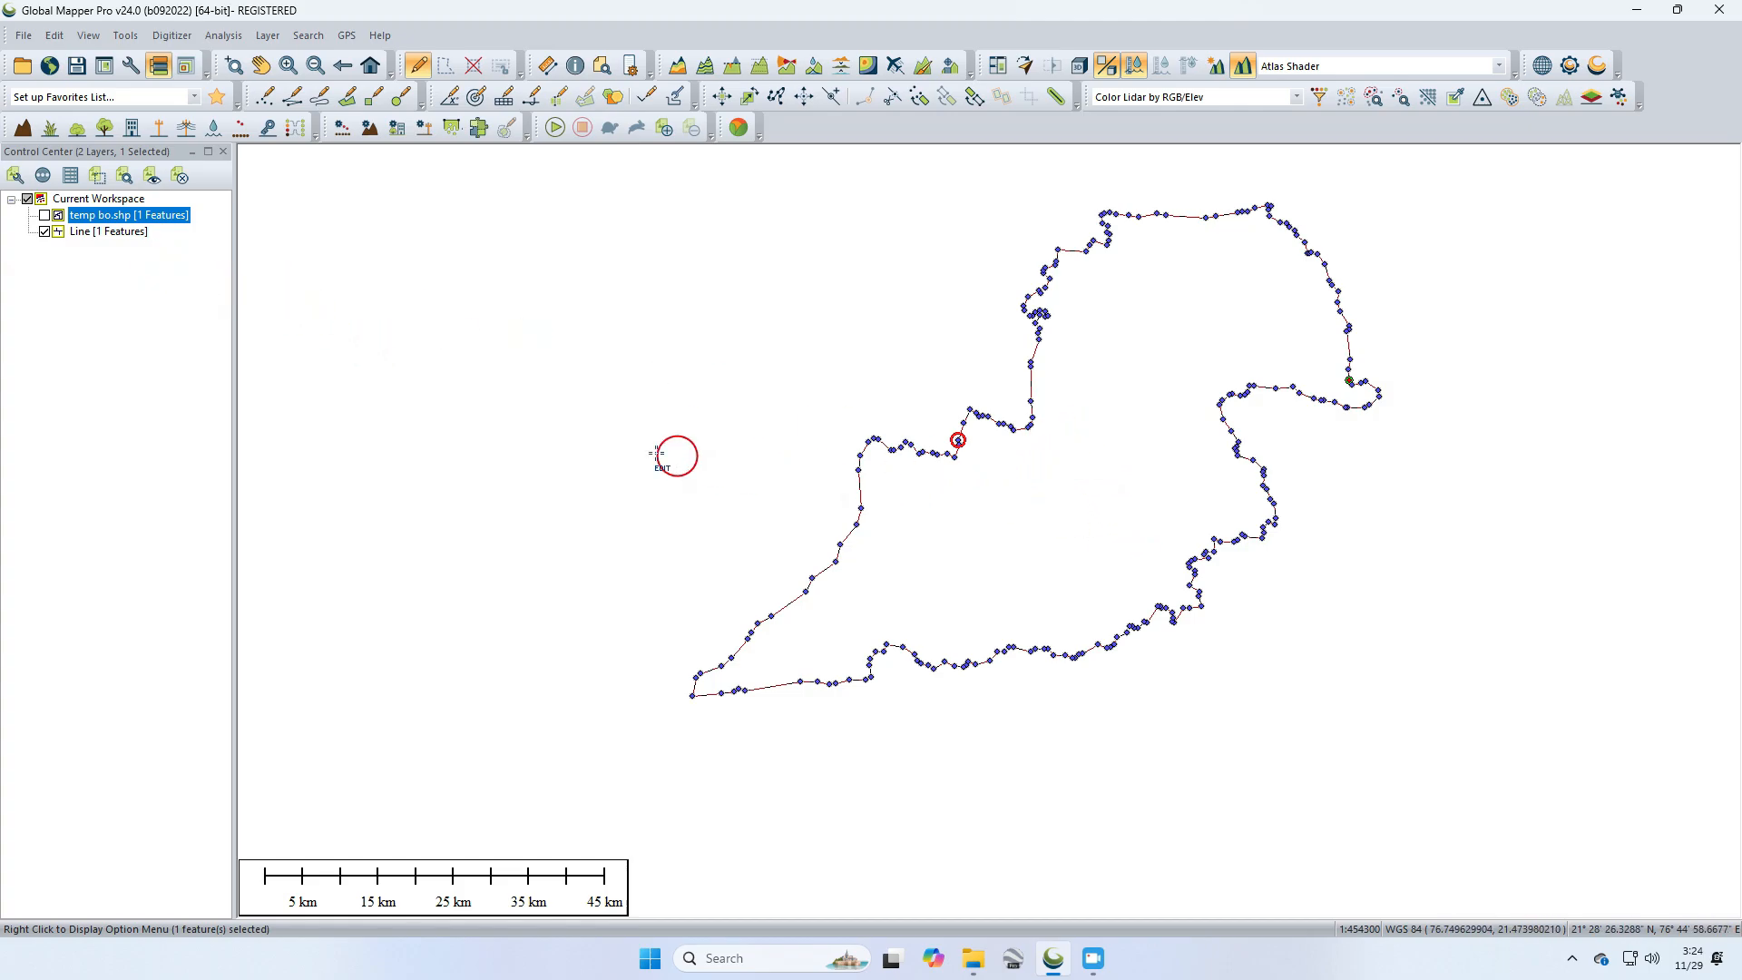
Step: Show temp bo again, select the district area, and create new points from the area and line features, named Points on layer Pionts
{"action": "left_click", "coordinate": [44, 231]}
{"action": "left_click", "coordinate": [43, 215]}
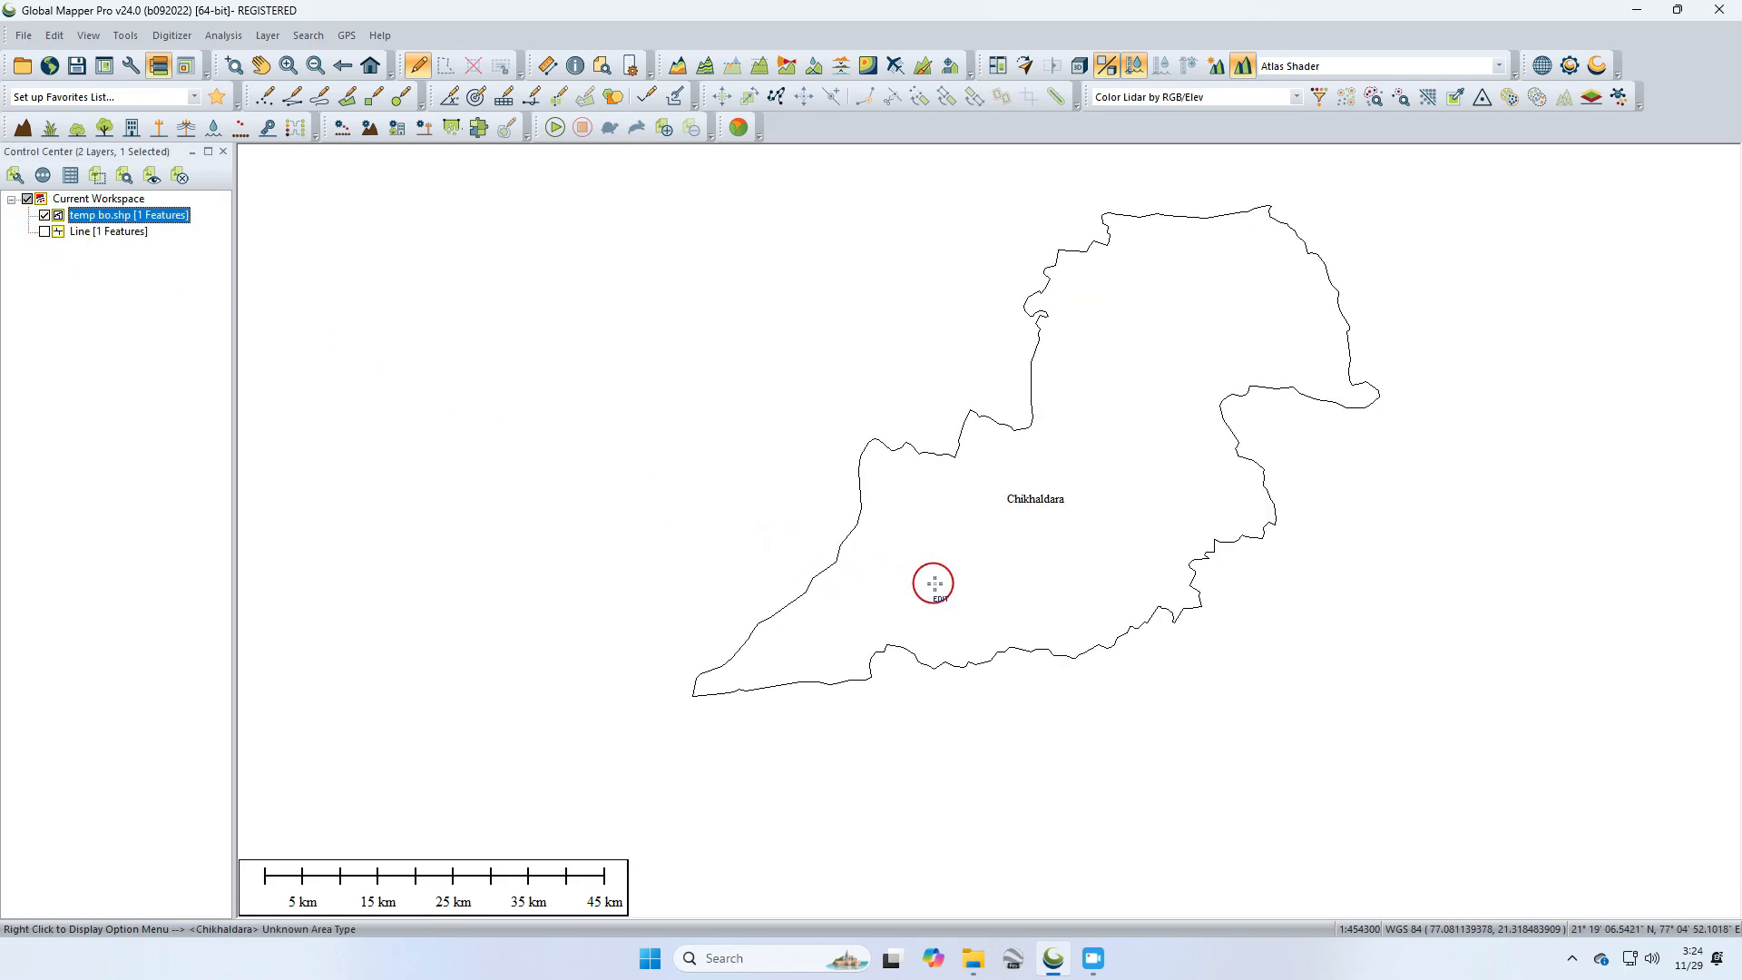
{"action": "left_click", "coordinate": [996, 527]}
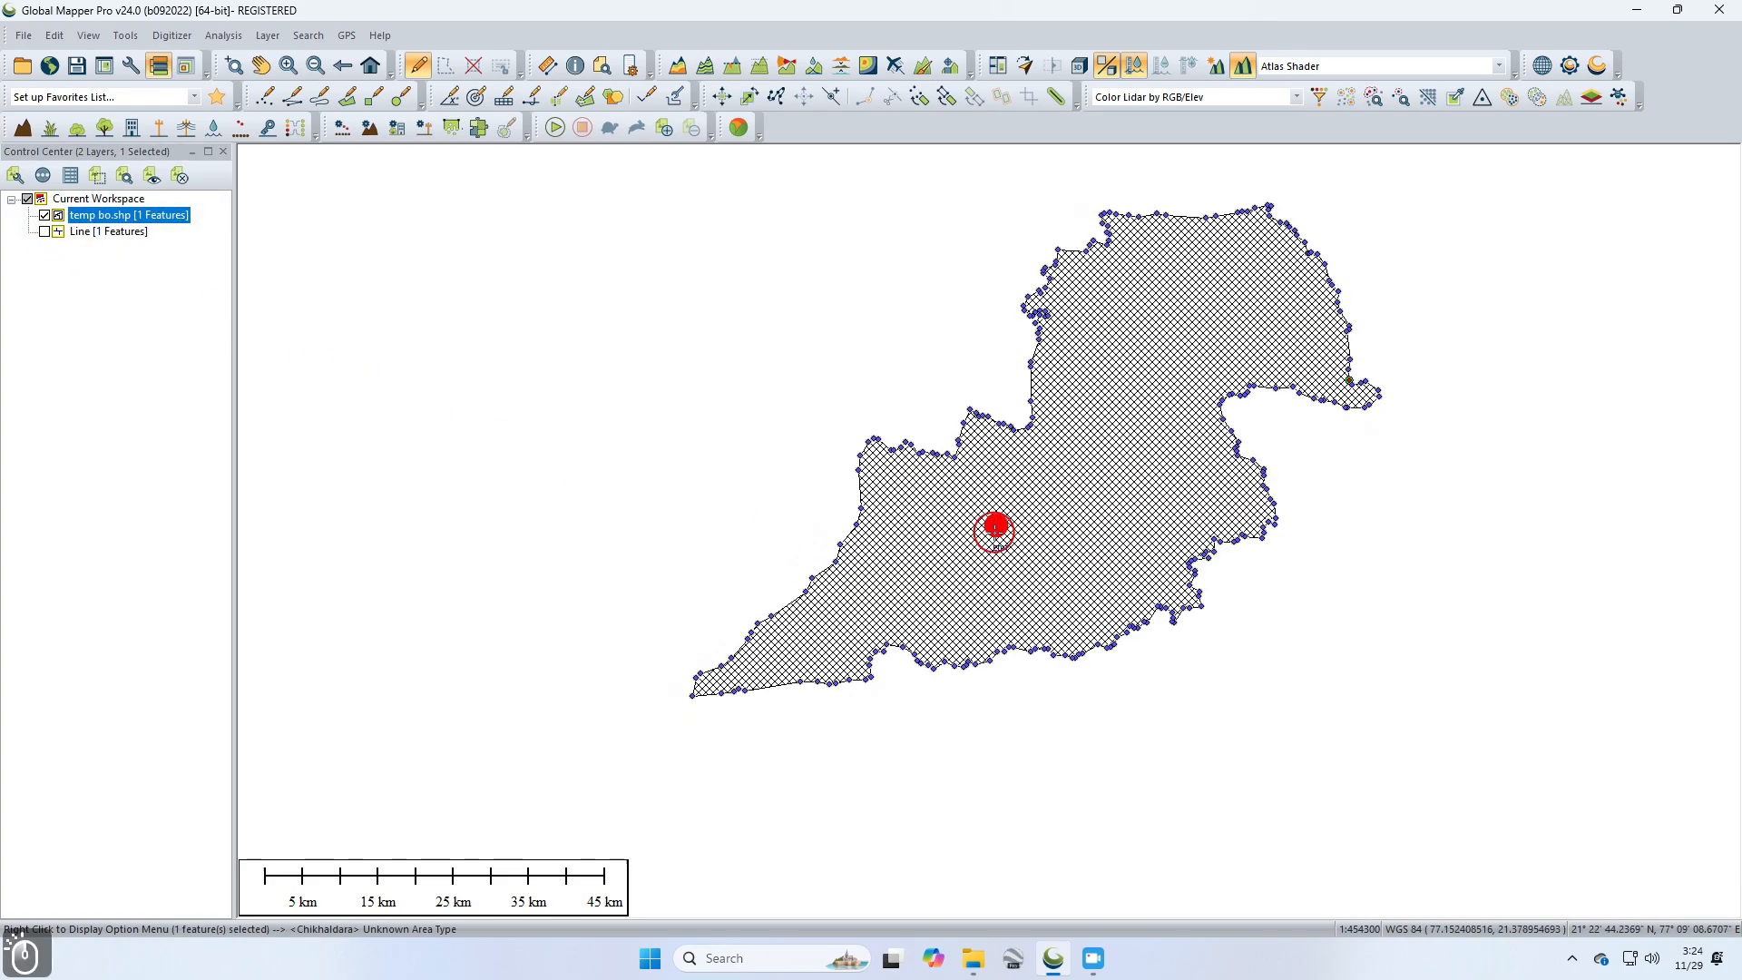
{"action": "right_click", "coordinate": [1054, 479]}
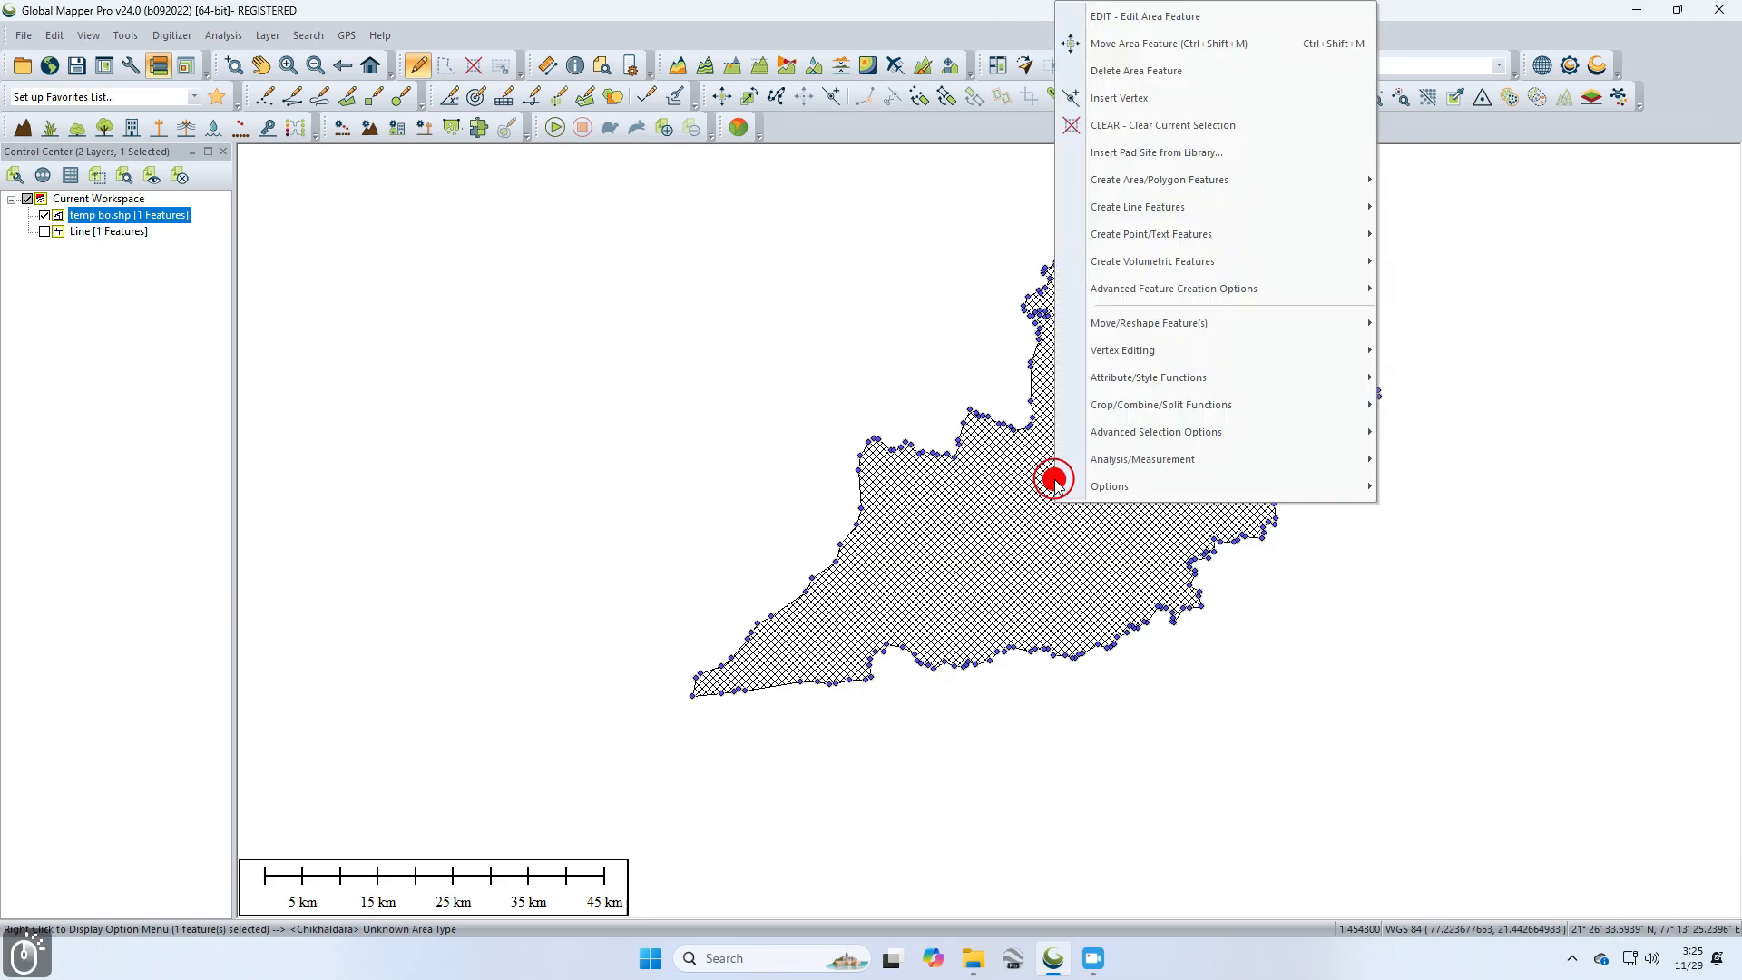
{"action": "mouse_move", "coordinate": [1140, 294]}
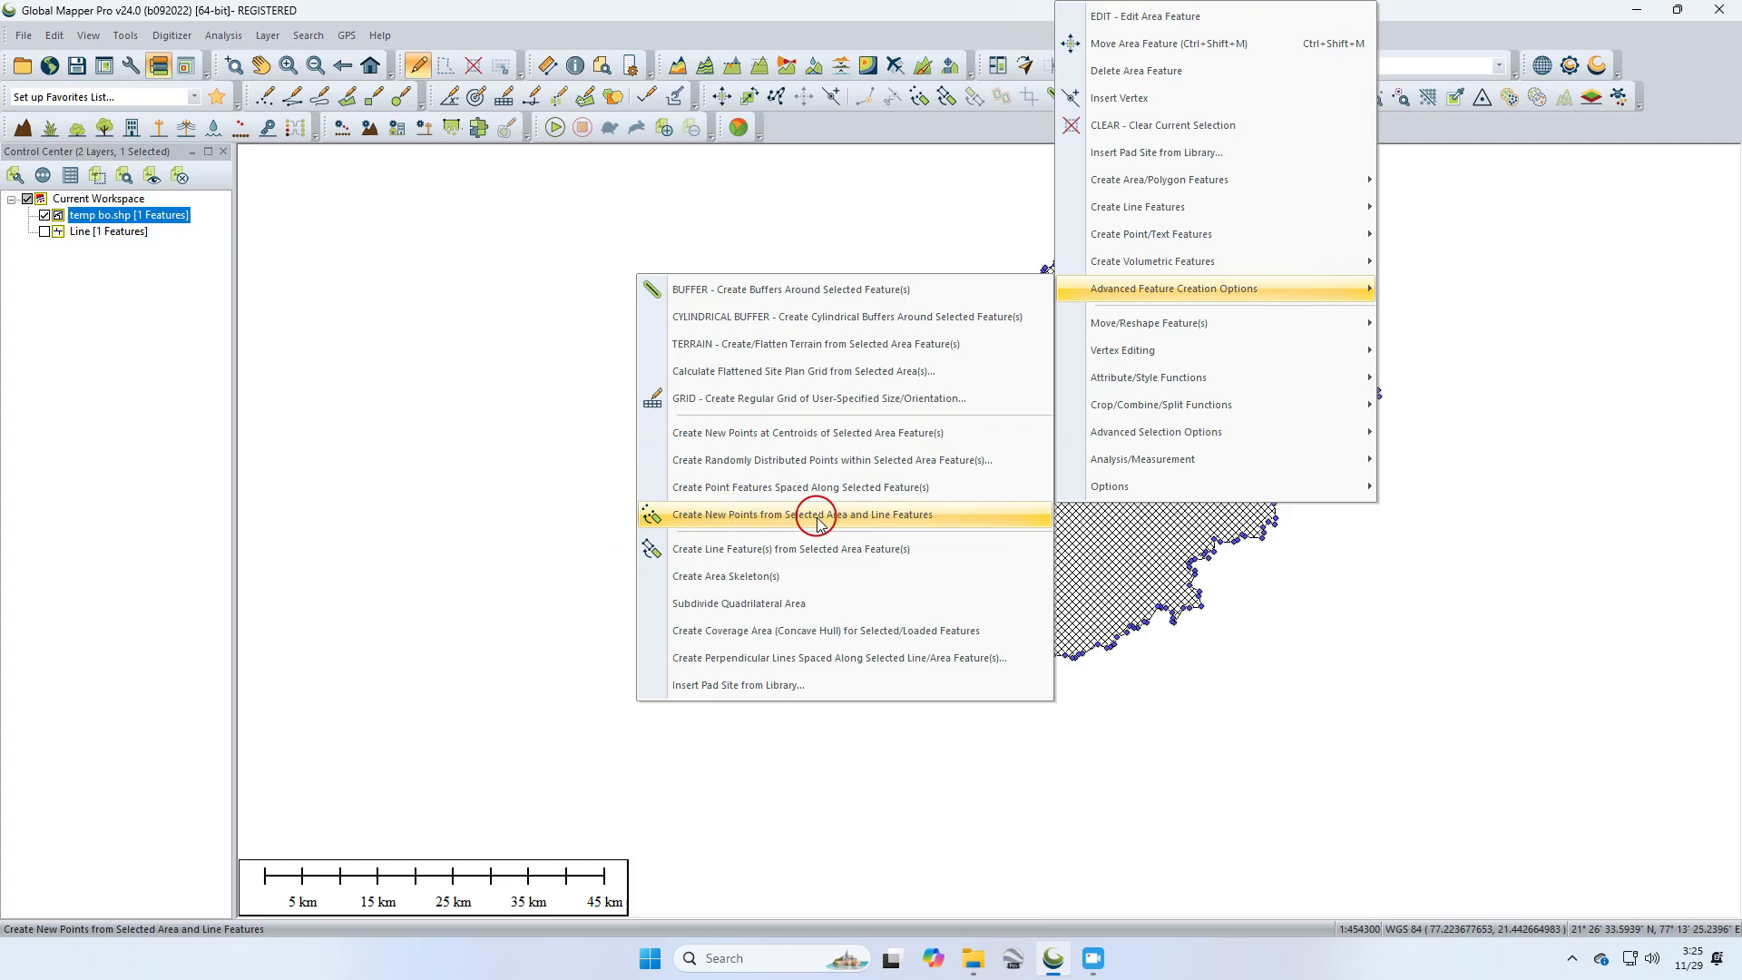
{"action": "left_click", "coordinate": [853, 520]}
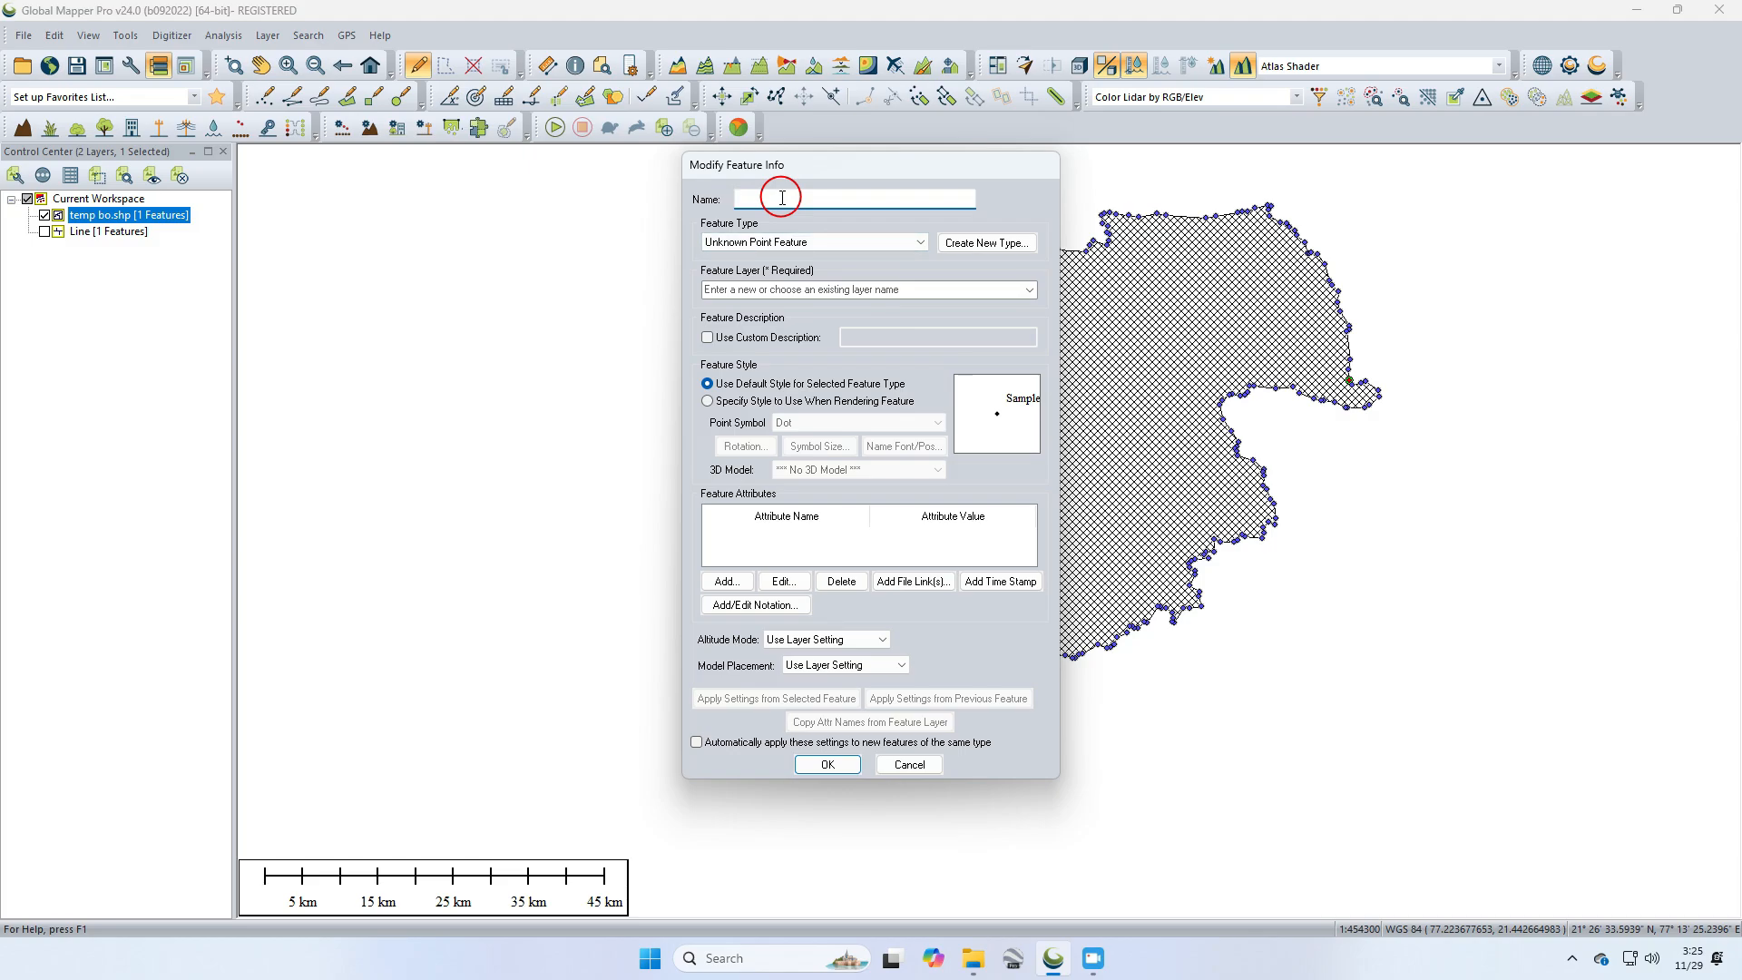
{"action": "type", "text": "Points"}
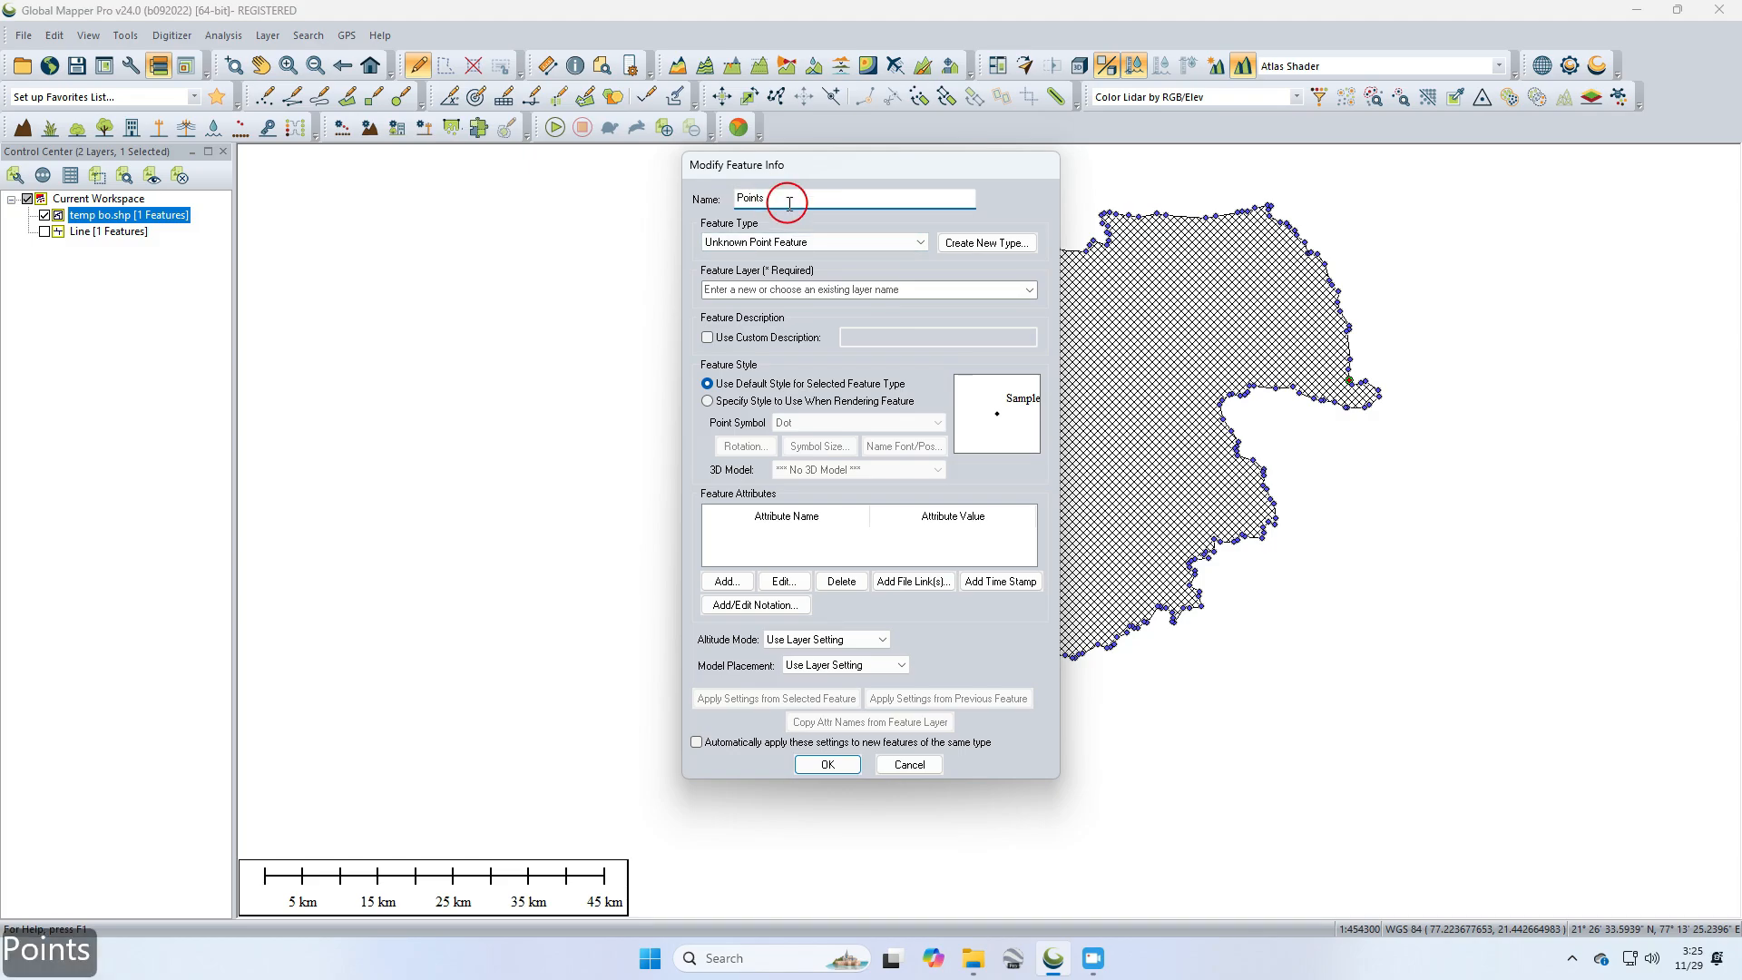
{"action": "left_click", "coordinate": [1029, 290]}
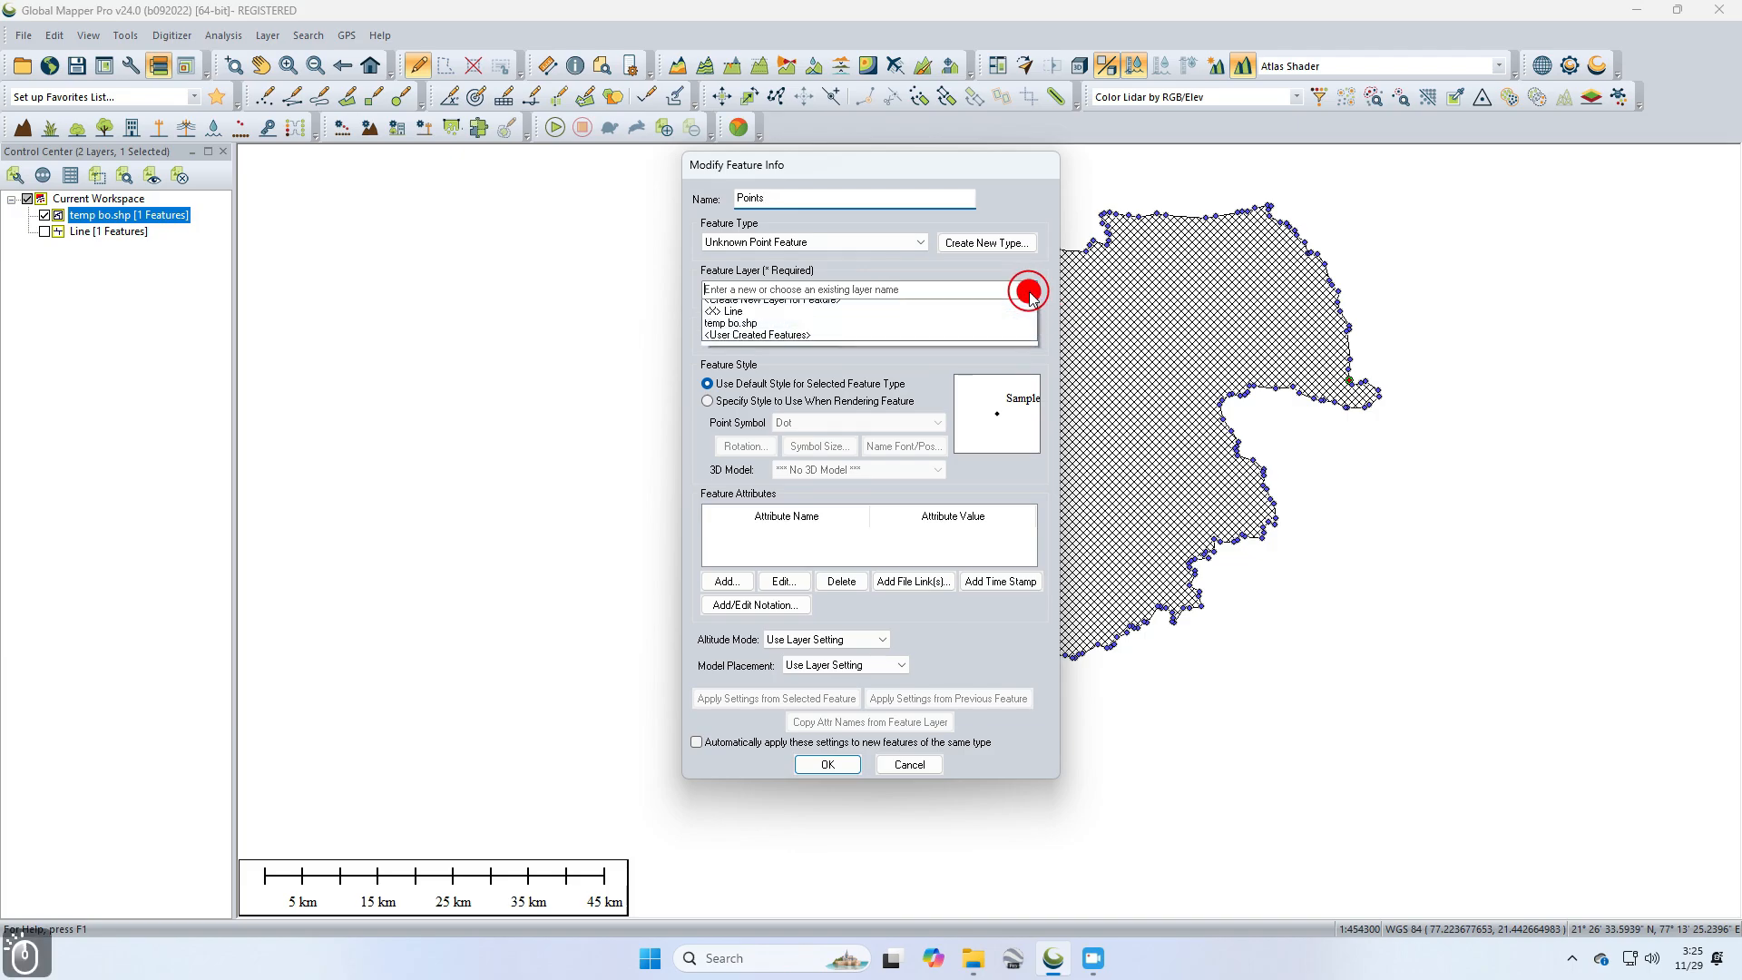
{"action": "left_click", "coordinate": [798, 296]}
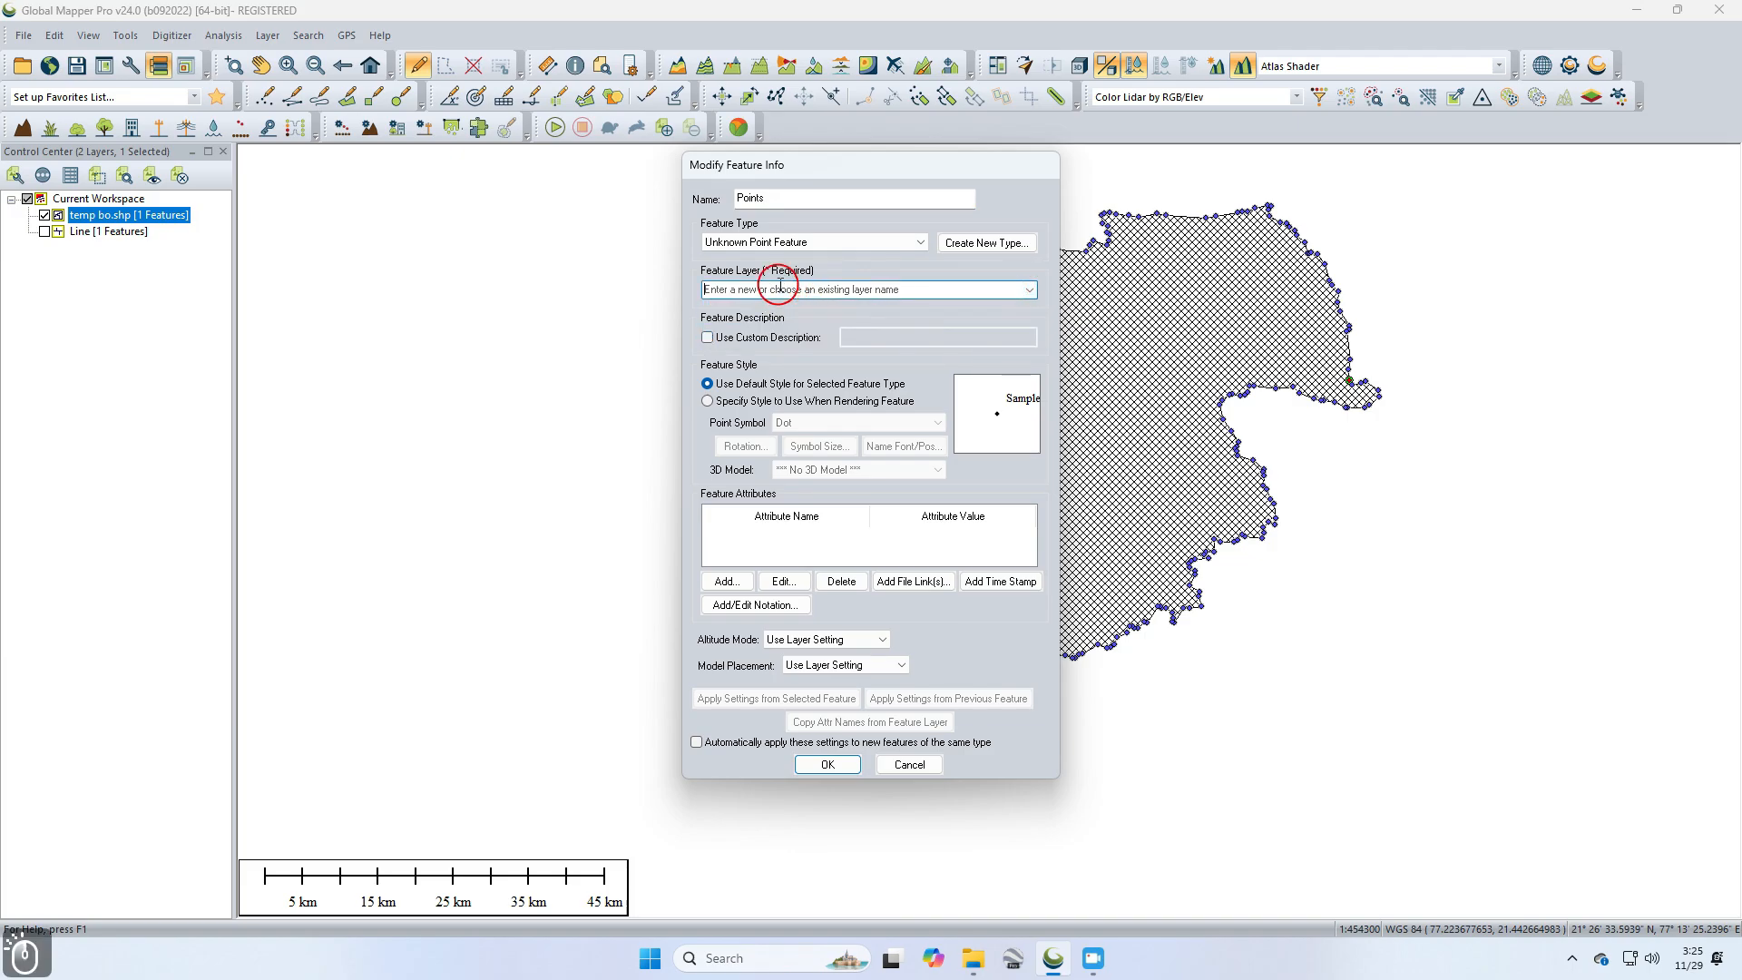
{"action": "type", "text": "Pion"}
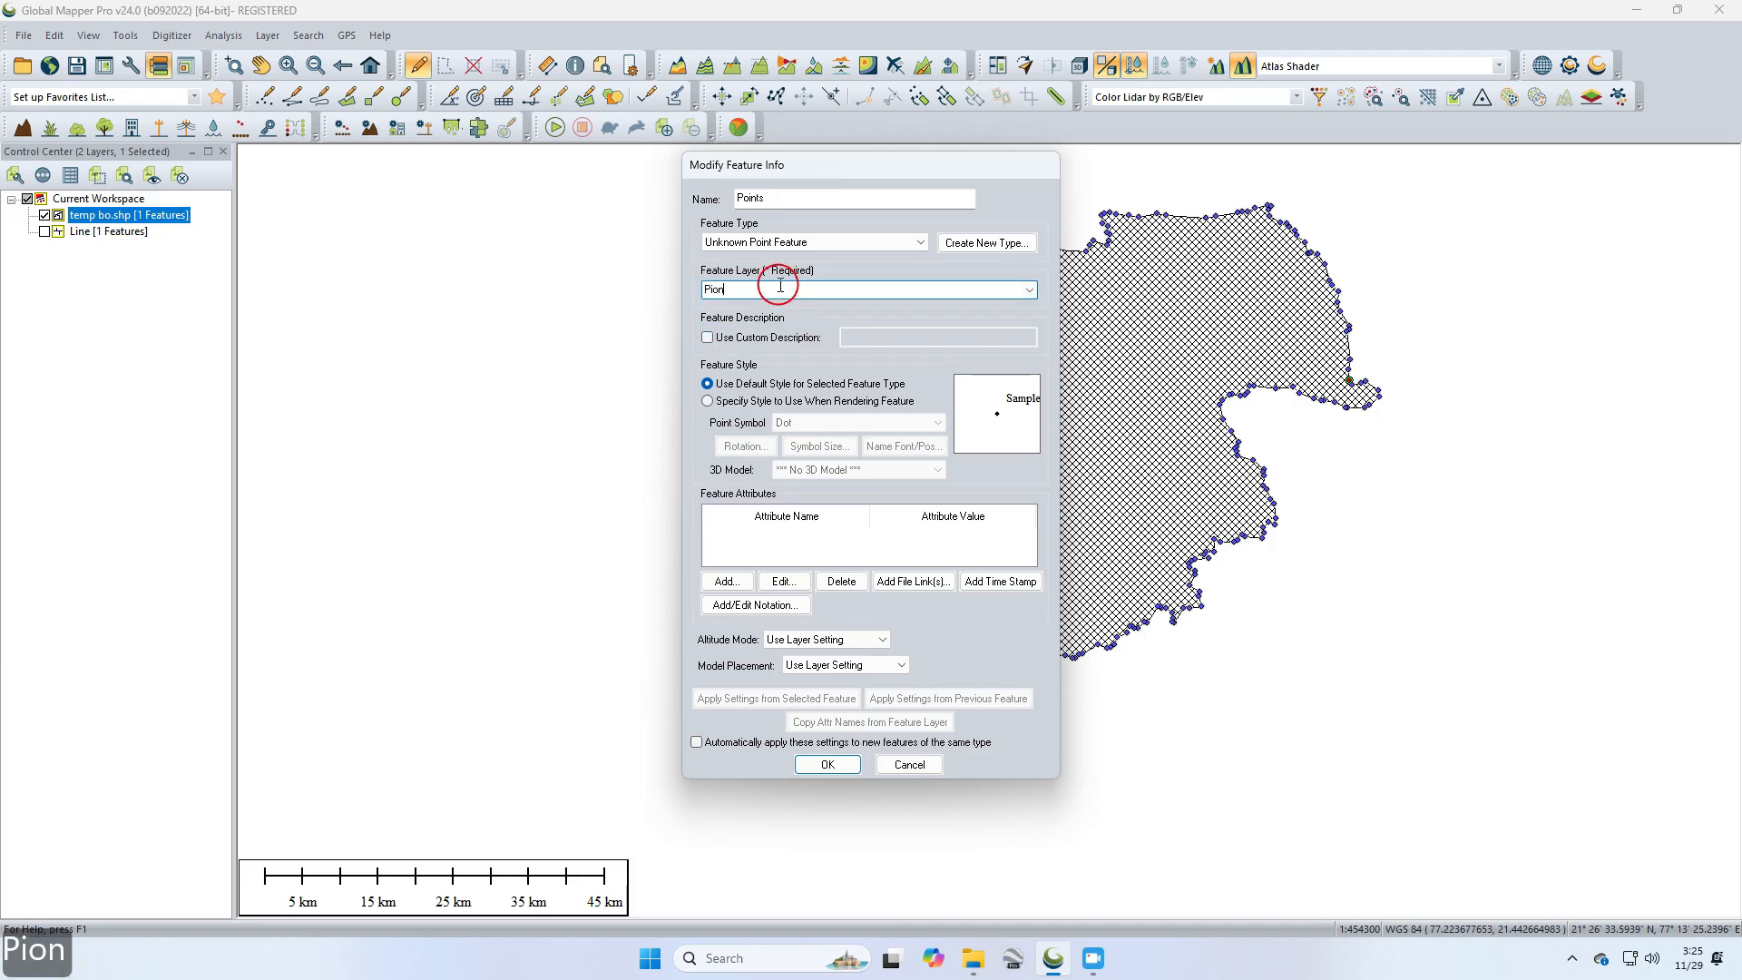
{"action": "type", "text": "ts"}
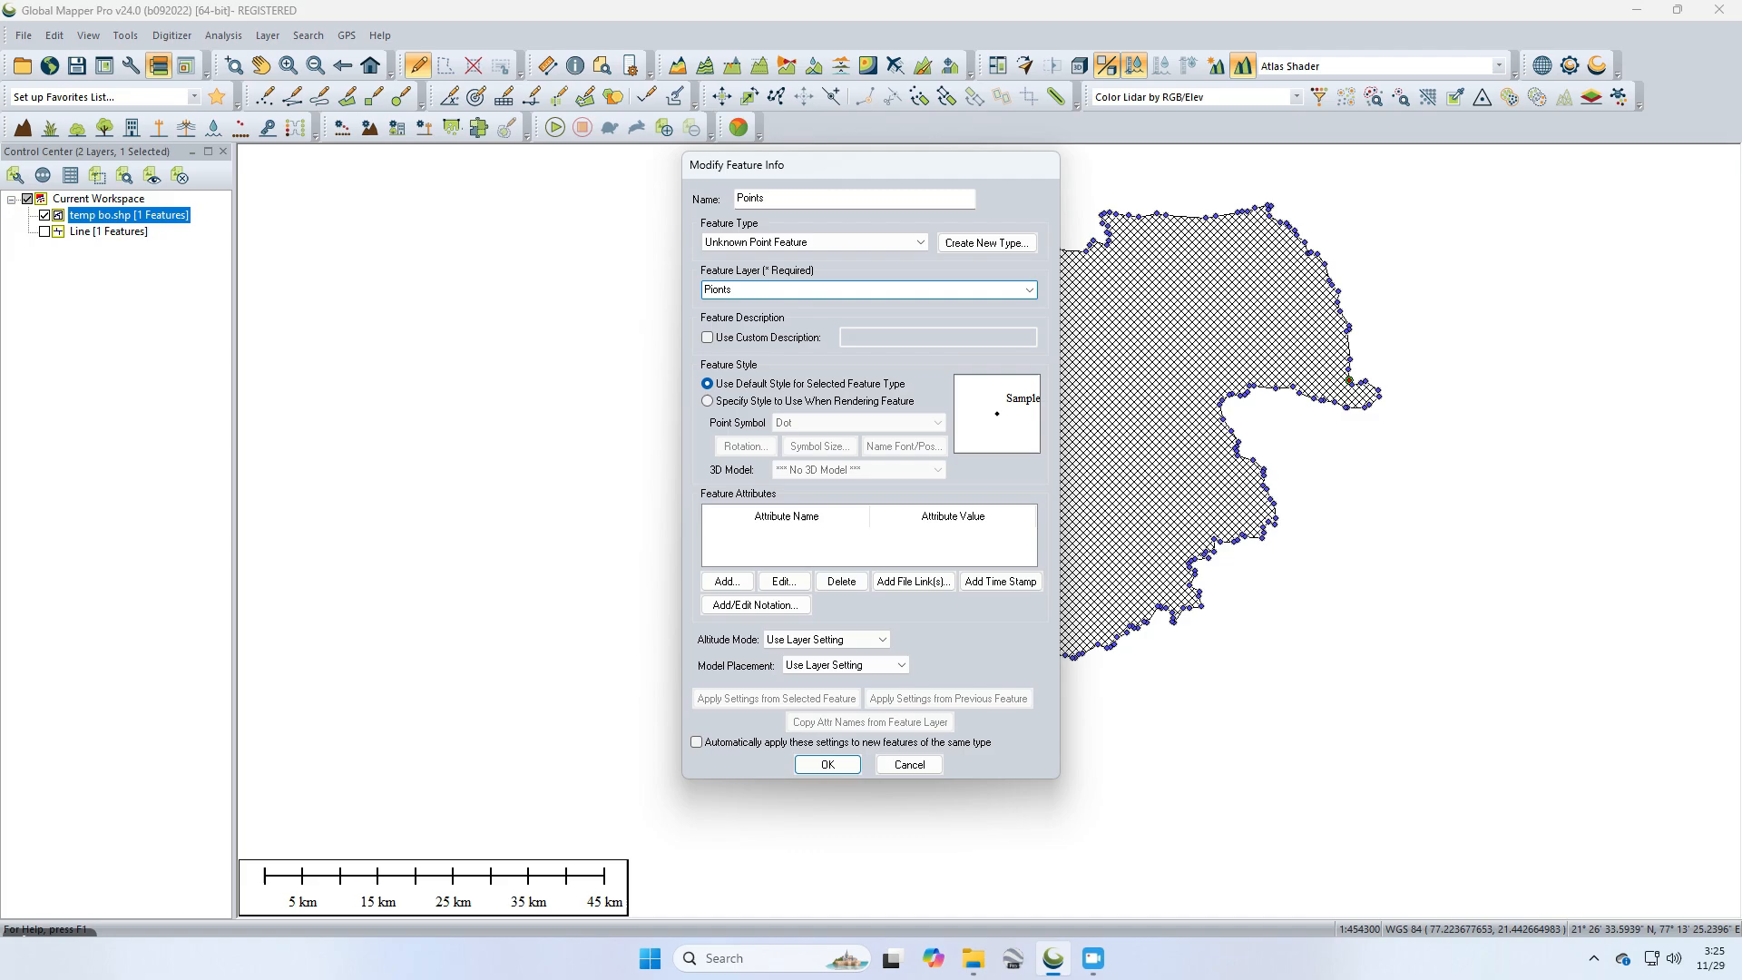
{"action": "left_click", "coordinate": [827, 764]}
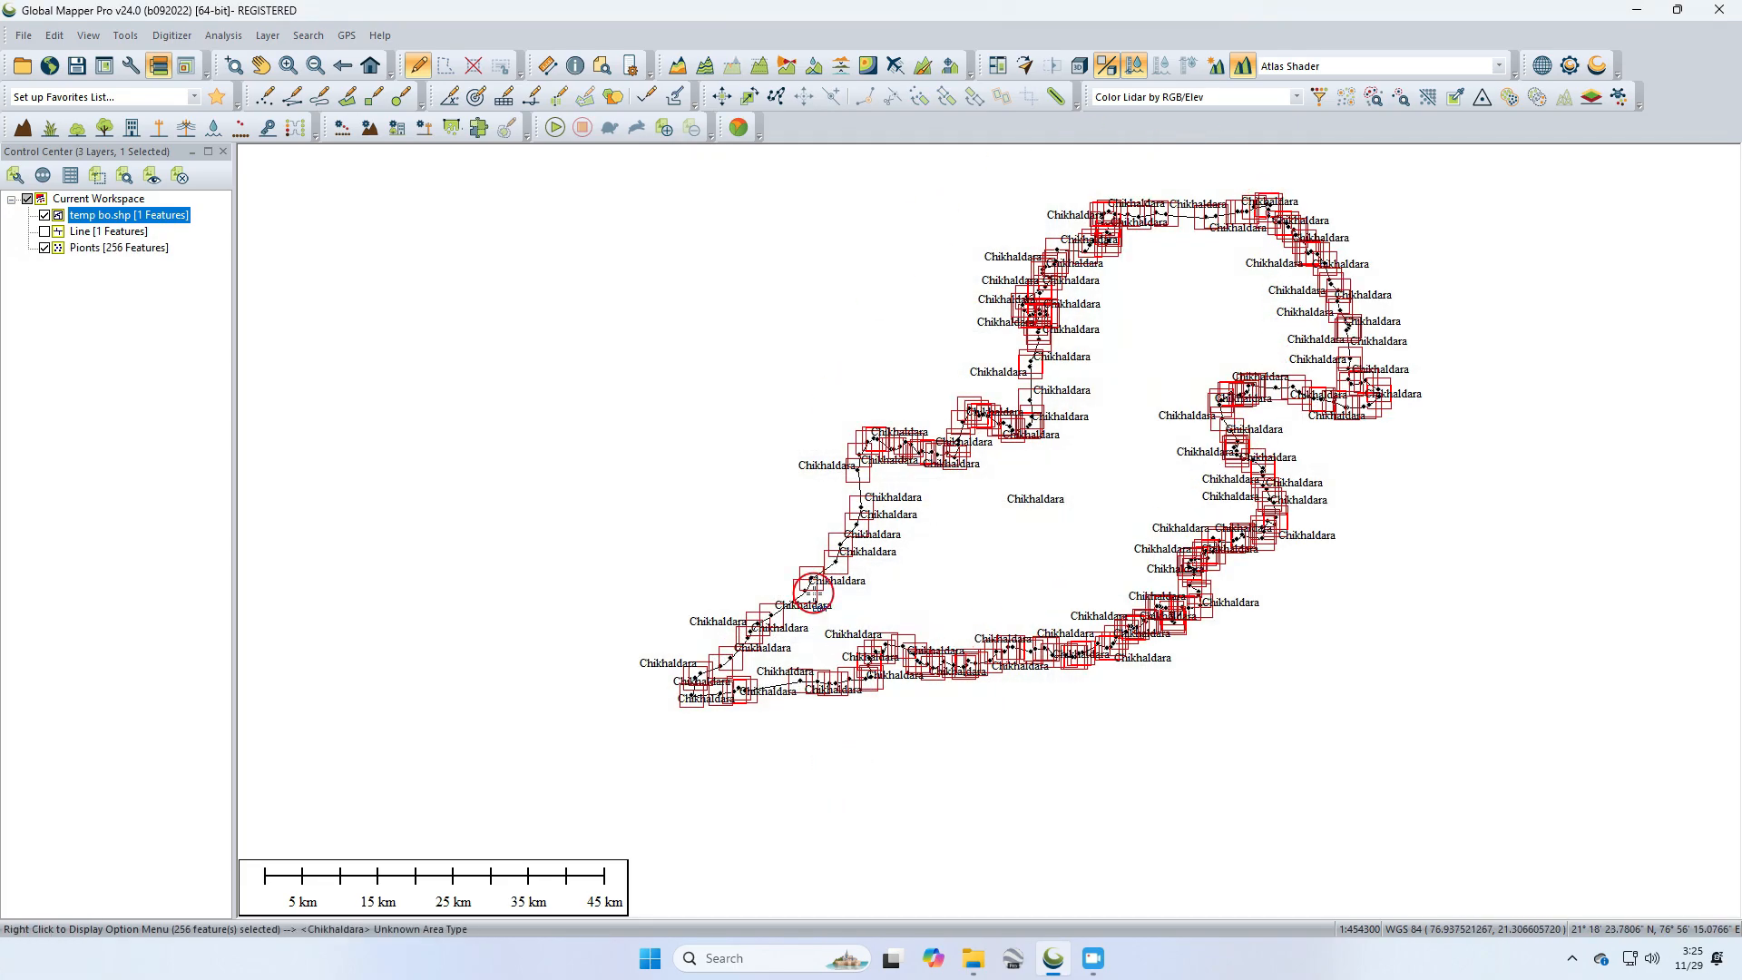
Step: Hide the temp bo layer and turn off label display for the Pionts layer, applying the change
{"action": "left_click", "coordinate": [43, 215]}
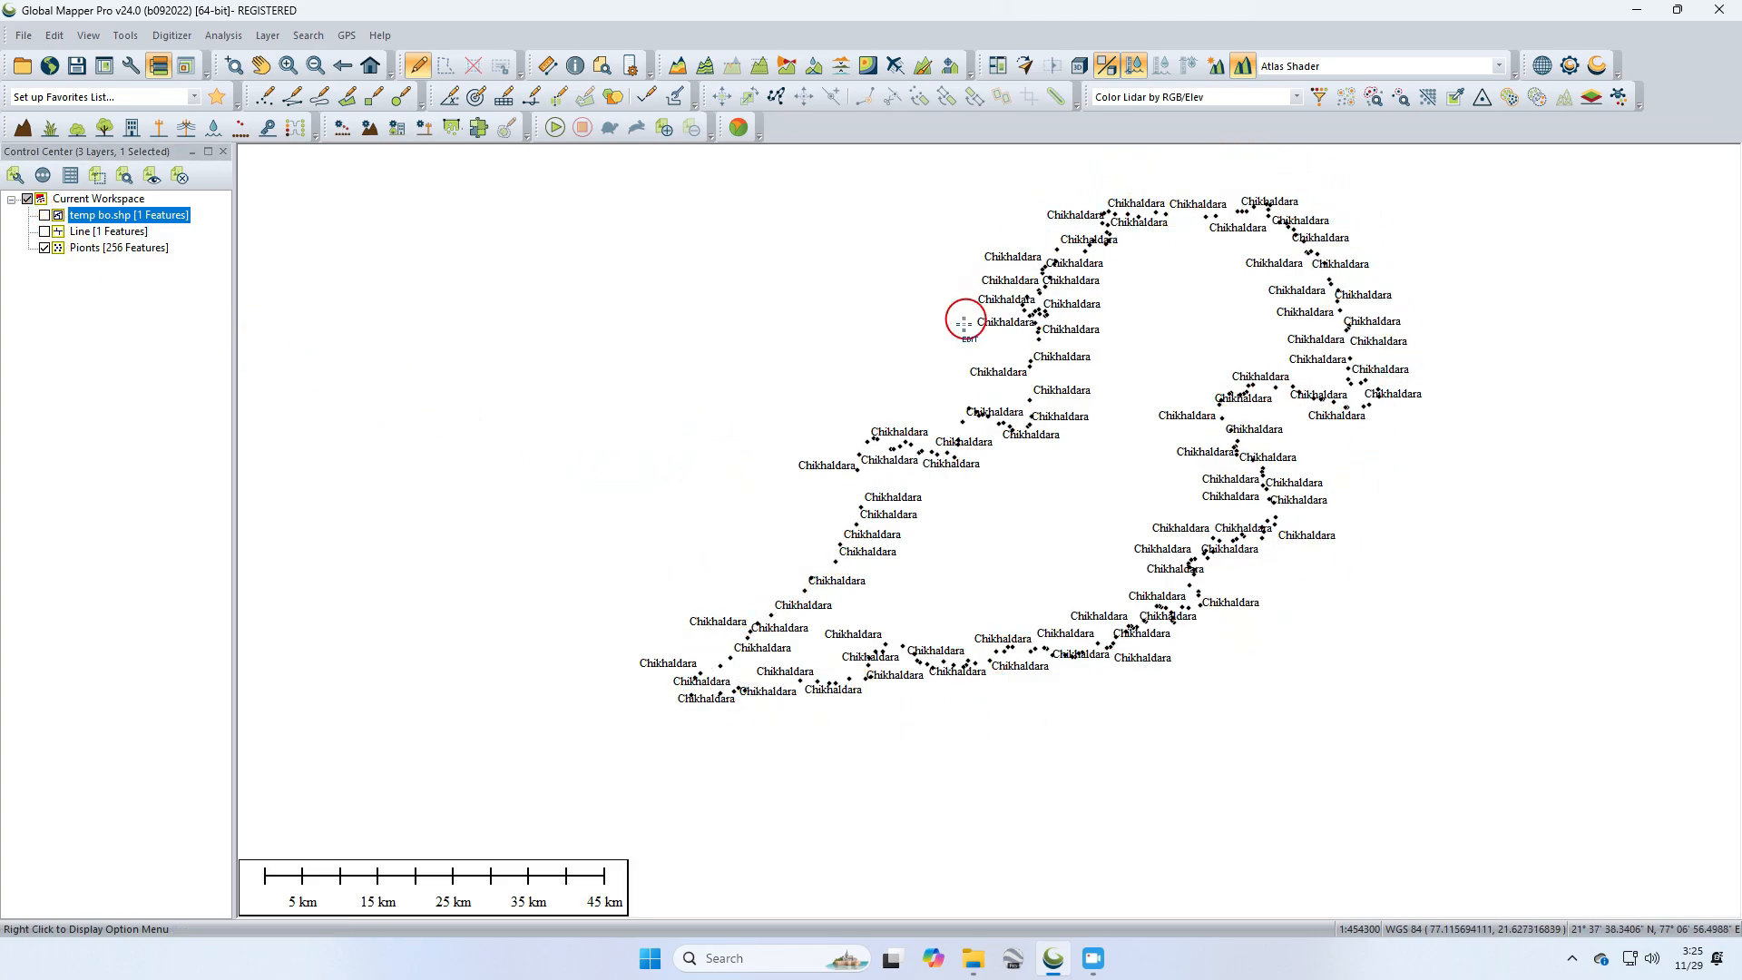
{"action": "double_click", "coordinate": [89, 249]}
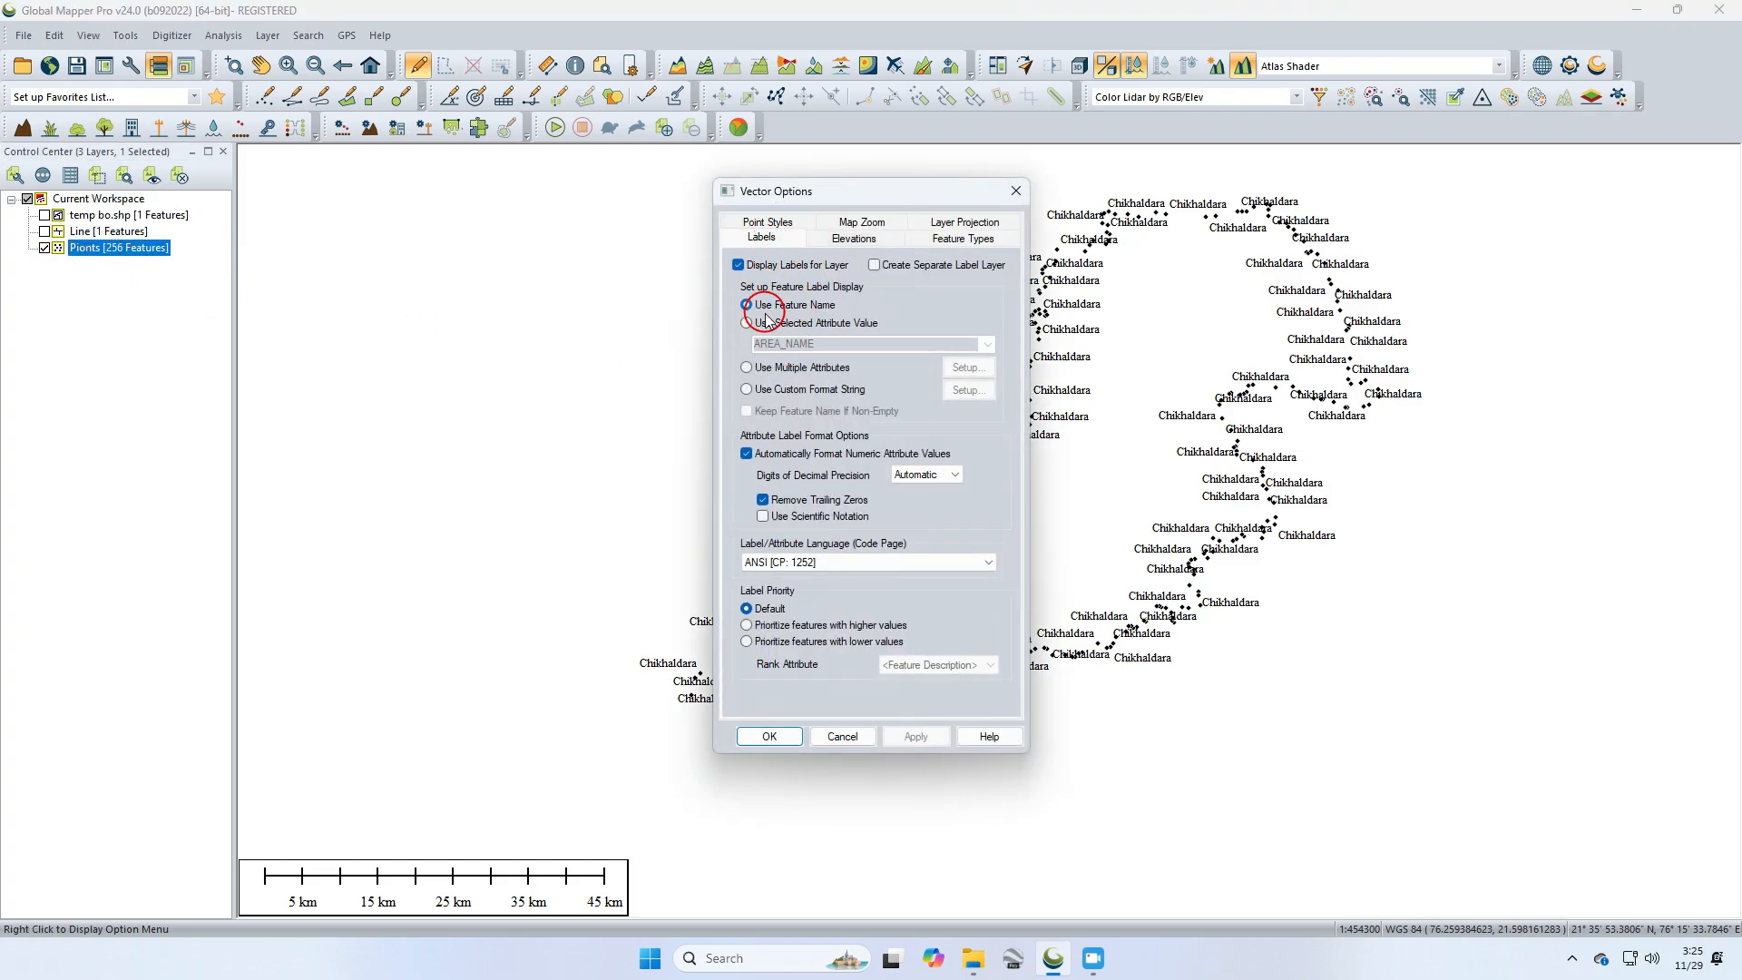
{"action": "left_click", "coordinate": [758, 271]}
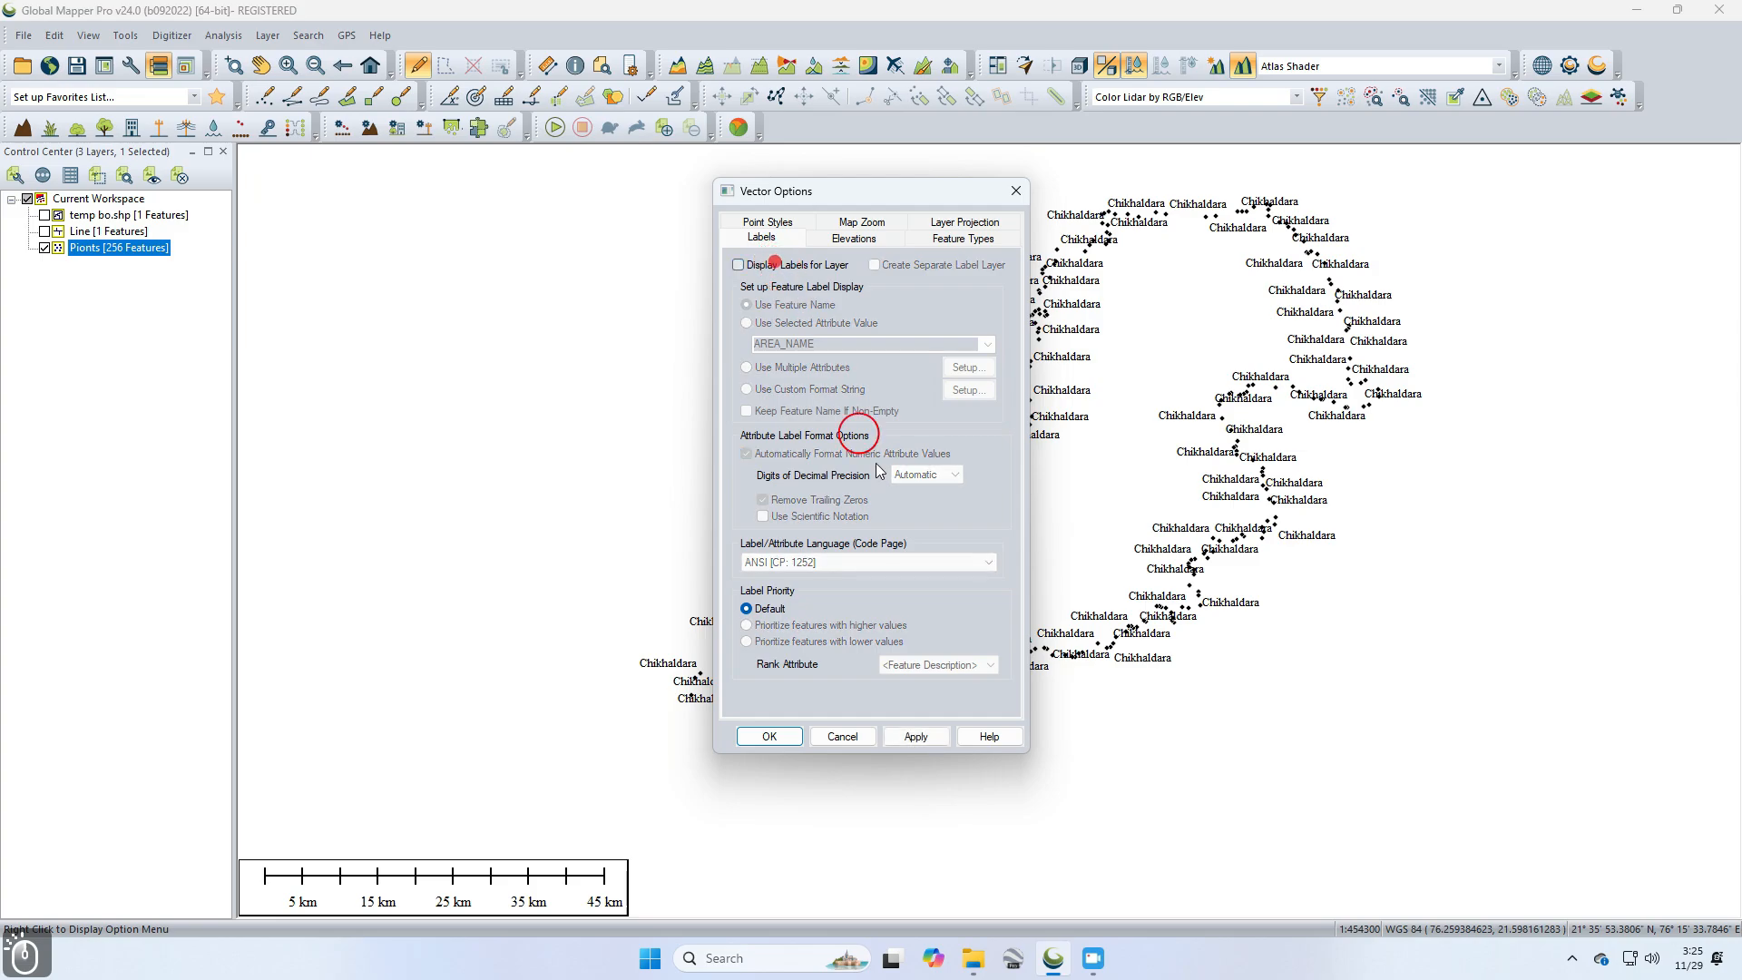
{"action": "left_click", "coordinate": [918, 735]}
{"action": "left_click", "coordinate": [785, 735]}
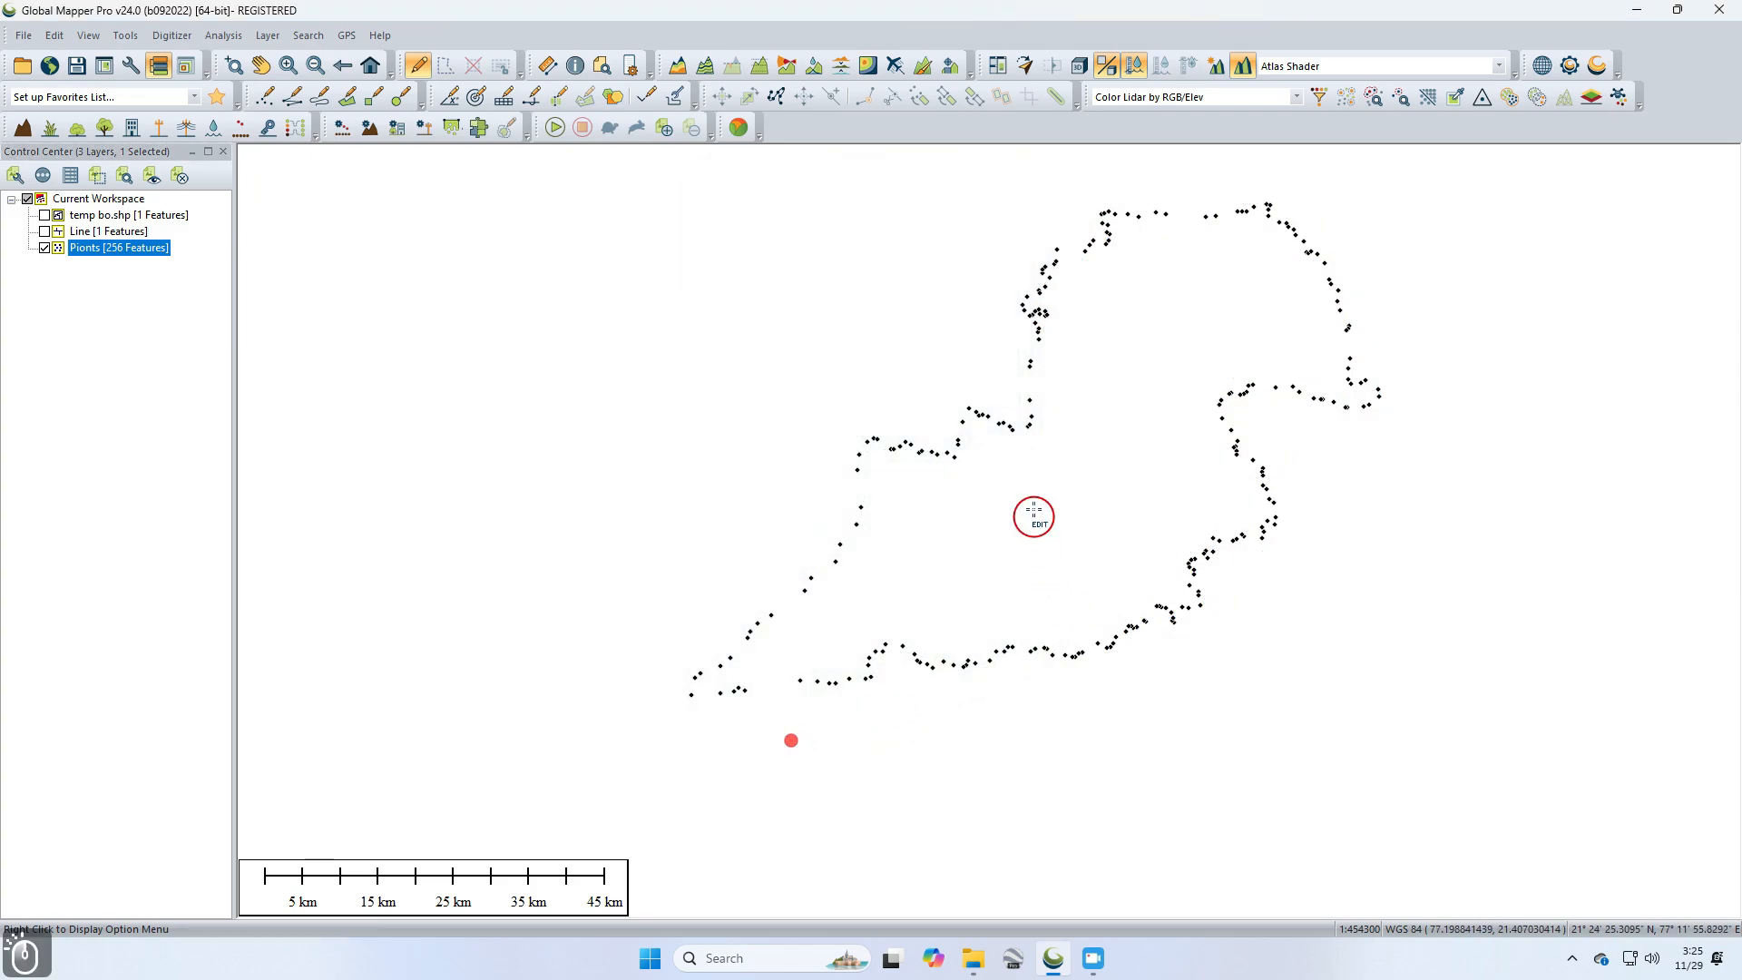
Step: Hide the Pionts layer, show only the Line layer, and select its boundary line feature
{"action": "scroll", "coordinate": [1041, 313], "scroll_direction": "up", "scroll_amount": 2}
{"action": "scroll", "coordinate": [1038, 311], "scroll_direction": "down", "scroll_amount": 2}
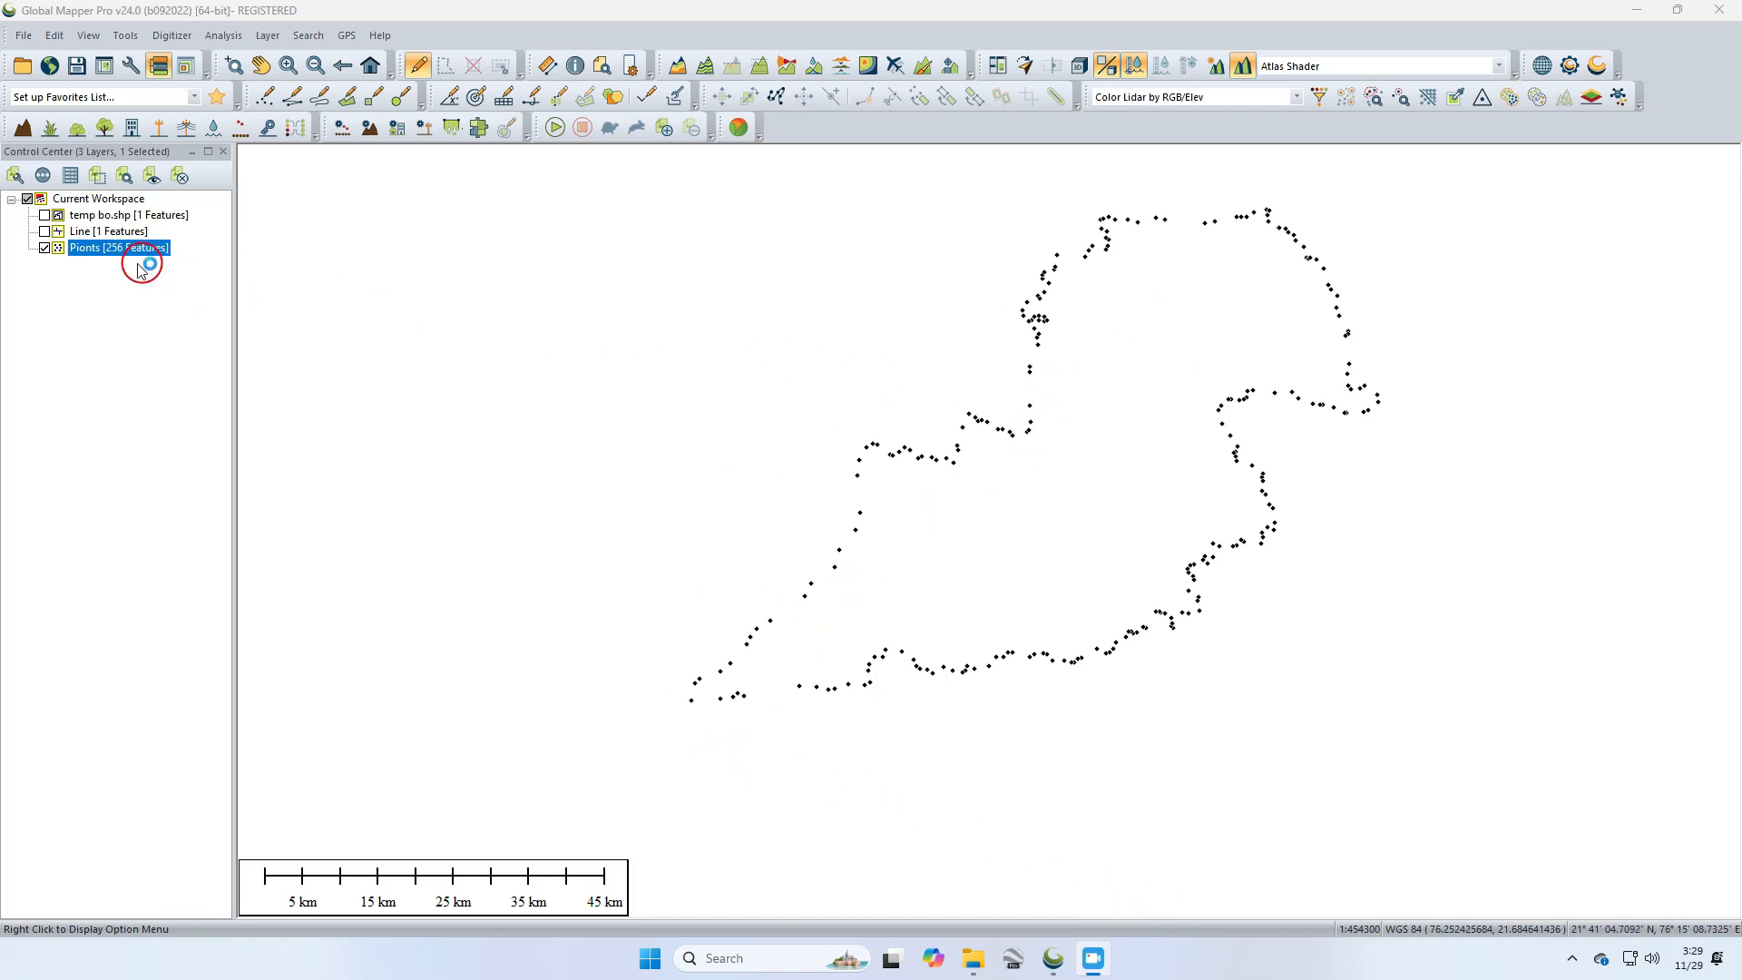
{"action": "left_click", "coordinate": [44, 248]}
{"action": "left_click", "coordinate": [44, 232]}
{"action": "left_click", "coordinate": [102, 233]}
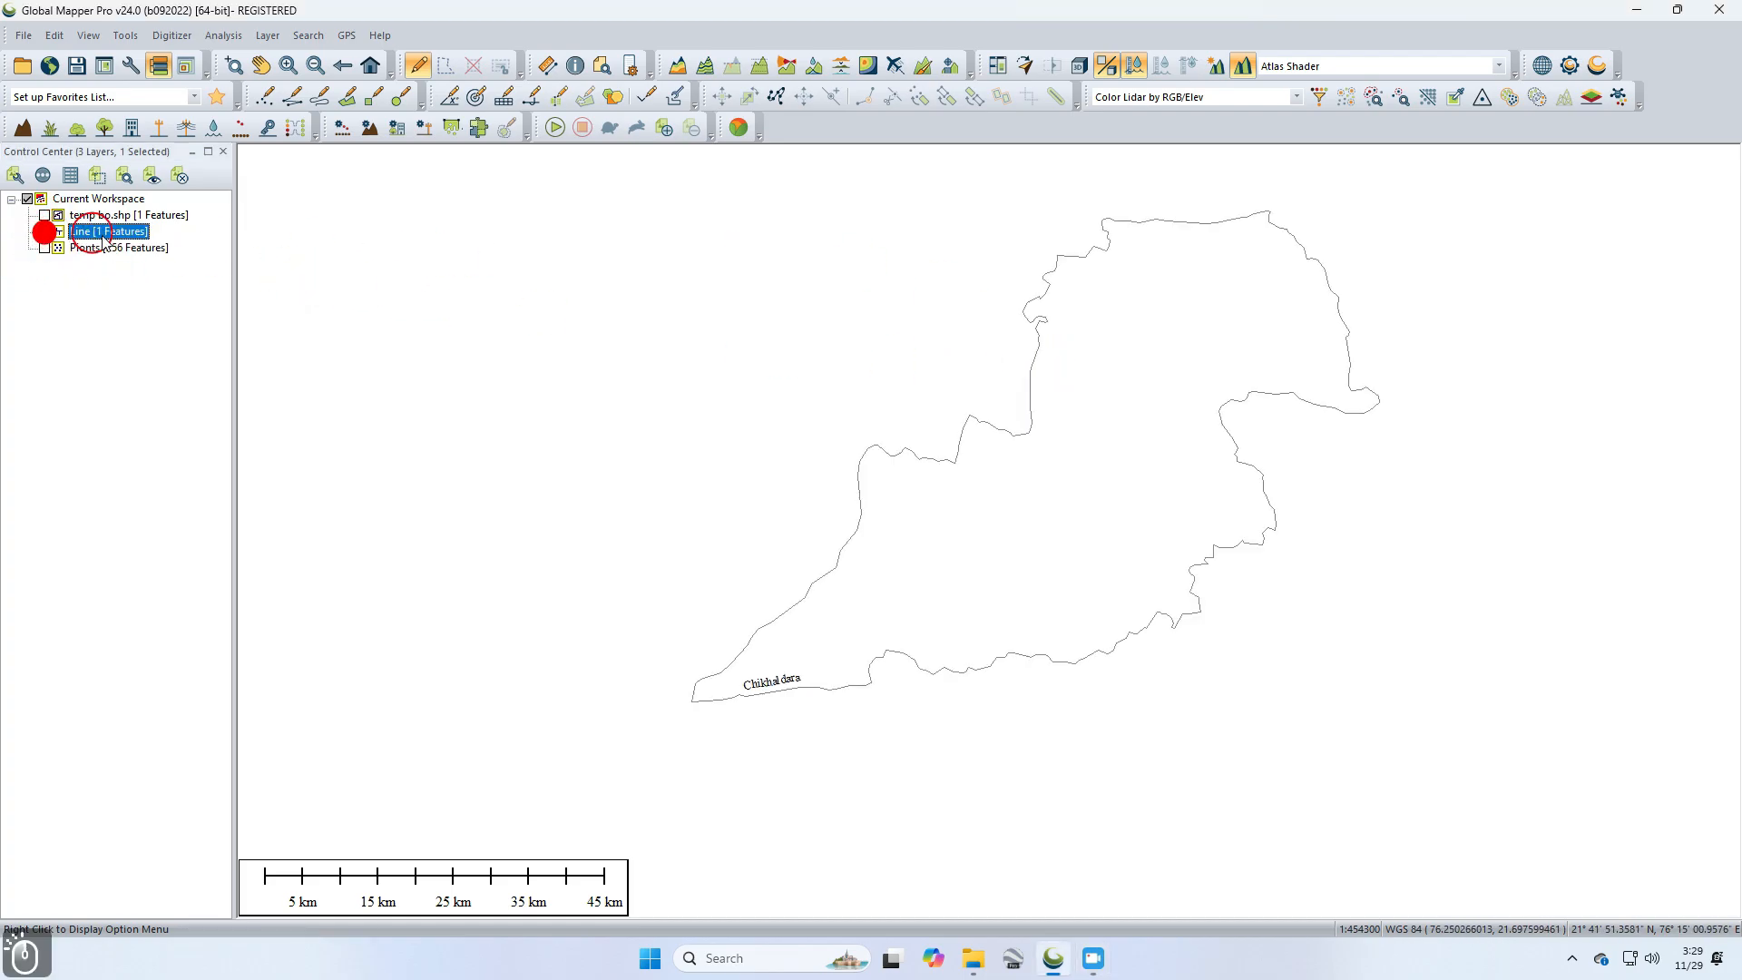
{"action": "left_click", "coordinate": [1301, 244]}
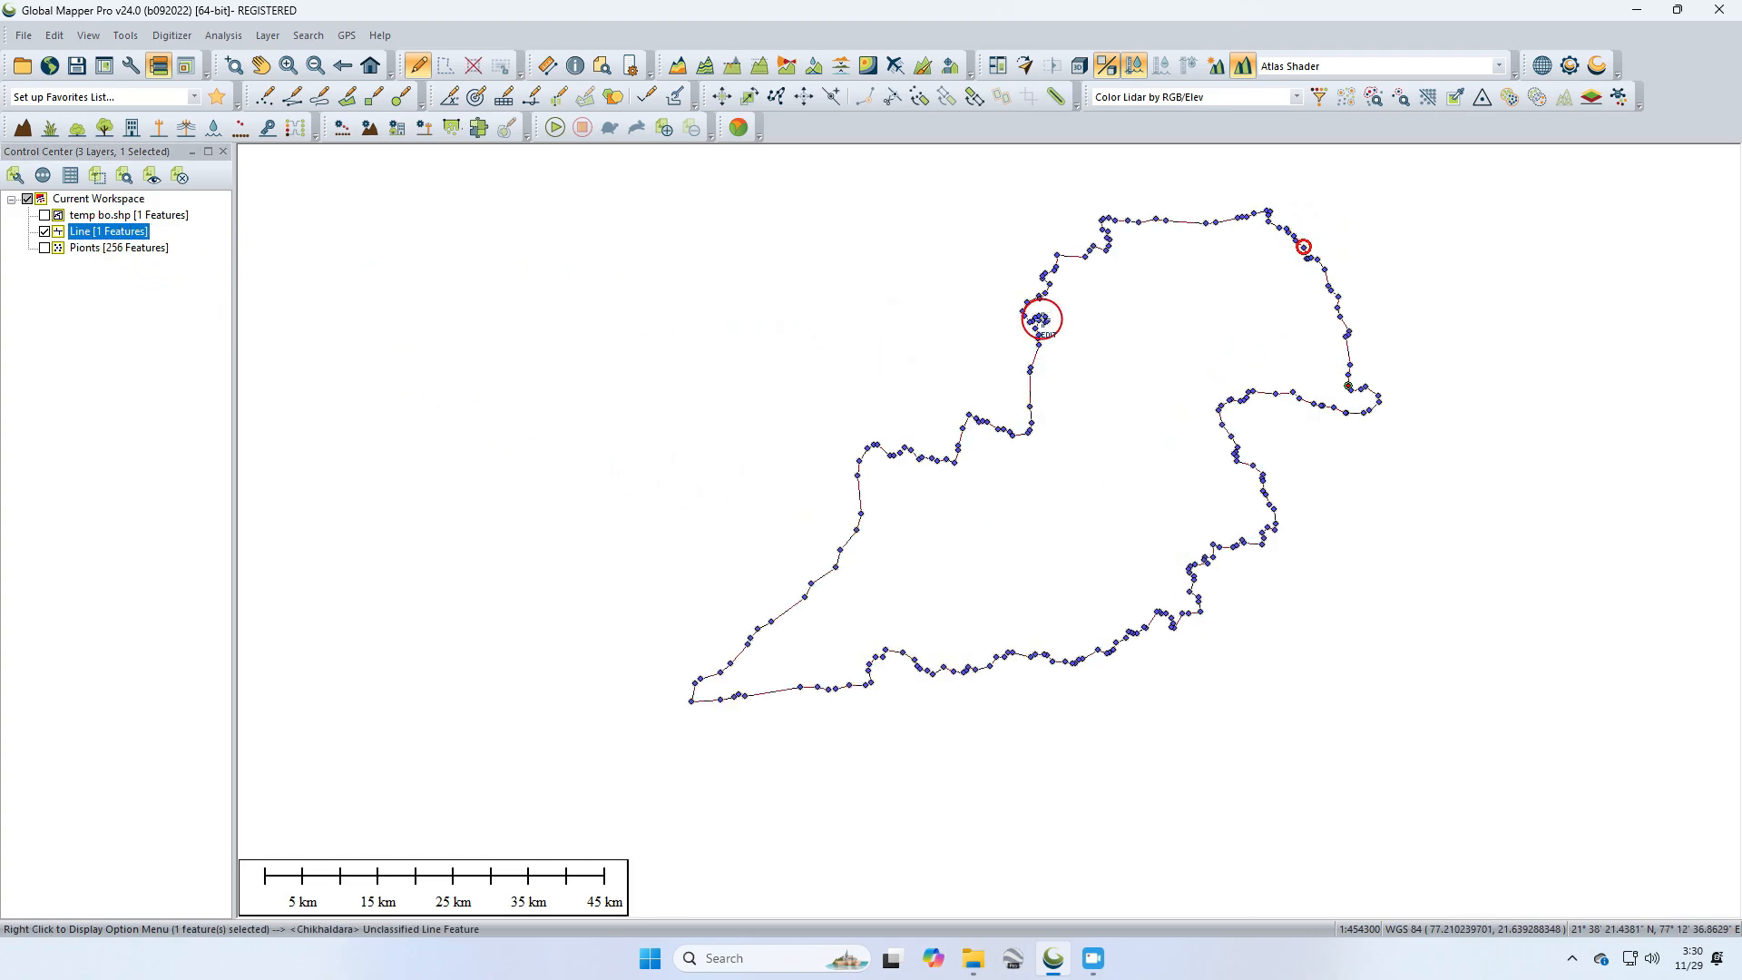
Step: Create a new area feature from the selected boundary line, keeping the name Chikhaldara and placing it on a new layer Area
{"action": "right_click", "coordinate": [1042, 319]}
{"action": "mouse_move", "coordinate": [1151, 676]}
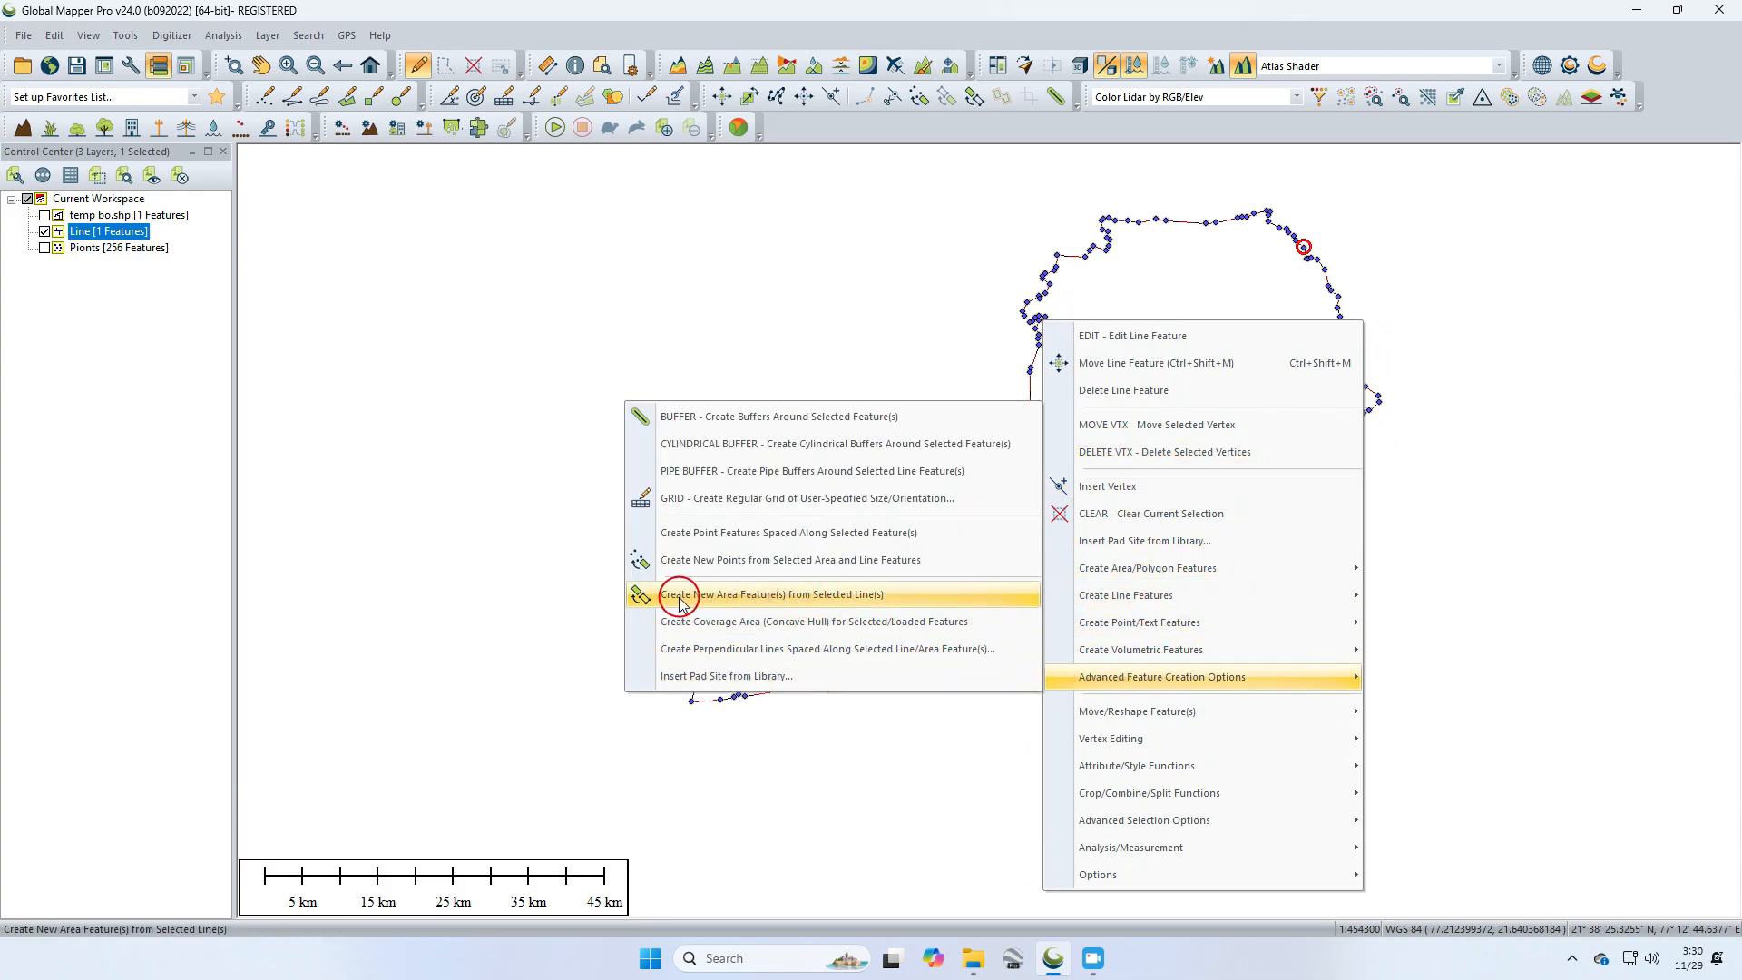
{"action": "left_click", "coordinate": [813, 601]}
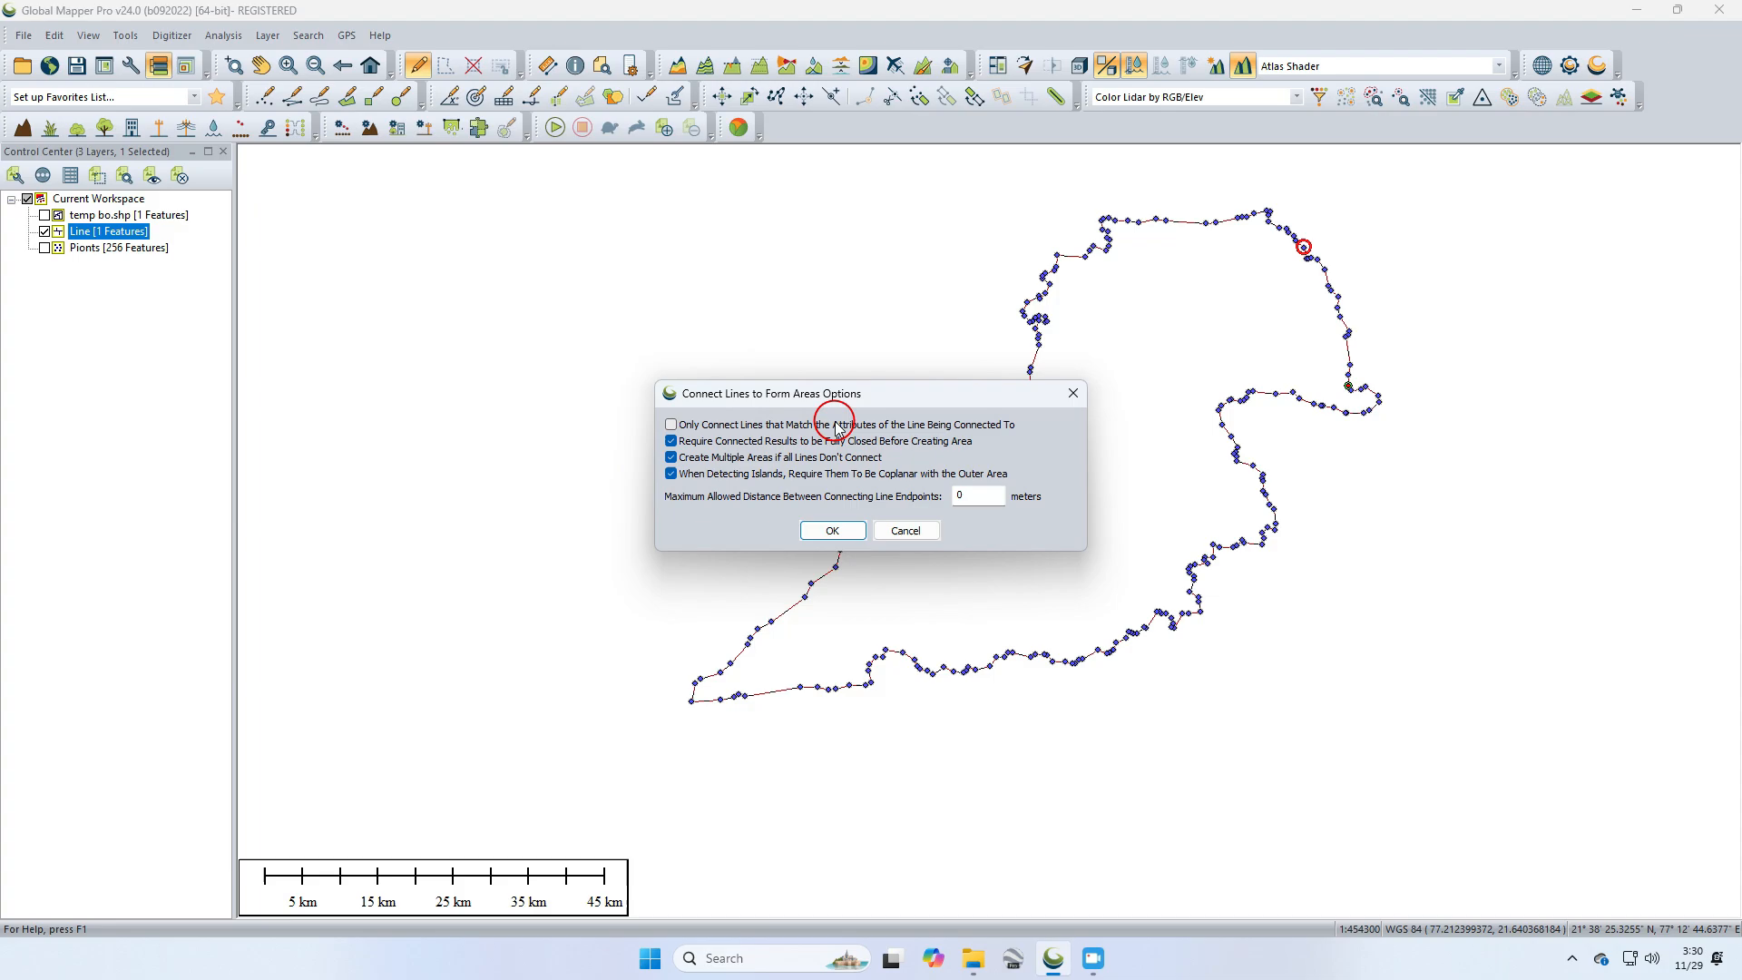
{"action": "left_click", "coordinate": [834, 532]}
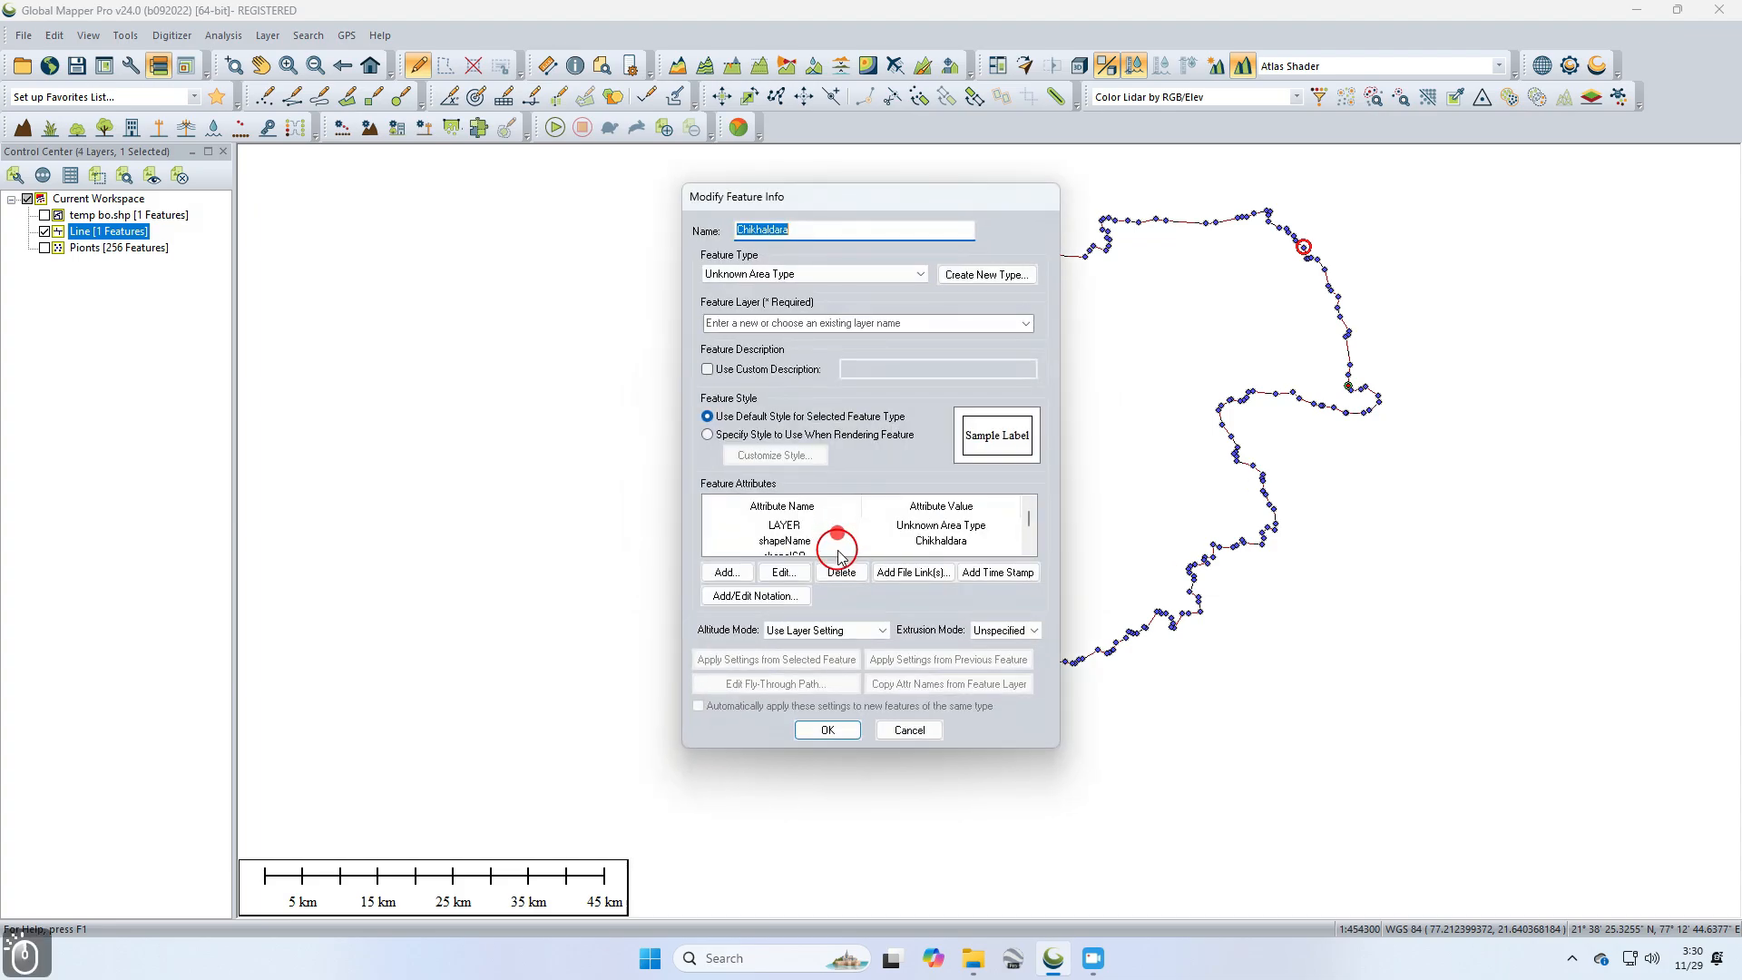
{"action": "left_click", "coordinate": [796, 201]}
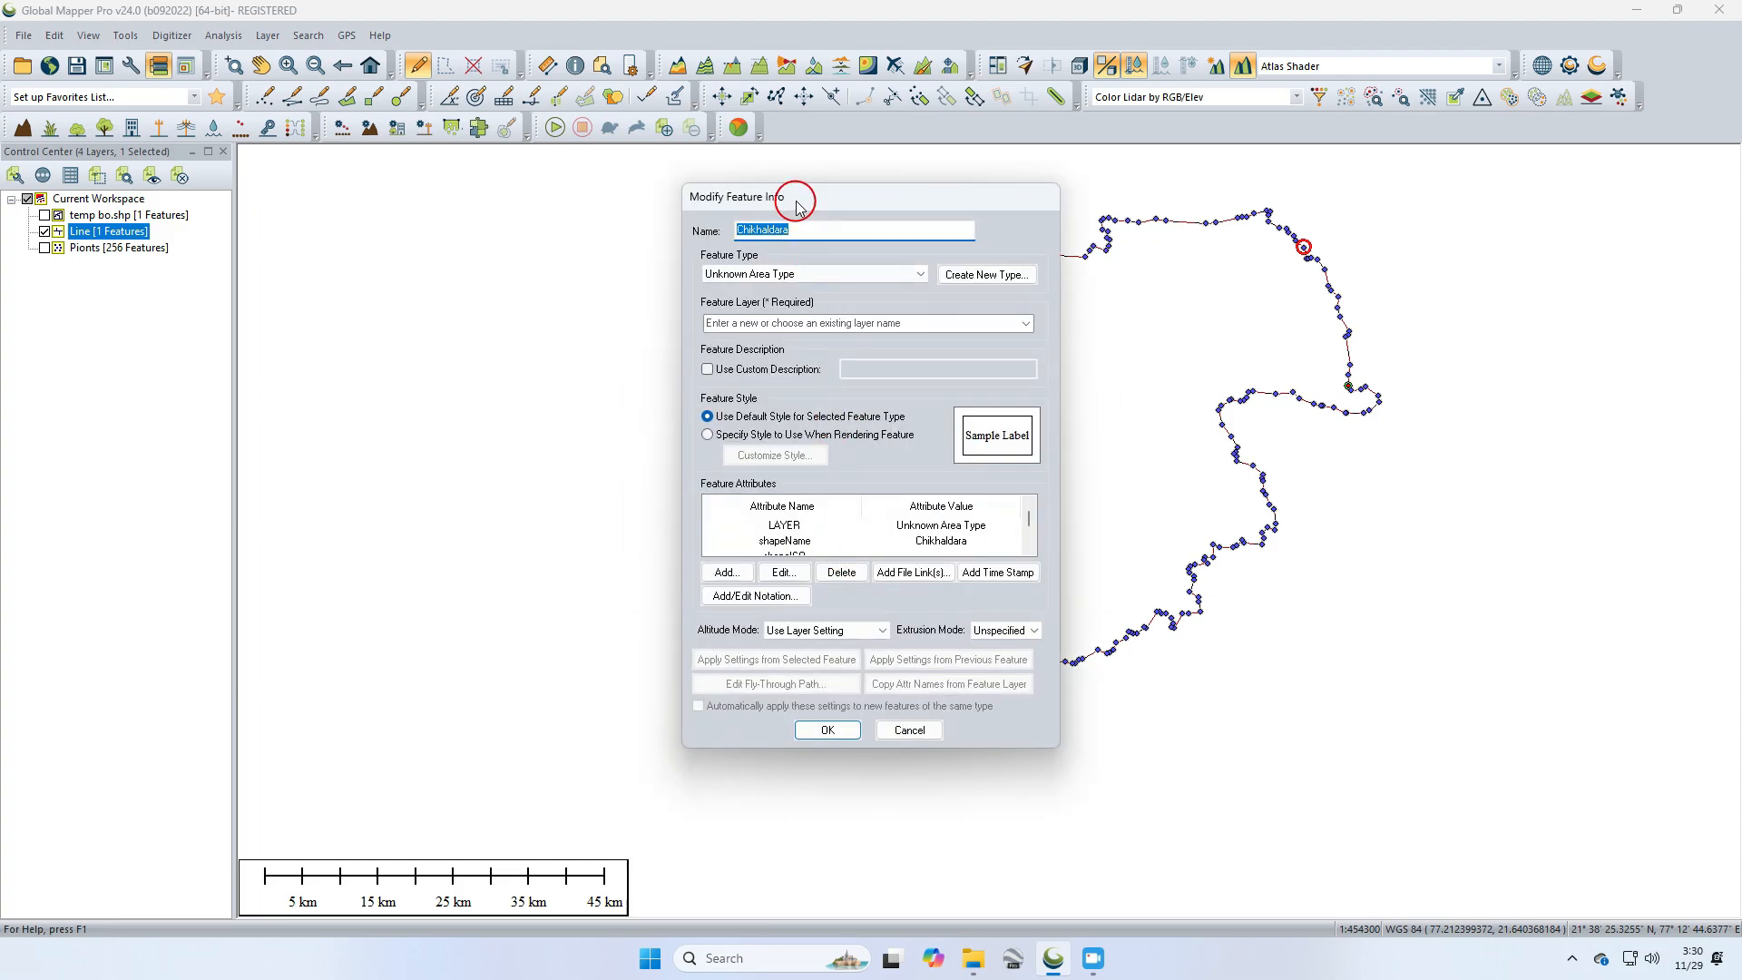
{"action": "left_click", "coordinate": [1024, 324]}
{"action": "left_click", "coordinate": [762, 337]}
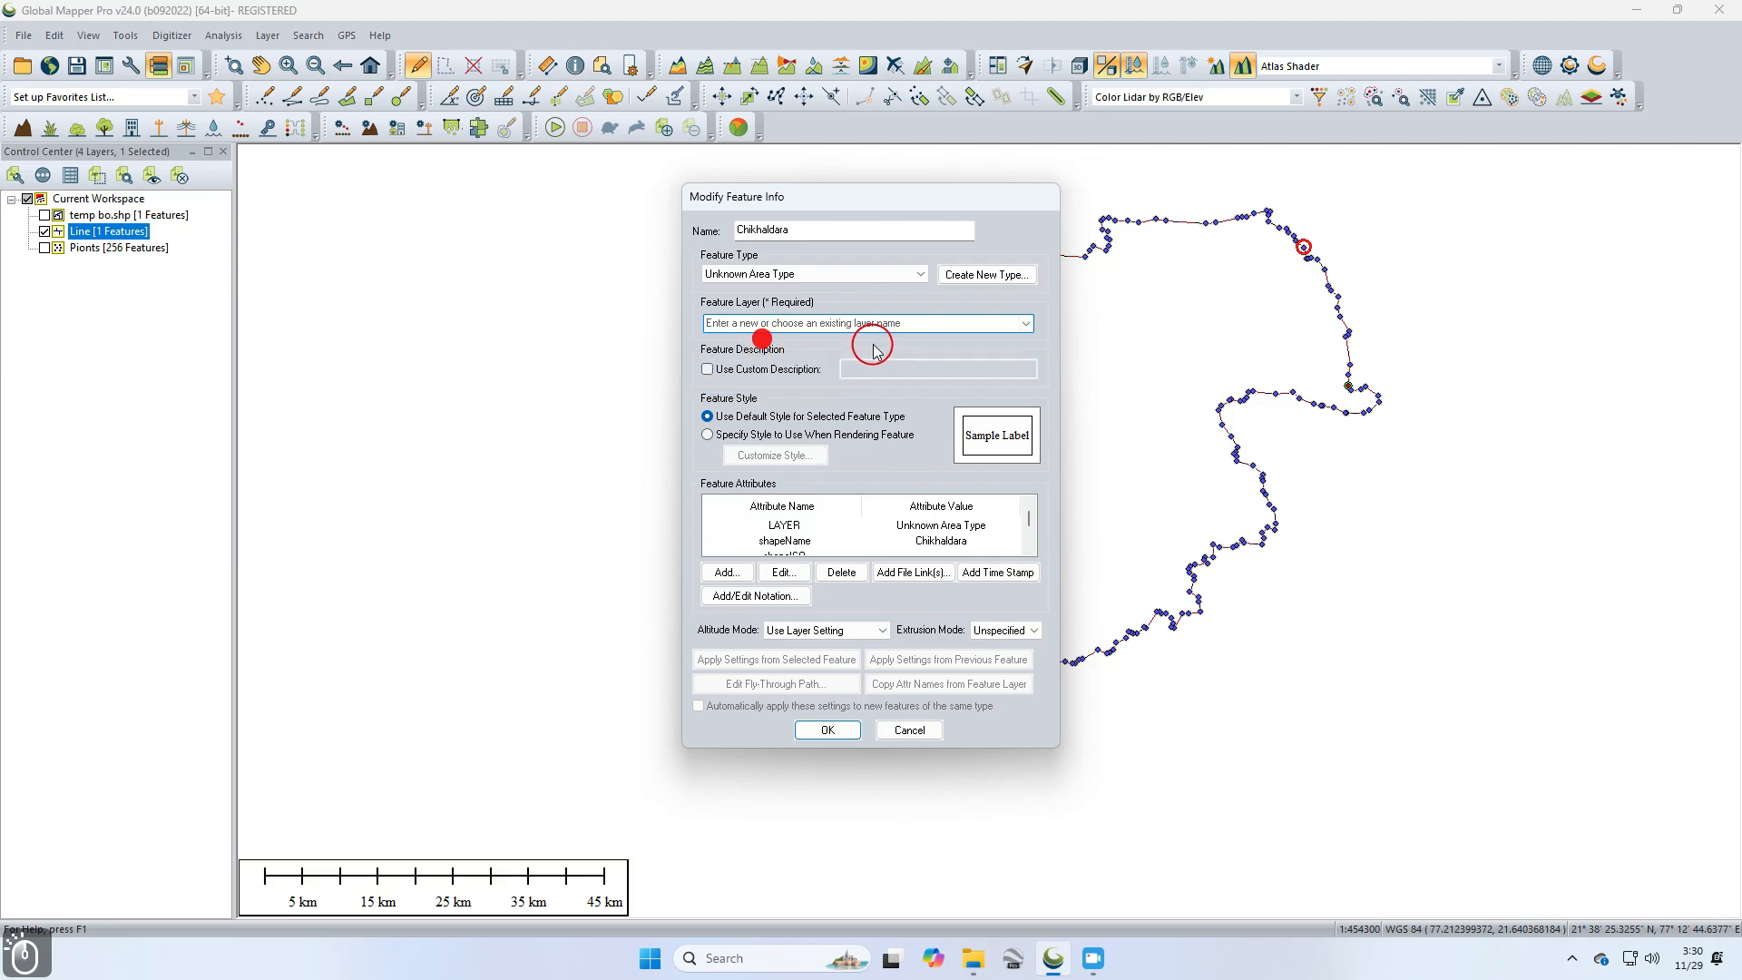
{"action": "type", "text": "Area"}
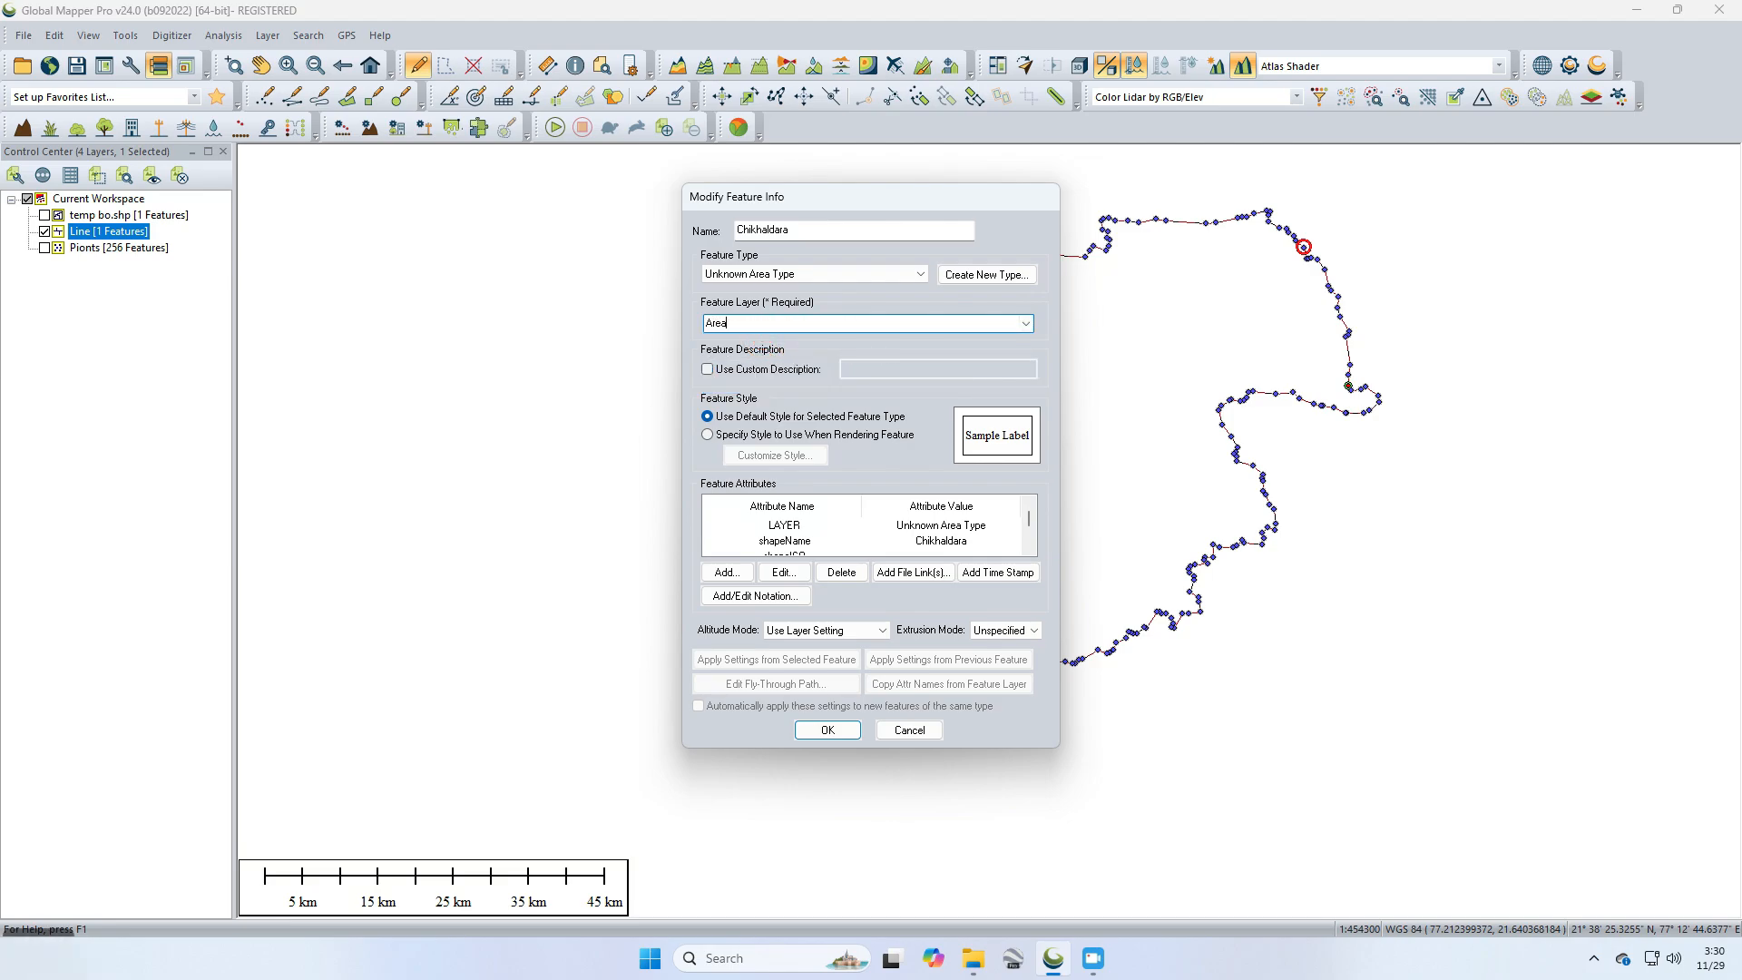
{"action": "left_click", "coordinate": [827, 734]}
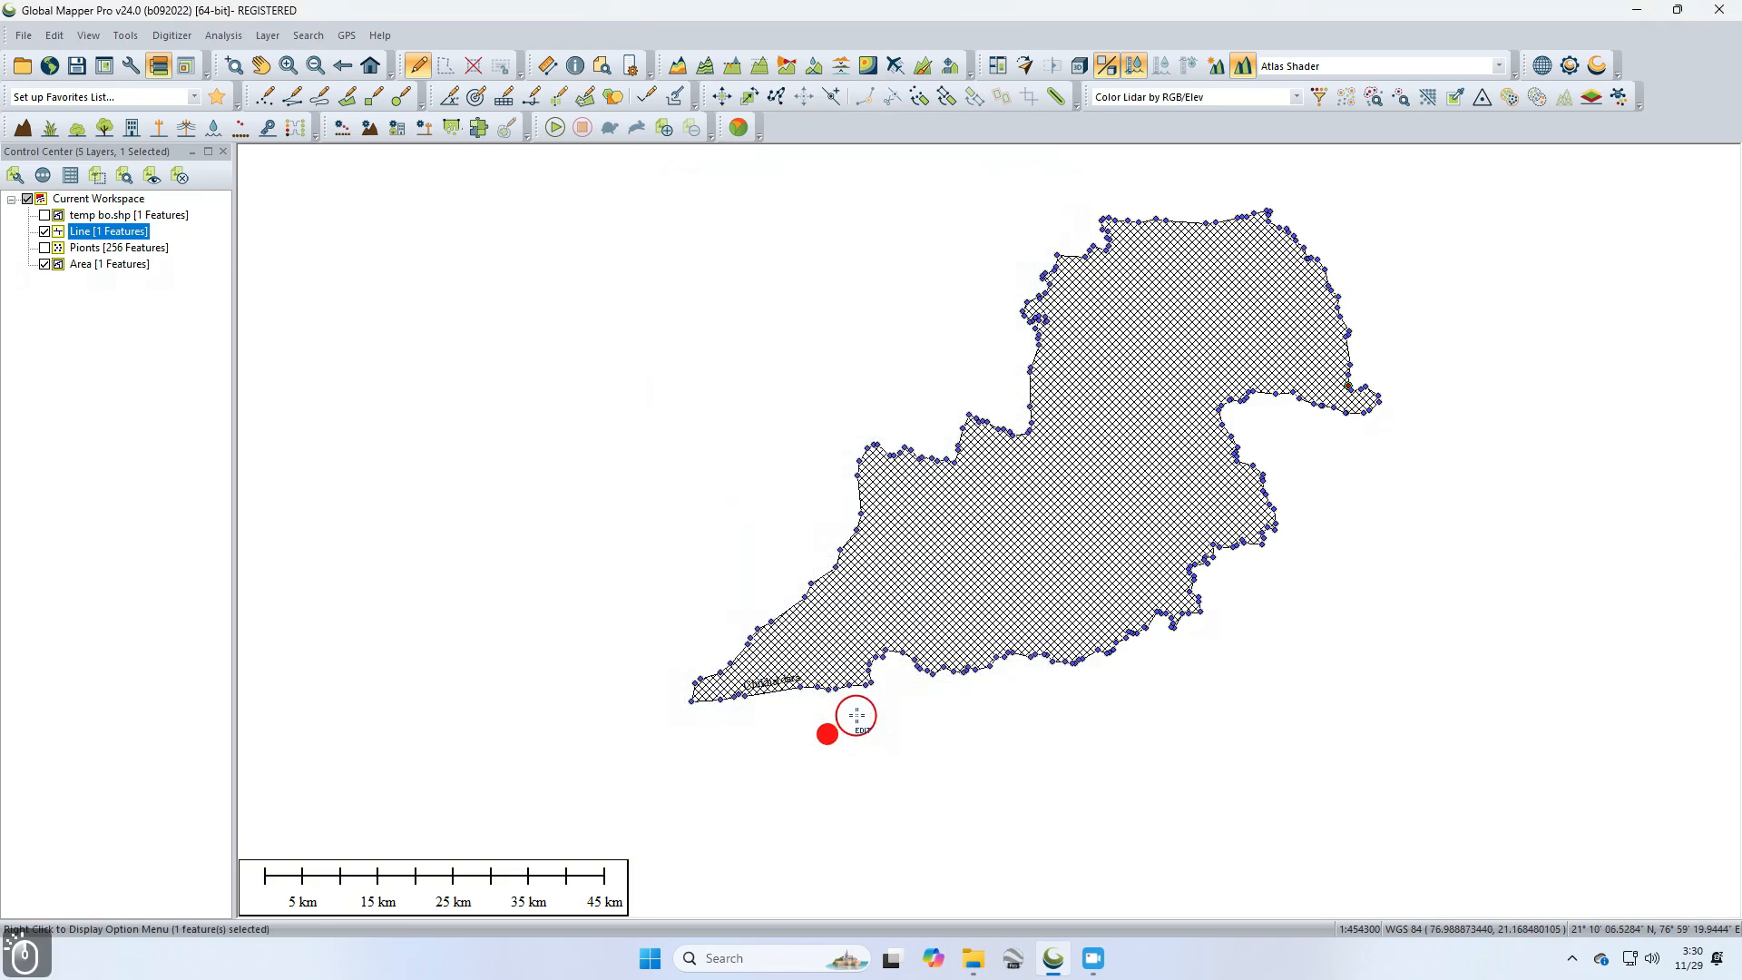
Step: Hide the Line layer, select the Area layer to inspect the new area feature, then hide the Area layer
{"action": "left_click", "coordinate": [44, 231]}
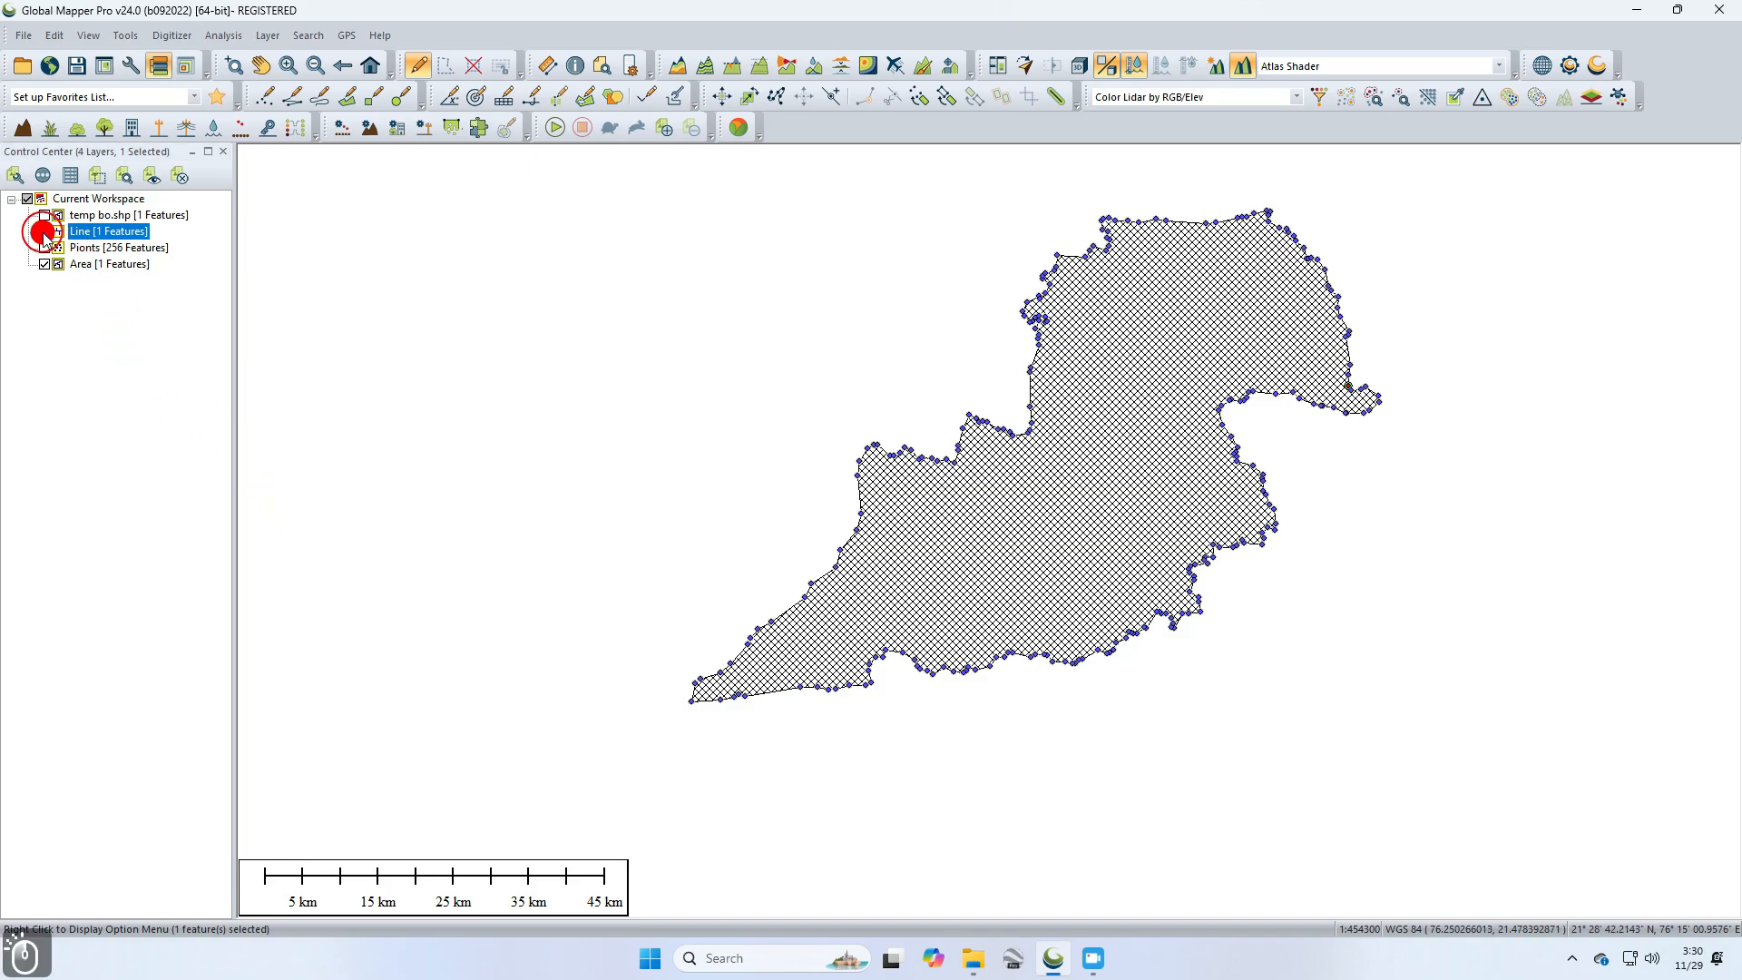
{"action": "left_click", "coordinate": [699, 357]}
{"action": "left_click", "coordinate": [1119, 450]}
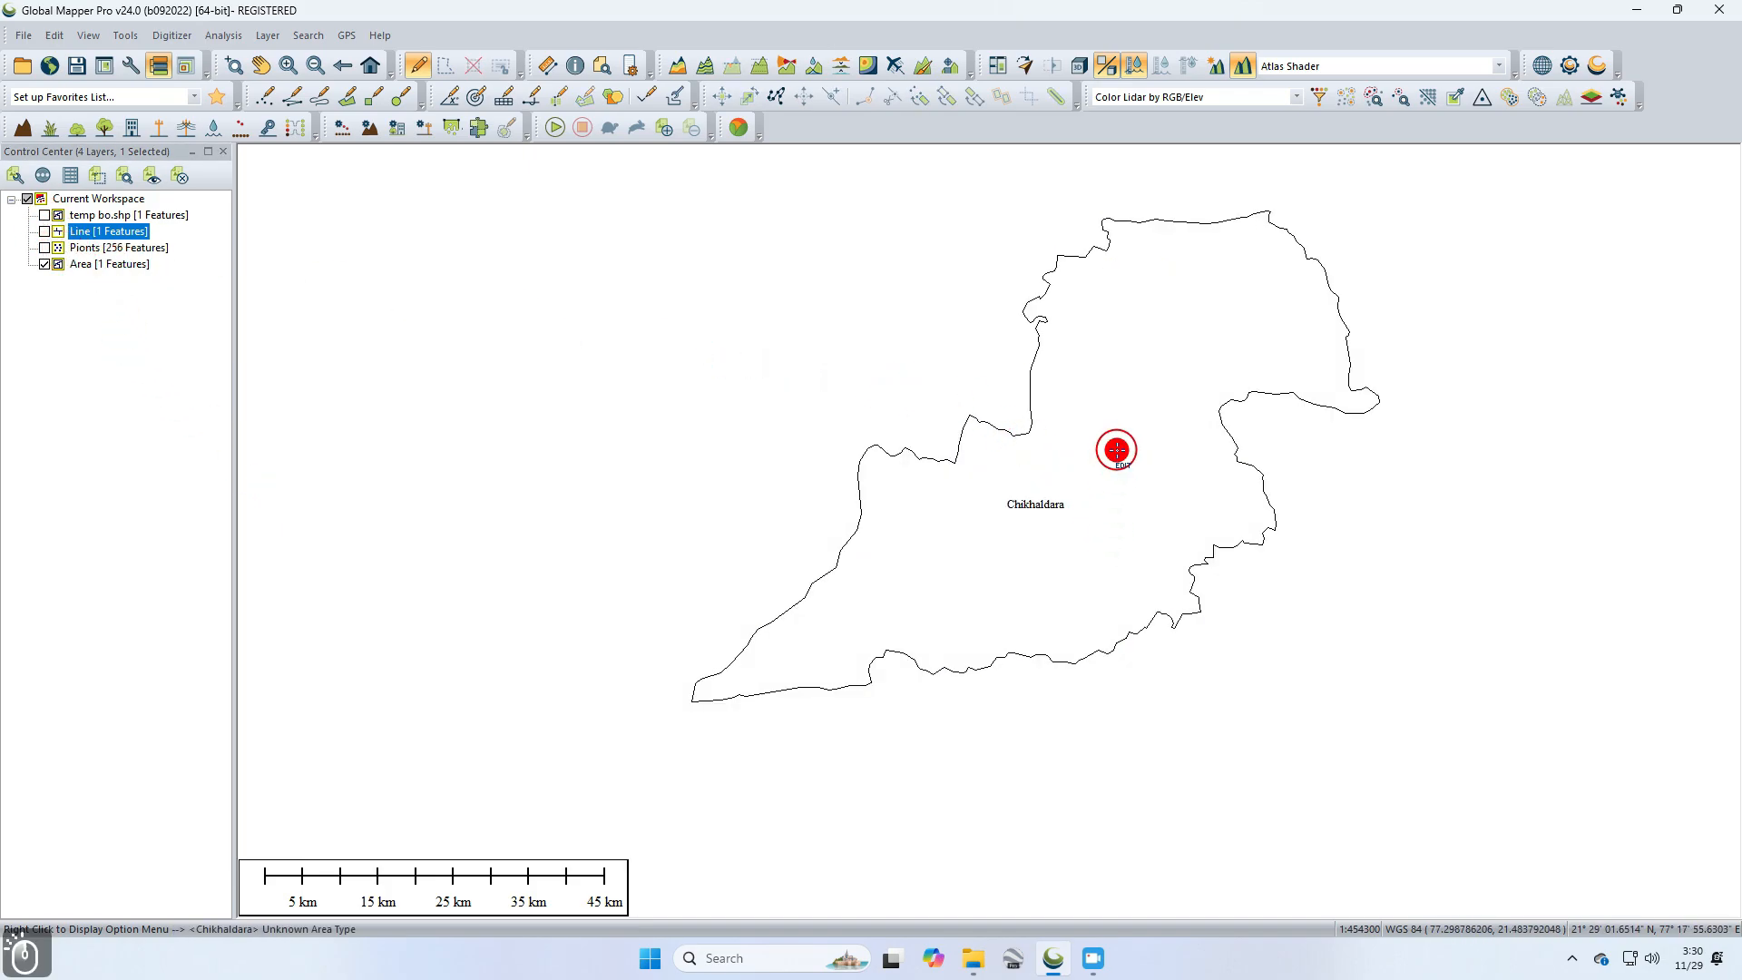
{"action": "left_click", "coordinate": [73, 263]}
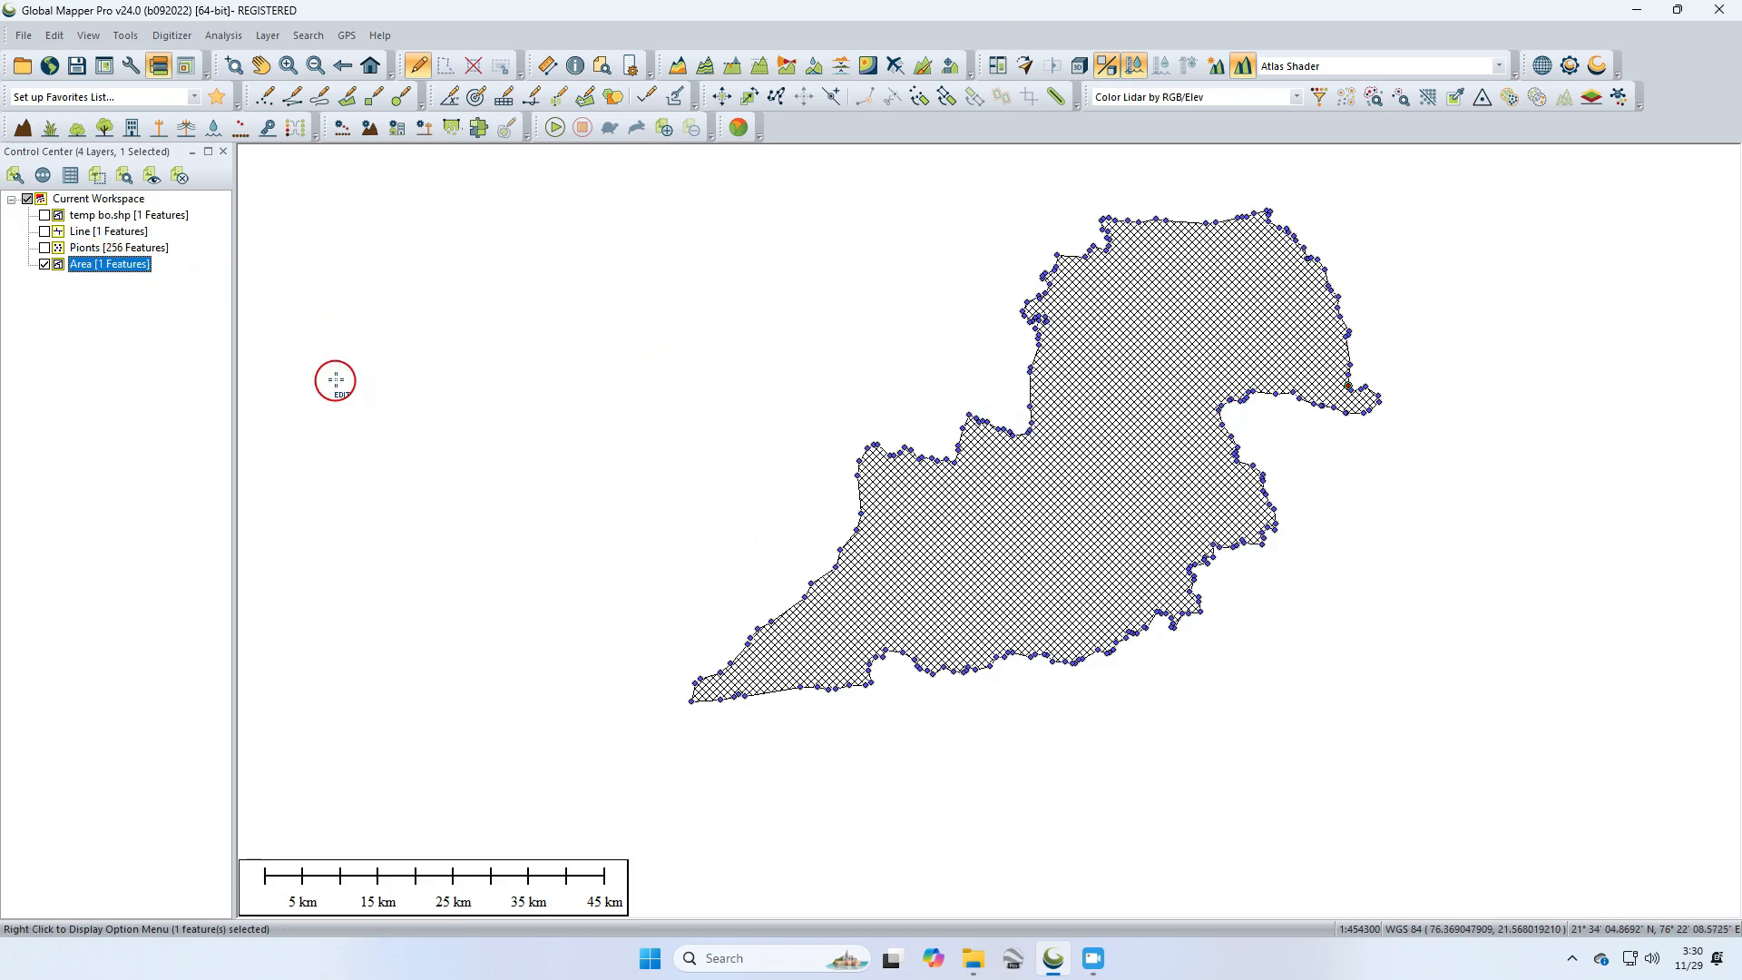
{"action": "left_click", "coordinate": [711, 509]}
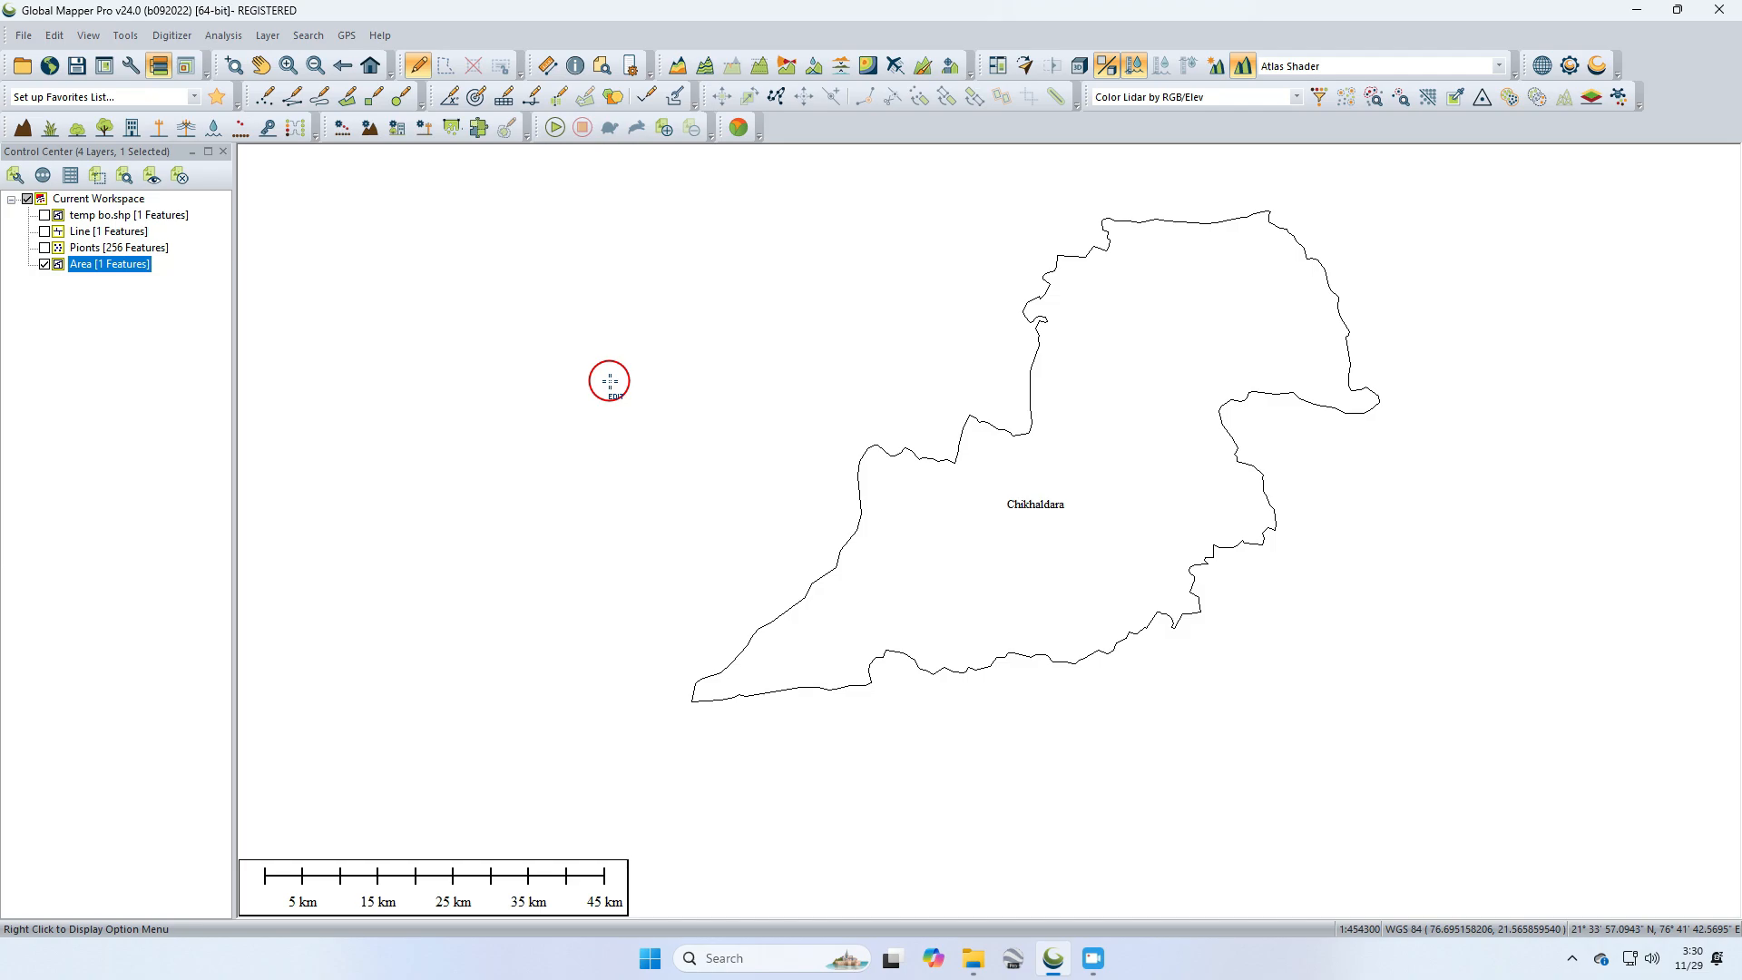
{"action": "left_click", "coordinate": [45, 264]}
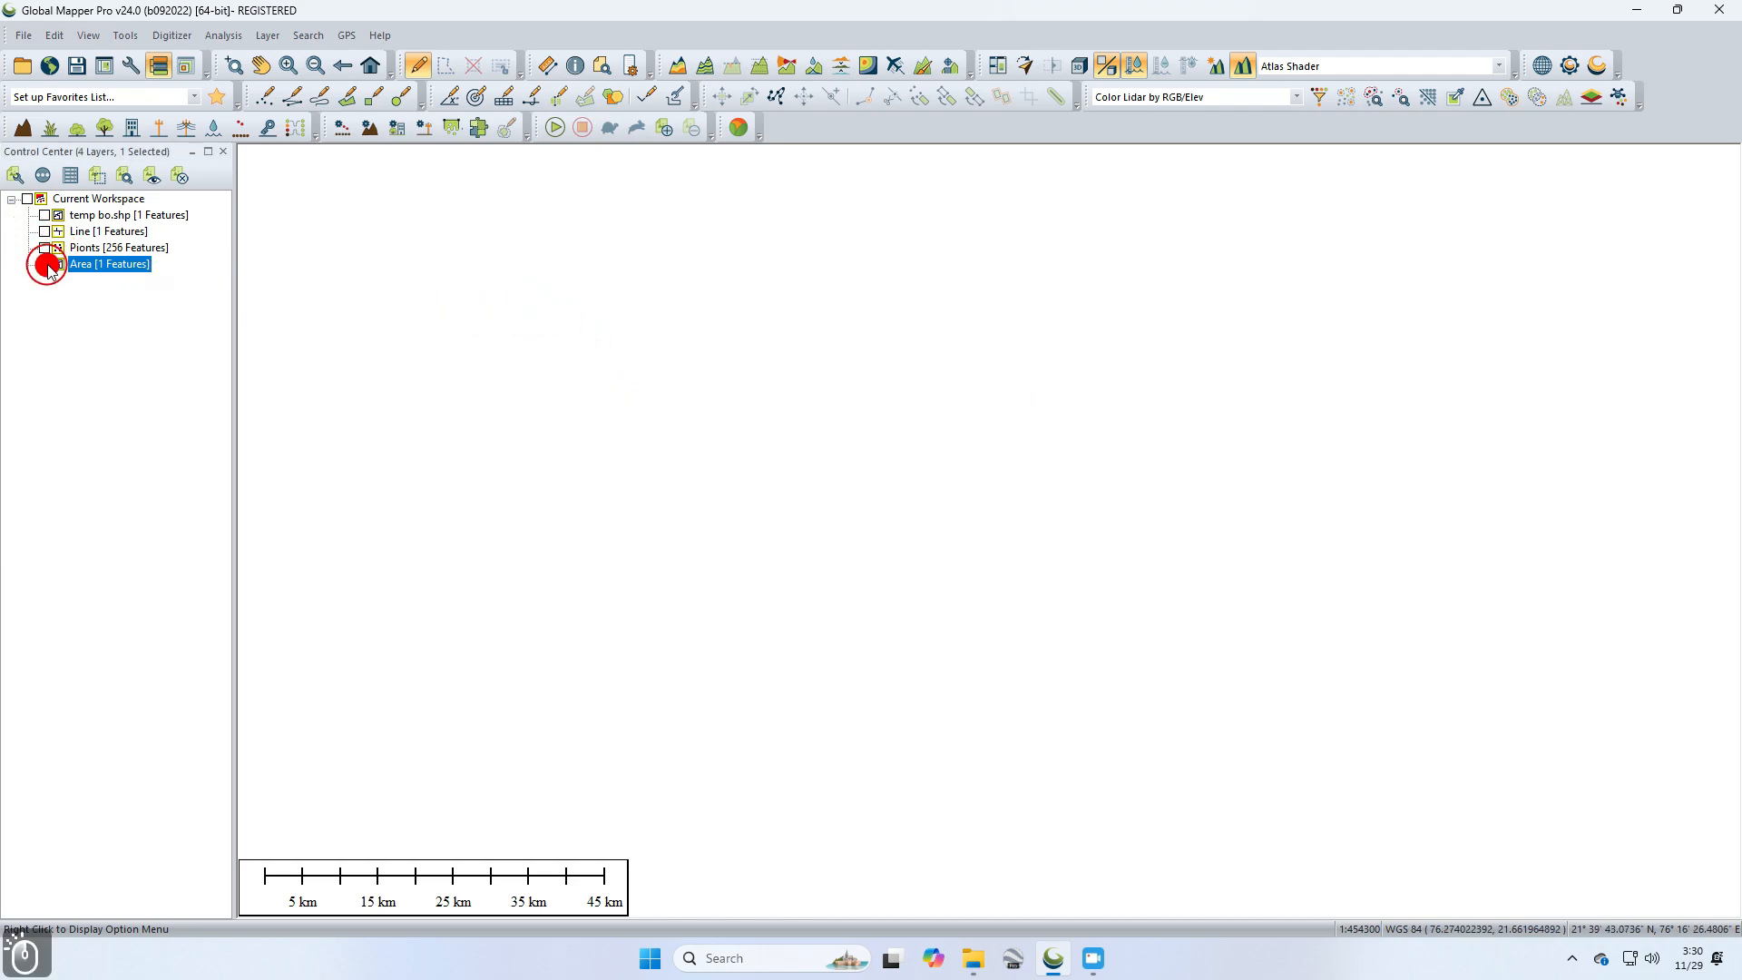
Step: Show the Pionts layer and box-select all of its boundary points
{"action": "left_click", "coordinate": [44, 248]}
{"action": "left_click", "coordinate": [668, 308]}
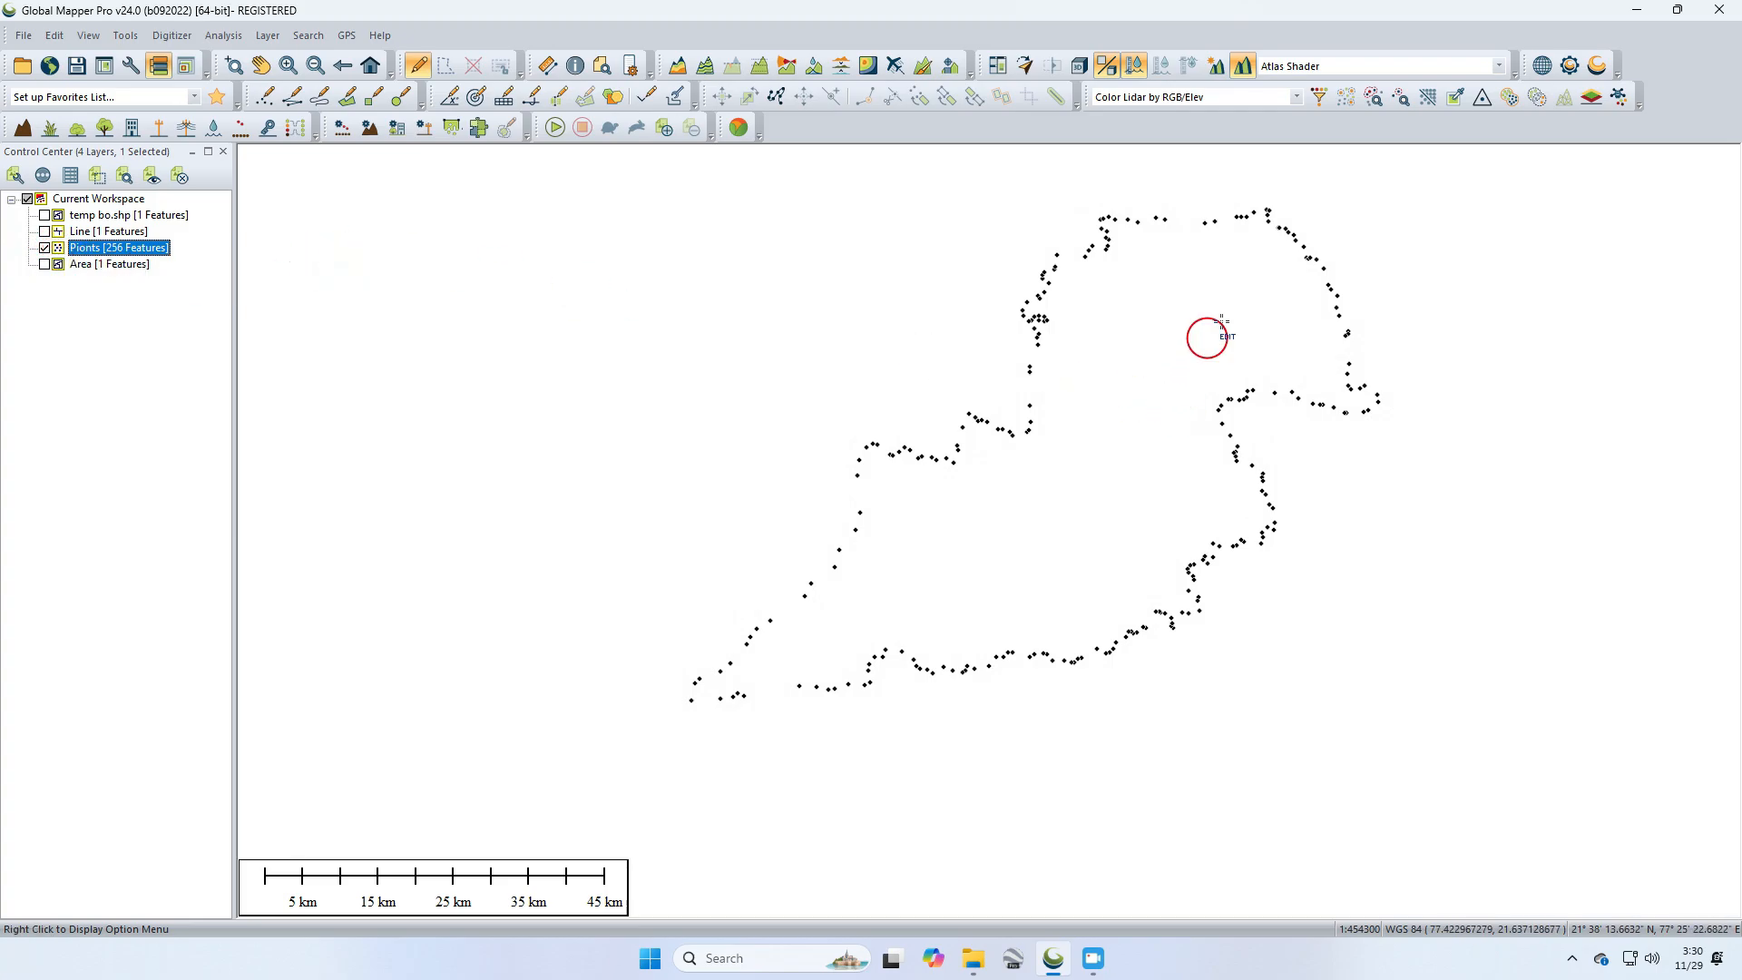
{"action": "left_click", "coordinate": [1484, 167]}
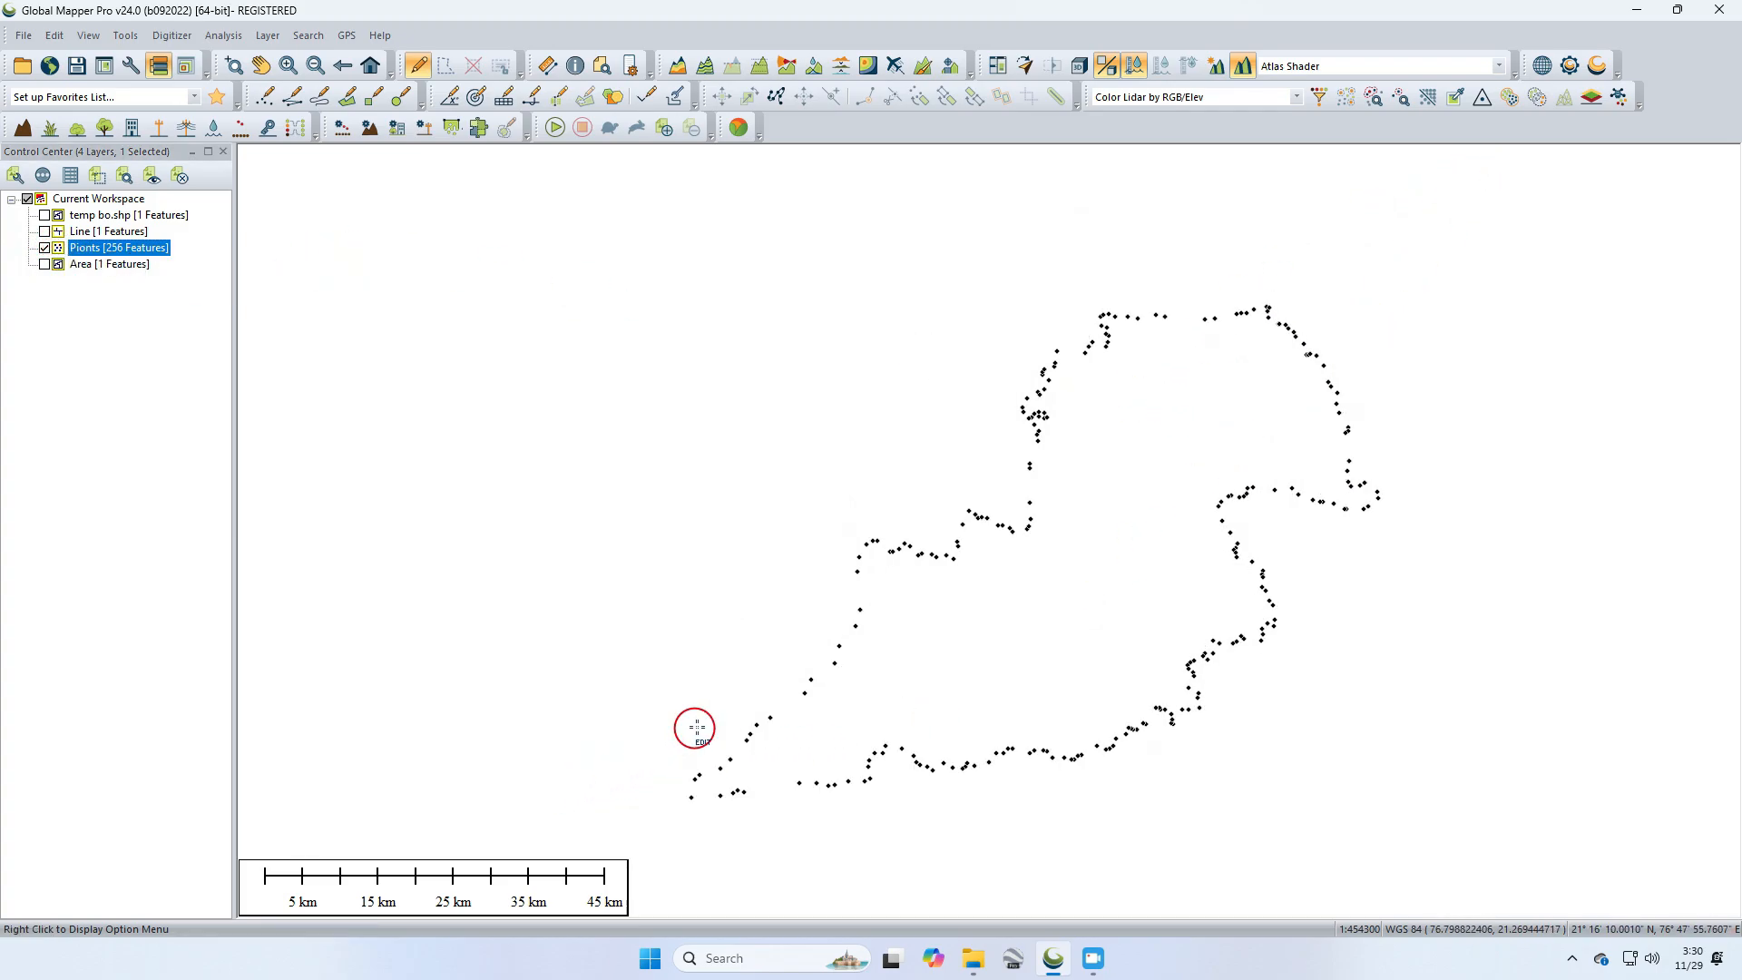
{"action": "left_click_drag", "start_coordinate": [1559, 253], "coordinate": [626, 862]}
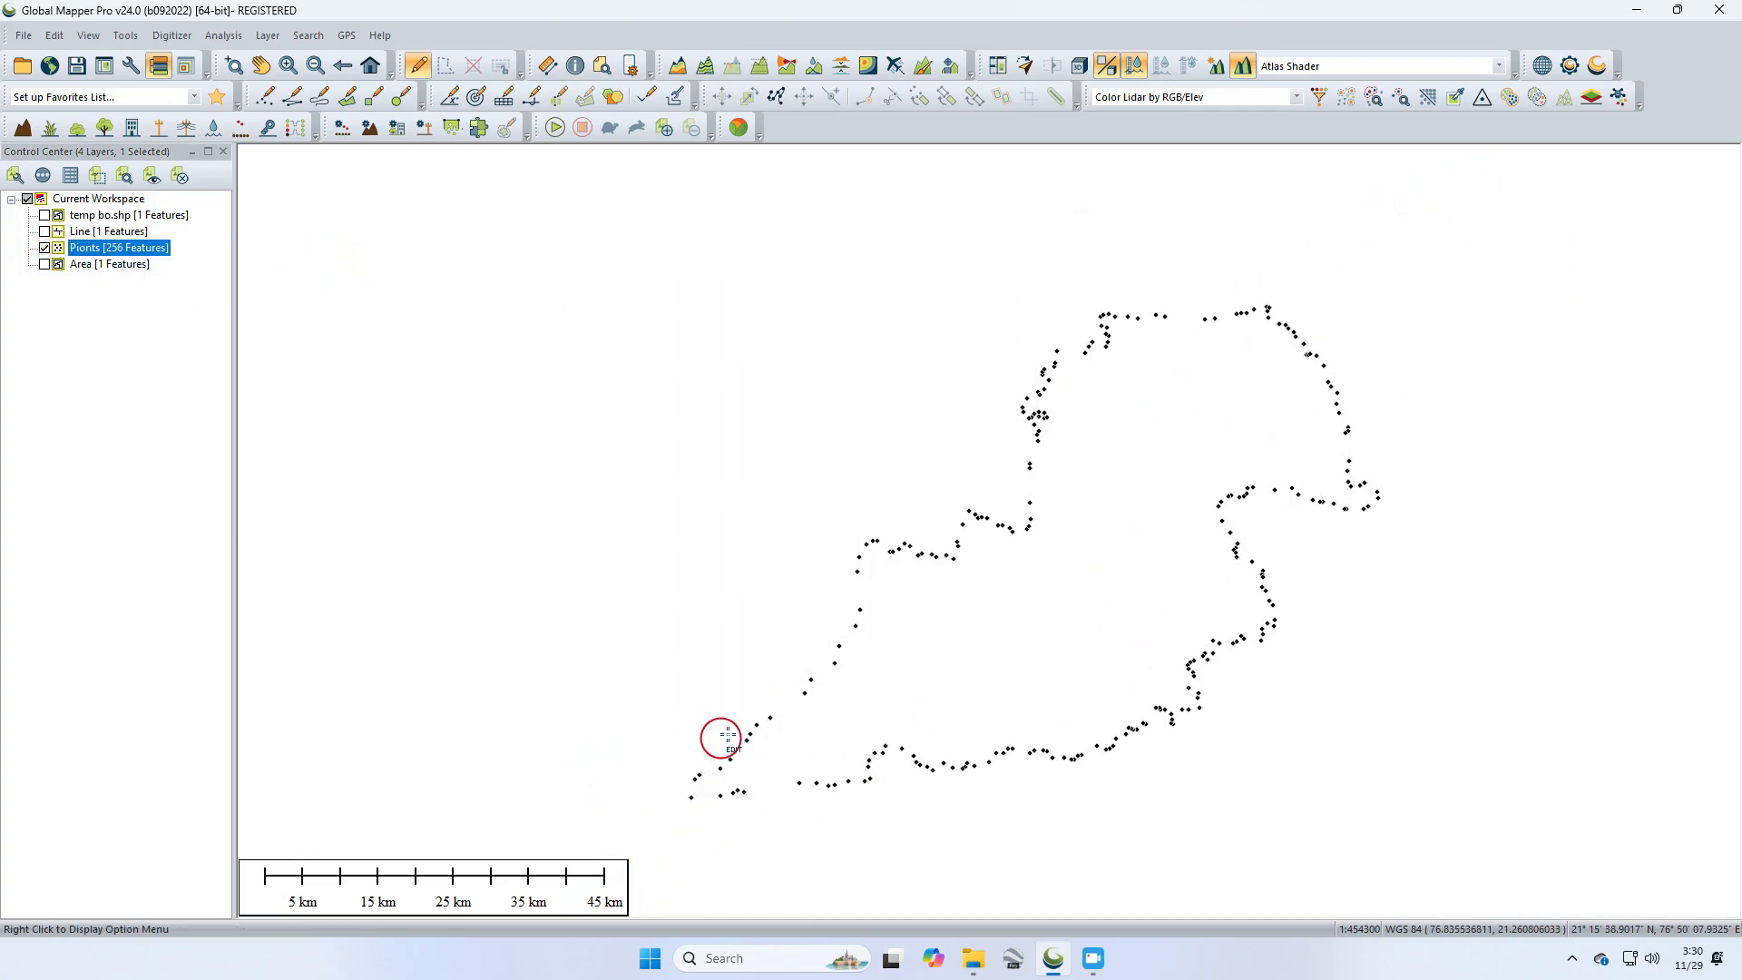
{"action": "left_click_drag", "start_coordinate": [1497, 190], "coordinate": [586, 847]}
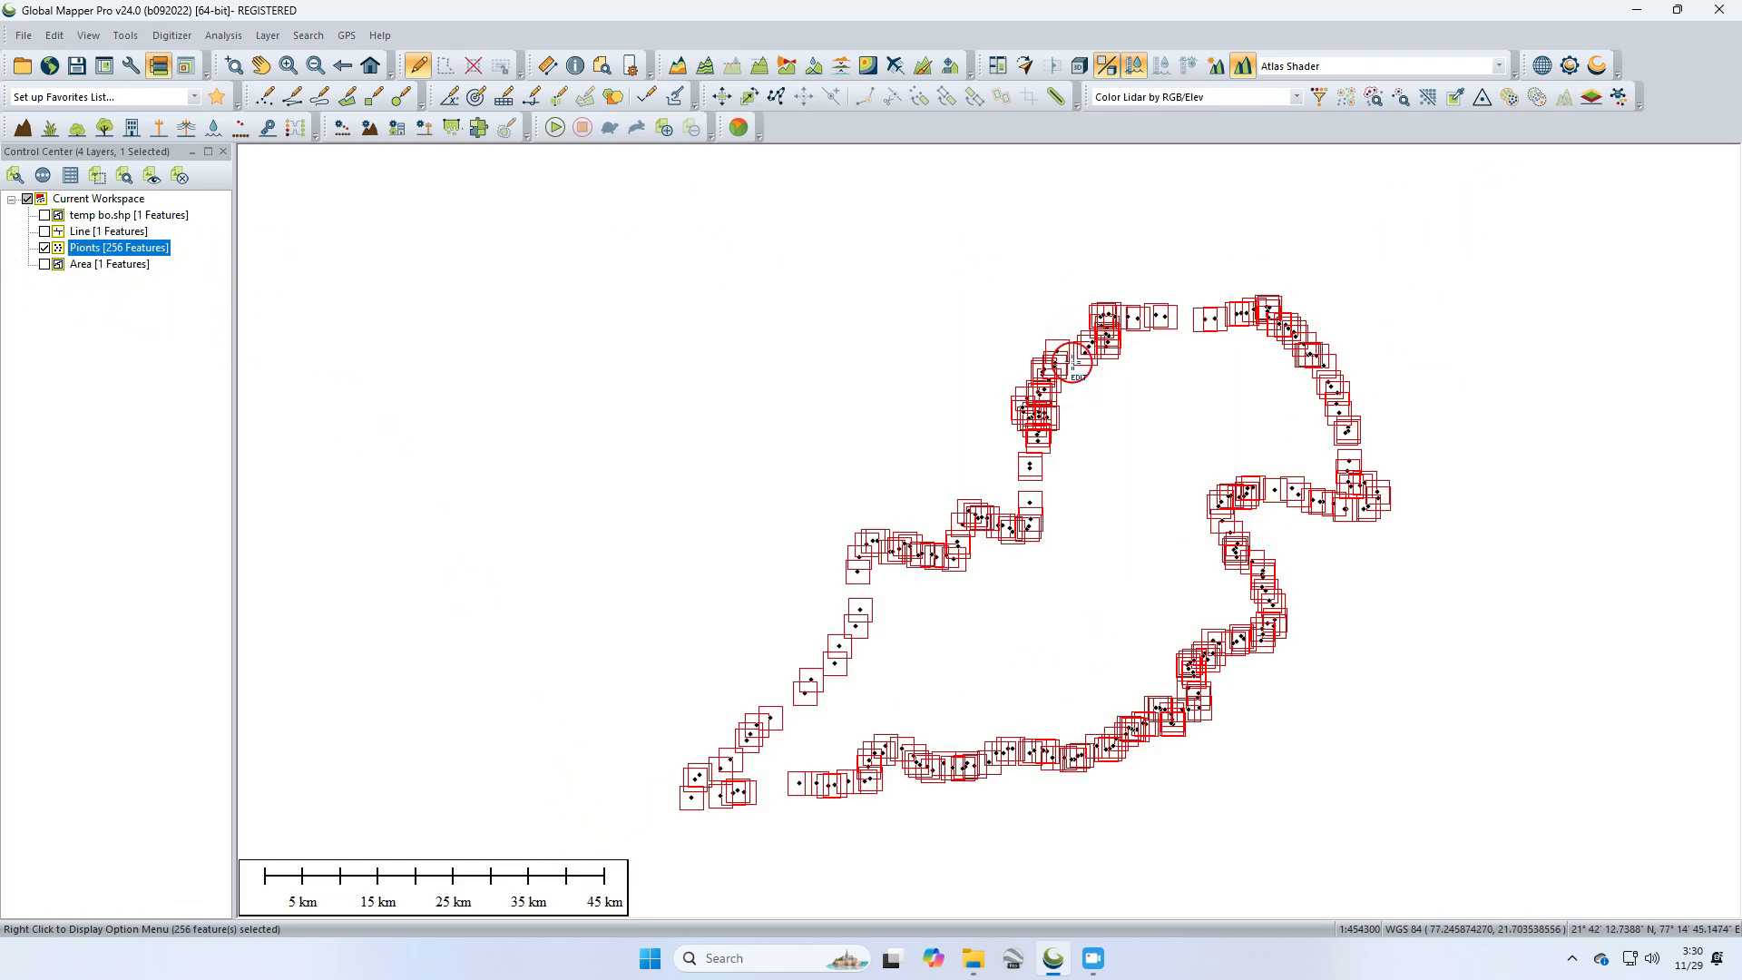
Step: Create a new line feature from the selected points with a 0 meters maximum distance, named Line
{"action": "right_click", "coordinate": [1074, 357]}
{"action": "left_click", "coordinate": [1169, 627]}
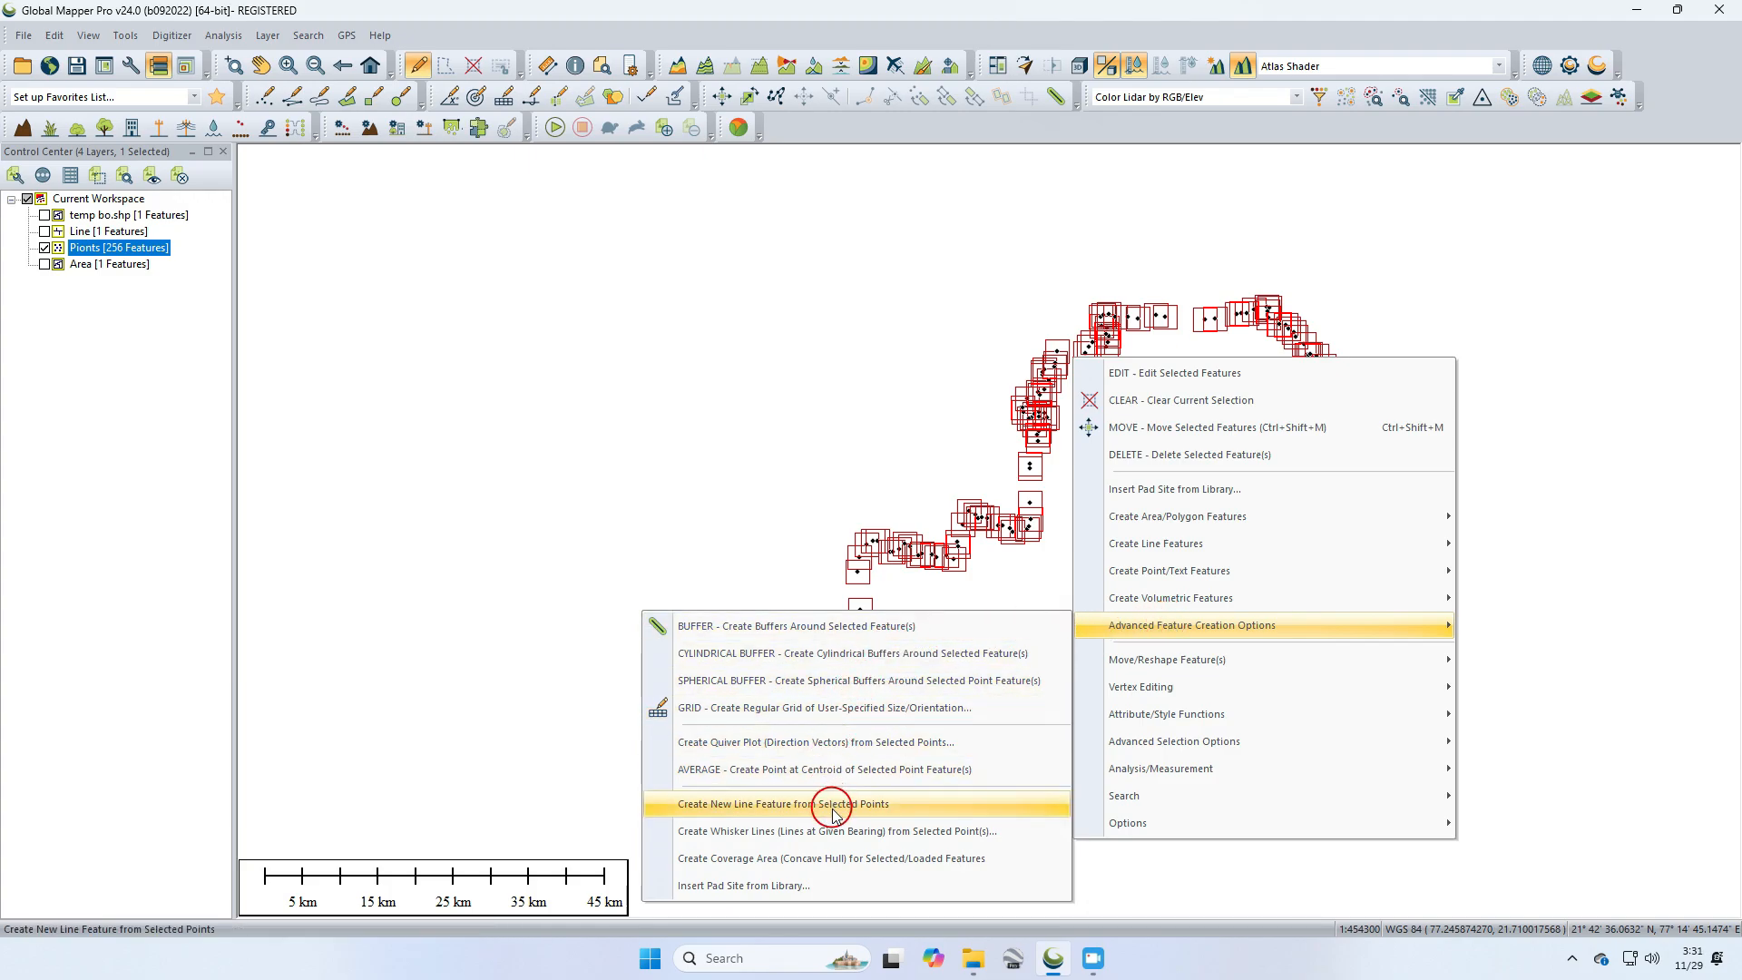
{"action": "left_click", "coordinate": [950, 814]}
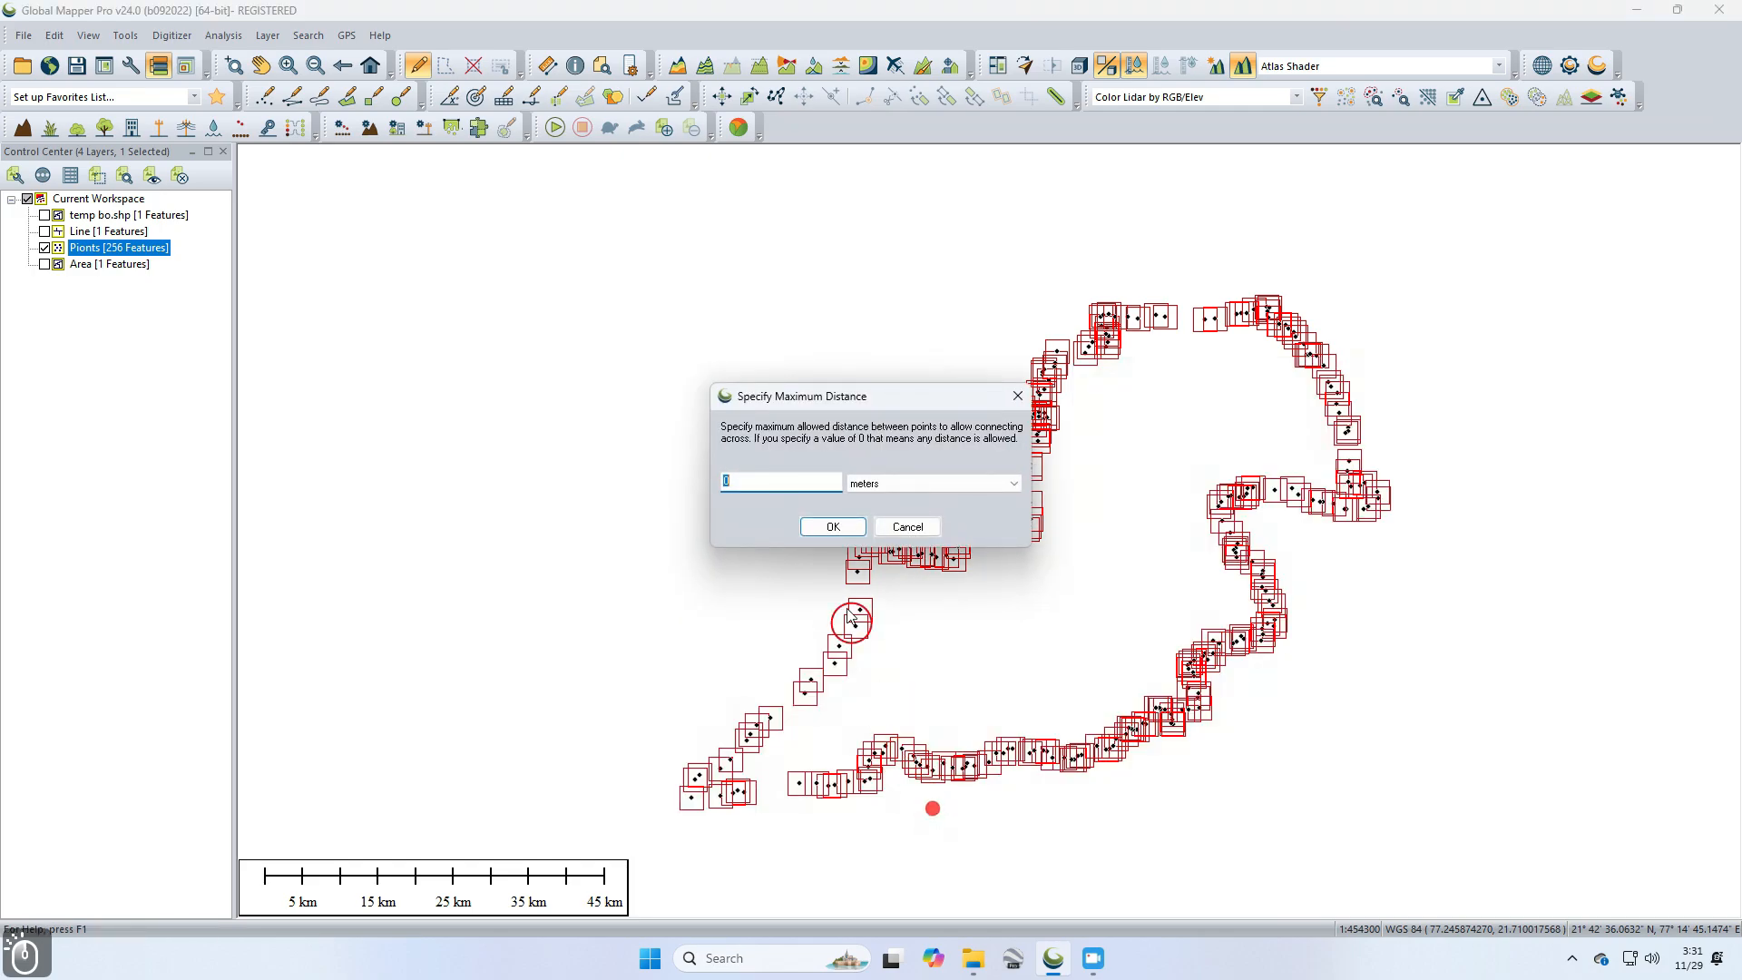
{"action": "left_click", "coordinate": [835, 527]}
{"action": "type", "text": "L"}
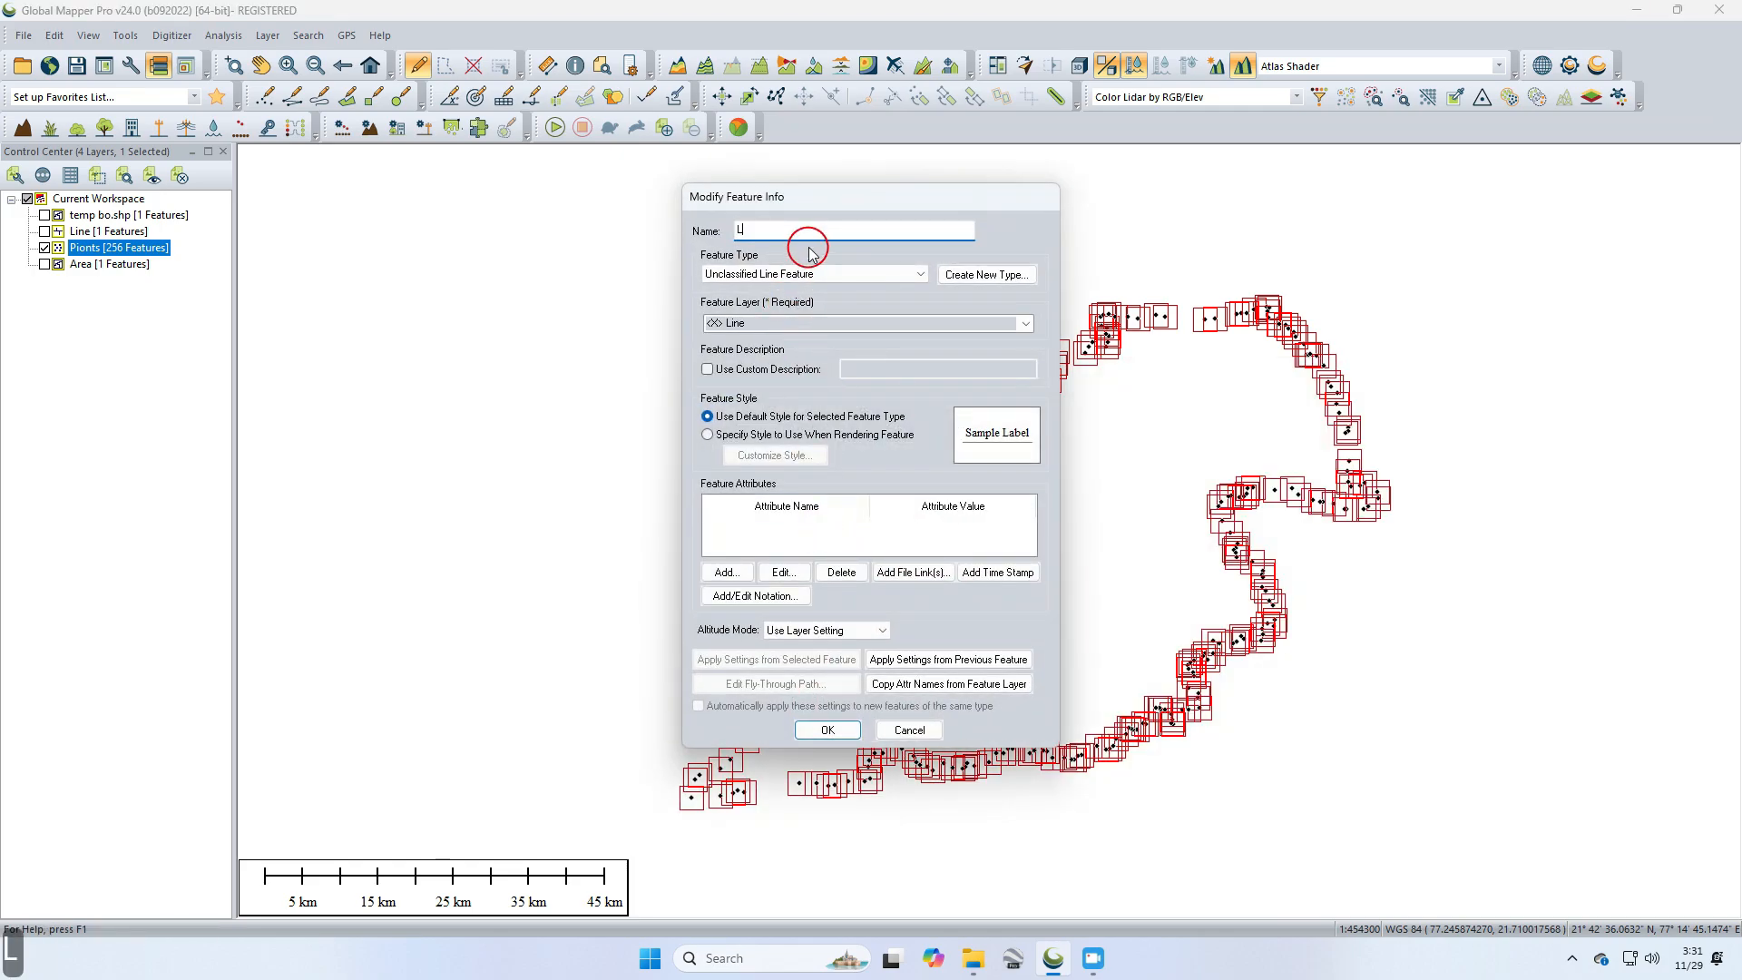
{"action": "type", "text": "ine"}
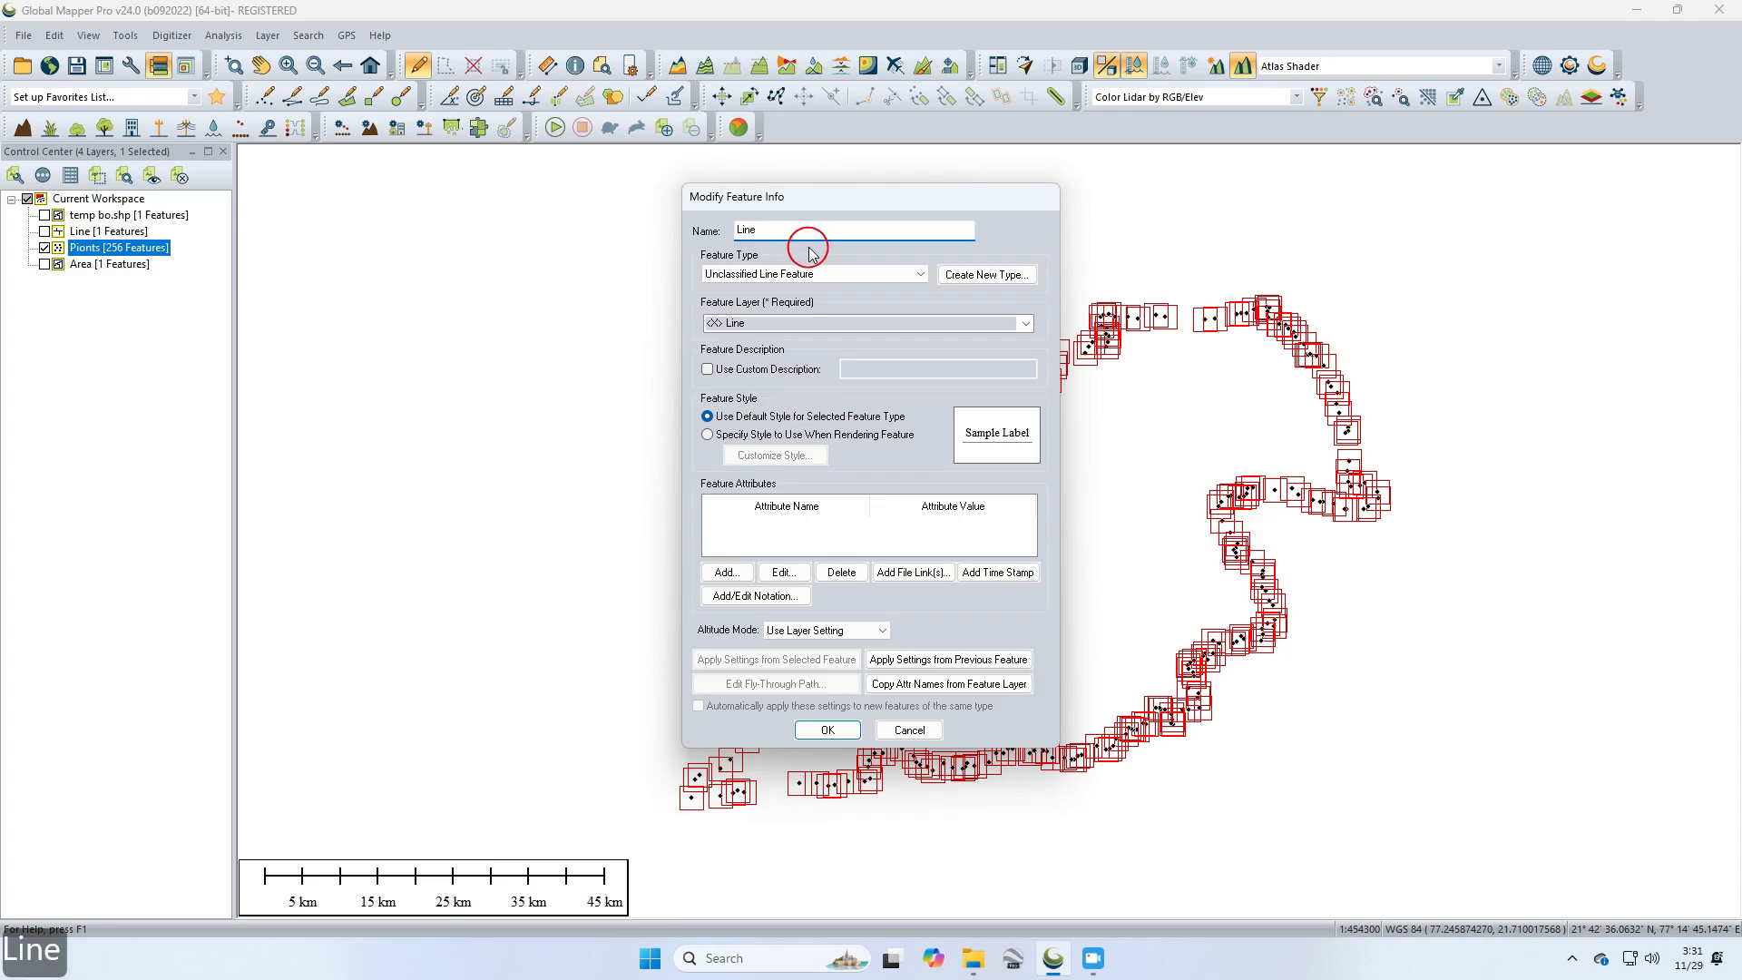
{"action": "left_click", "coordinate": [828, 729]}
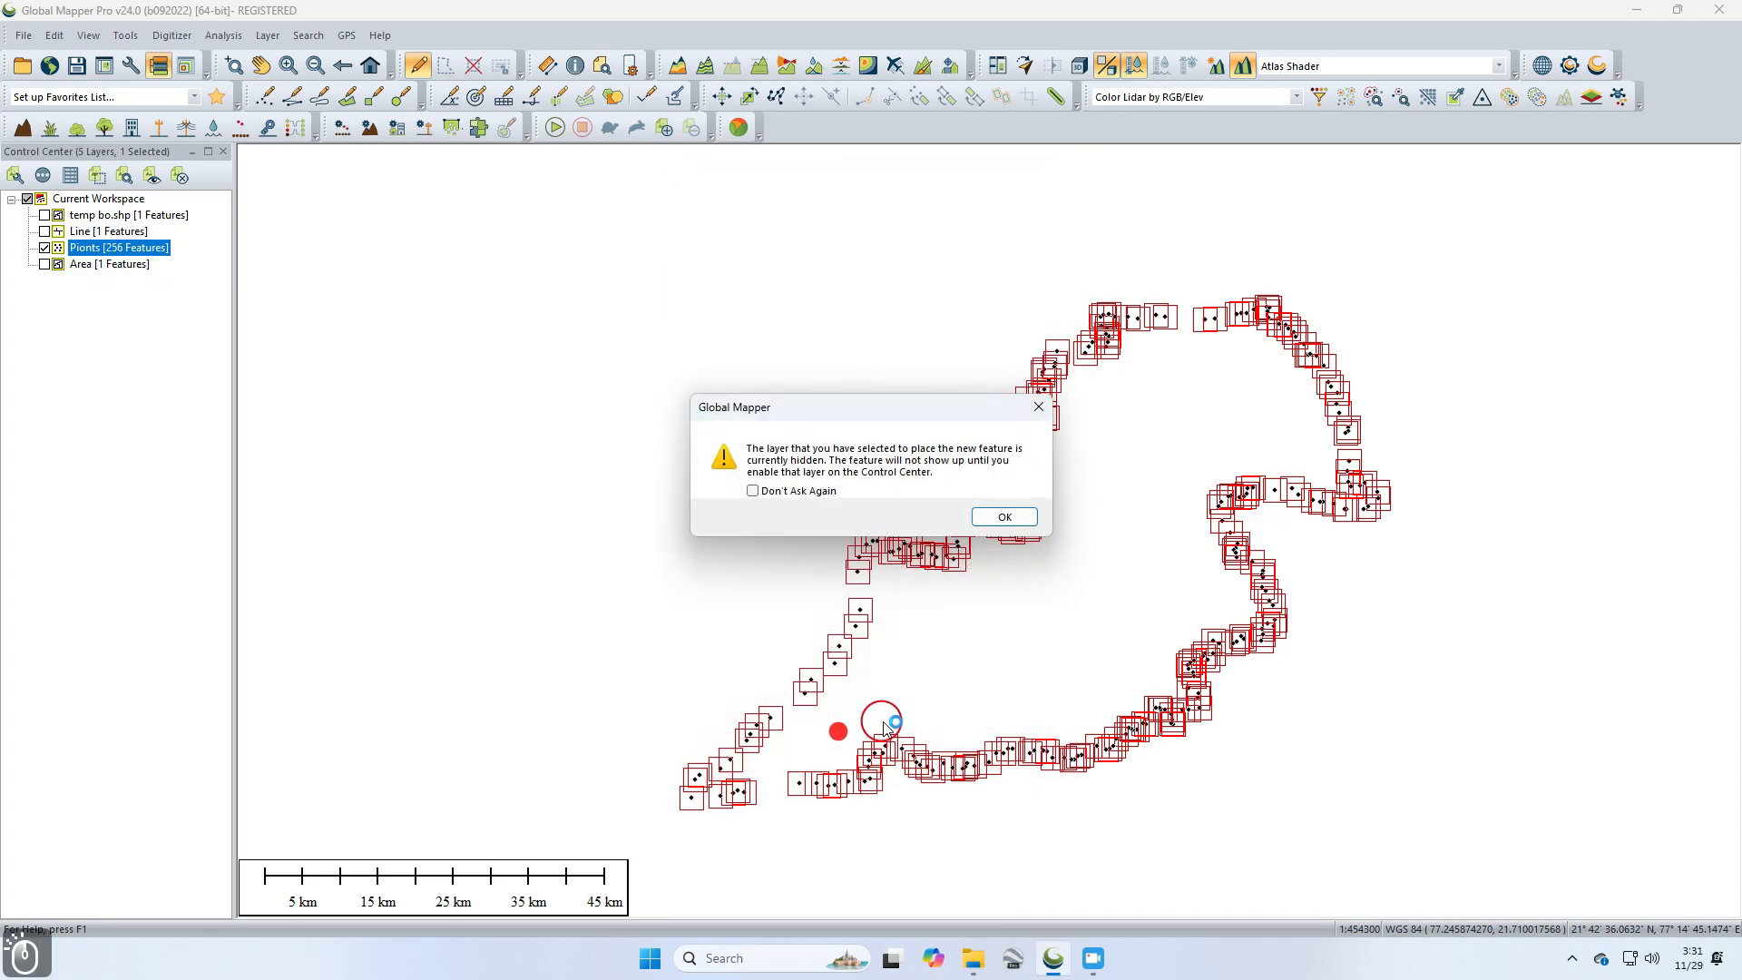
{"action": "left_click", "coordinate": [1005, 519]}
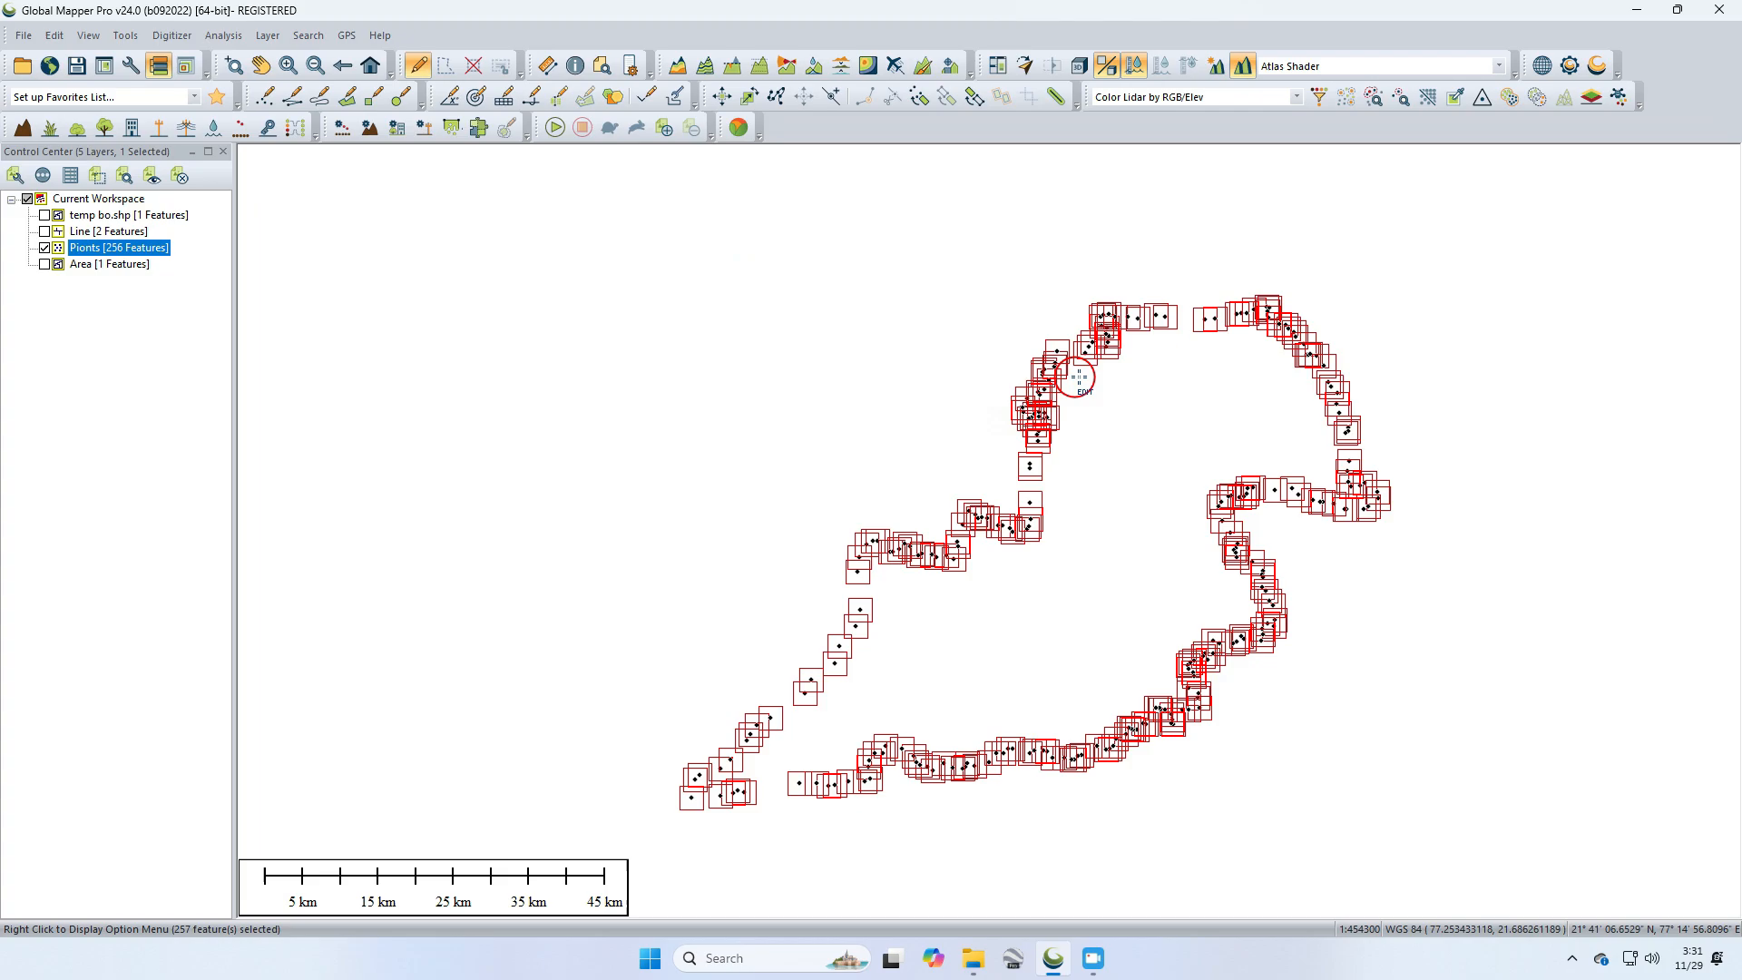
Step: Try to create a new area feature from the selected features with the default connect options
{"action": "right_click", "coordinate": [1040, 399]}
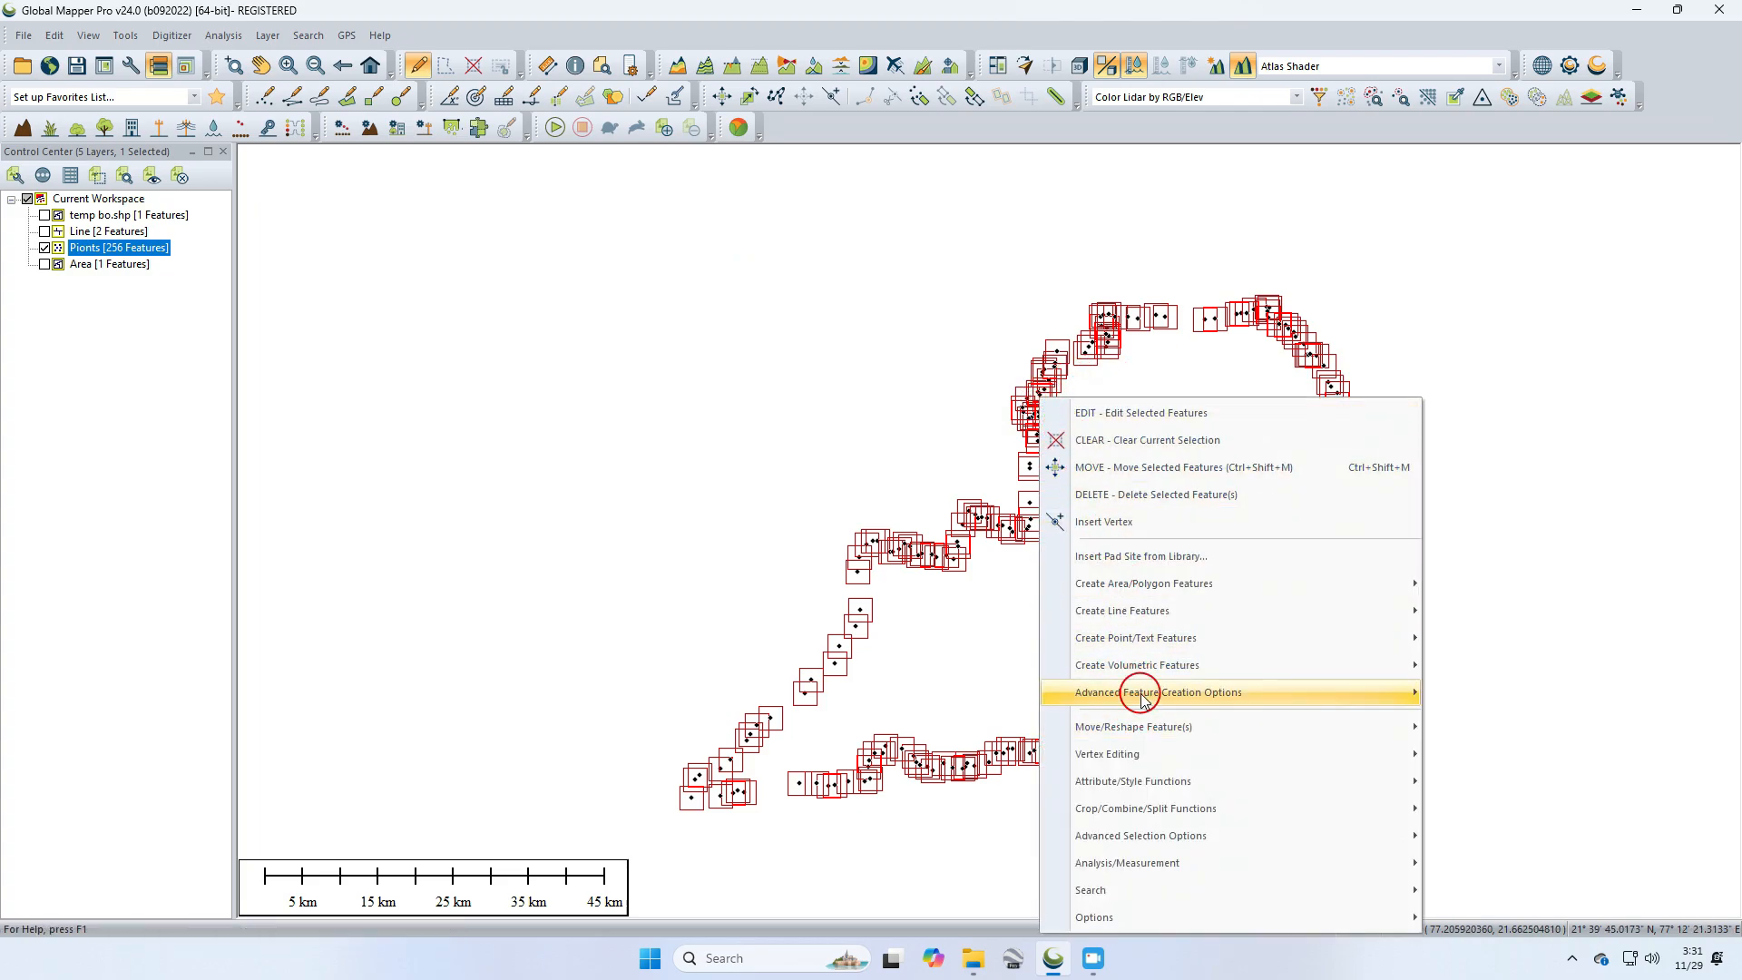
{"action": "mouse_move", "coordinate": [1071, 692]}
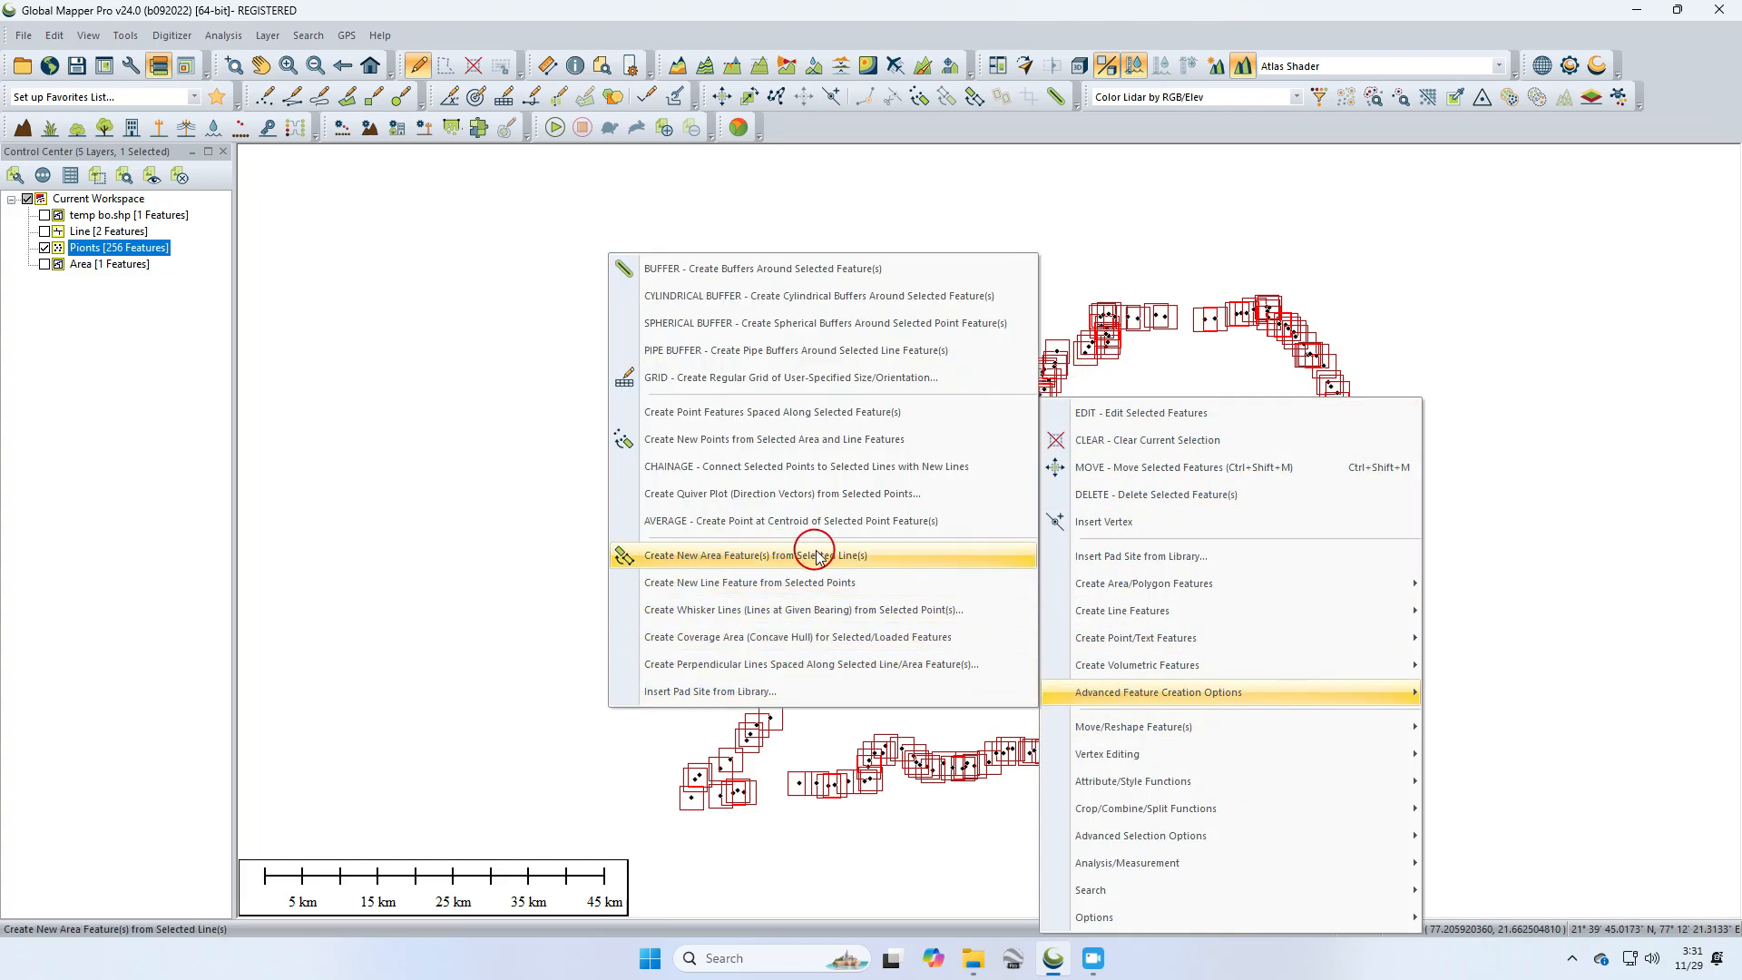
{"action": "left_click", "coordinate": [895, 555]}
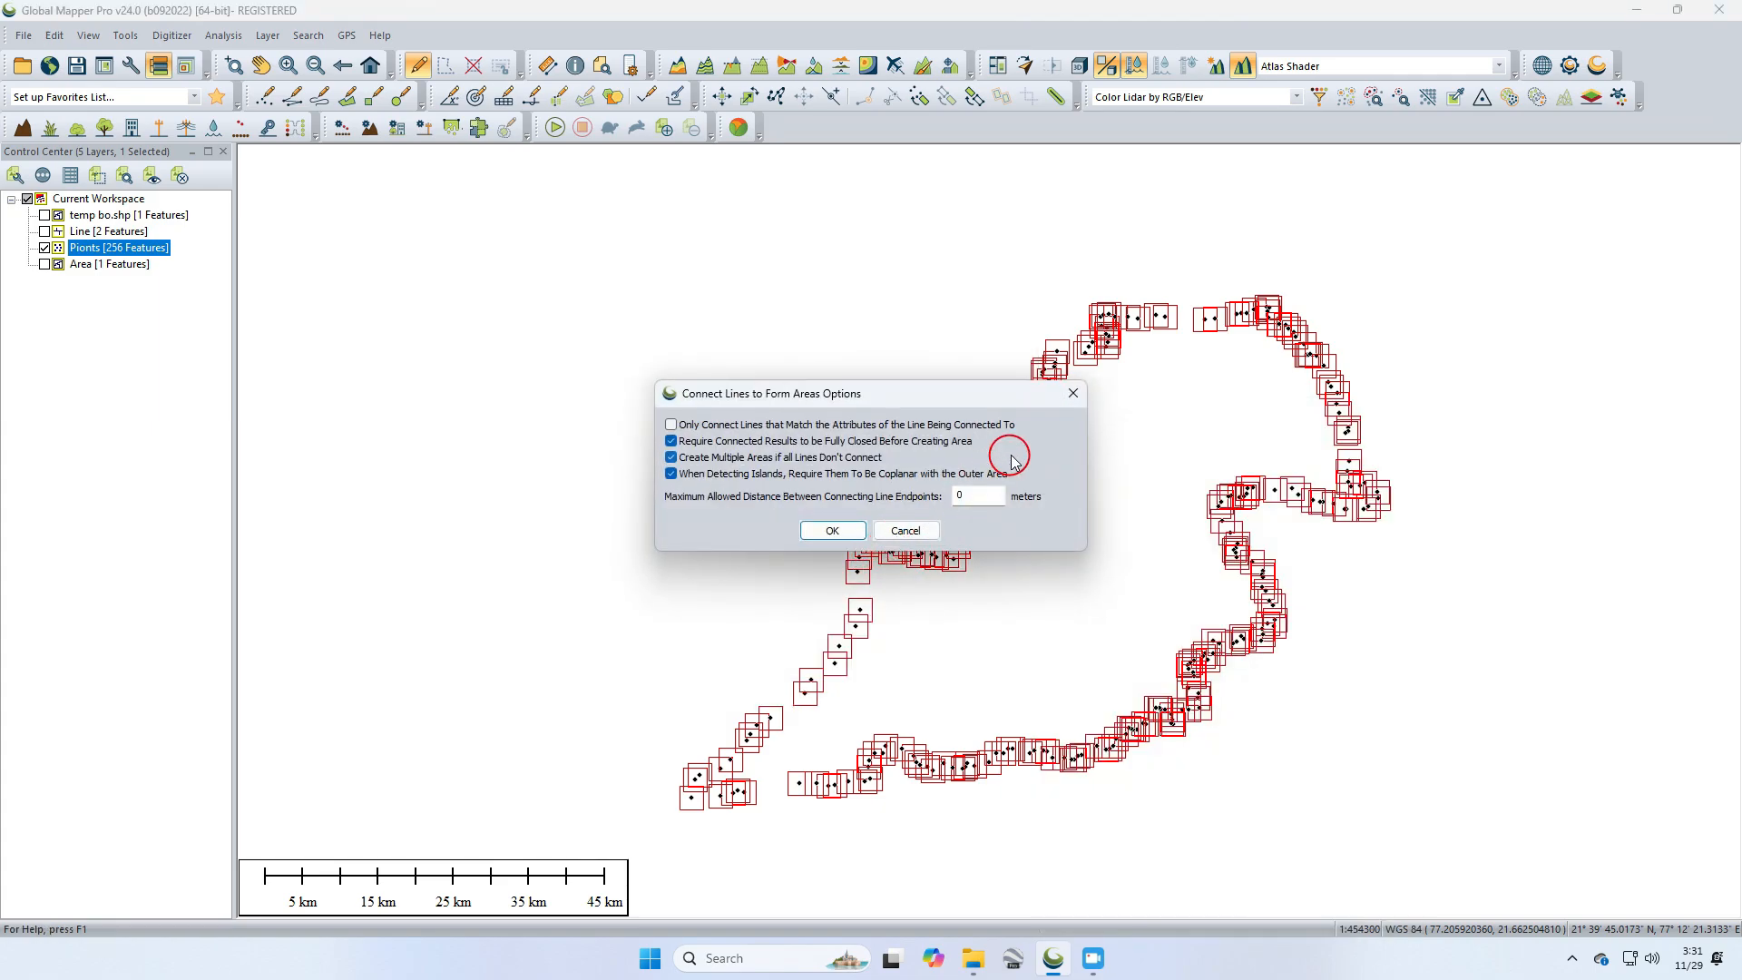
{"action": "left_click", "coordinate": [851, 531]}
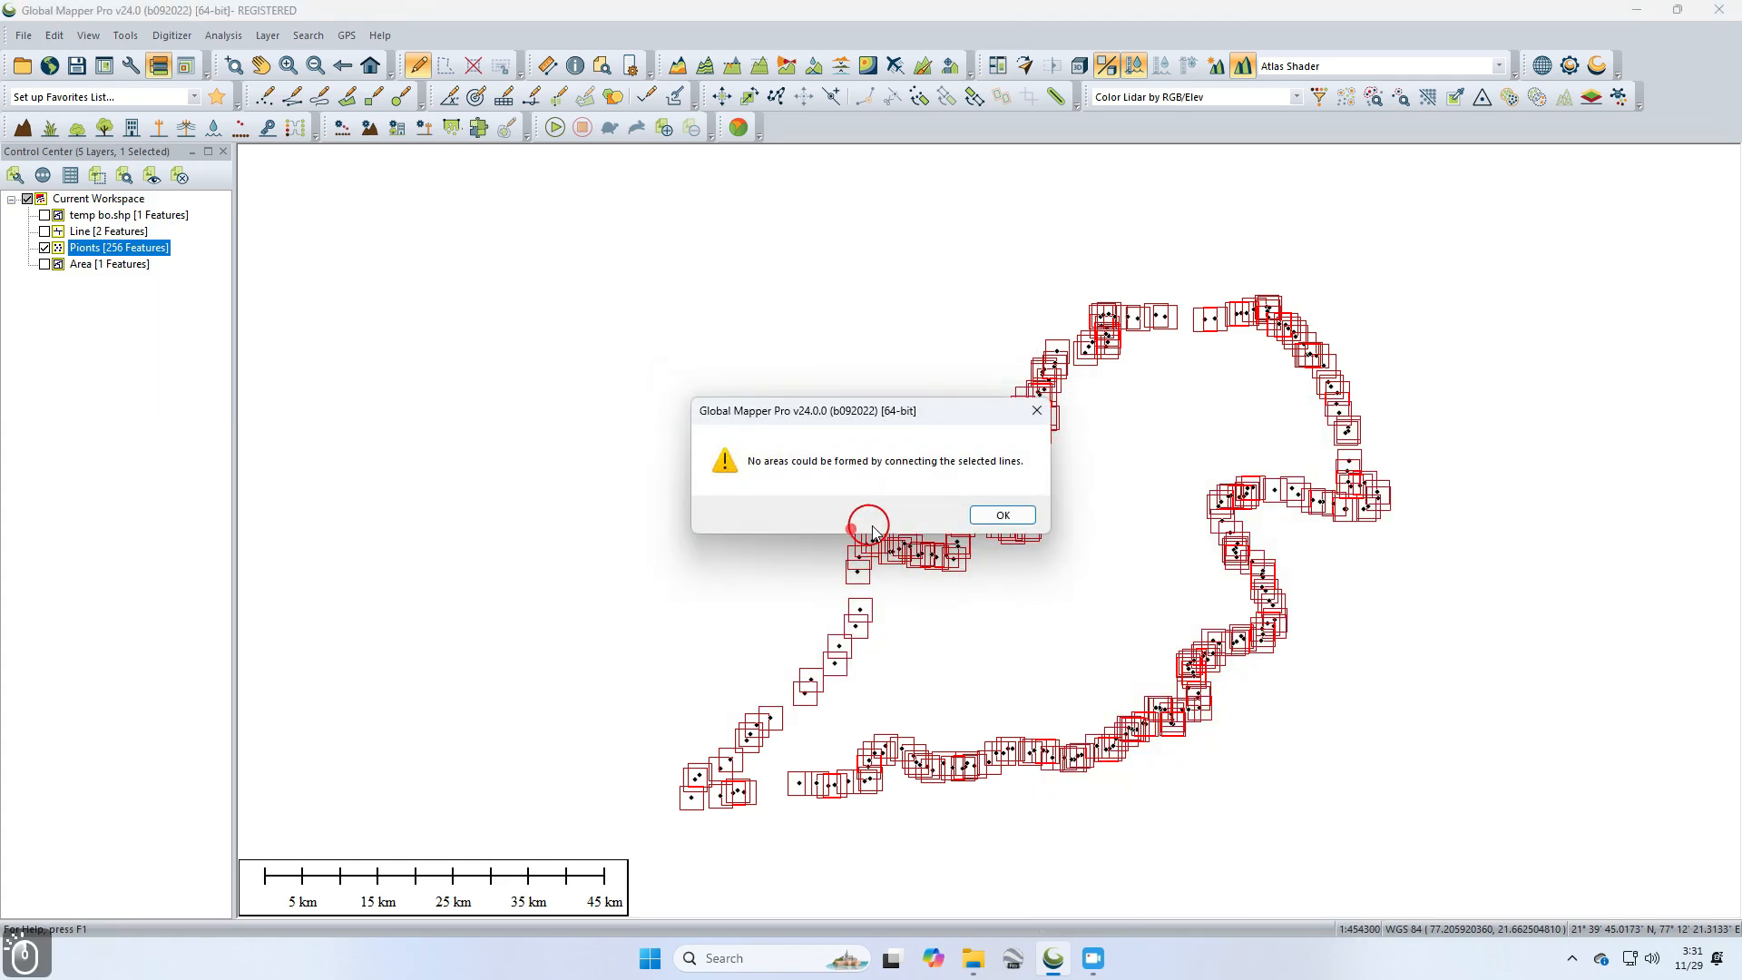
{"action": "left_click", "coordinate": [1031, 412]}
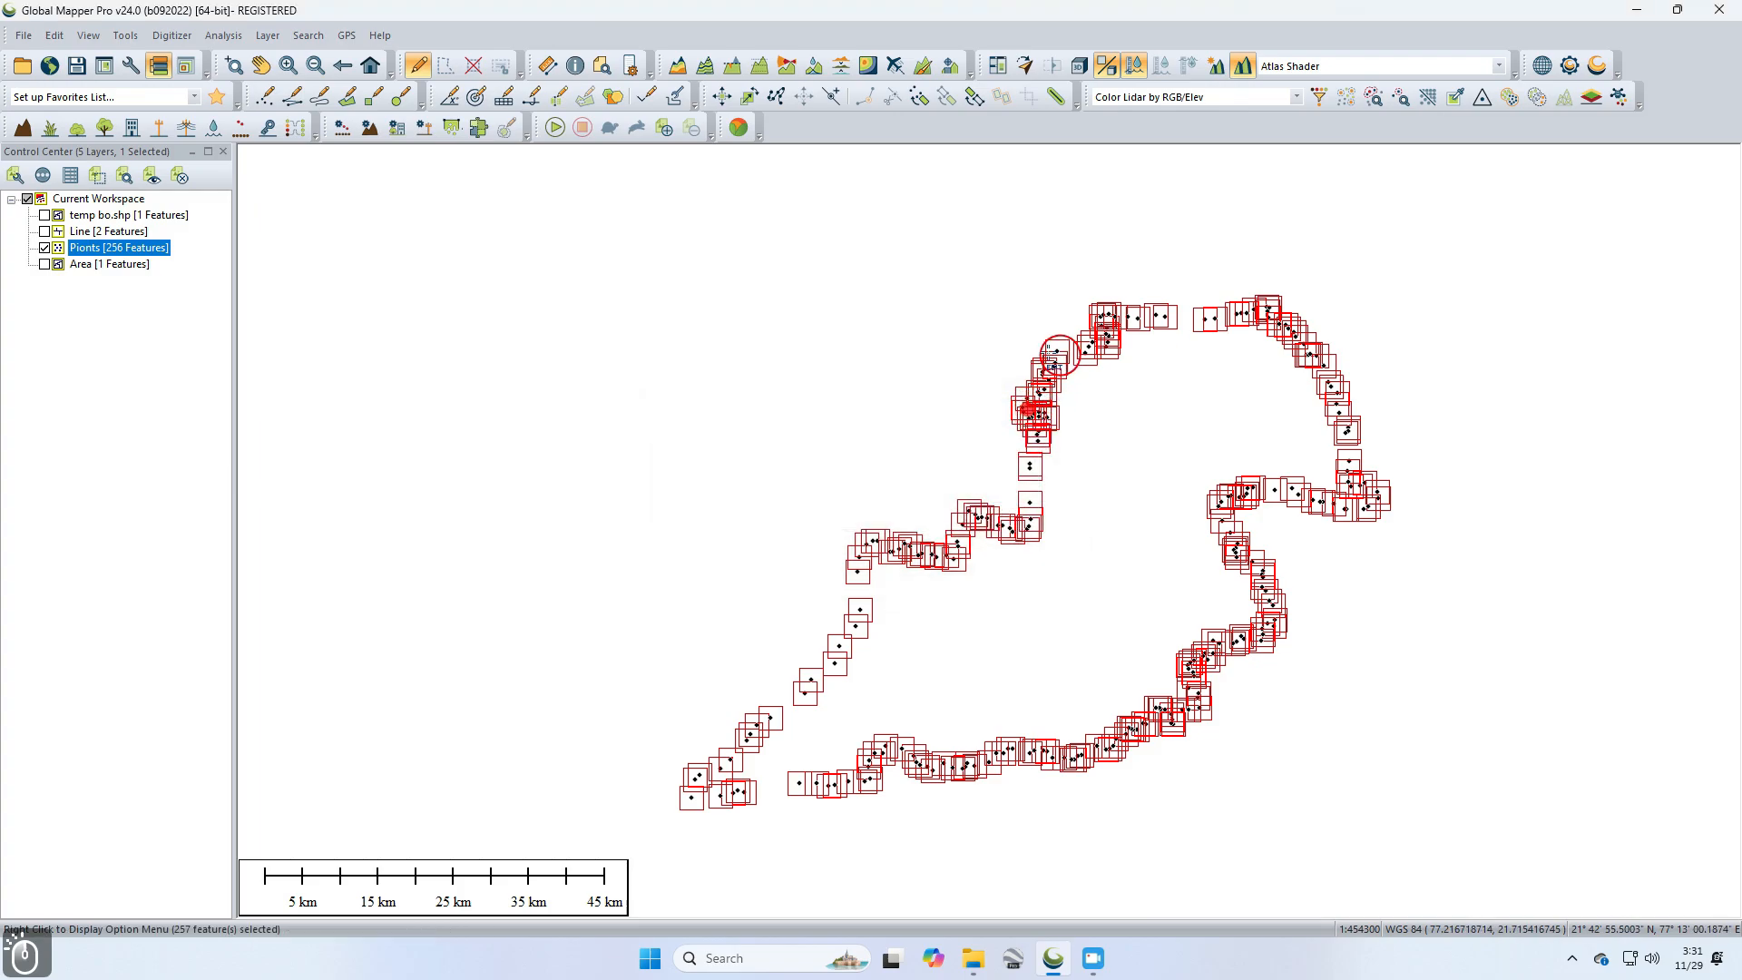
Step: Hide the Pionts layer, show the Line layer, and zoom in to examine its two boundary lines
{"action": "left_click", "coordinate": [43, 247]}
{"action": "left_click", "coordinate": [44, 231]}
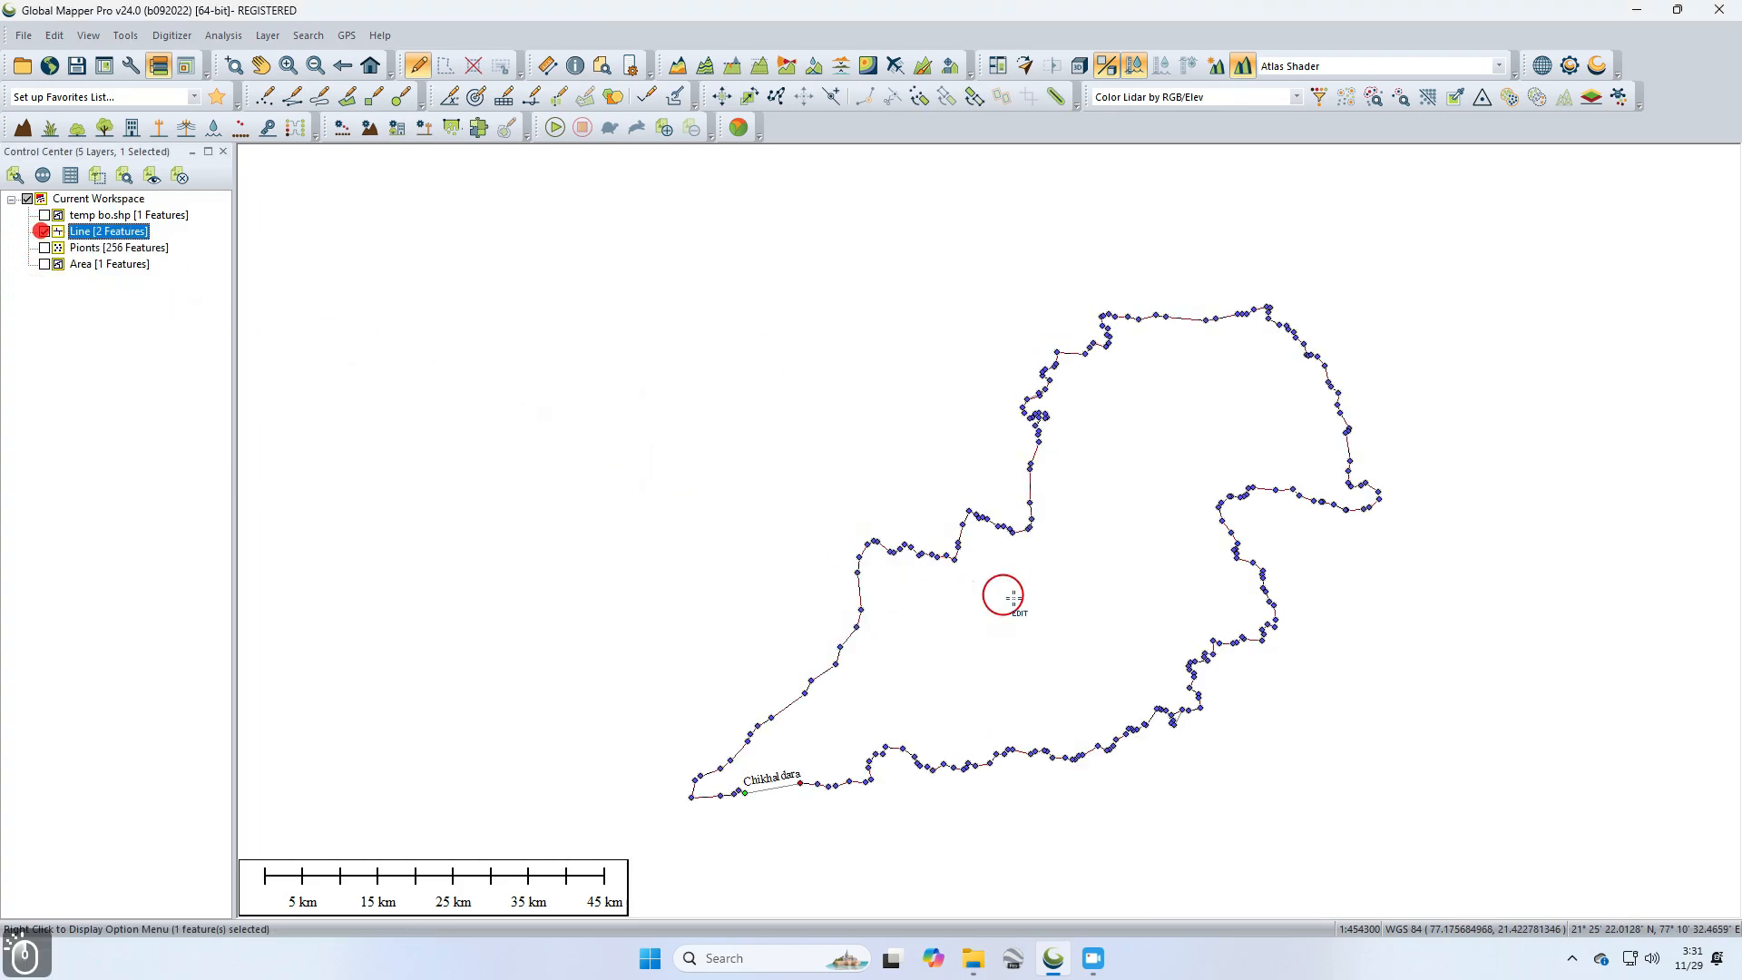
{"action": "left_click", "coordinate": [805, 502]}
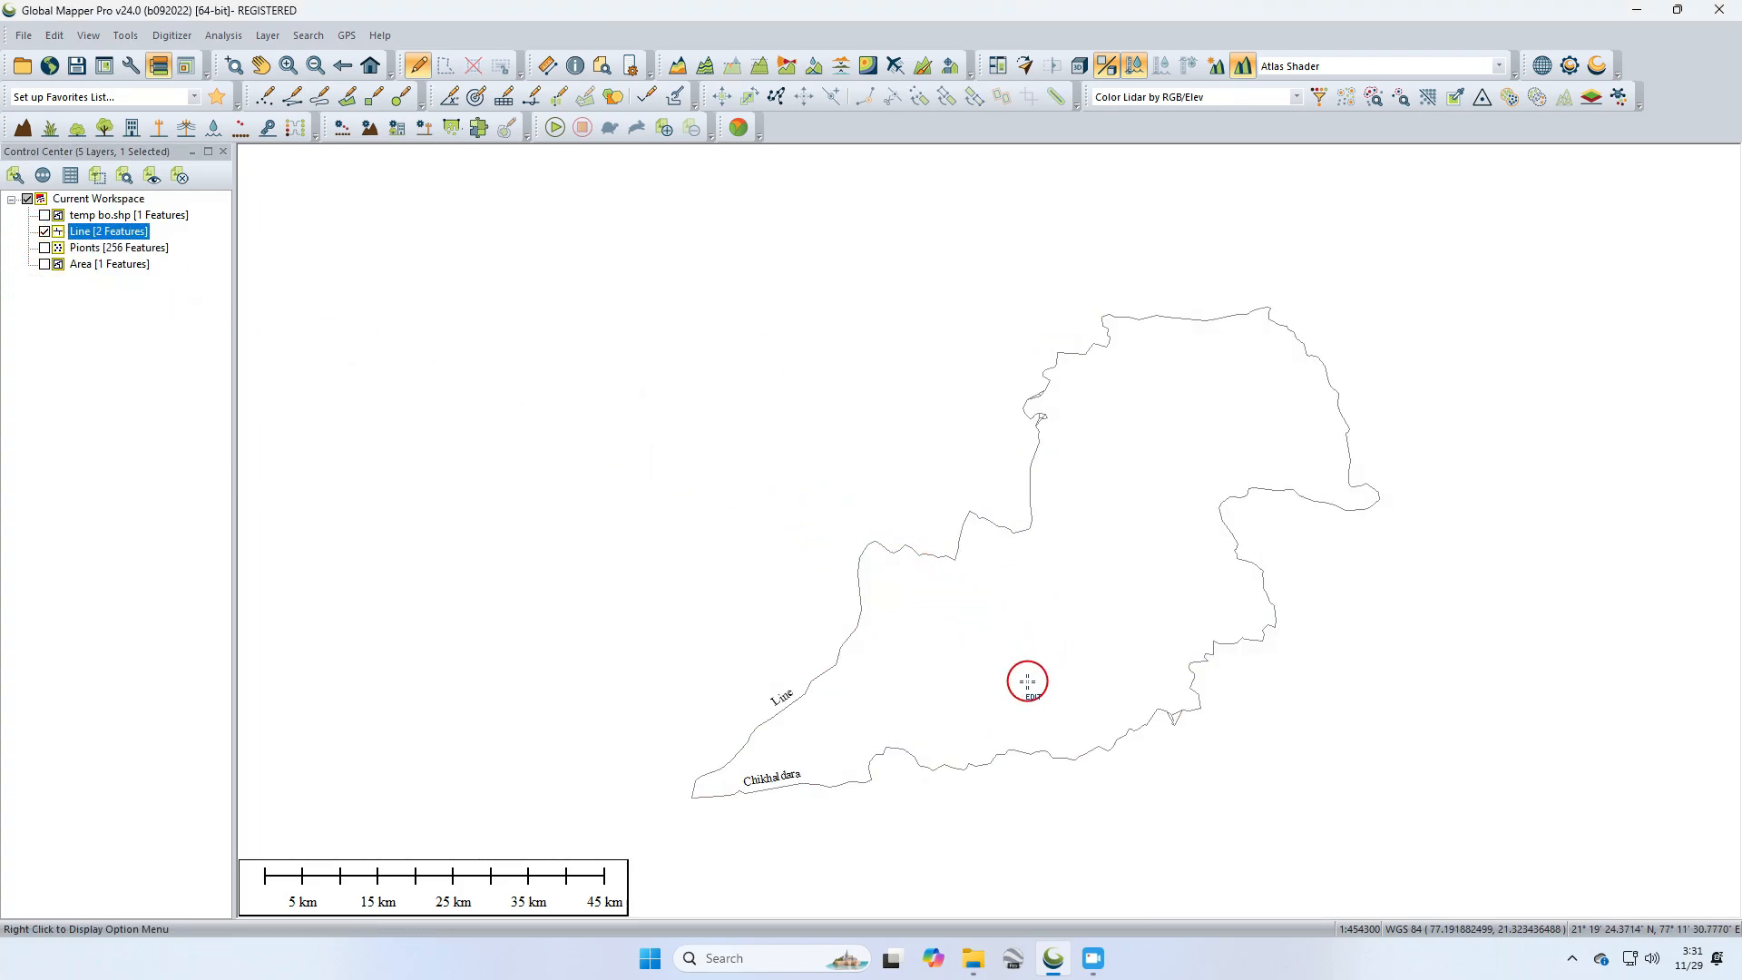
{"action": "left_click_drag", "start_coordinate": [1026, 672], "coordinate": [991, 599]}
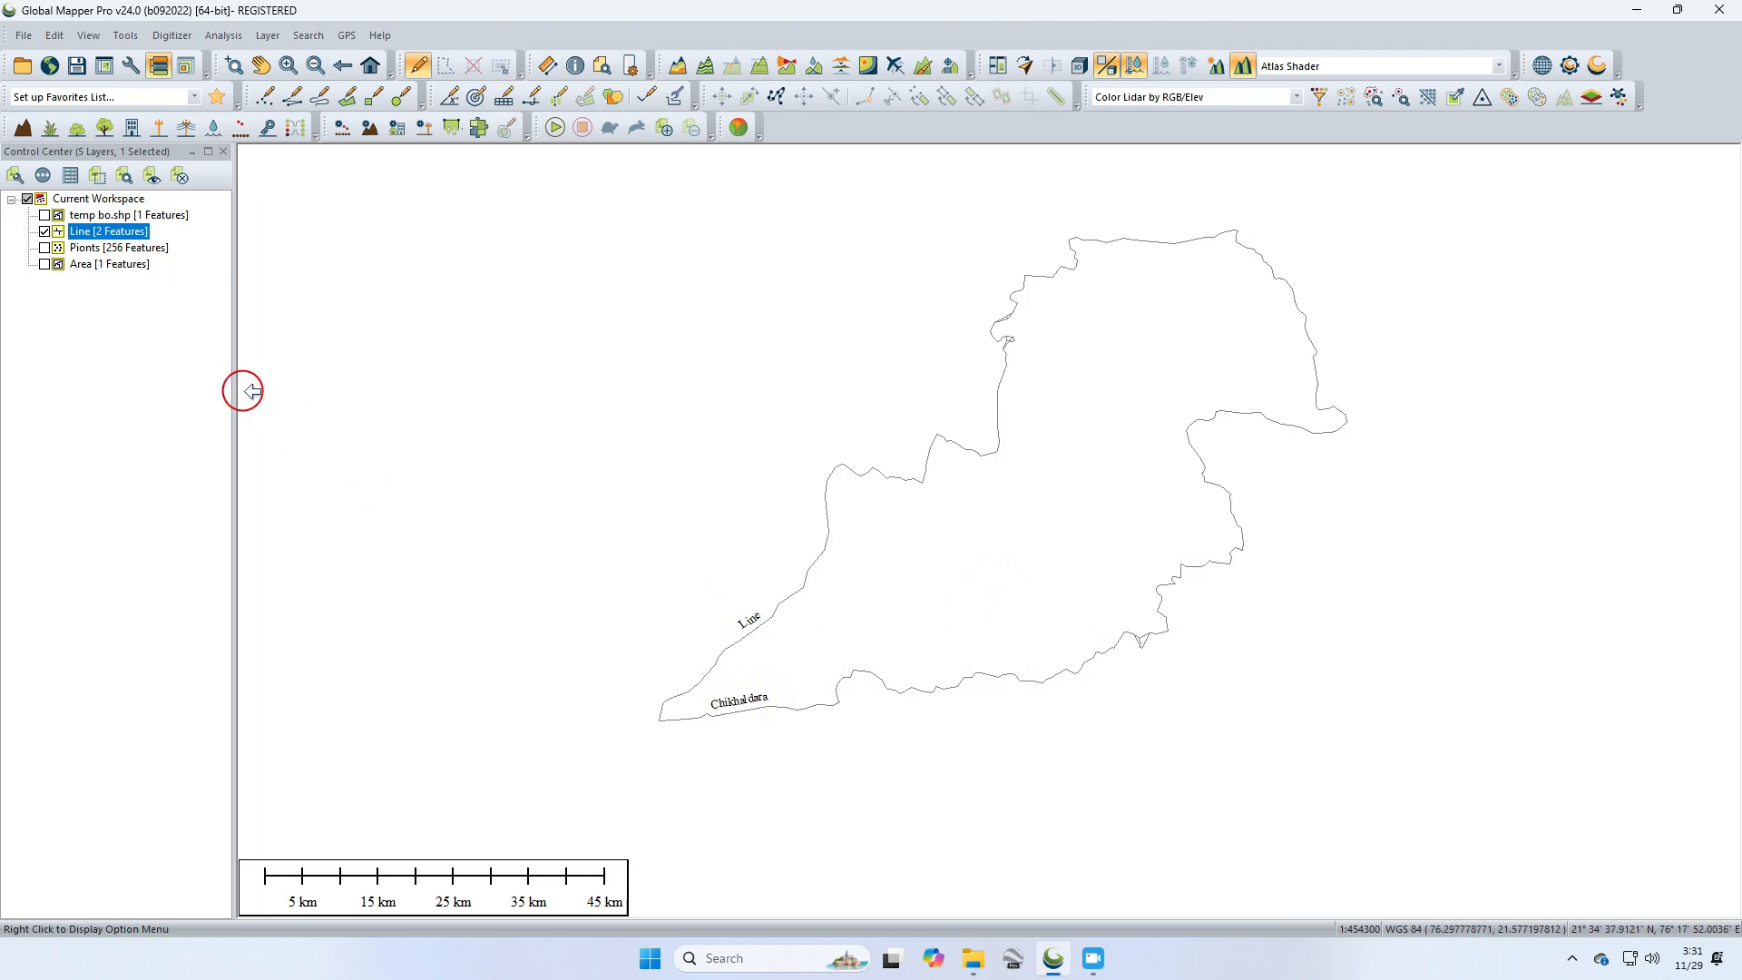
{"action": "left_click", "coordinate": [45, 231]}
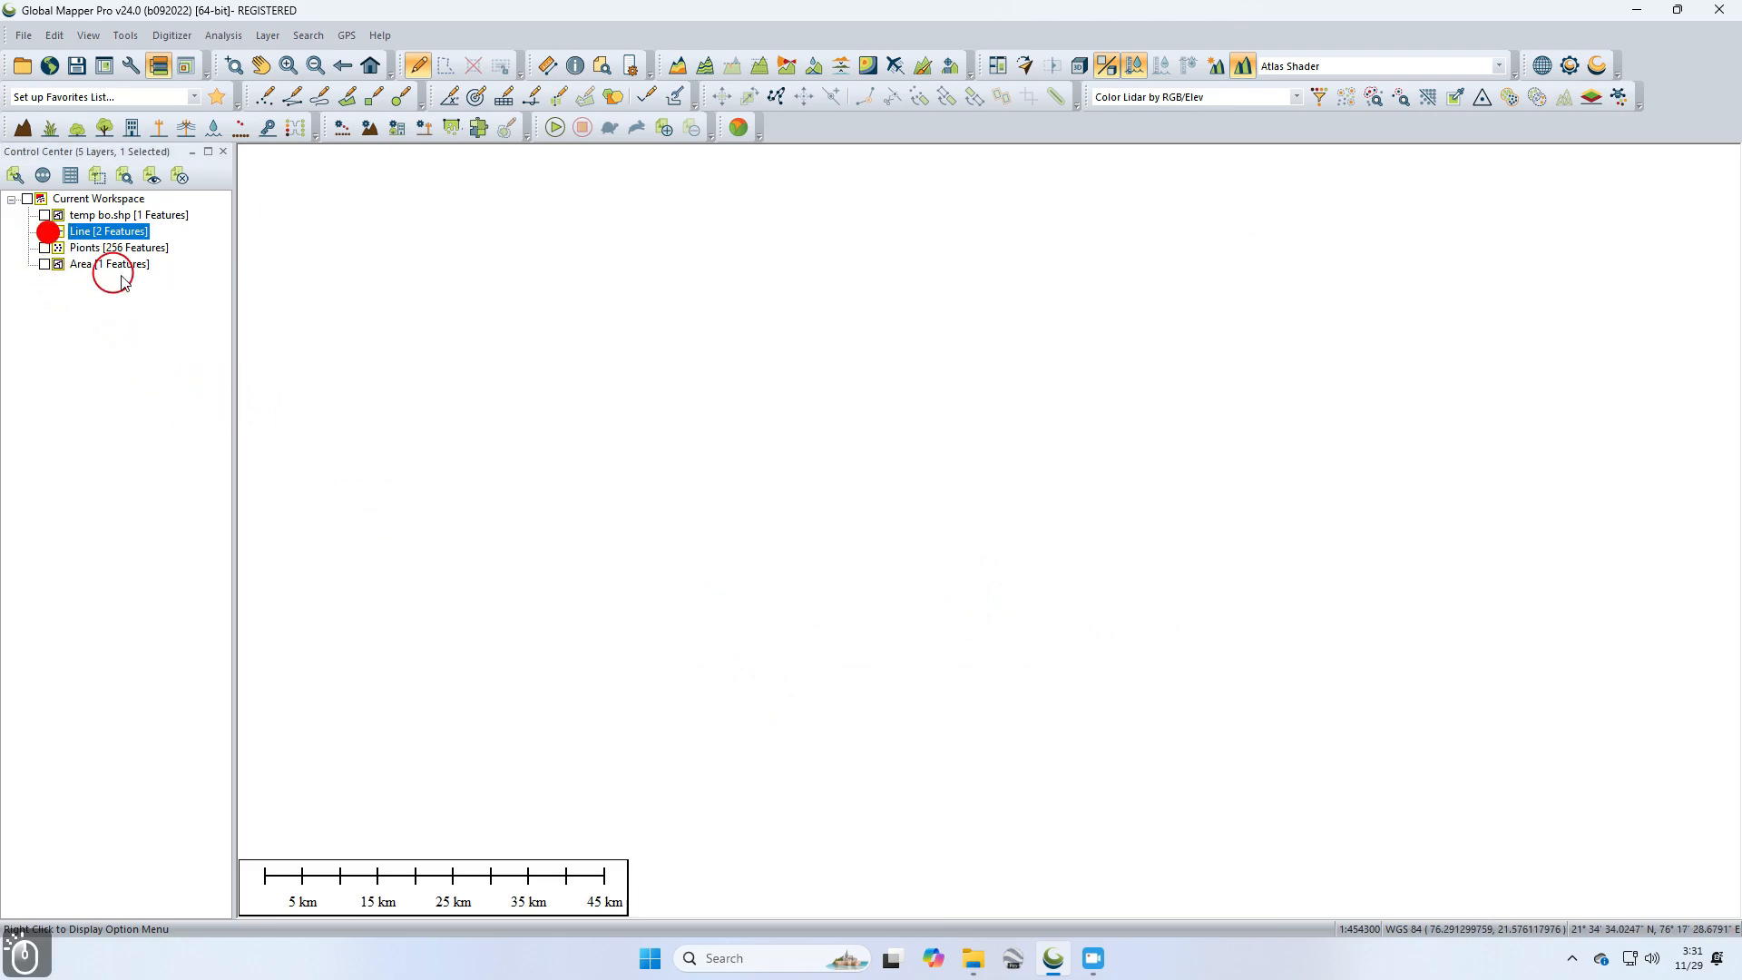
{"action": "left_click", "coordinate": [44, 232]}
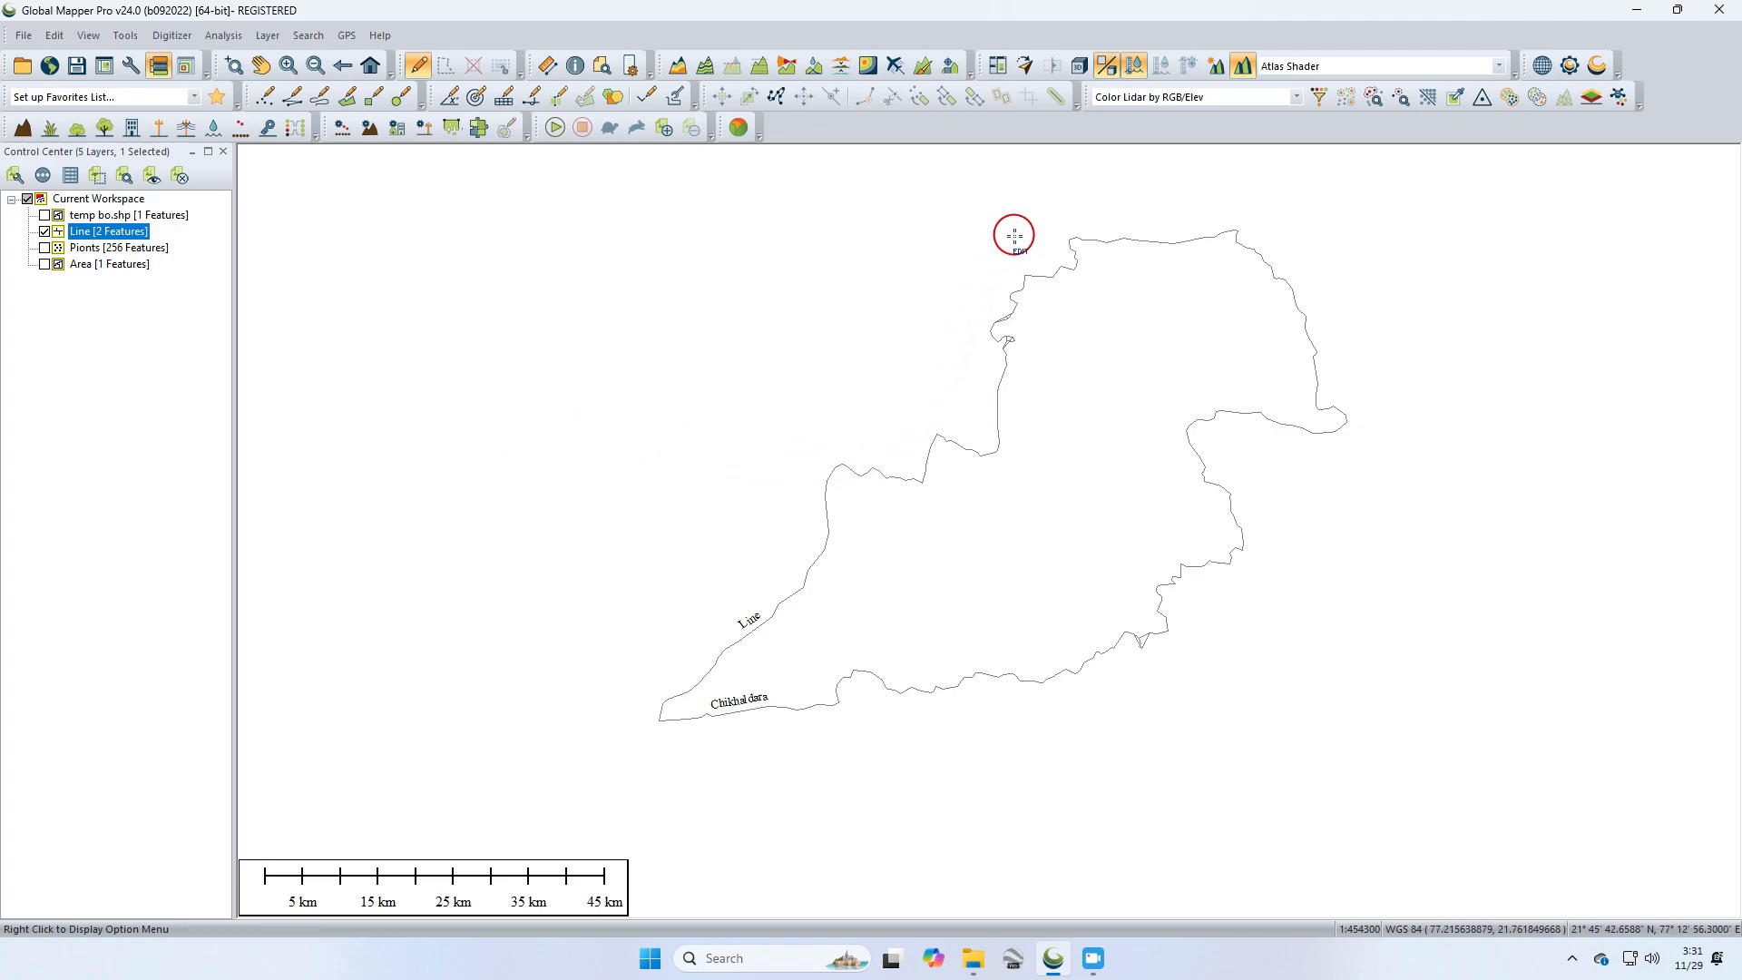
{"action": "scroll", "coordinate": [993, 311], "scroll_direction": "up", "scroll_amount": 3}
{"action": "scroll", "coordinate": [1038, 342], "scroll_direction": "down", "scroll_amount": 3}
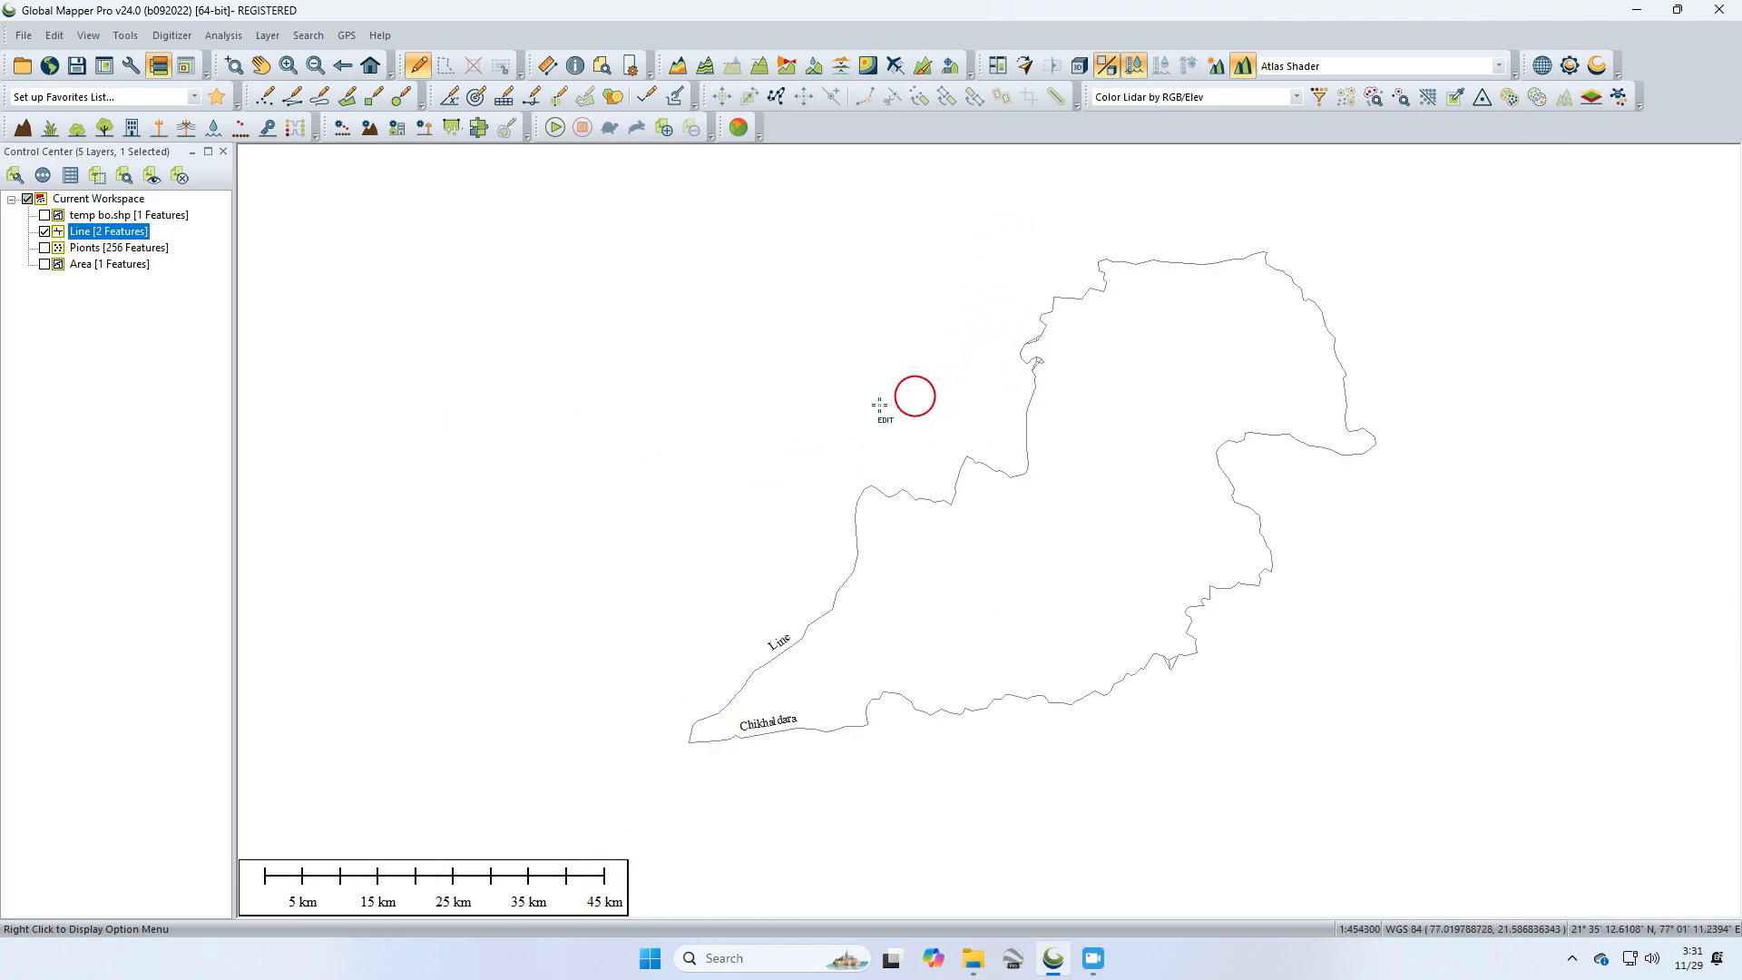
{"action": "scroll", "coordinate": [917, 396], "scroll_direction": "up", "scroll_amount": 1}
{"action": "scroll", "coordinate": [918, 369], "scroll_direction": "down", "scroll_amount": 3}
{"action": "scroll", "coordinate": [920, 374], "scroll_direction": "up", "scroll_amount": 3}
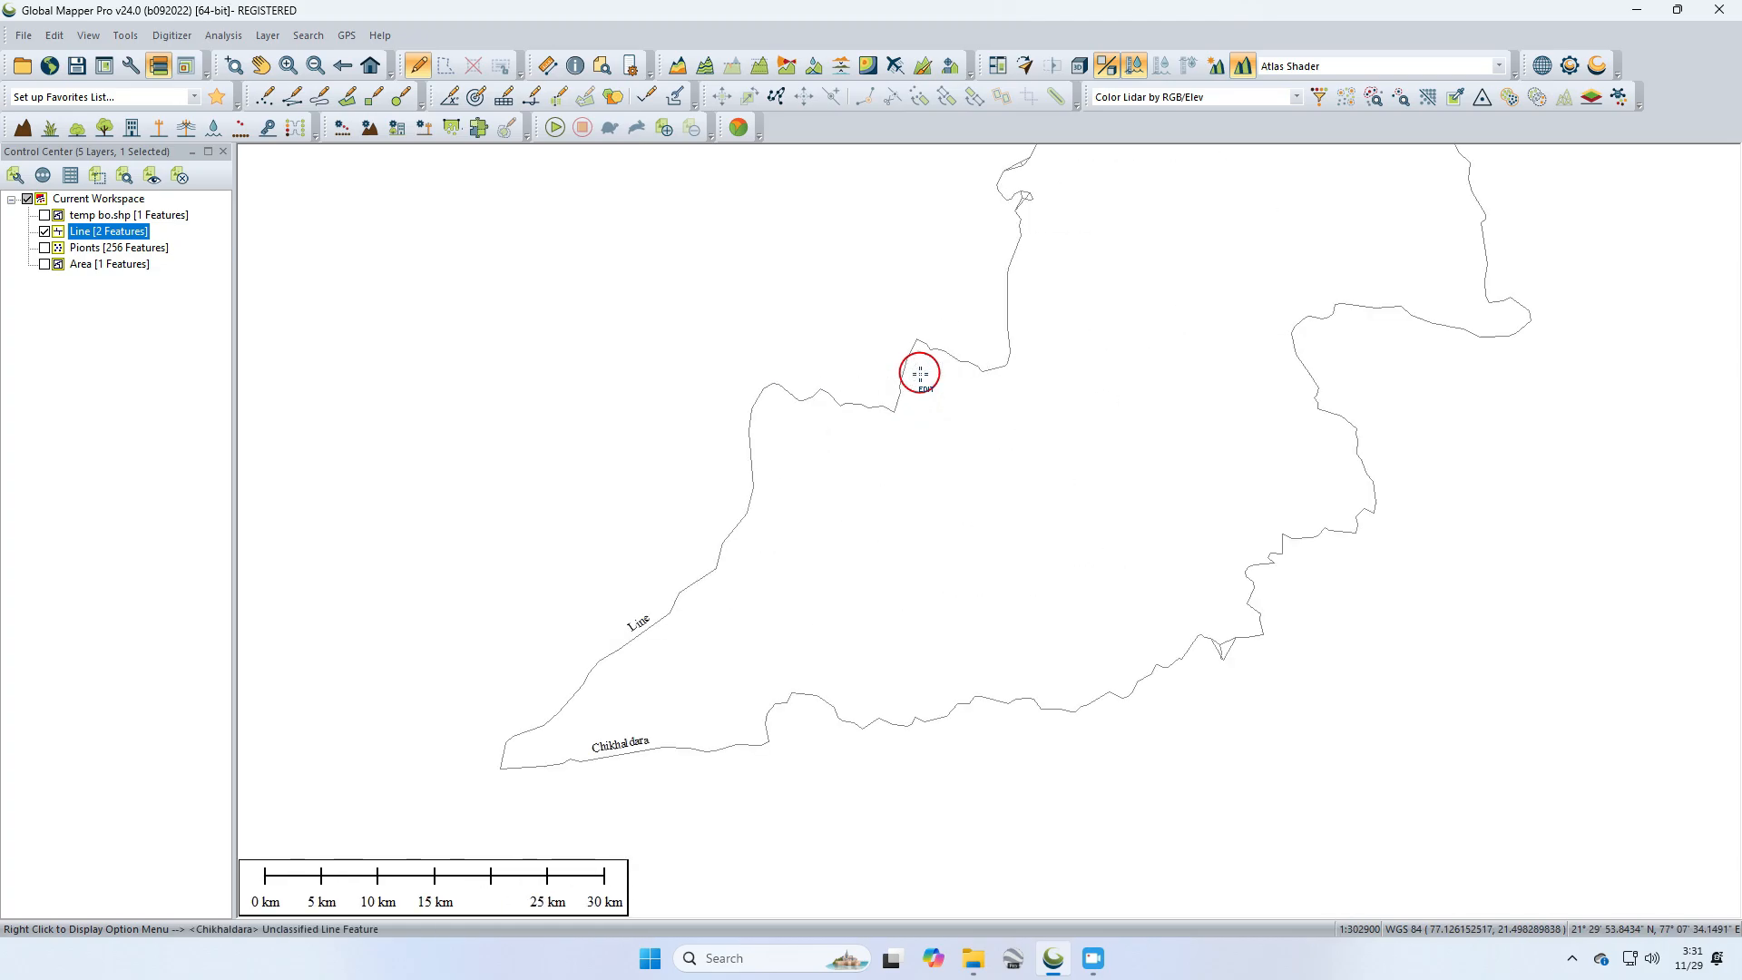
{"action": "scroll", "coordinate": [920, 374], "scroll_direction": "up", "scroll_amount": 1}
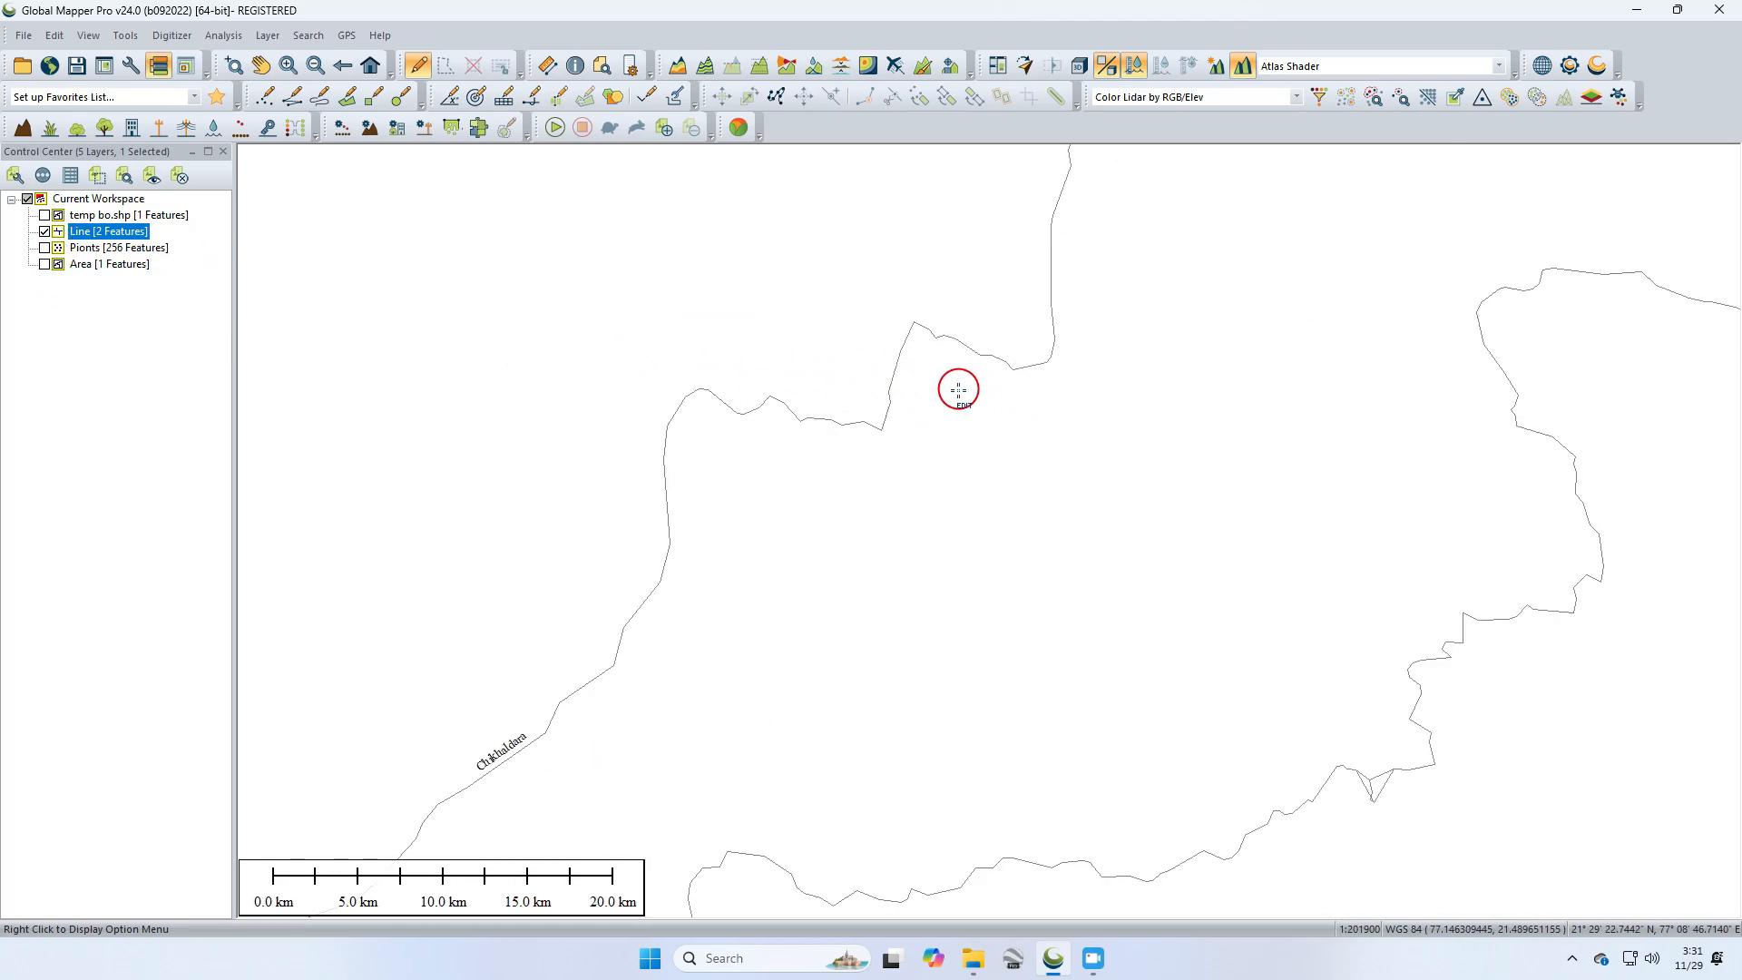
Step: Select a vertex at the western bend of the Line boundary and move it slightly north
{"action": "left_click_drag", "start_coordinate": [959, 390], "coordinate": [821, 399]}
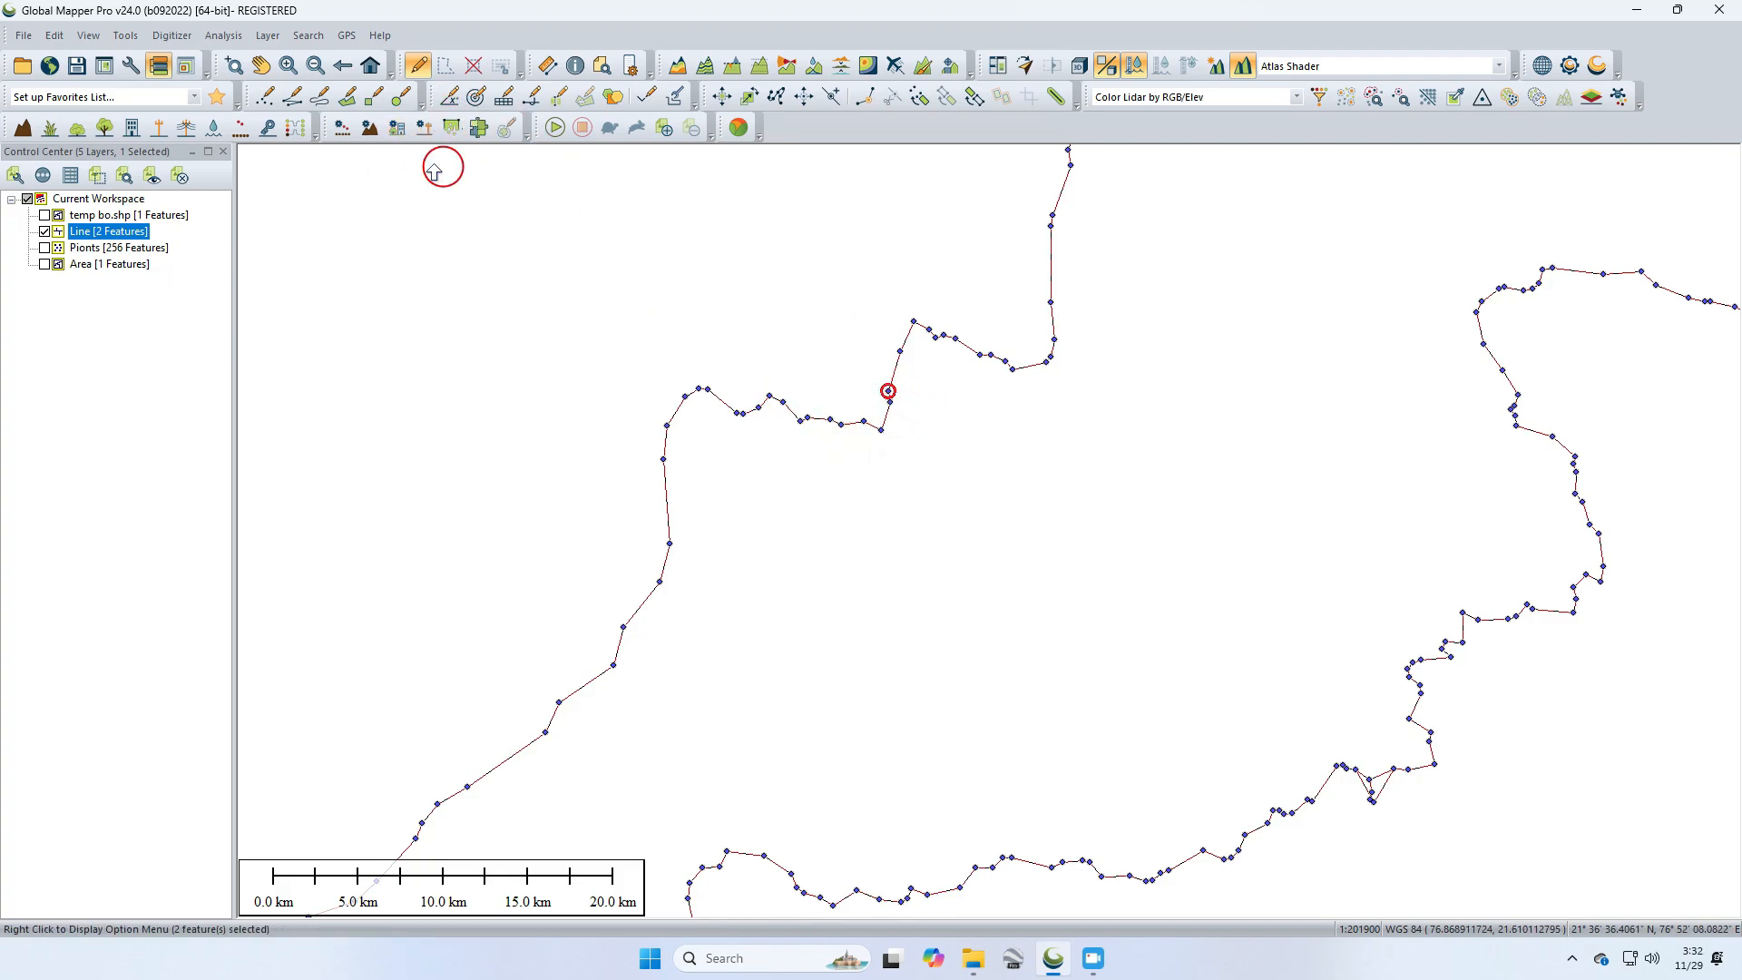
{"action": "right_click", "coordinate": [888, 390]}
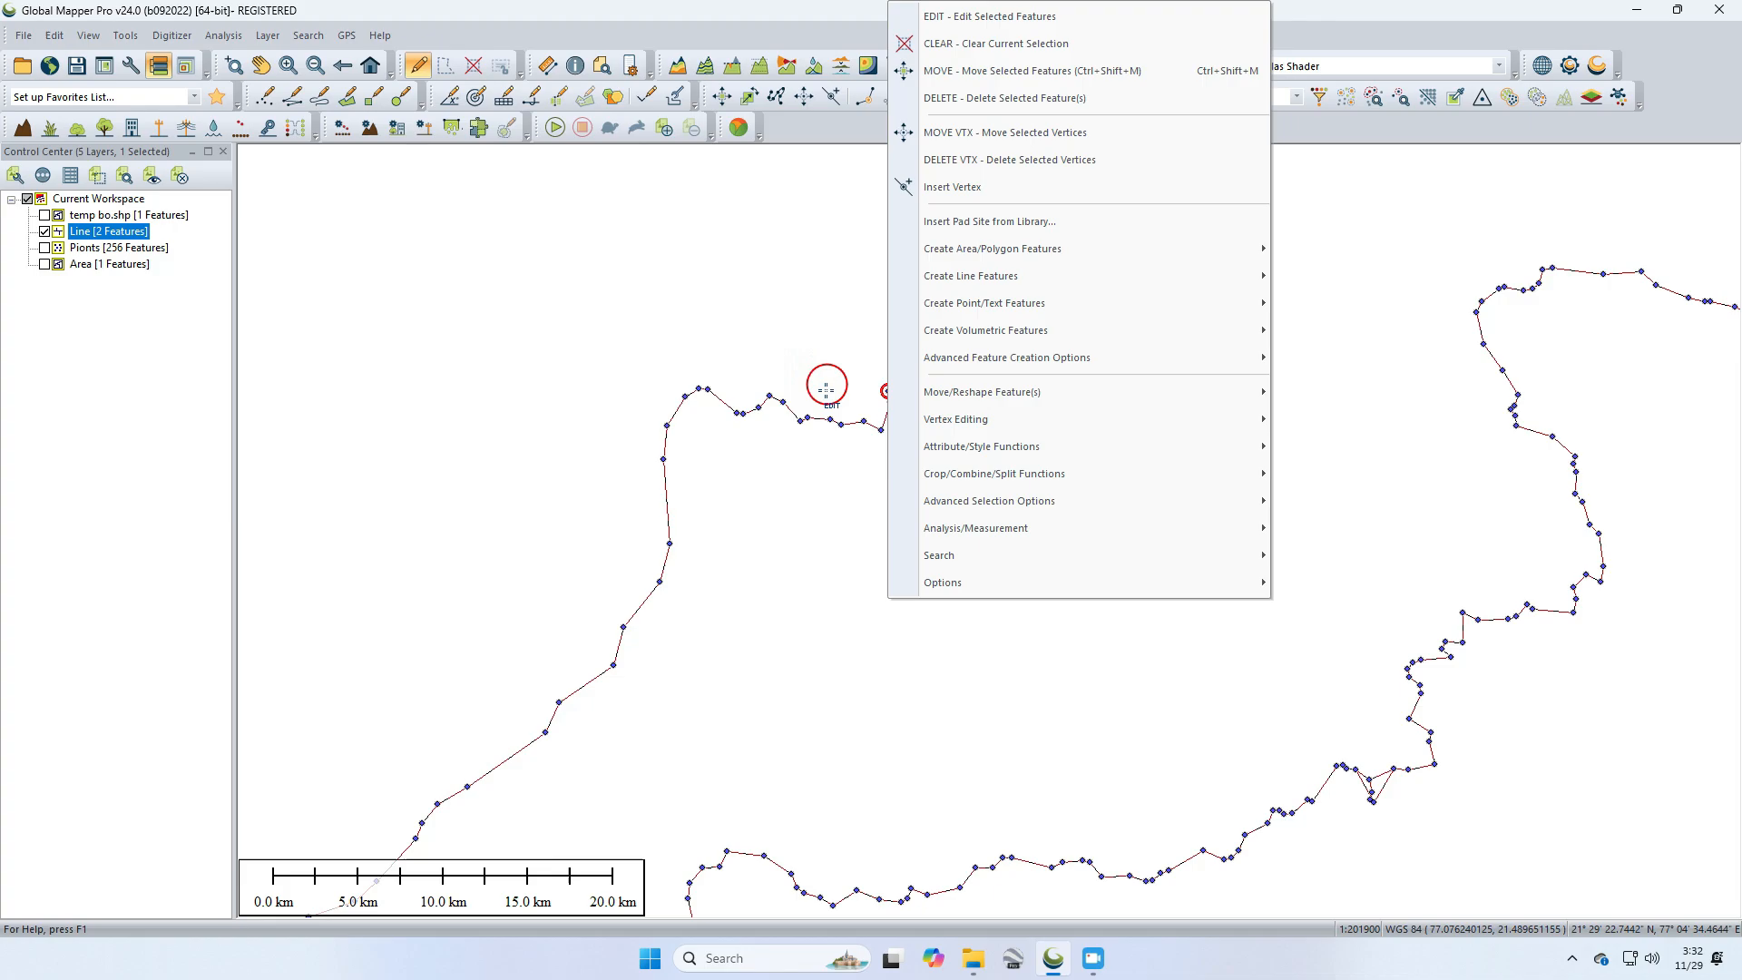
{"action": "left_click", "coordinate": [853, 445]}
{"action": "left_click", "coordinate": [888, 426]}
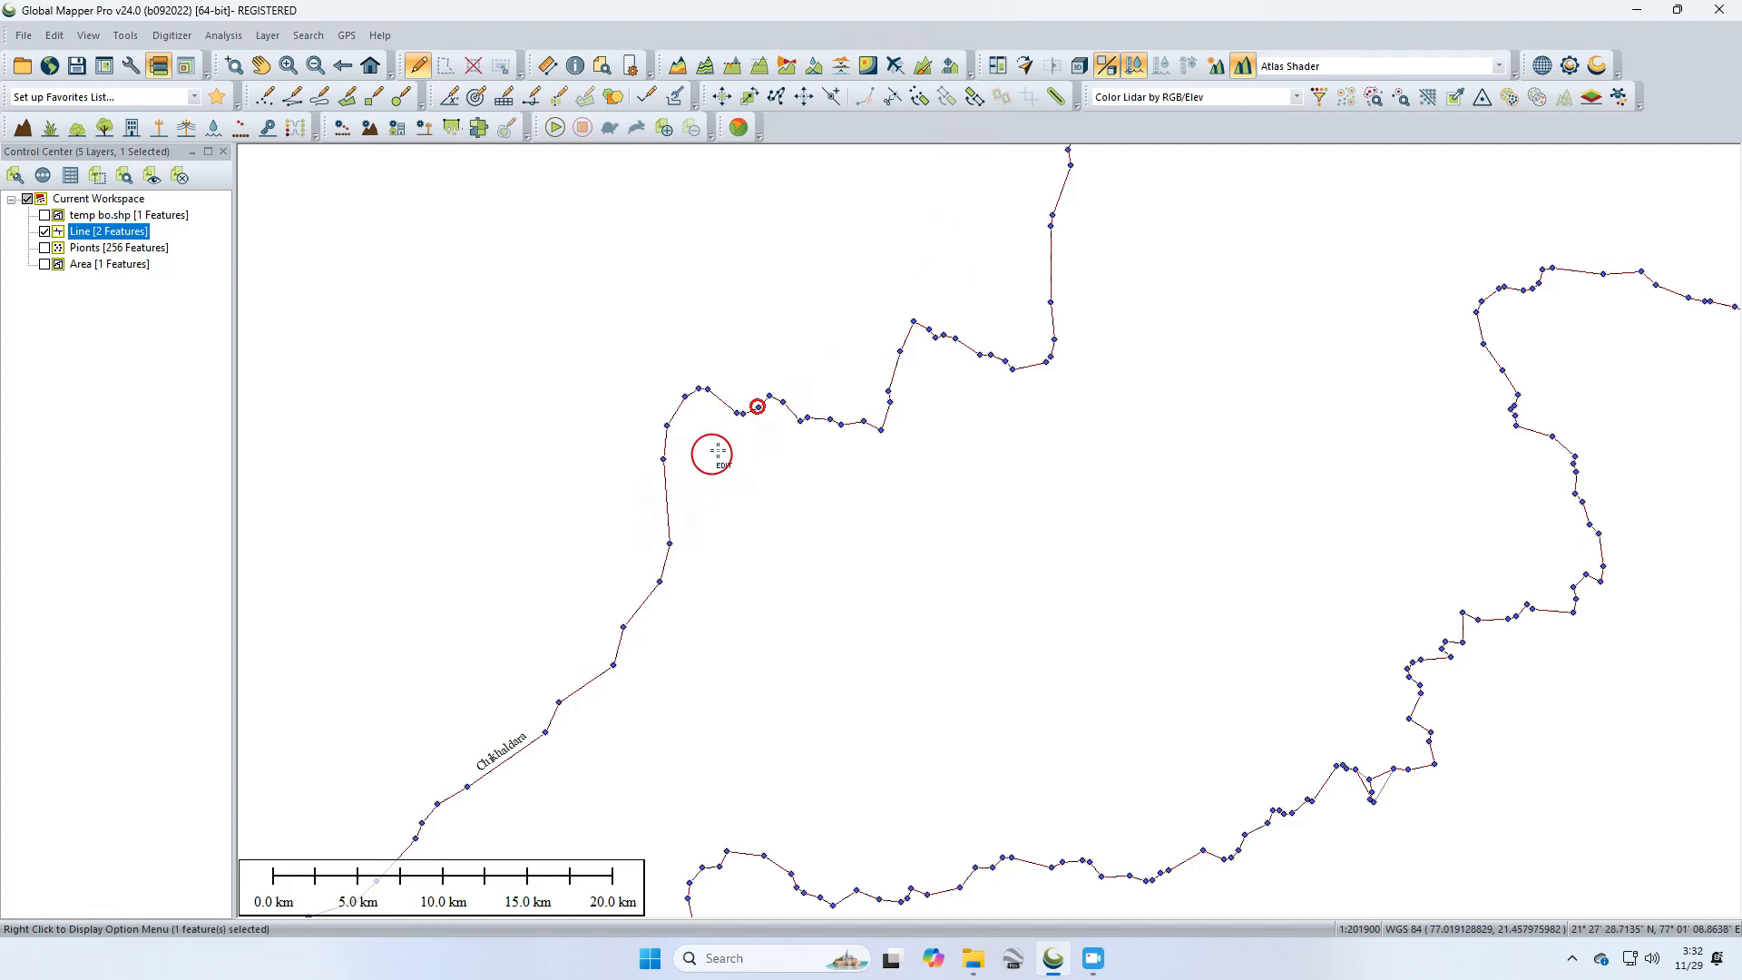
{"action": "right_click", "coordinate": [756, 407]}
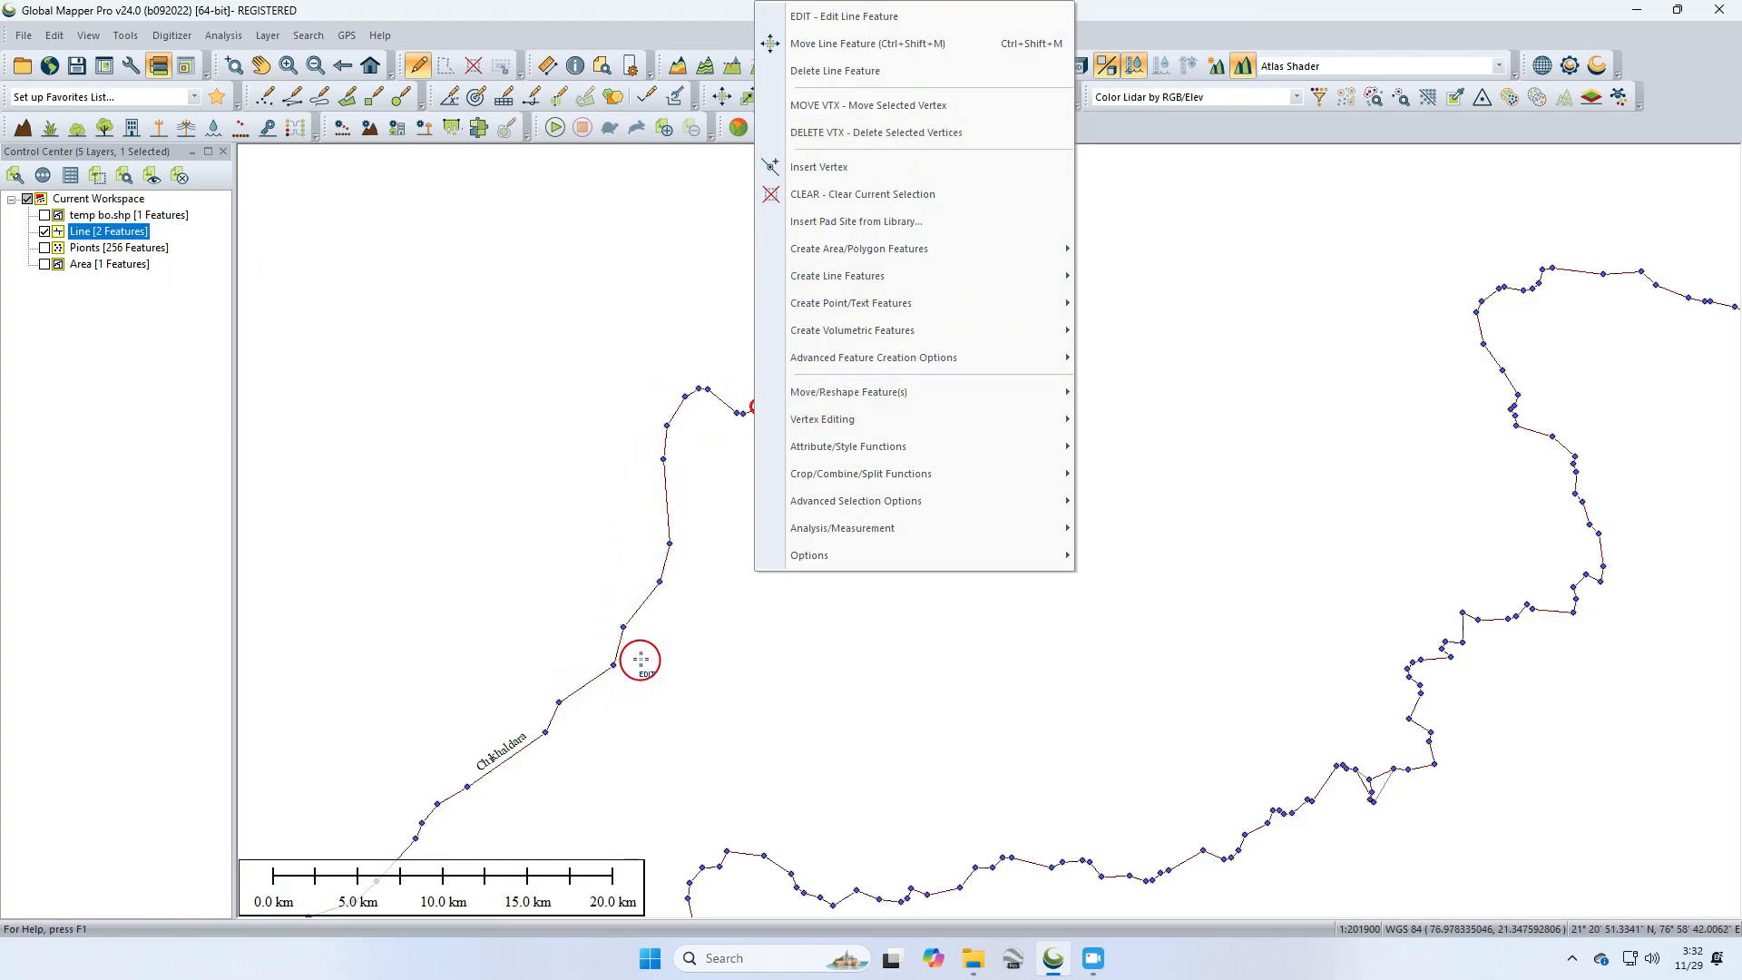
{"action": "left_click", "coordinate": [853, 107]}
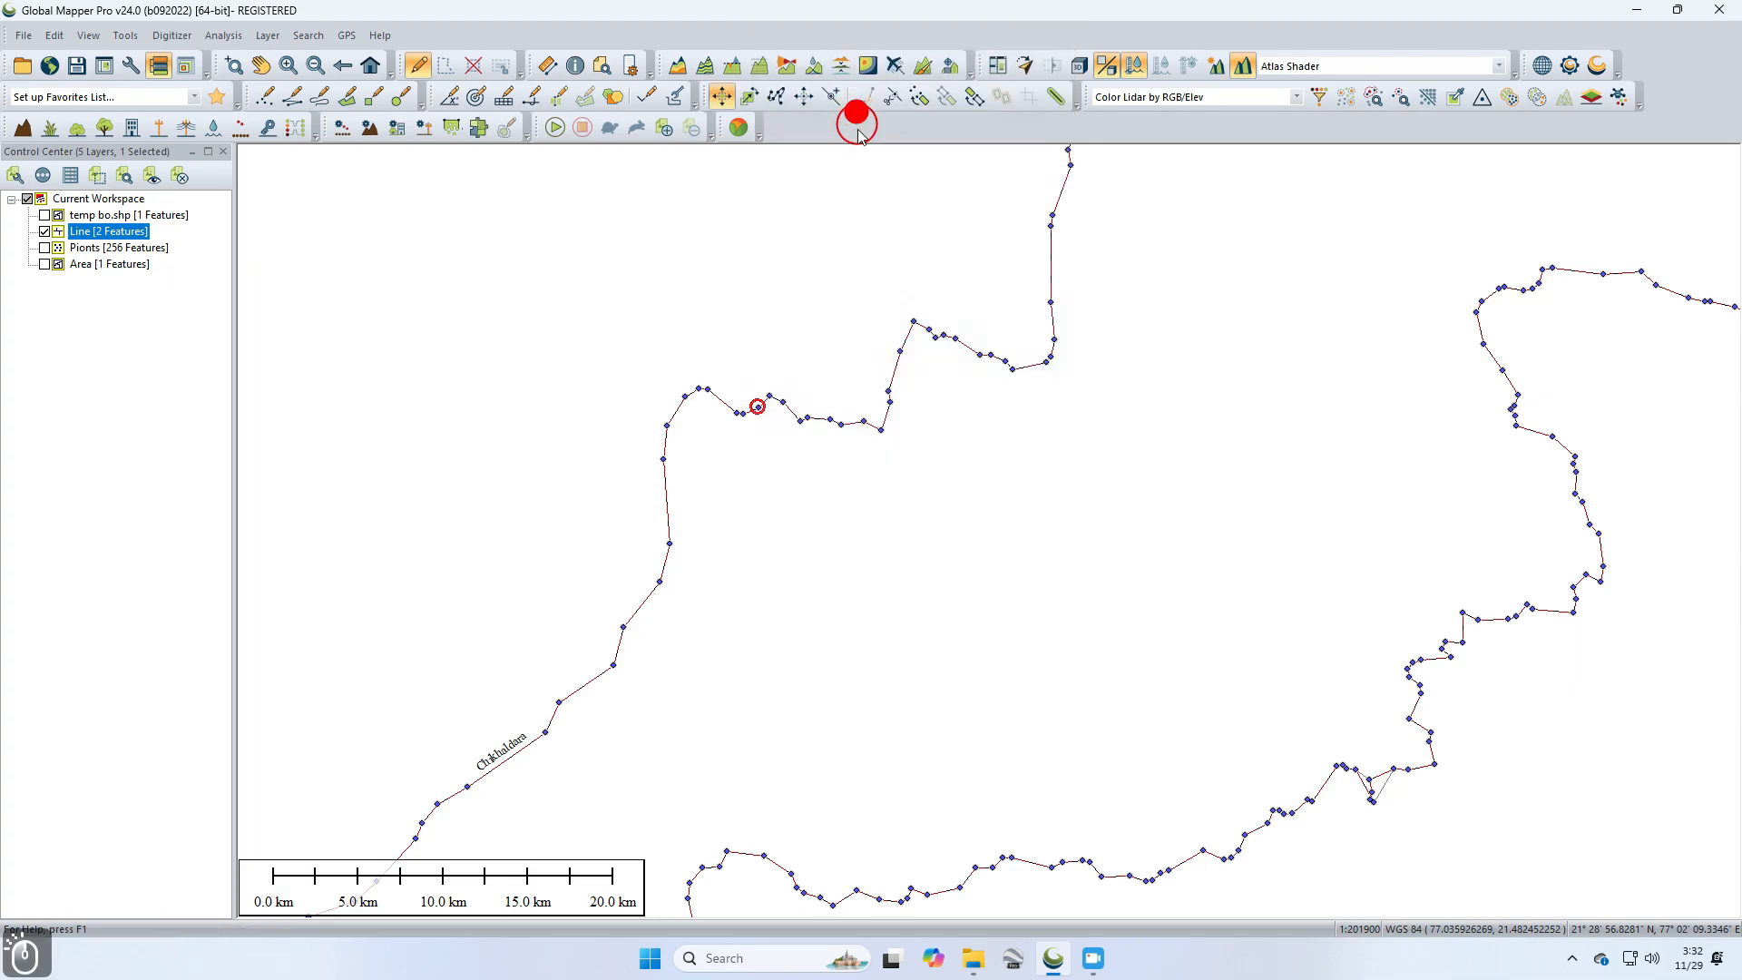
{"action": "left_click_drag", "start_coordinate": [757, 407], "coordinate": [745, 376]}
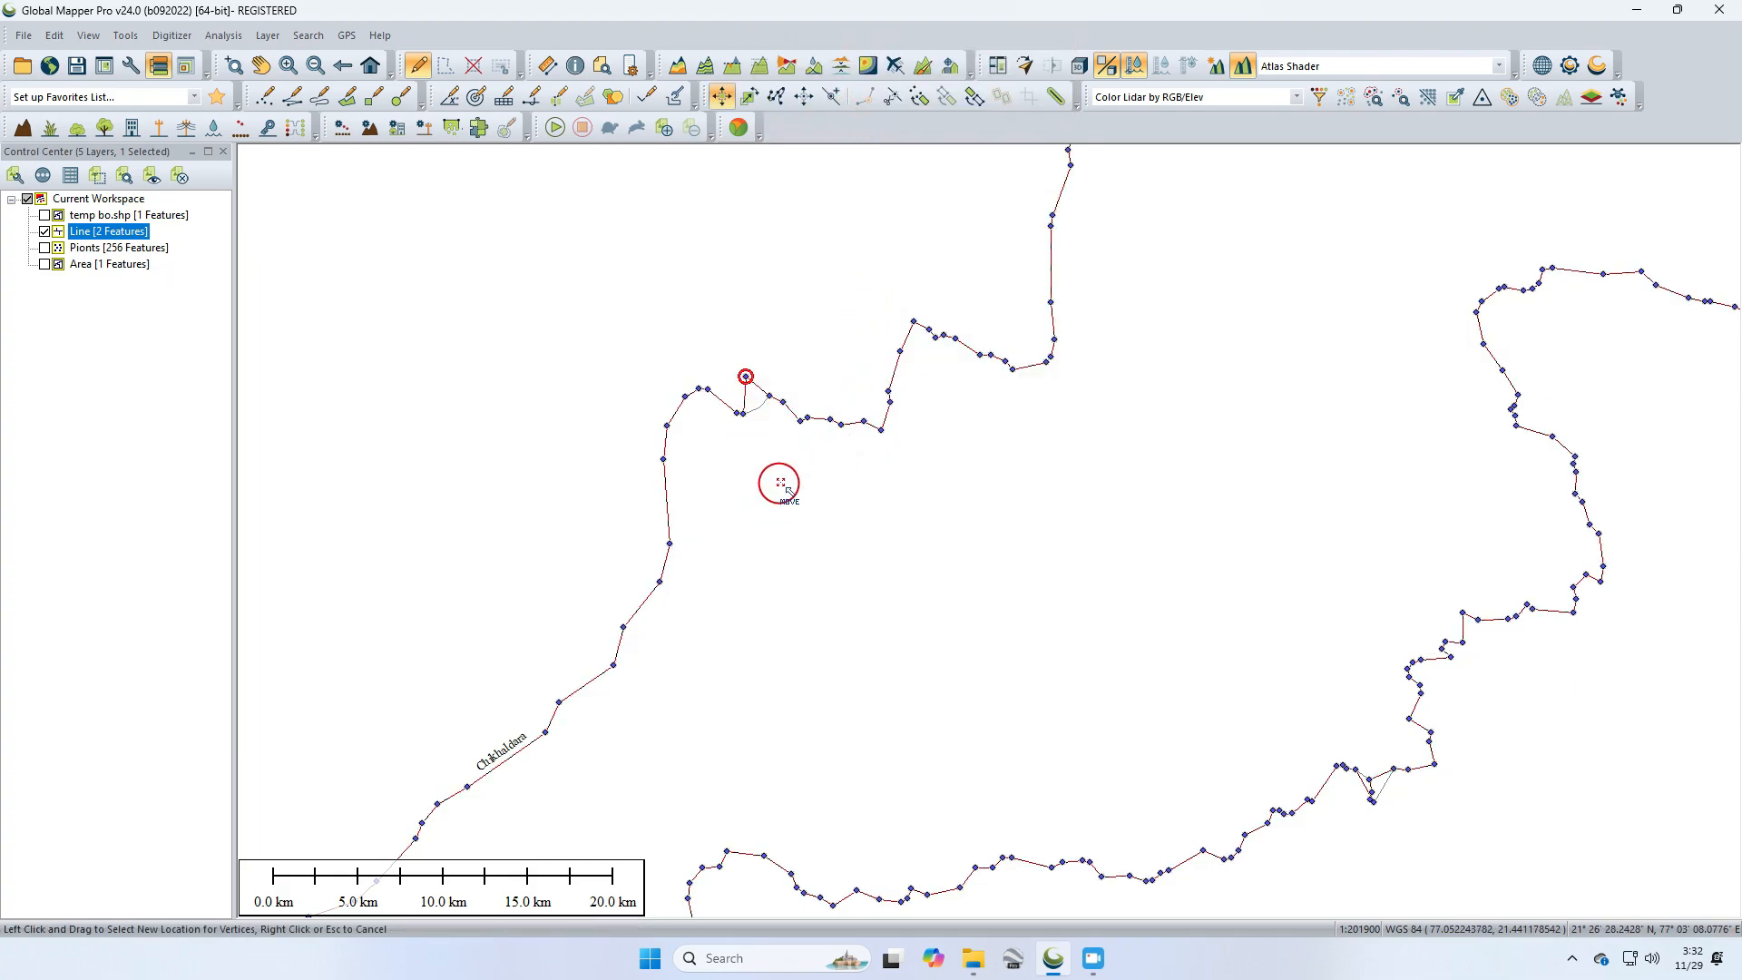
Step: Select the neighbouring vertex to the west on the same line and delete it
{"action": "left_click", "coordinate": [781, 483]}
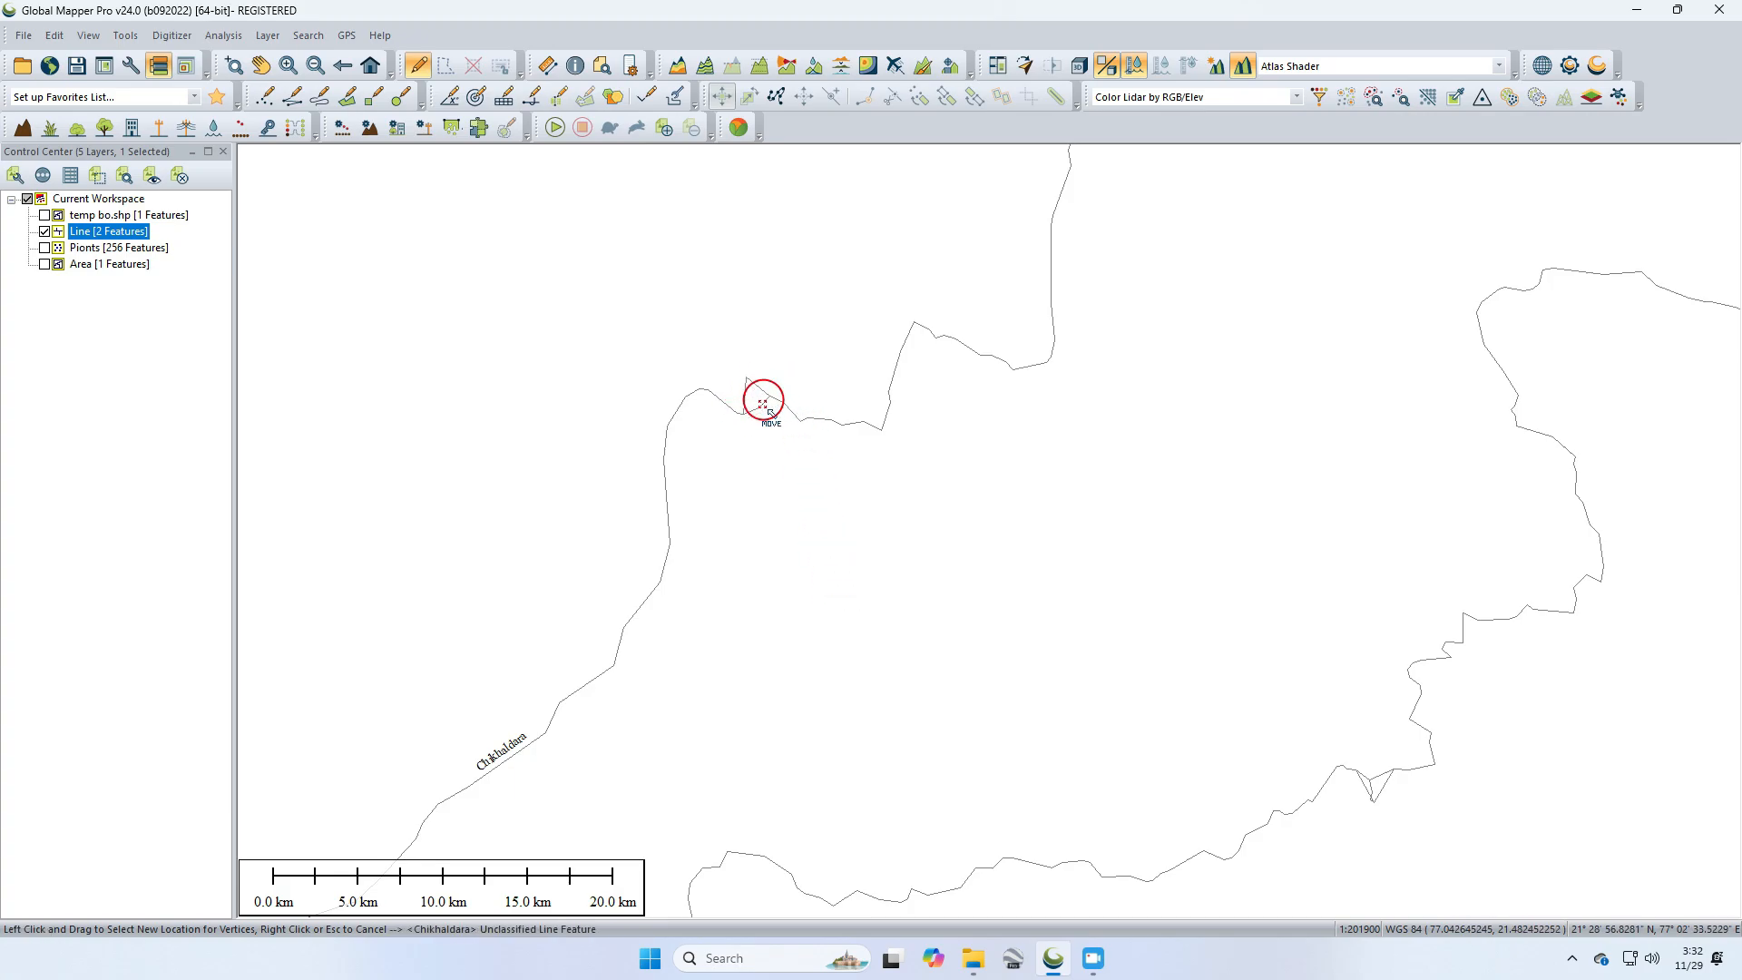
{"action": "left_click", "coordinate": [709, 390]}
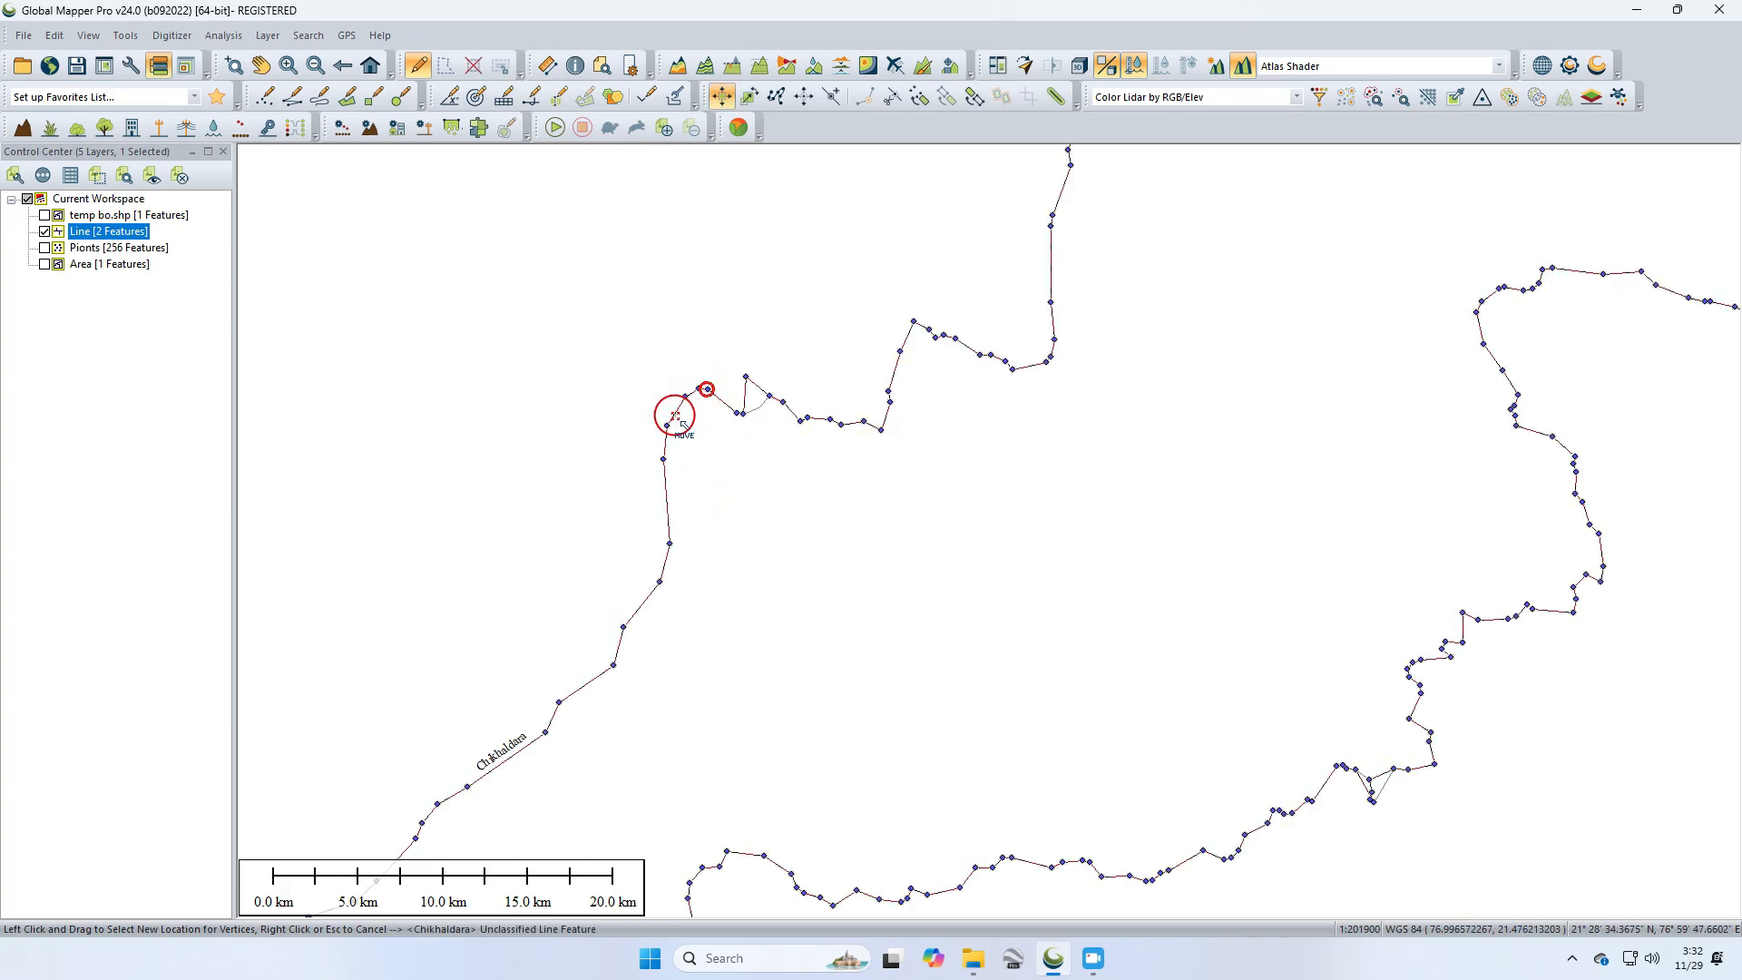
{"action": "right_click", "coordinate": [707, 390]}
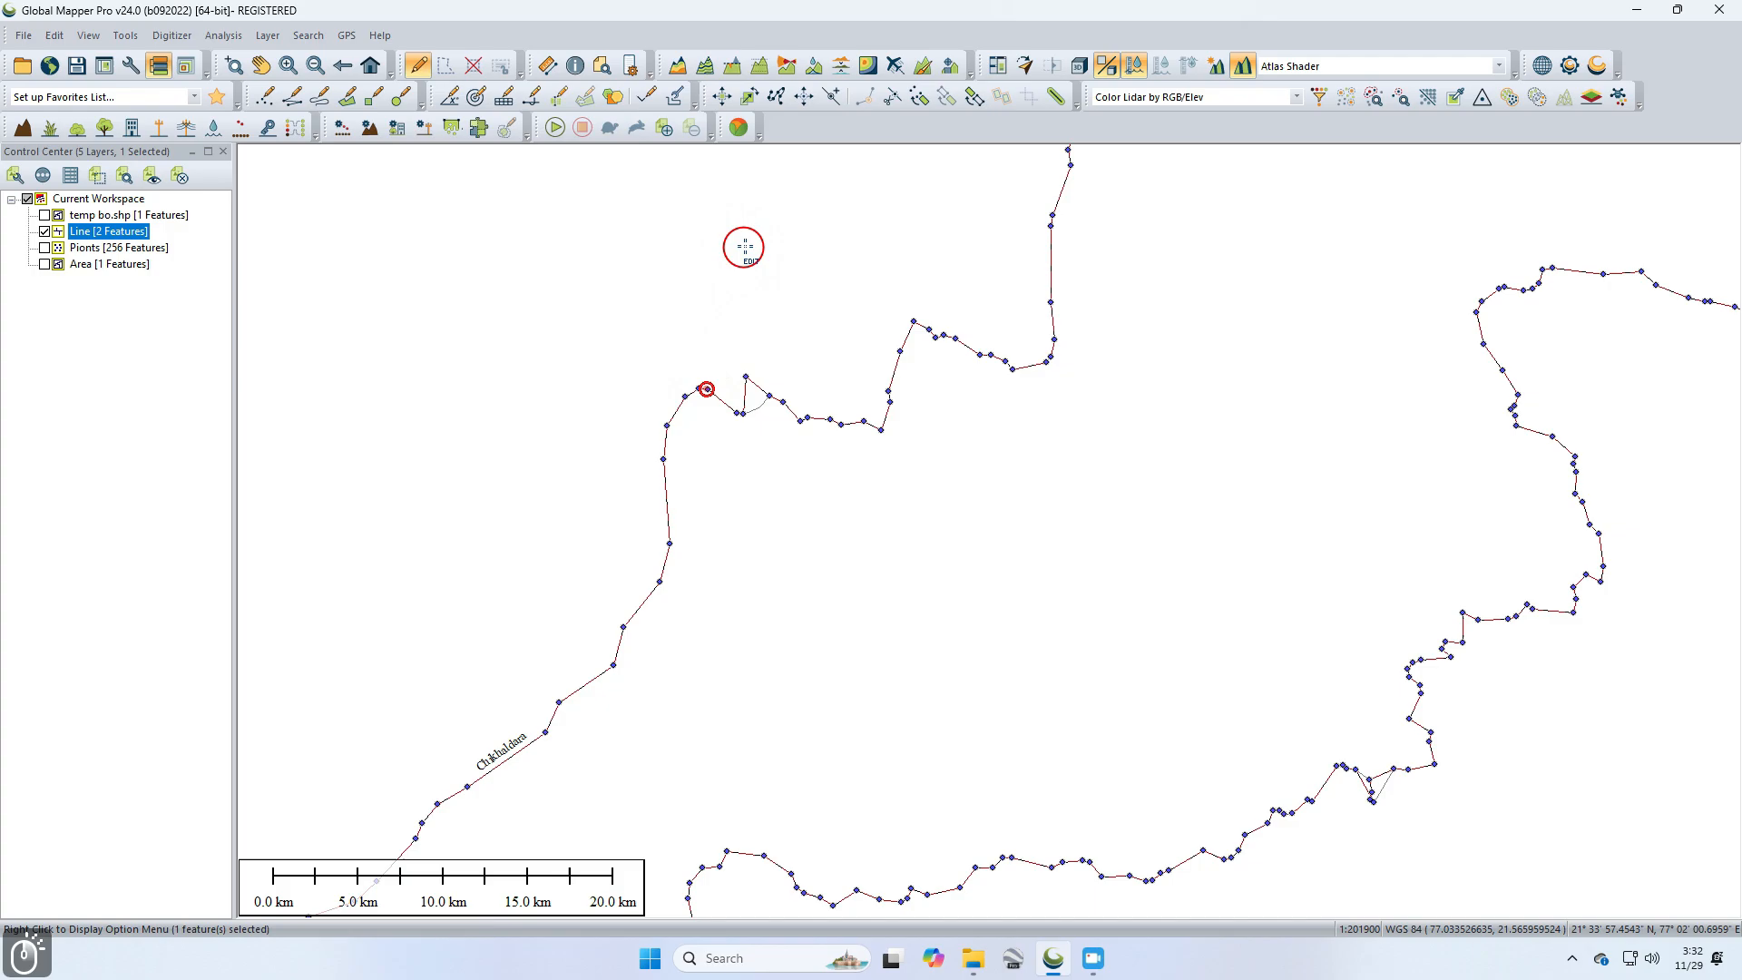
{"action": "right_click", "coordinate": [708, 389]}
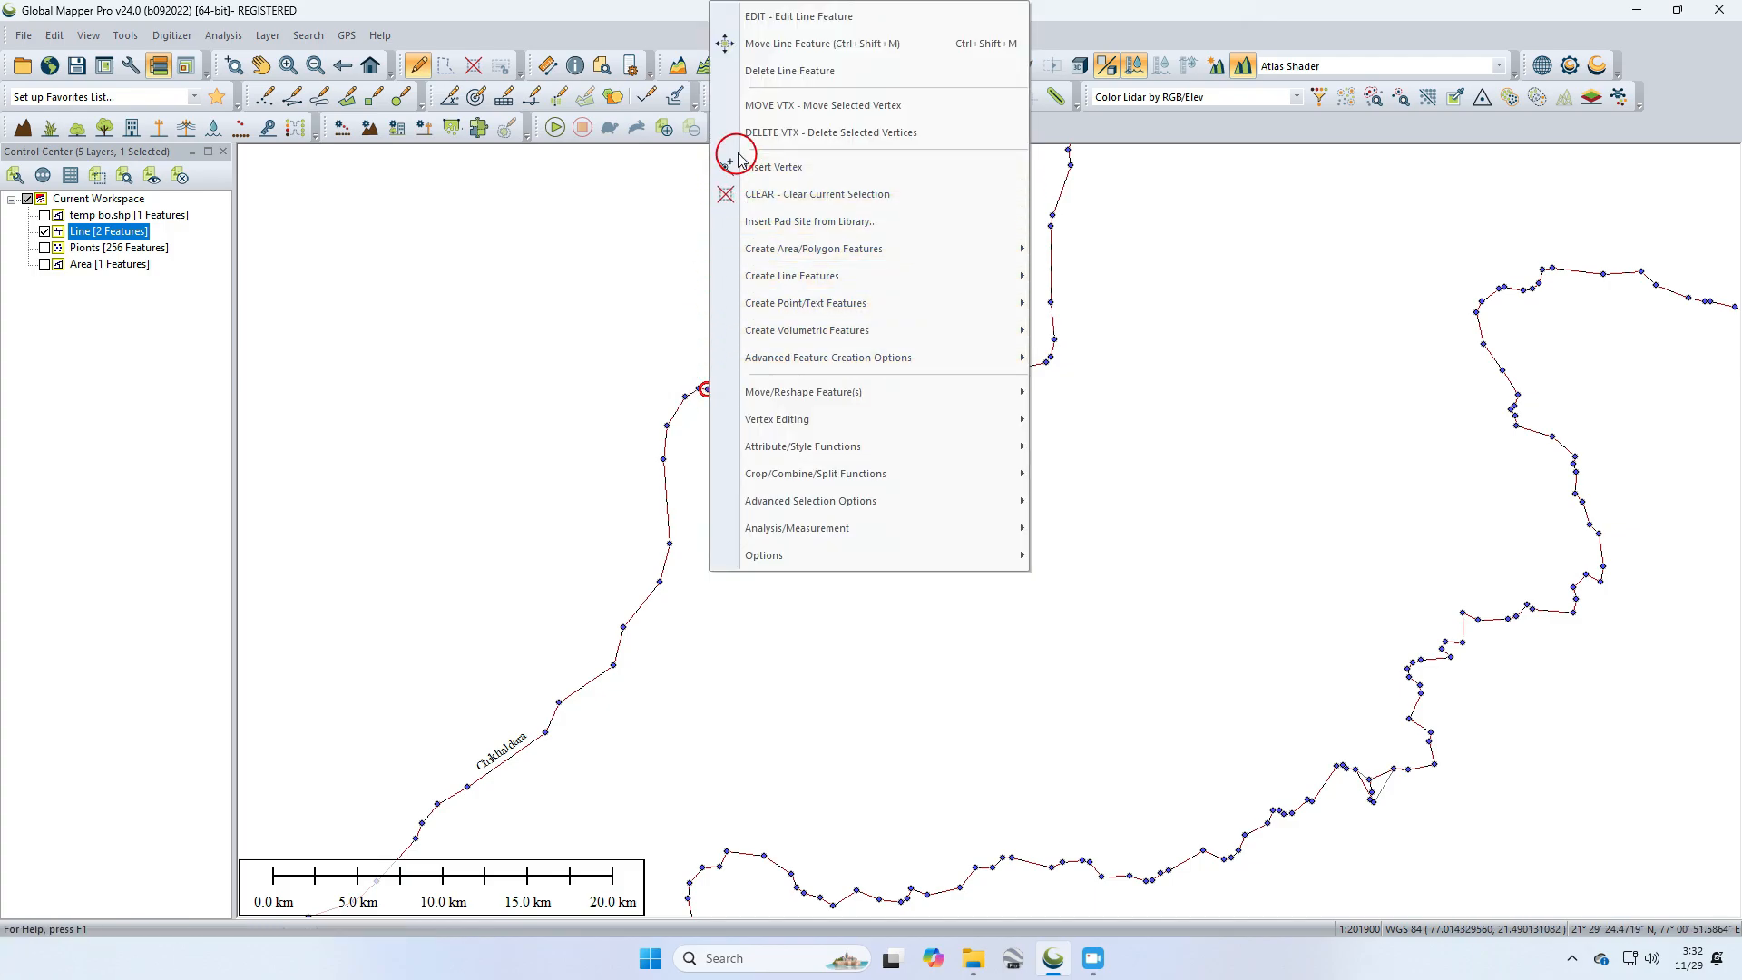
{"action": "left_click", "coordinate": [823, 134]}
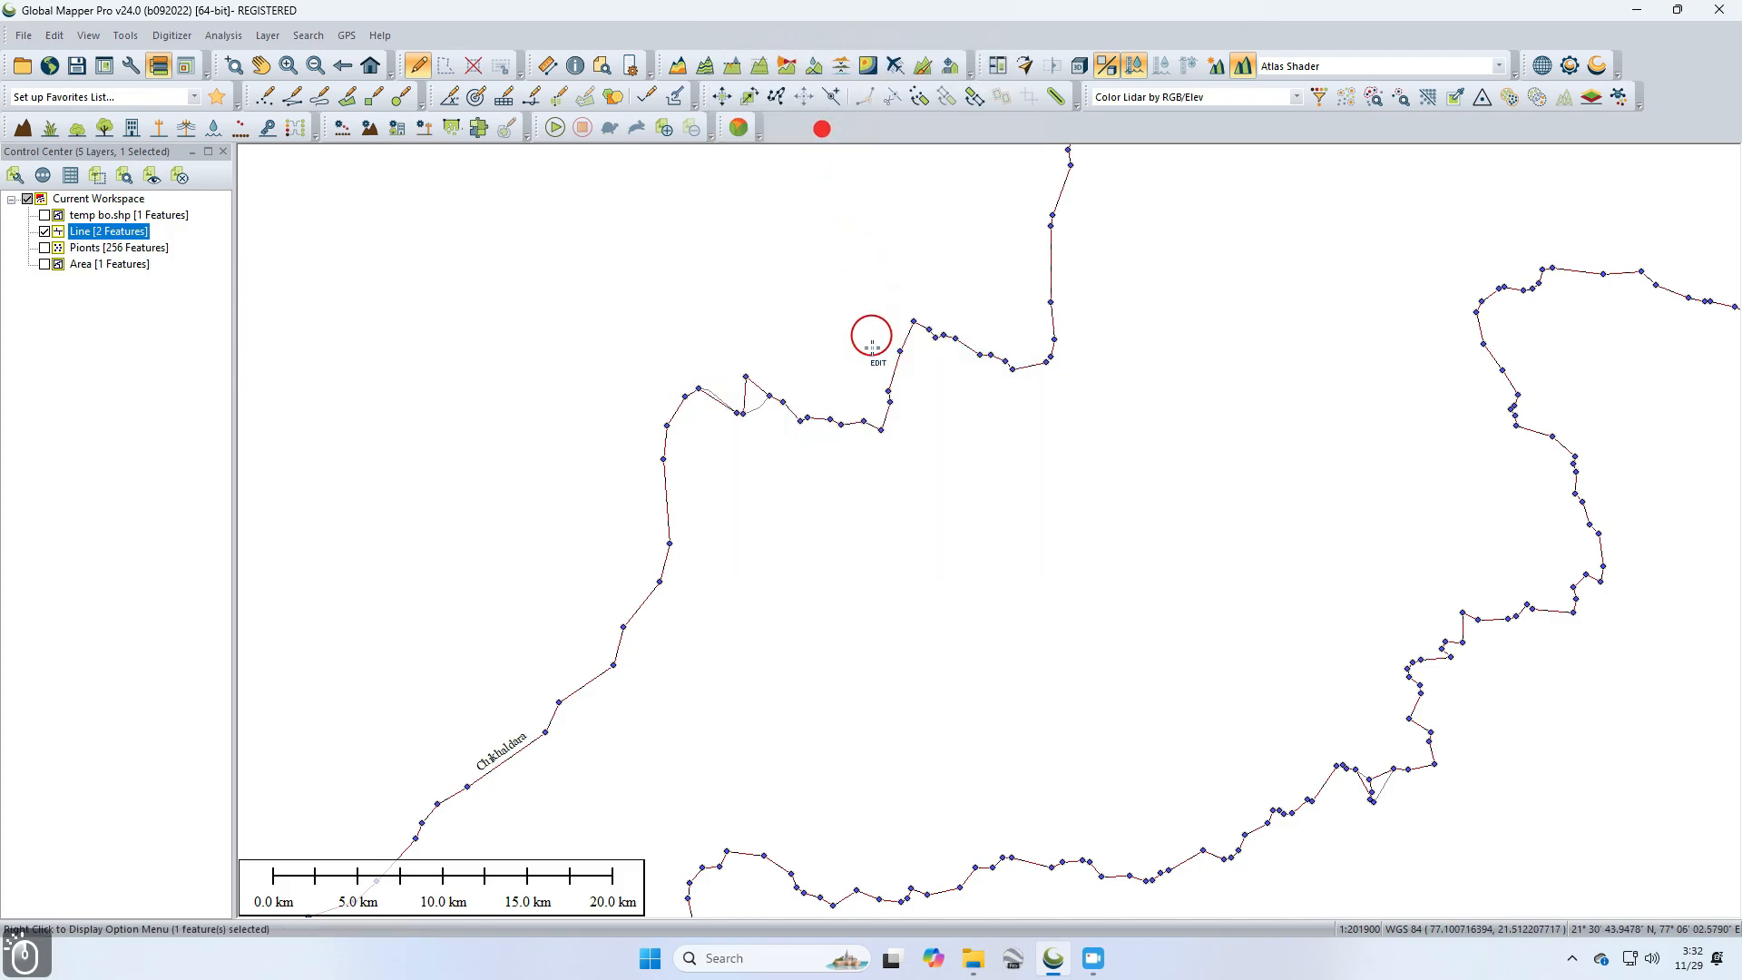
Step: Box-select the remaining vertices along the western bend of the line and delete them
{"action": "left_click", "coordinate": [699, 390]}
{"action": "left_click_drag", "start_coordinate": [742, 340], "coordinate": [641, 458]}
{"action": "right_click", "coordinate": [699, 390]}
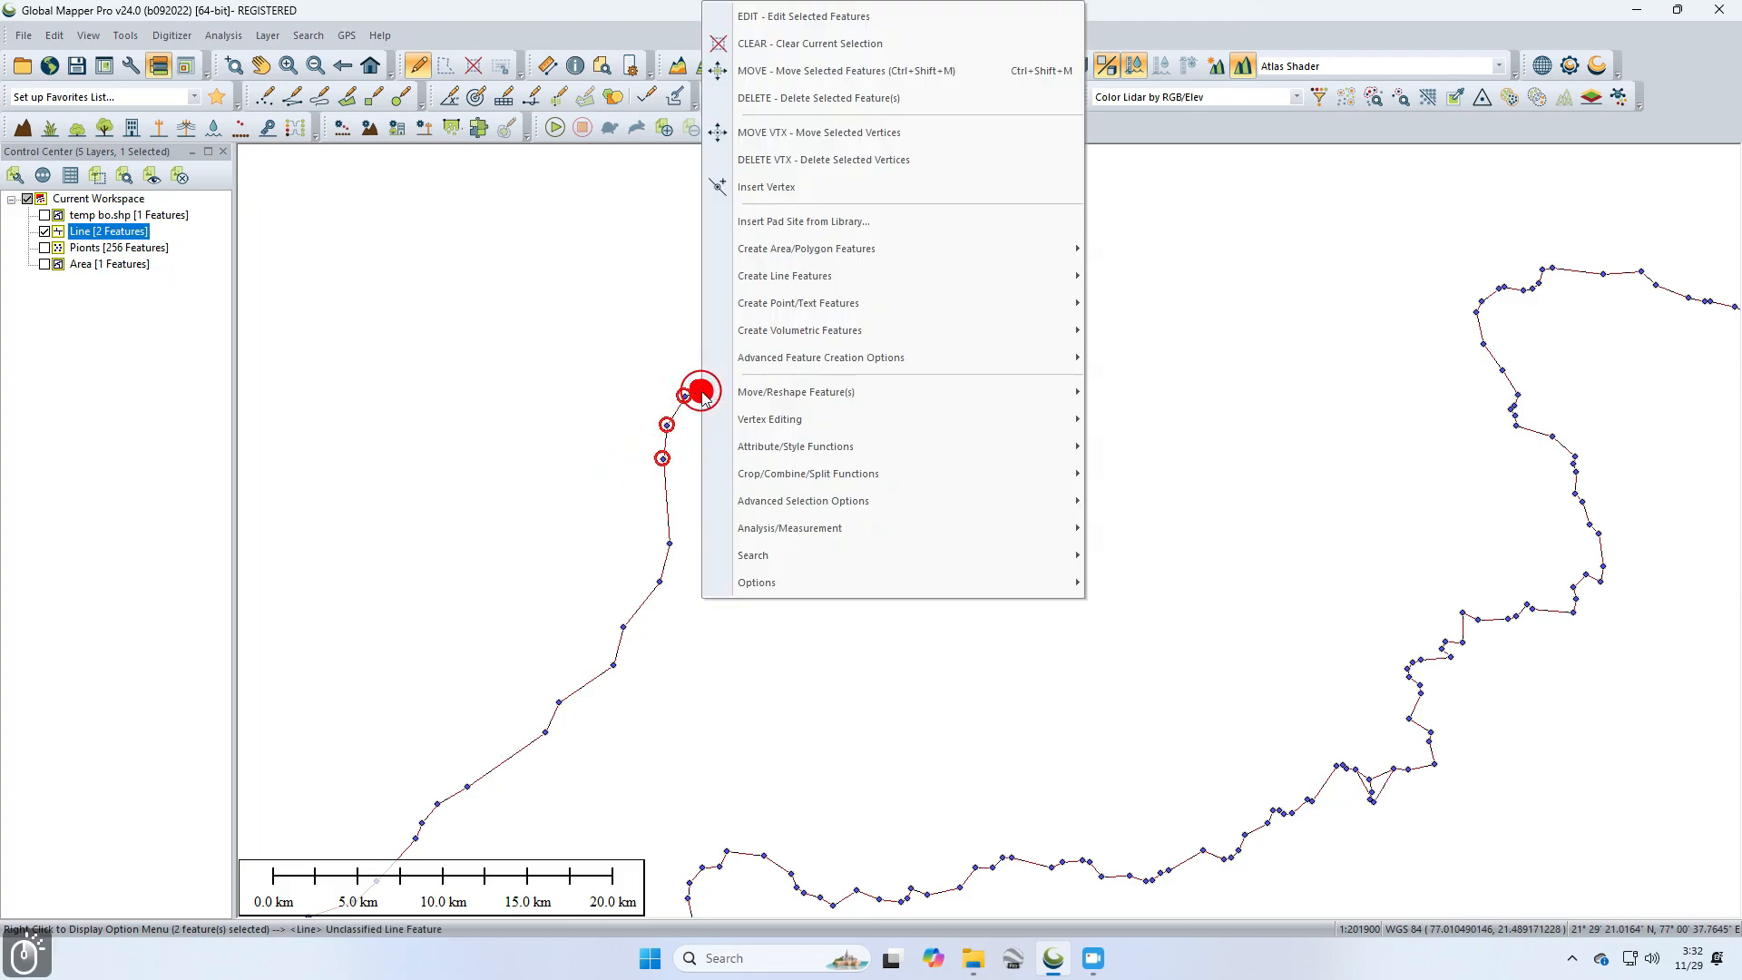
{"action": "left_click", "coordinate": [742, 191]}
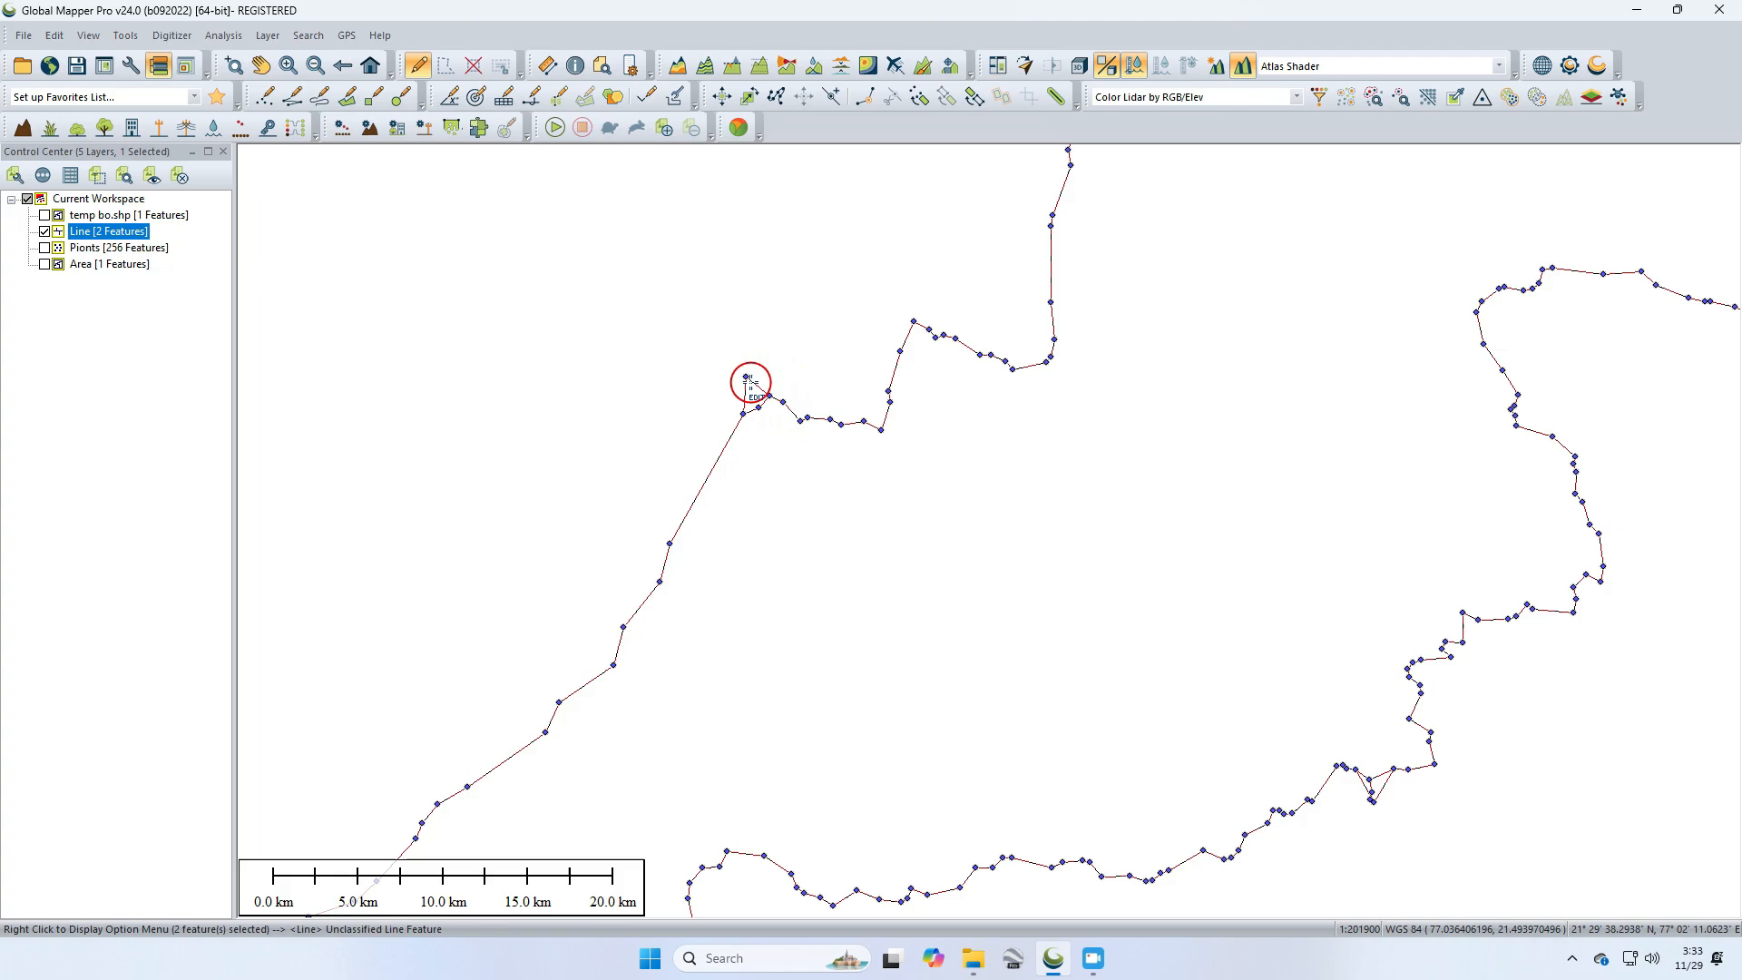
{"action": "right_click", "coordinate": [723, 450]}
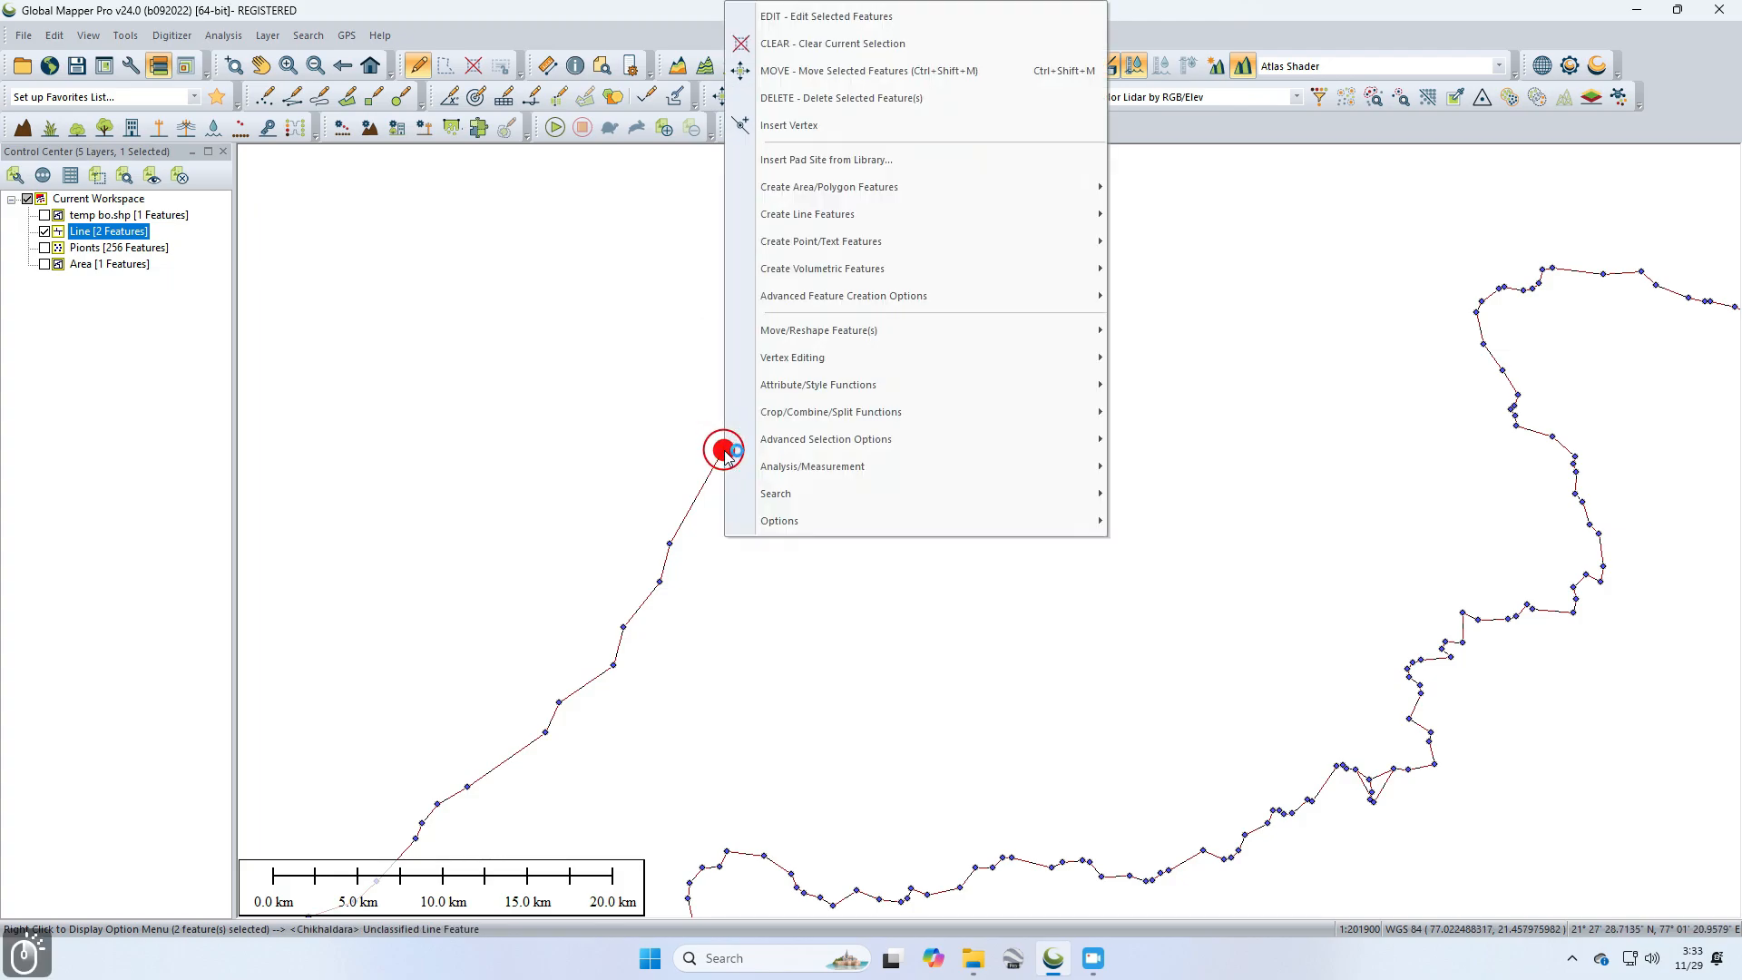
{"action": "left_click", "coordinate": [844, 18]}
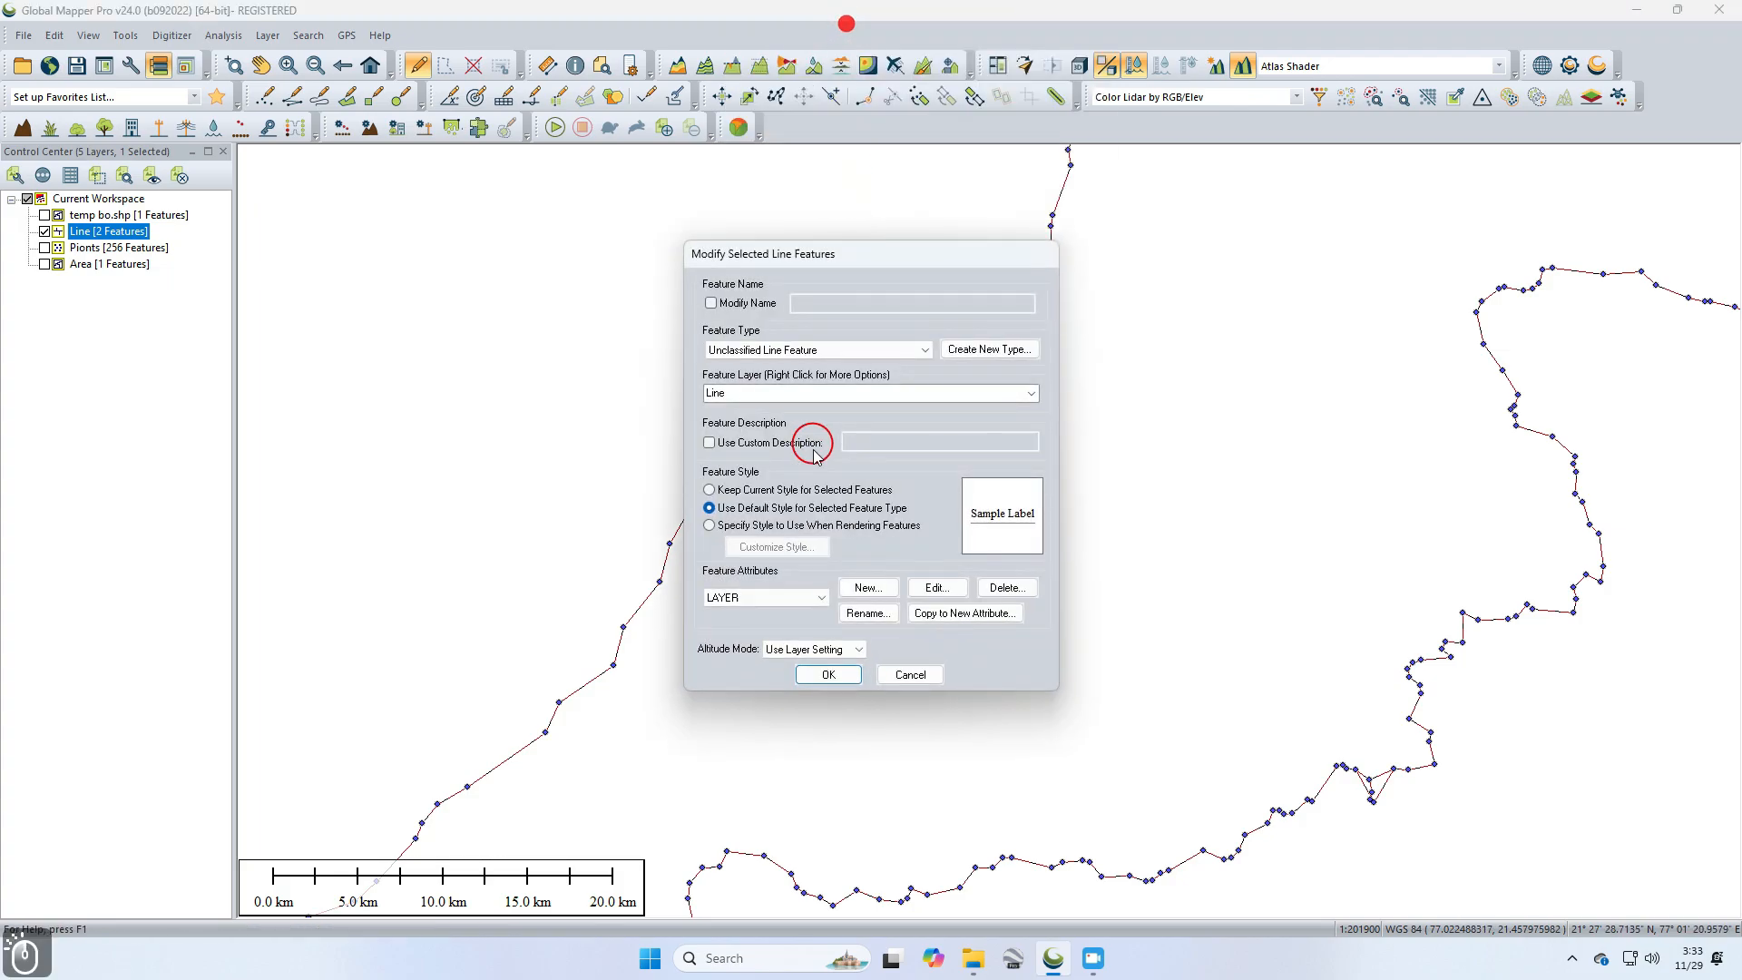
{"action": "left_click", "coordinate": [910, 674]}
Step: Insert a new vertex on the straightened western segment of the line
{"action": "right_click", "coordinate": [882, 431]}
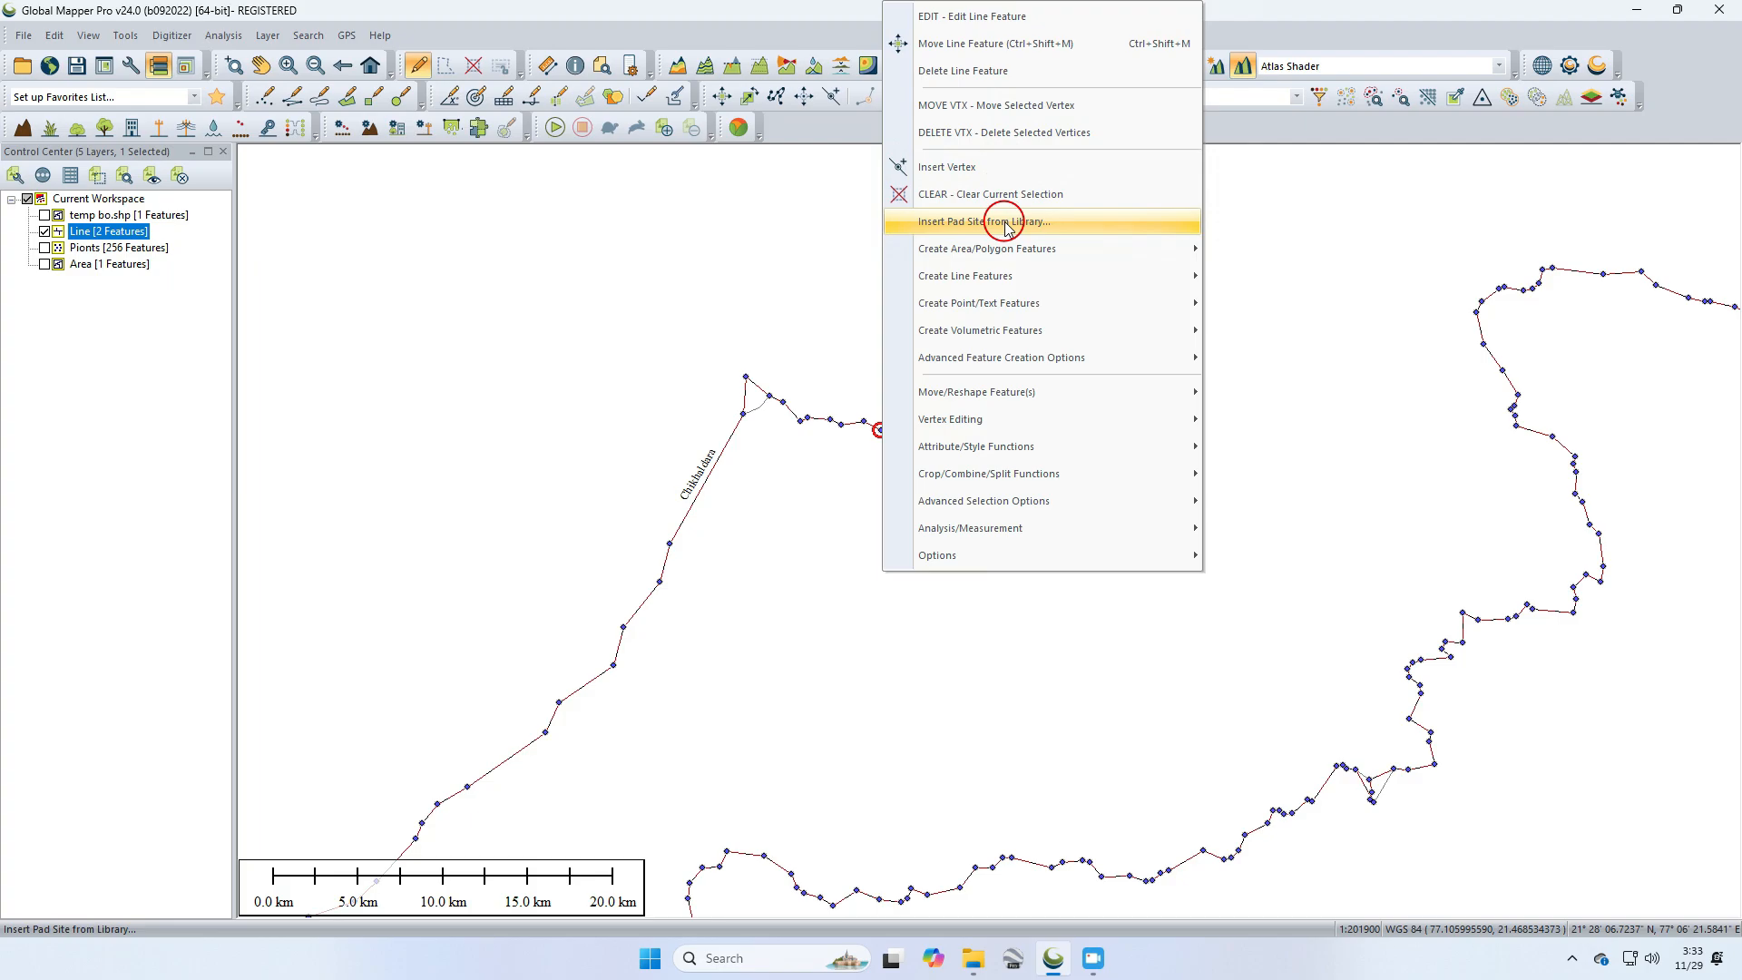
{"action": "mouse_move", "coordinate": [1018, 424]}
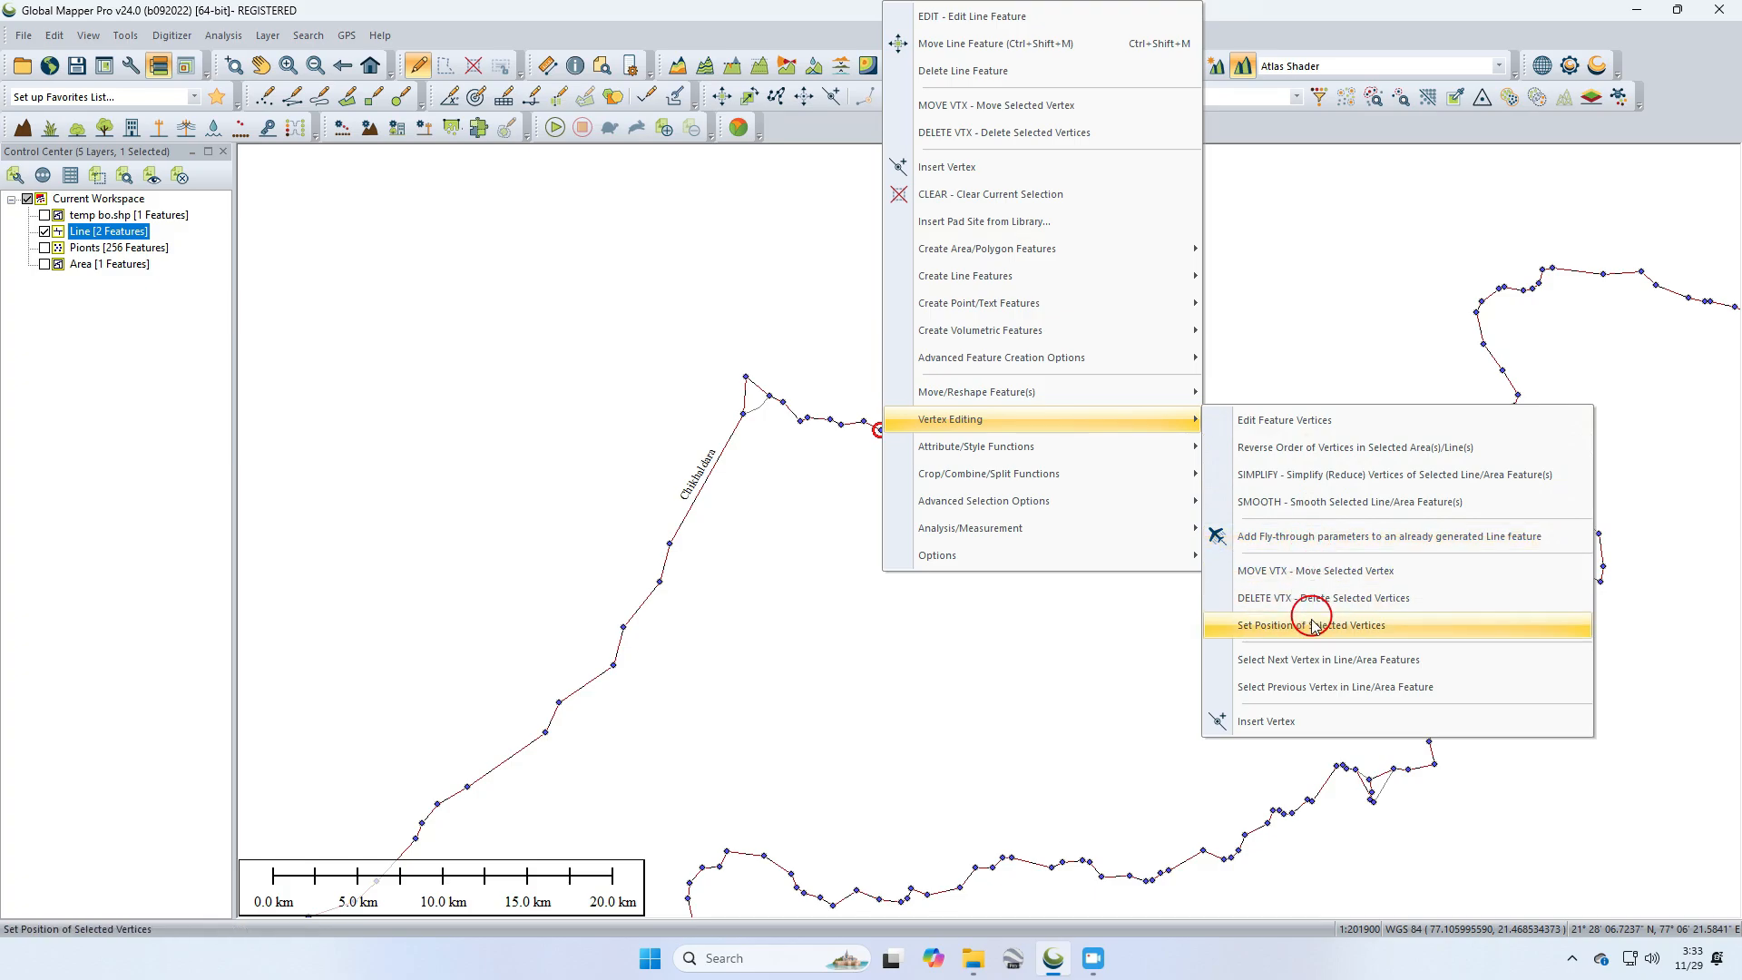
{"action": "left_click", "coordinate": [1289, 731]}
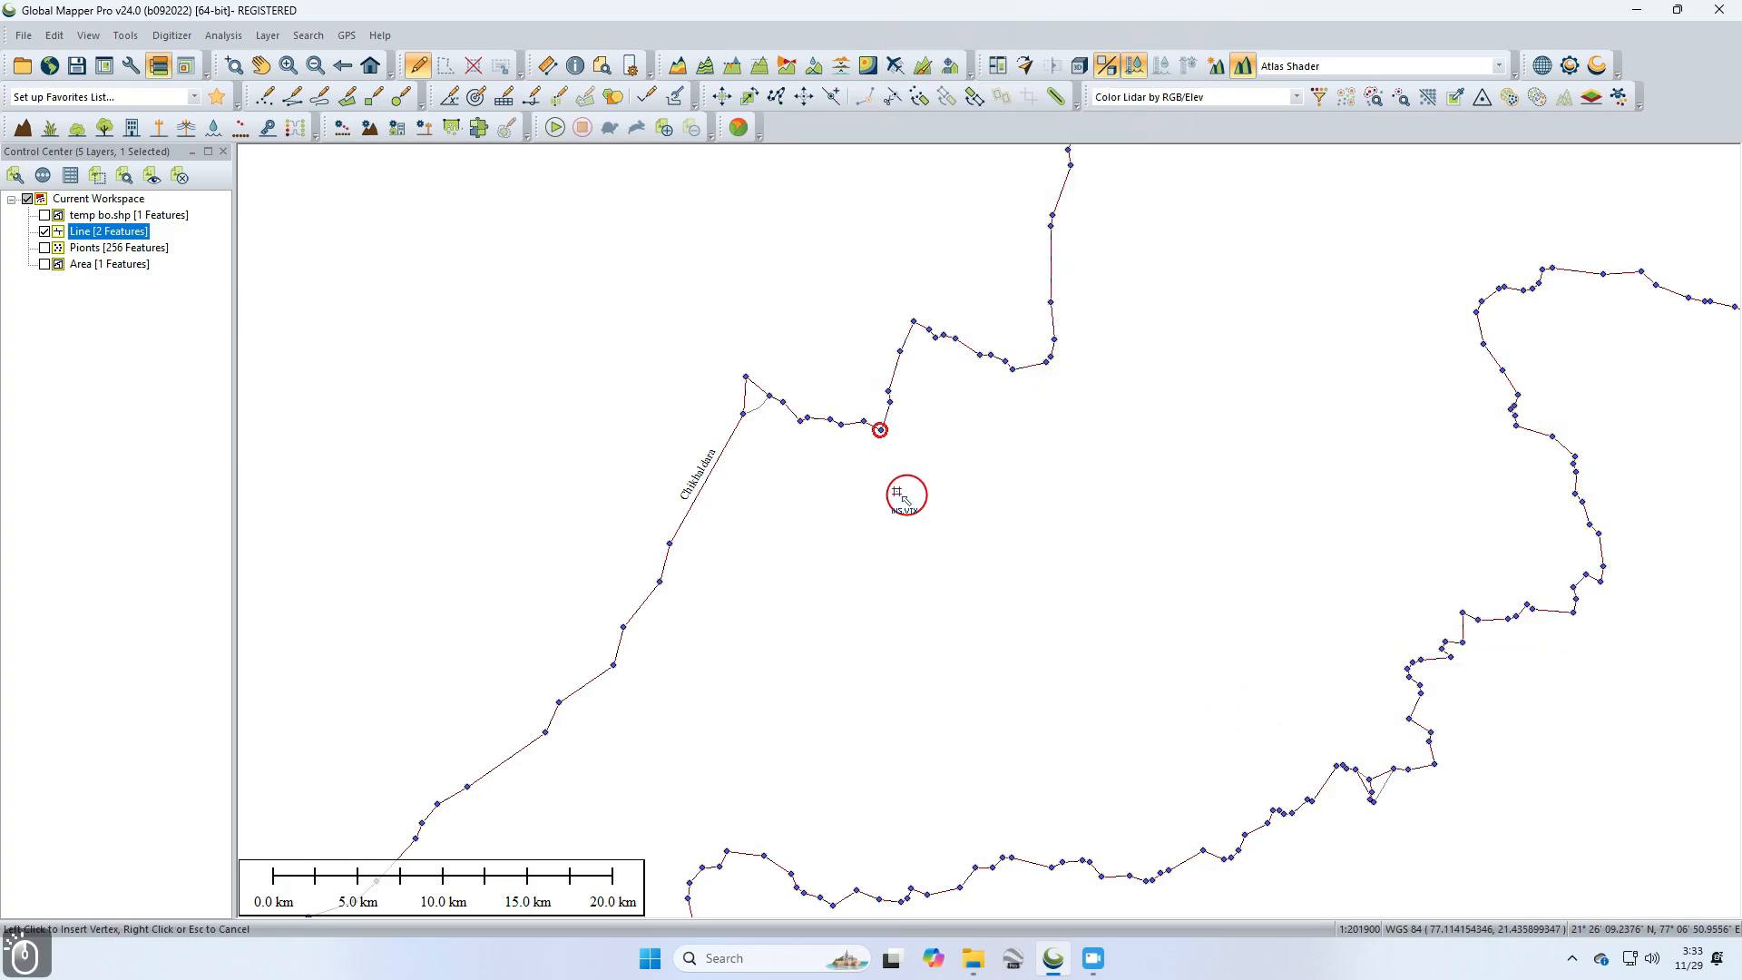
{"action": "left_click", "coordinate": [717, 464]}
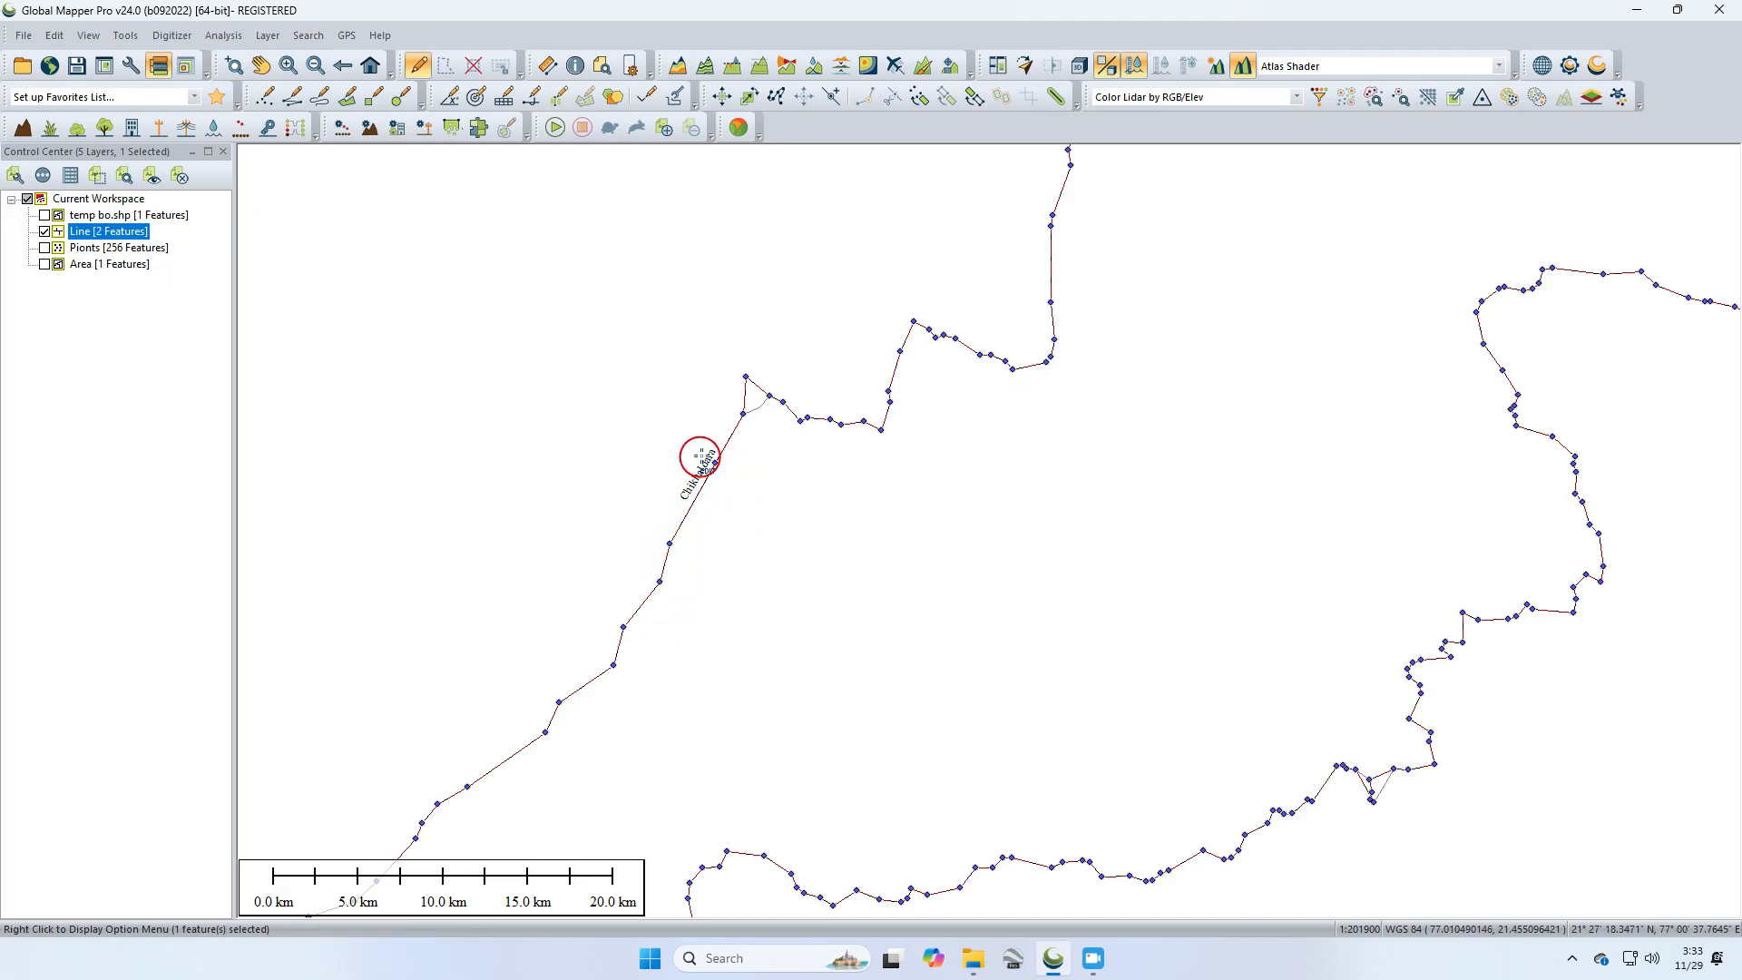
{"action": "left_click", "coordinate": [714, 464]}
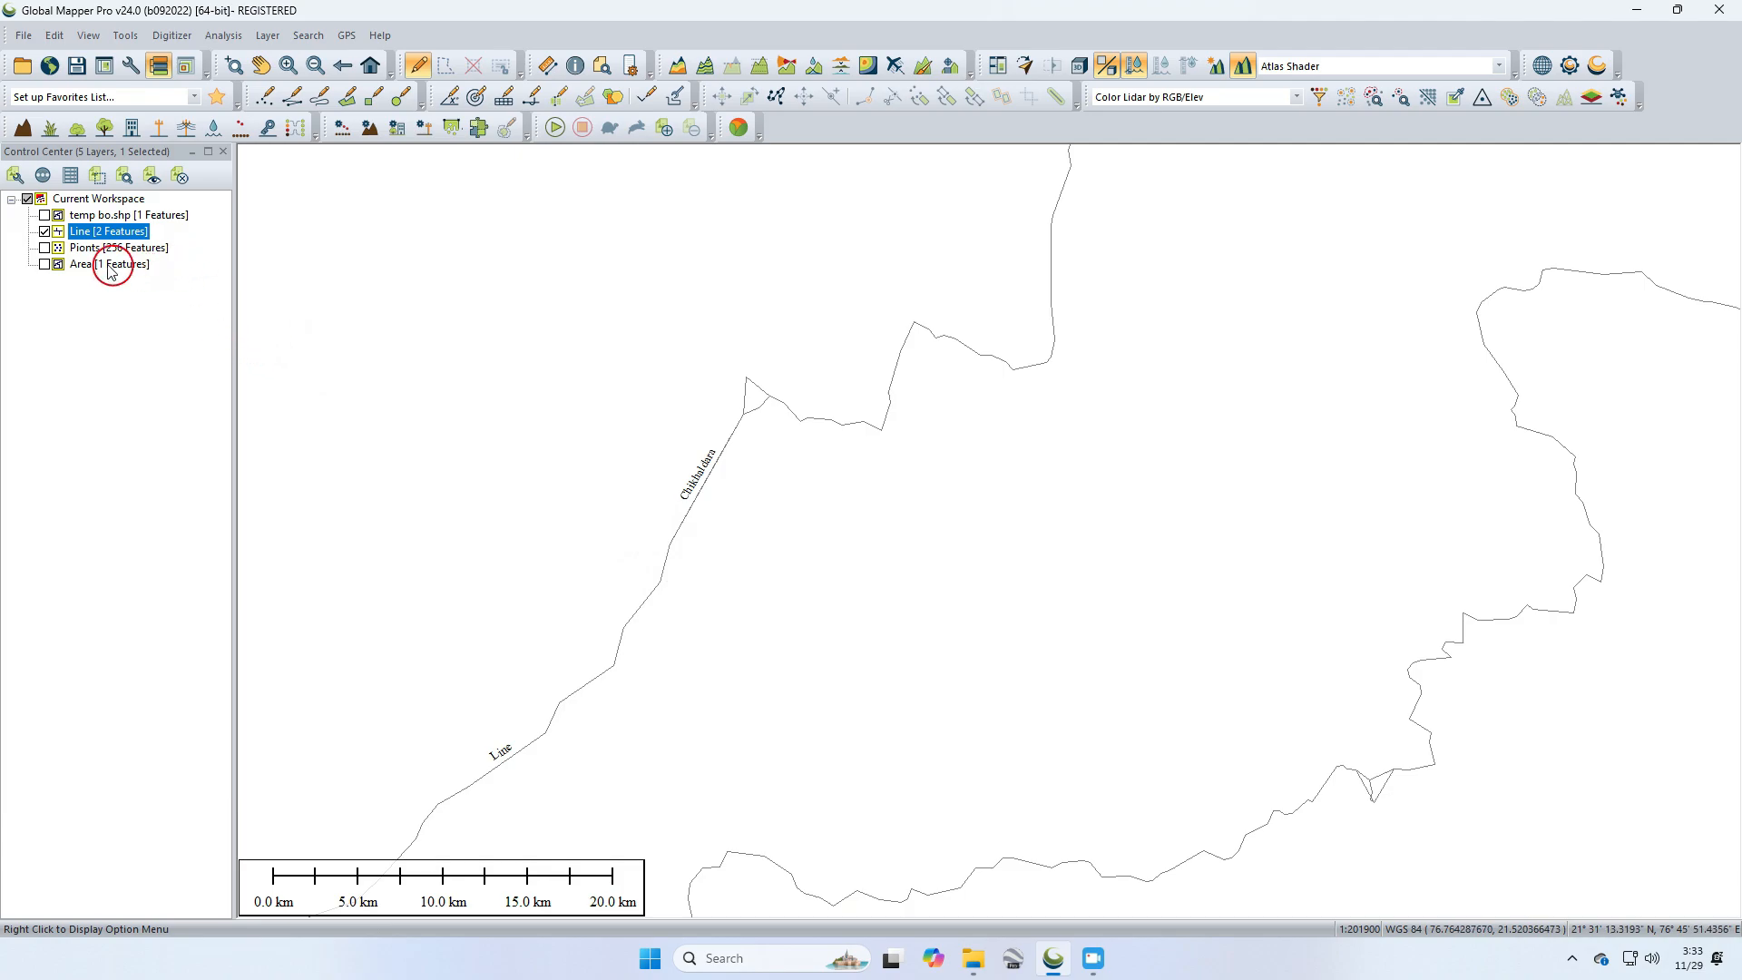
Step: Hide the Line layer, show the temp bo.shp layer, and select the Chikhaldara district area
{"action": "left_click", "coordinate": [46, 232]}
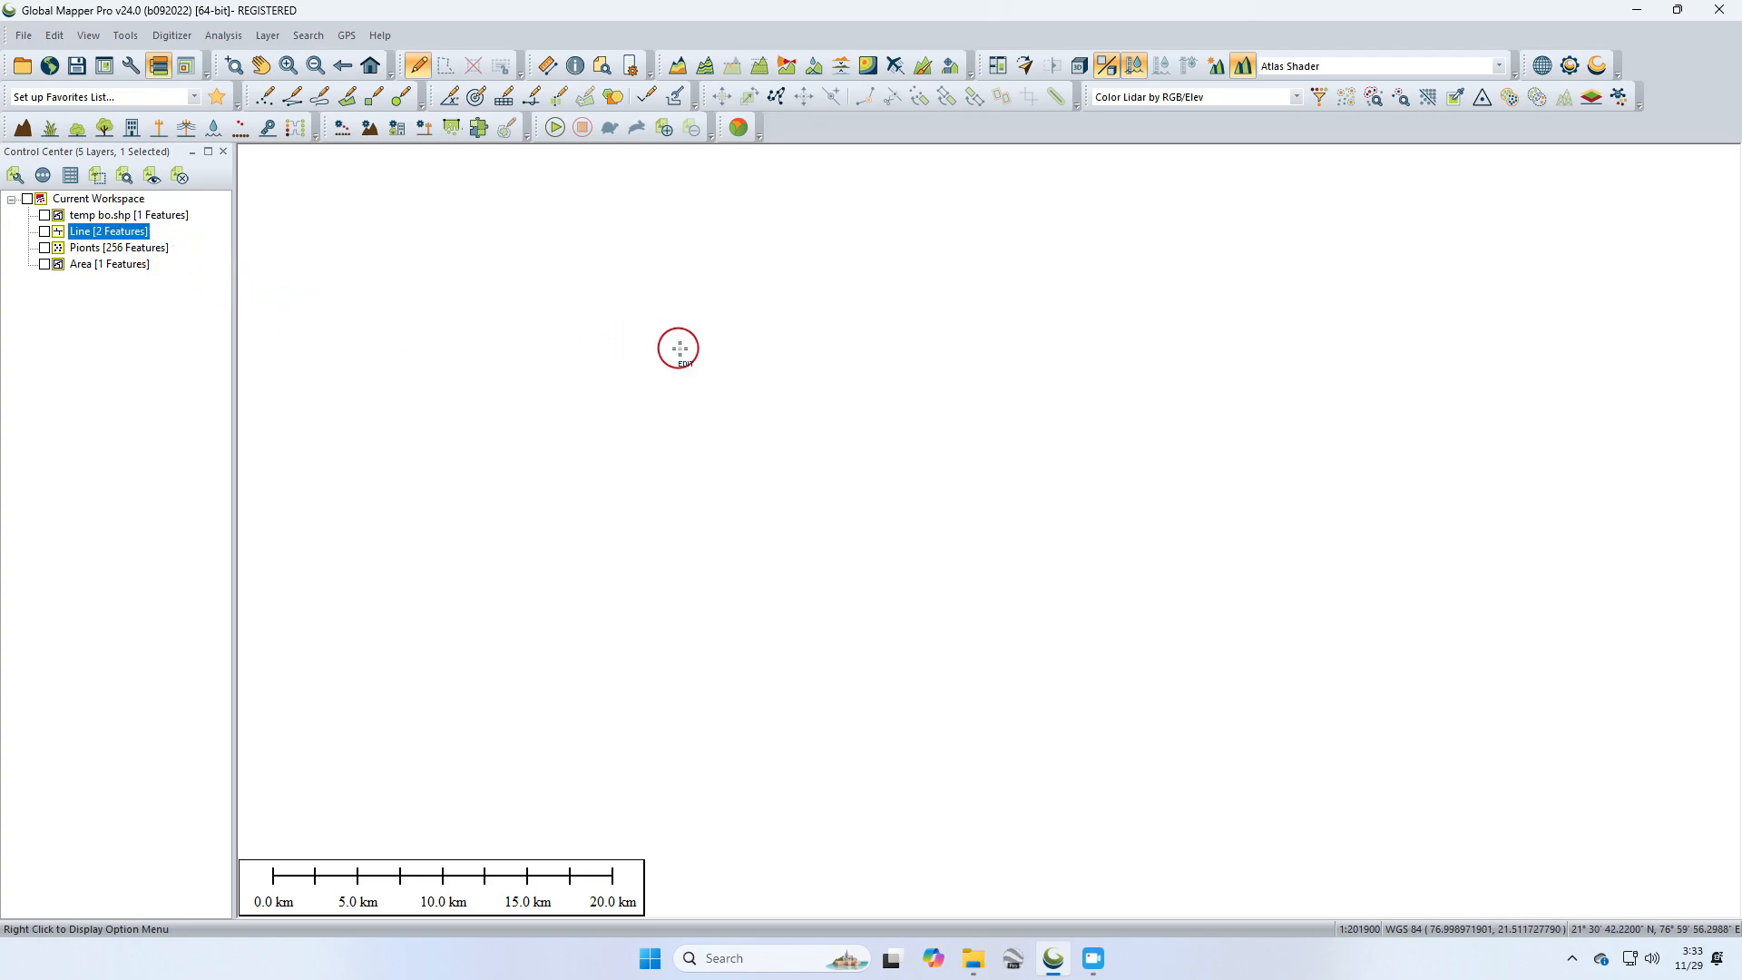
{"action": "left_click", "coordinate": [44, 215]}
{"action": "left_click", "coordinate": [1288, 496]}
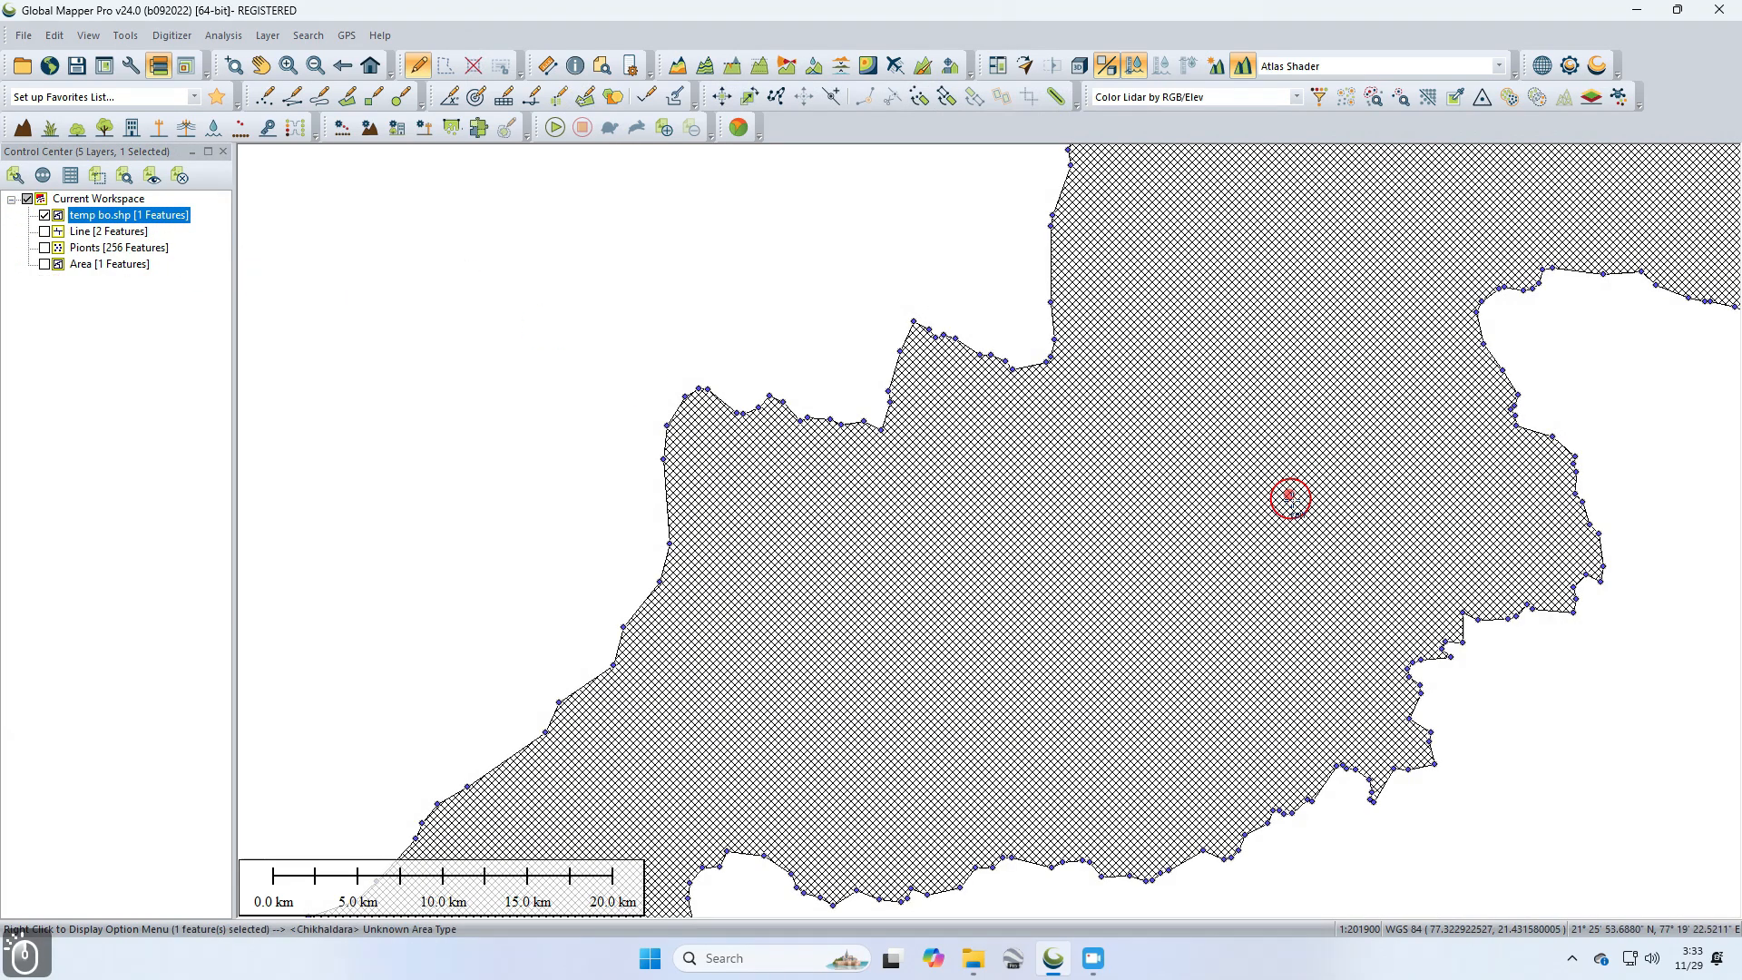
{"action": "left_click", "coordinate": [946, 222]}
{"action": "left_click", "coordinate": [1148, 386]}
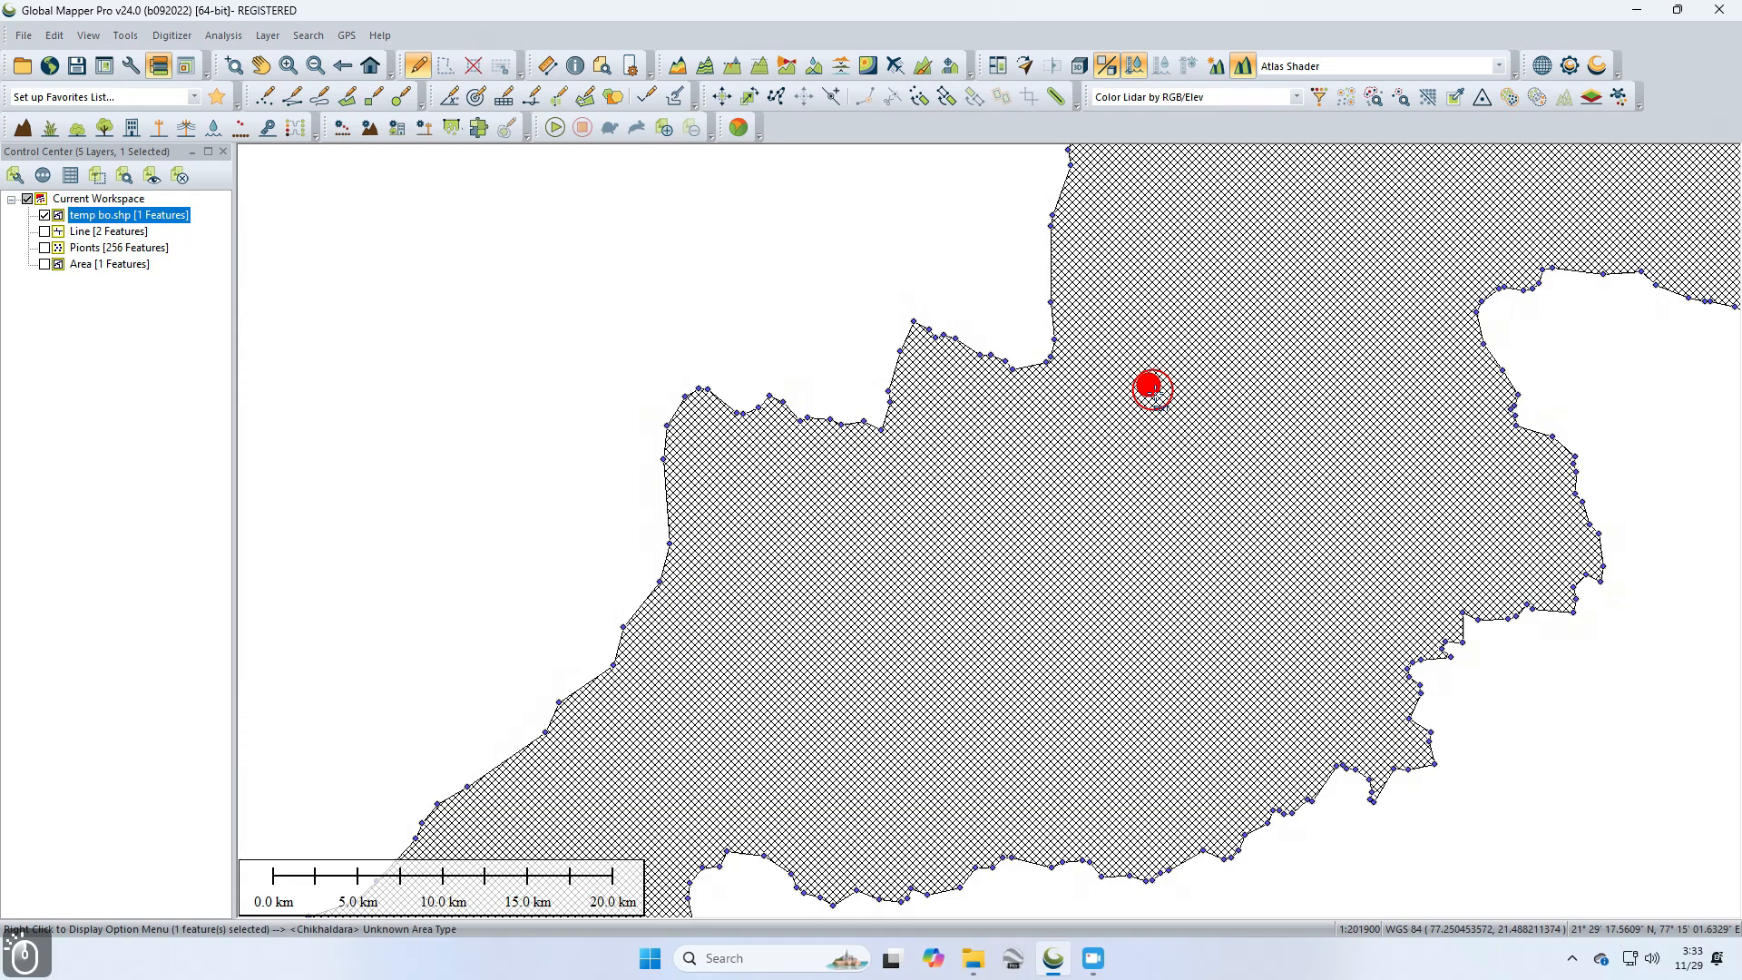
{"action": "scroll", "coordinate": [1213, 416], "scroll_direction": "down", "scroll_amount": 2}
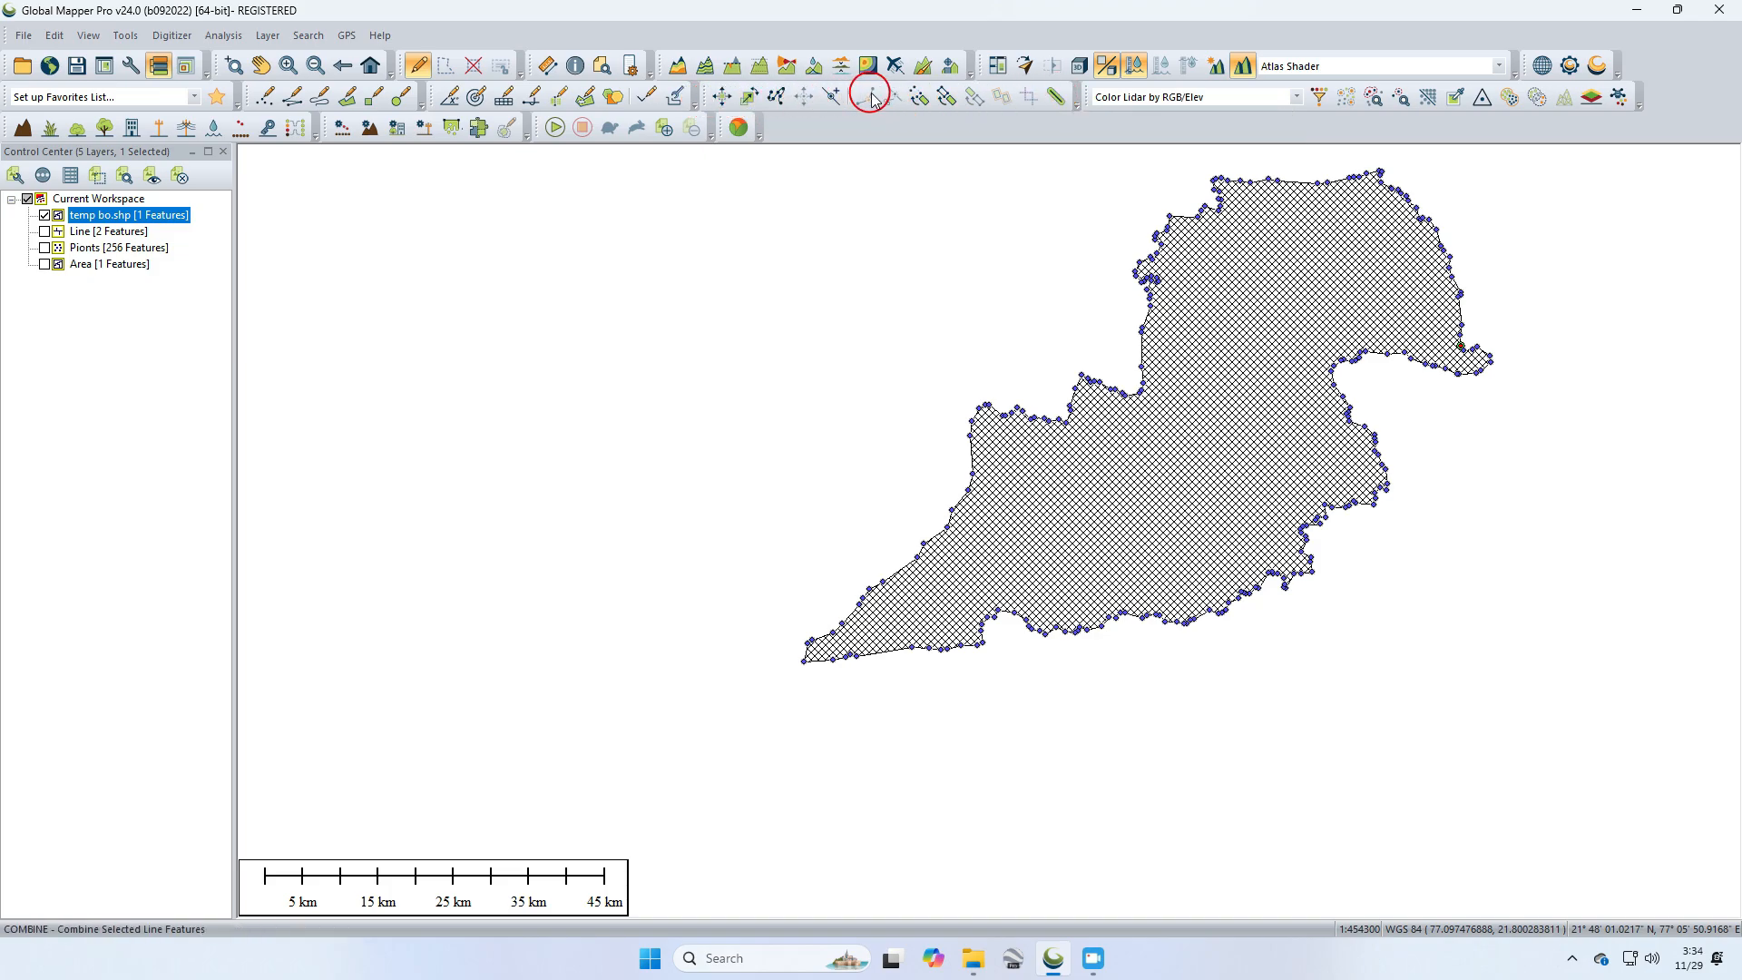
Step: Create a 10 kilometer fixed-distance buffer around the selected district into a new layer named 10Km
{"action": "left_click", "coordinate": [1056, 100]}
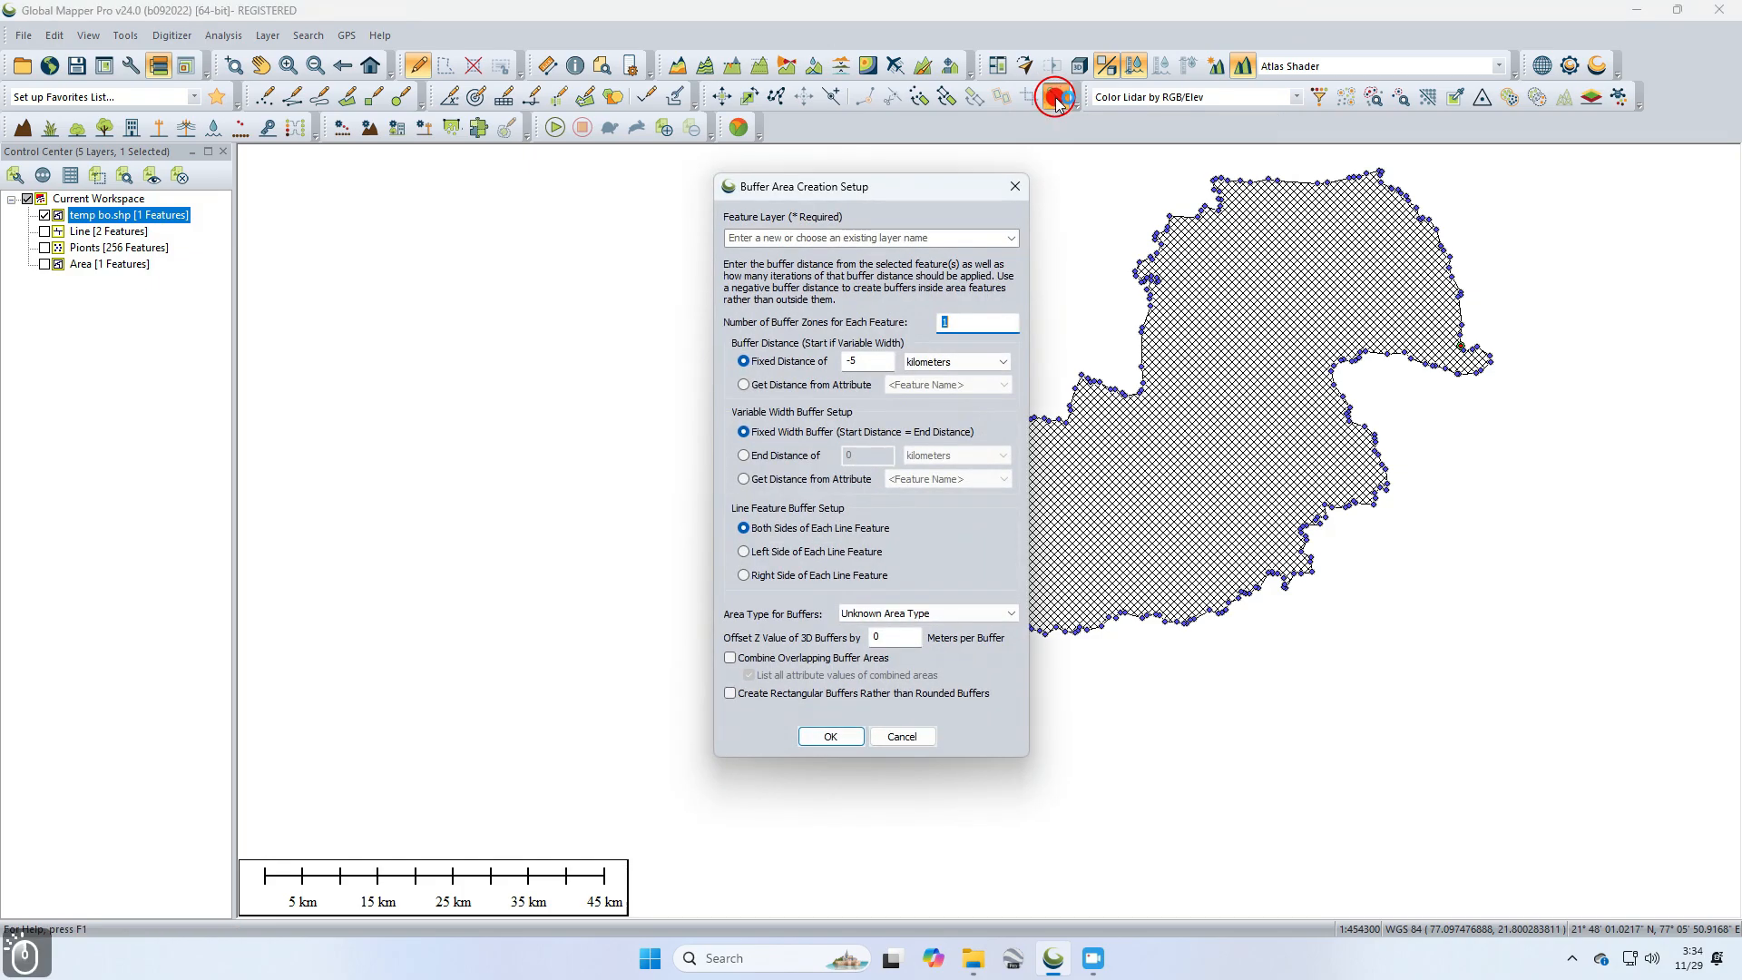
{"action": "left_click", "coordinate": [862, 237]}
{"action": "type", "text": "10"}
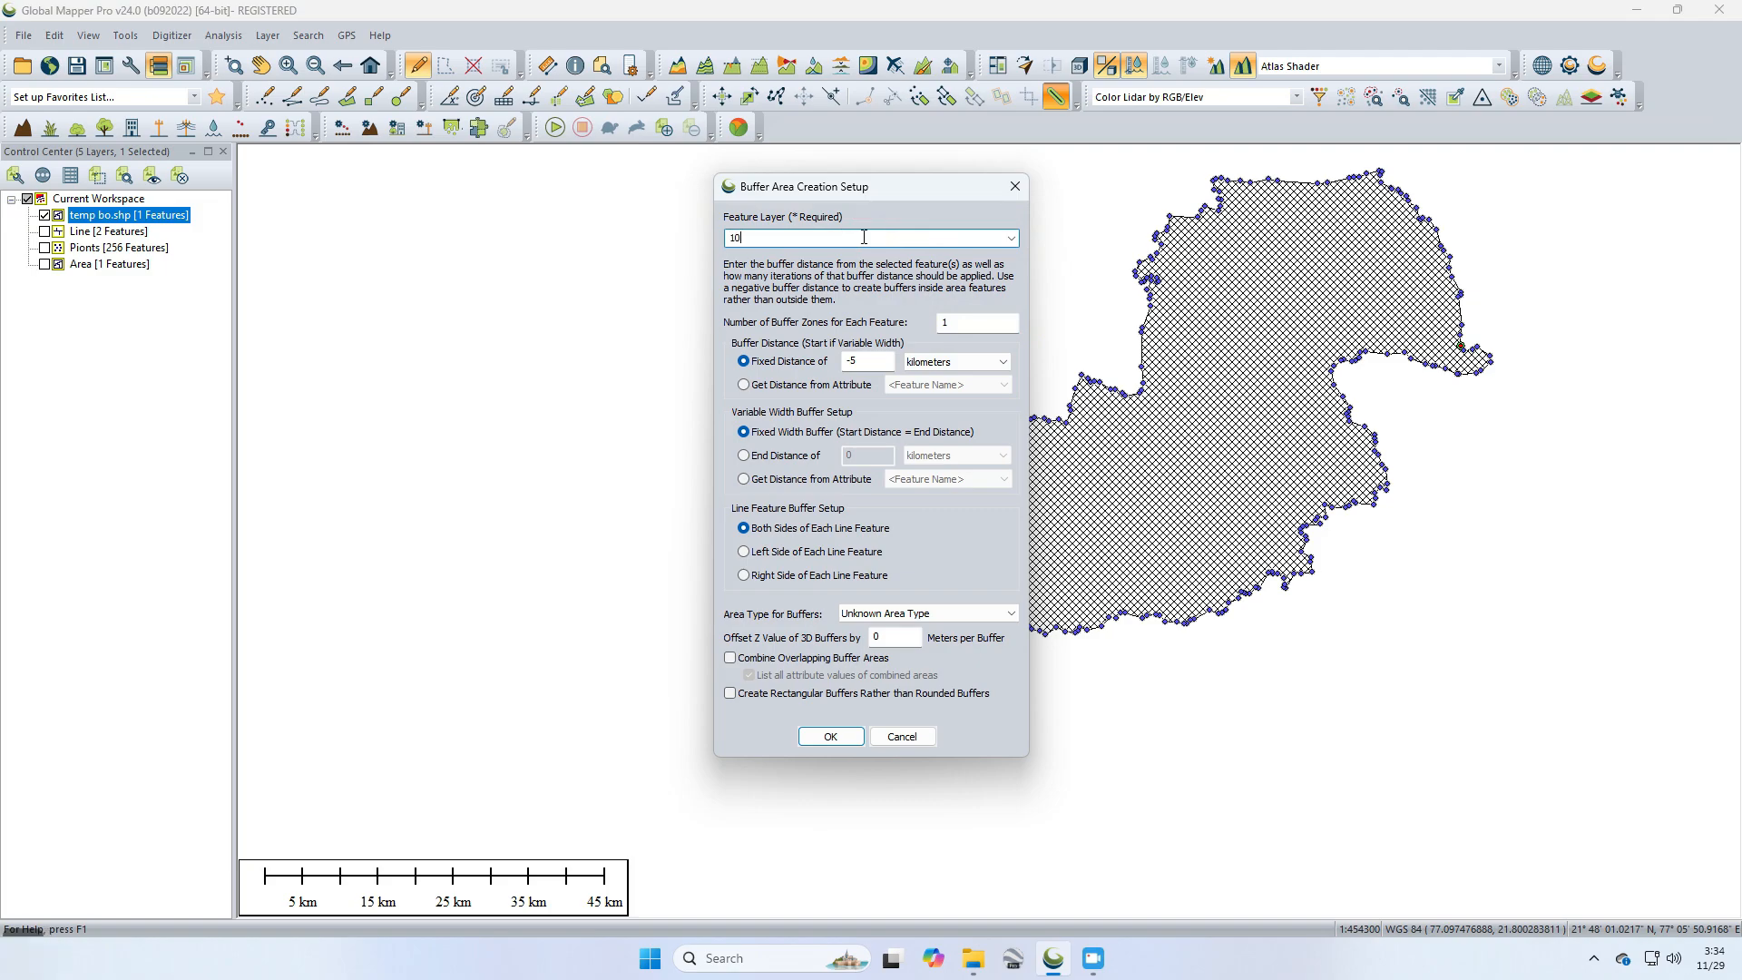
{"action": "type", "text": "Km"}
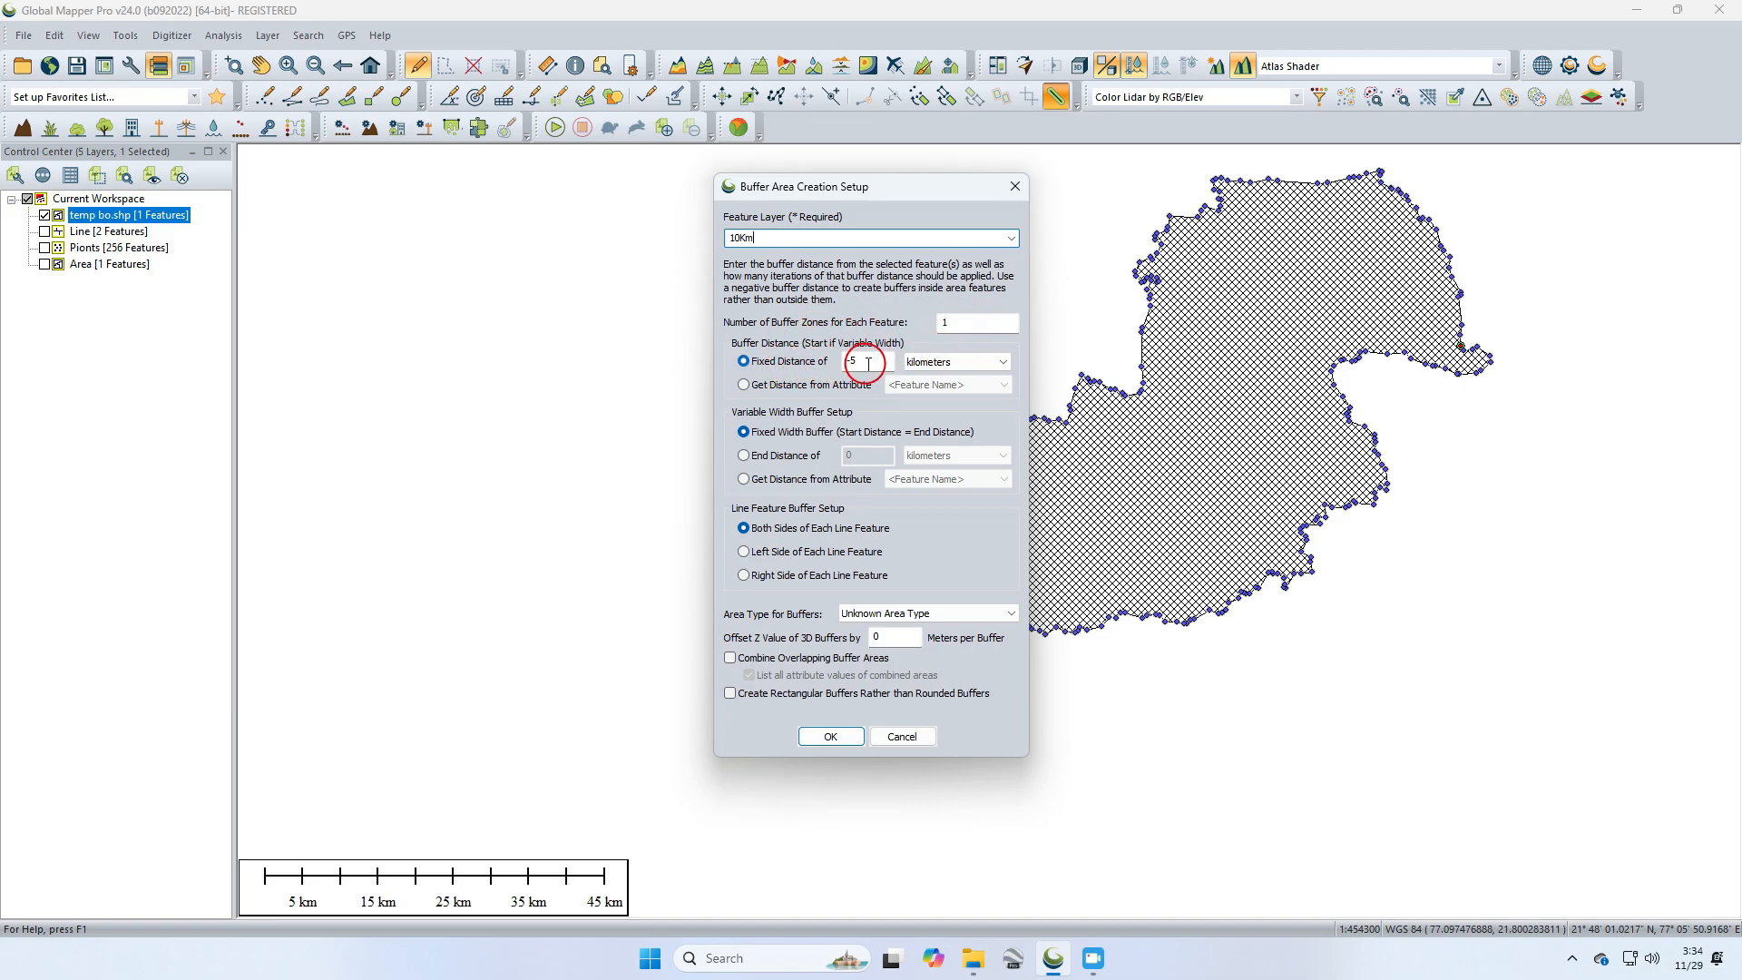
{"action": "left_click_drag", "start_coordinate": [876, 363], "coordinate": [815, 364]}
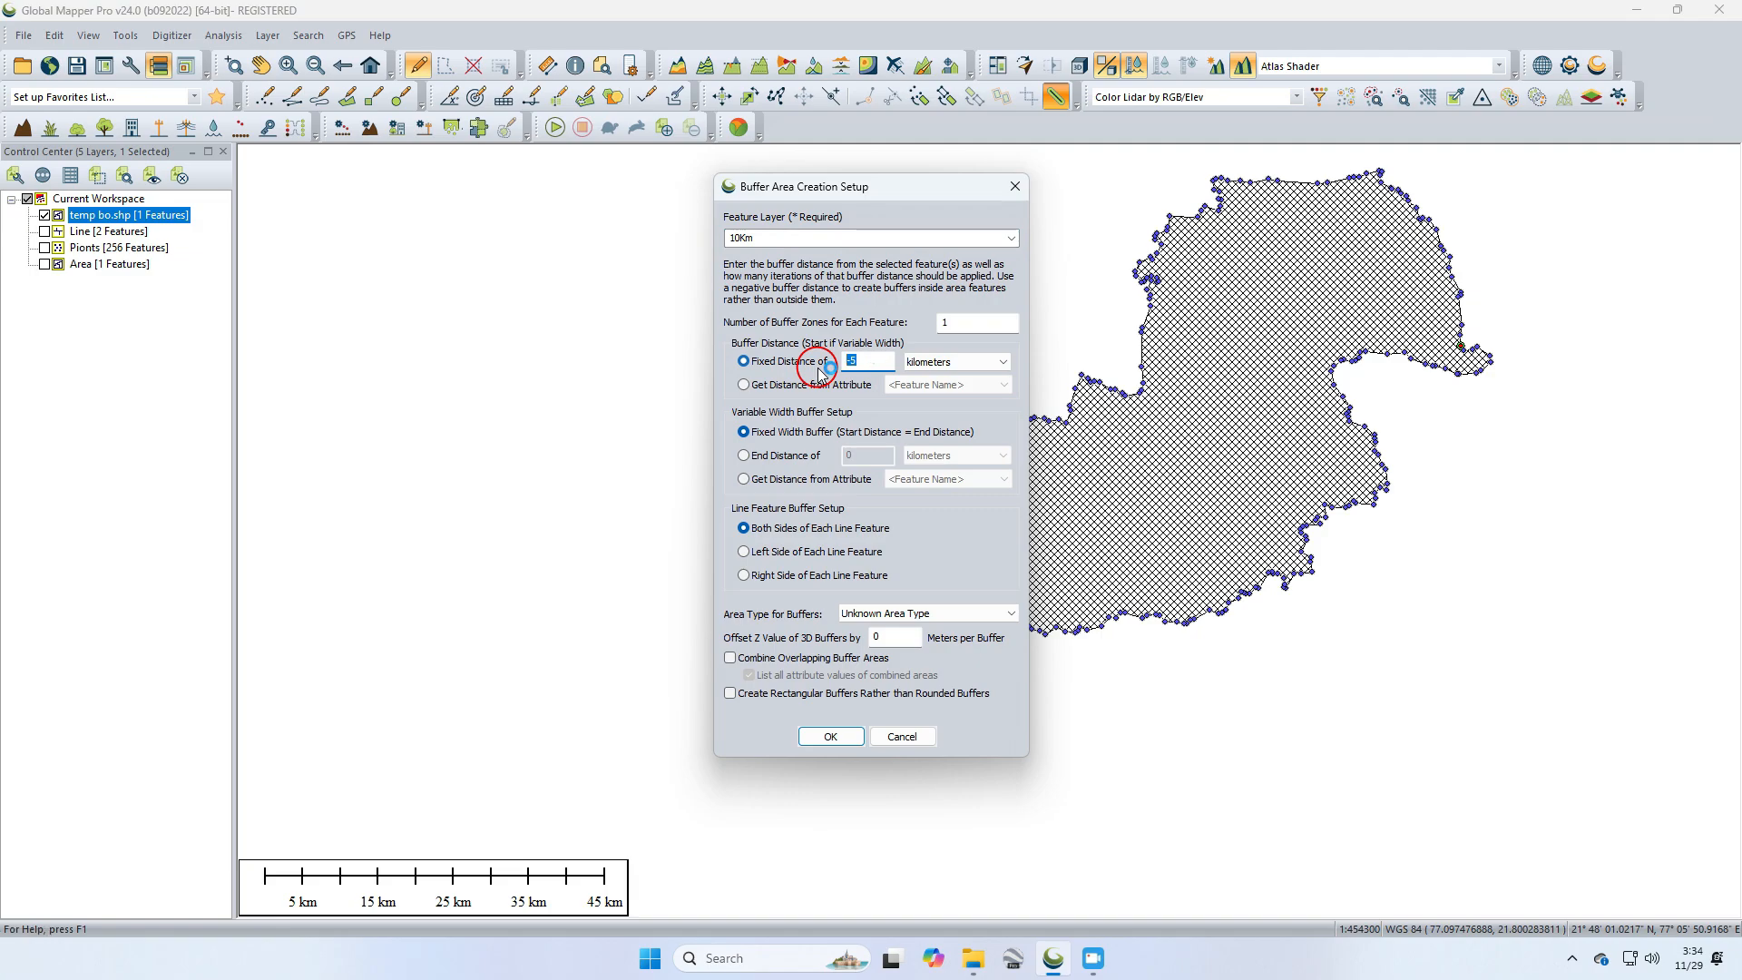
{"action": "type", "text": "10"}
{"action": "left_click", "coordinate": [840, 740]}
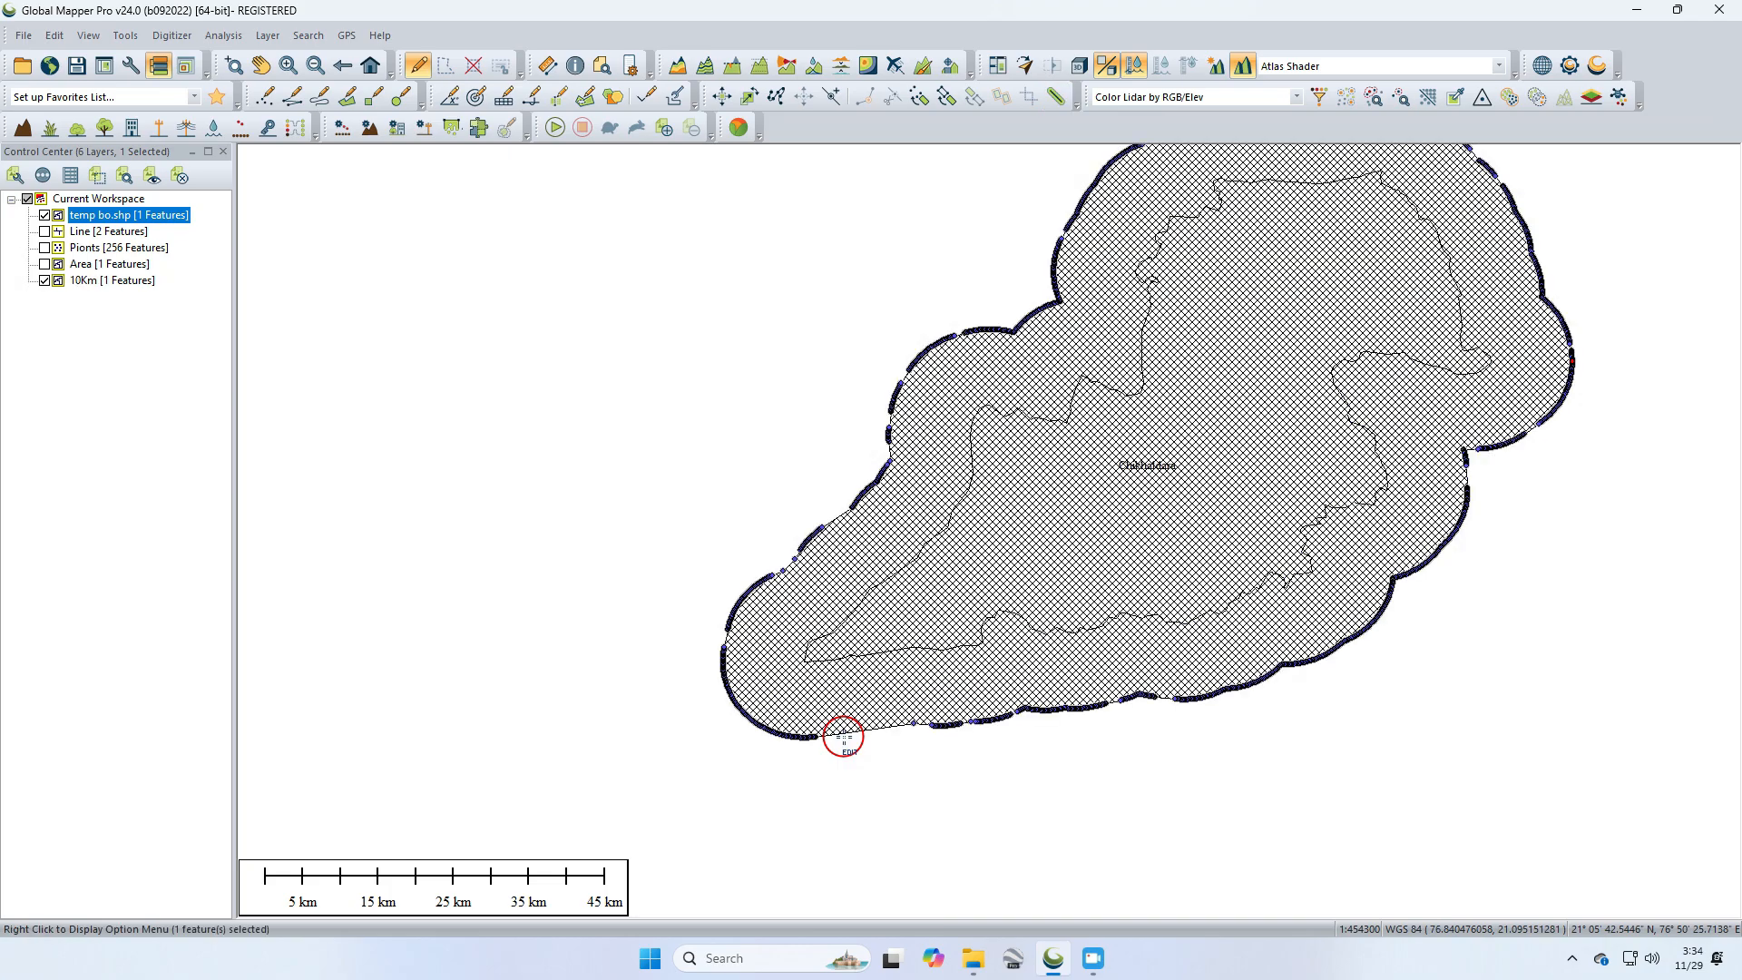
Step: Hide the temp bo.shp layer and pan around to examine the 10Km buffer outline
{"action": "left_click_drag", "start_coordinate": [1128, 401], "coordinate": [919, 560]}
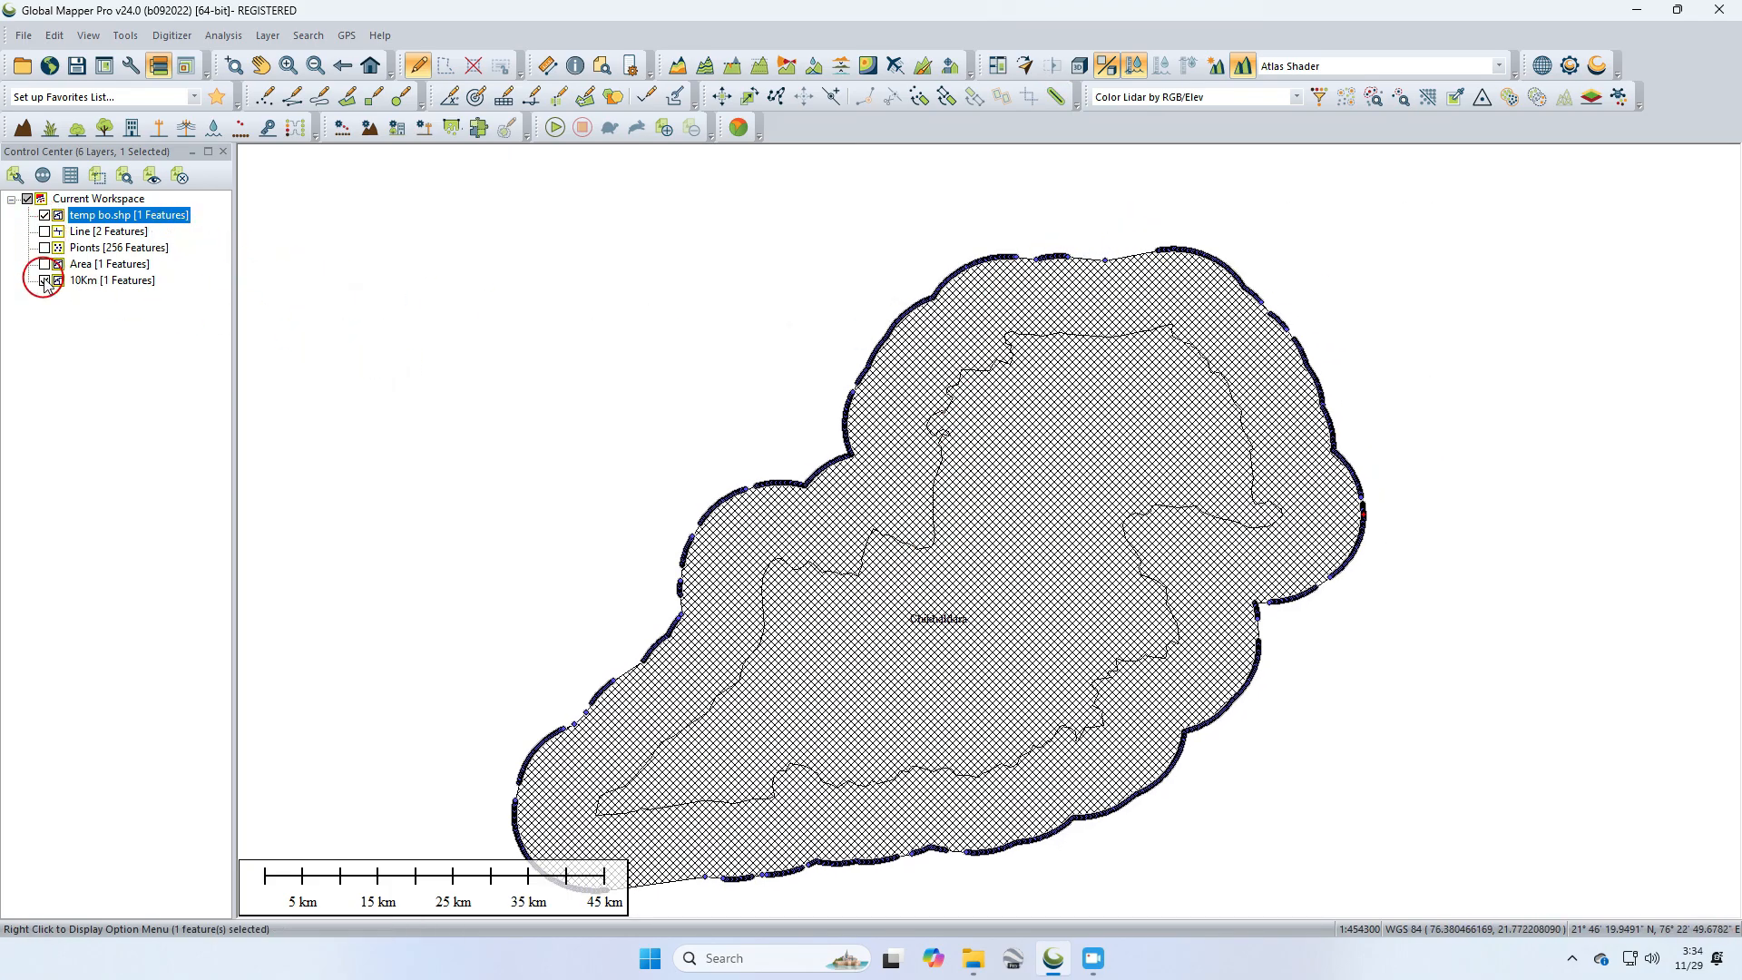
{"action": "left_click", "coordinate": [45, 216]}
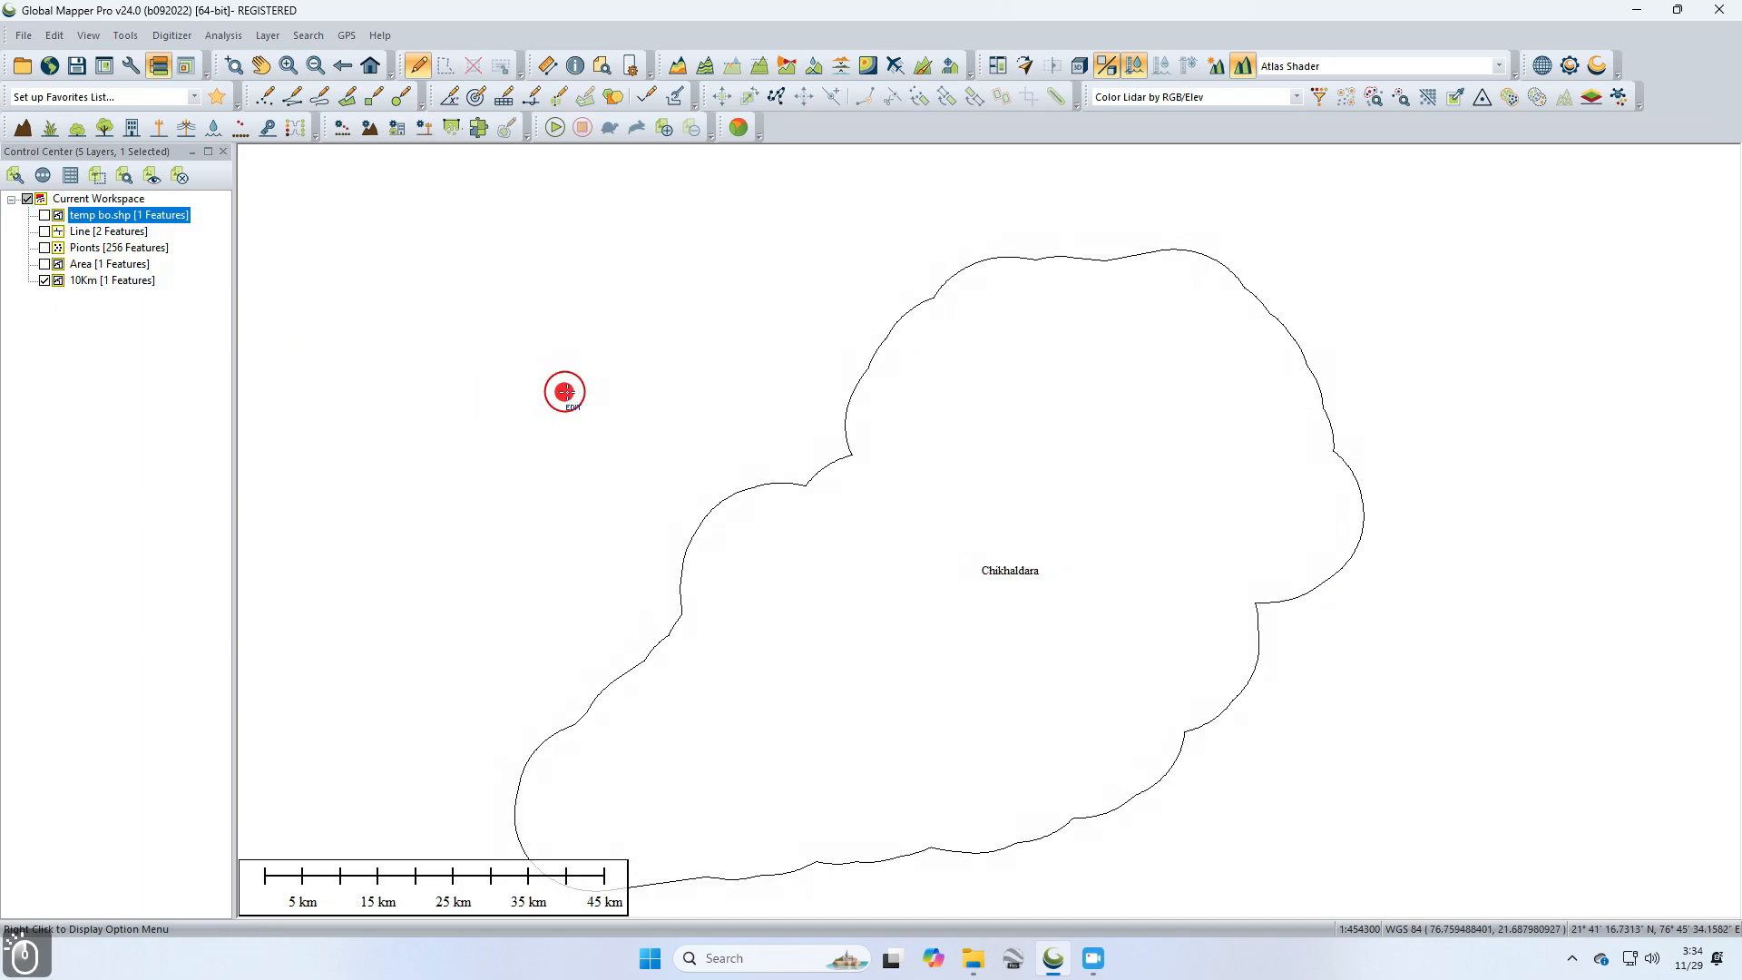
{"action": "left_click_drag", "start_coordinate": [1072, 544], "coordinate": [1158, 433]}
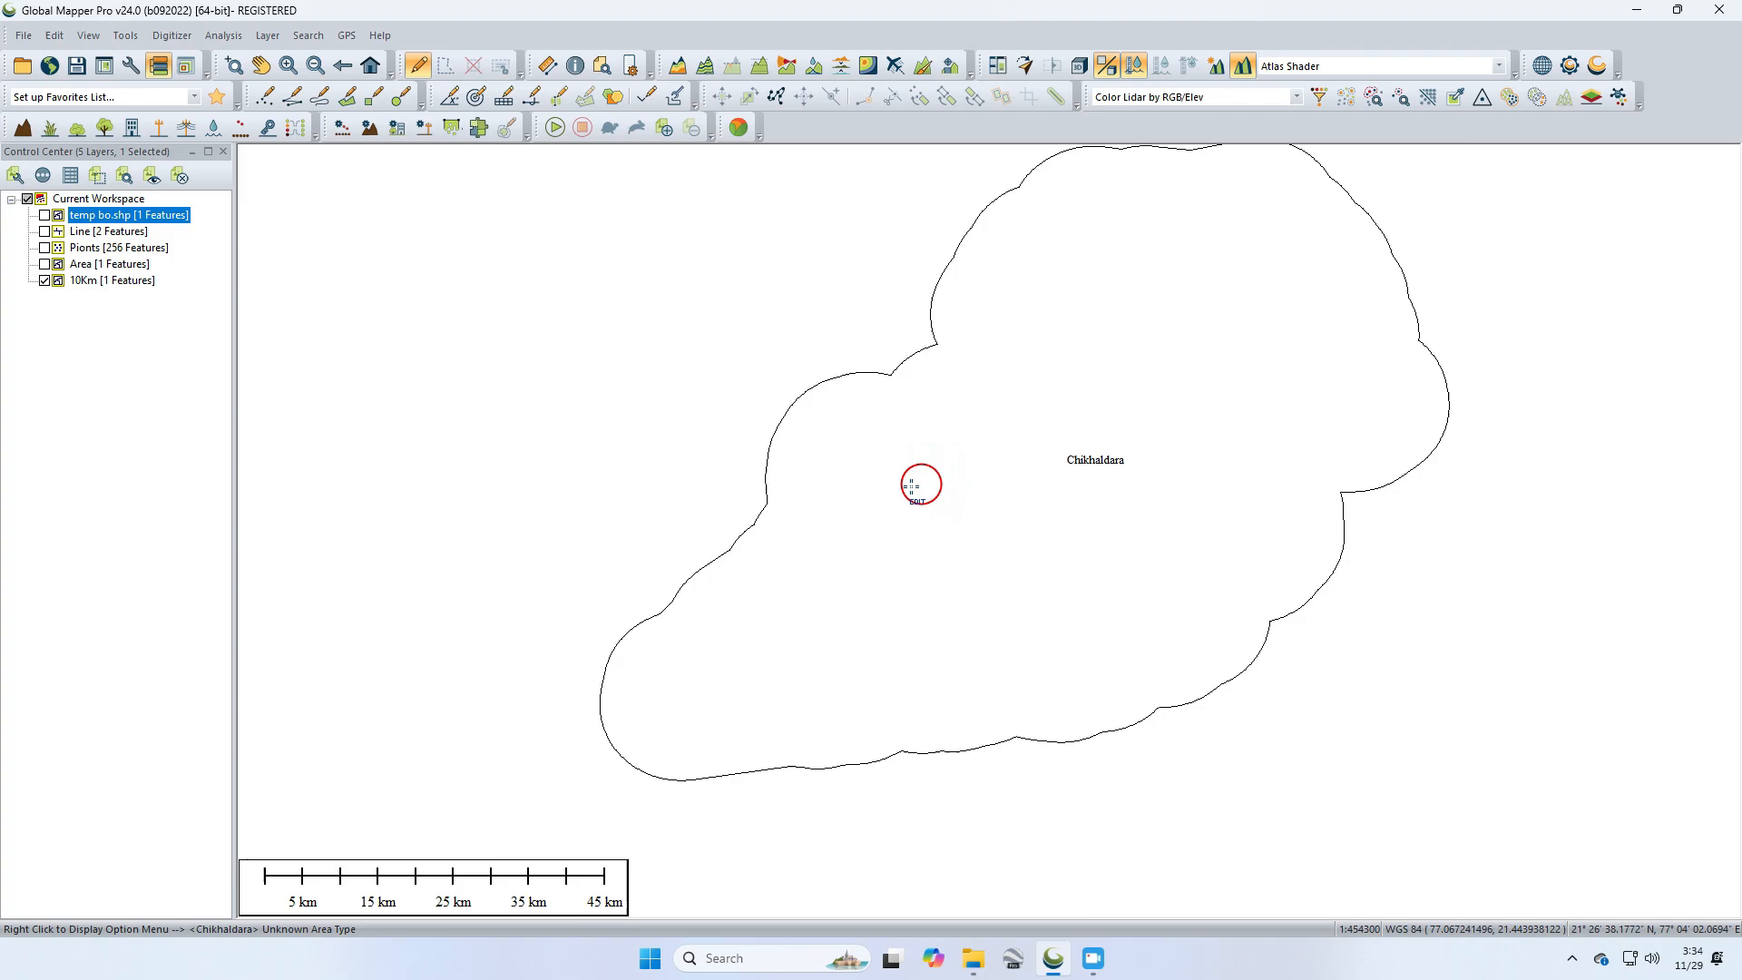
{"action": "left_click_drag", "start_coordinate": [988, 334], "coordinate": [918, 415]}
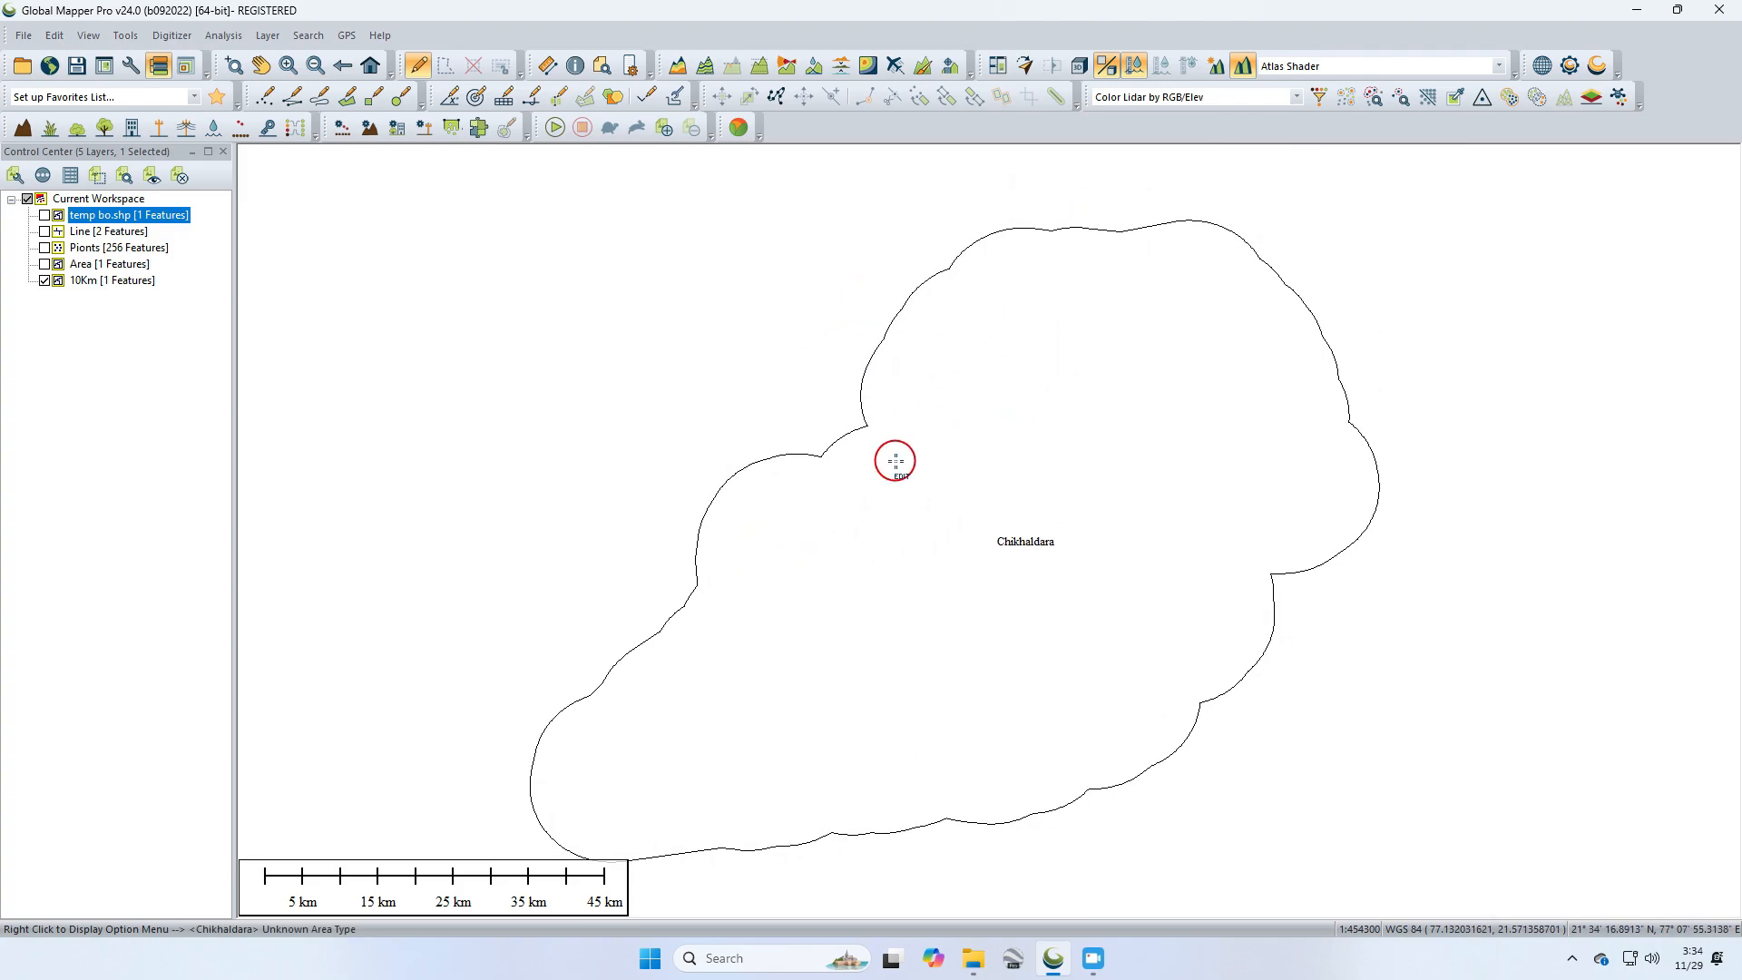
{"action": "left_click_drag", "start_coordinate": [886, 513], "coordinate": [932, 479]}
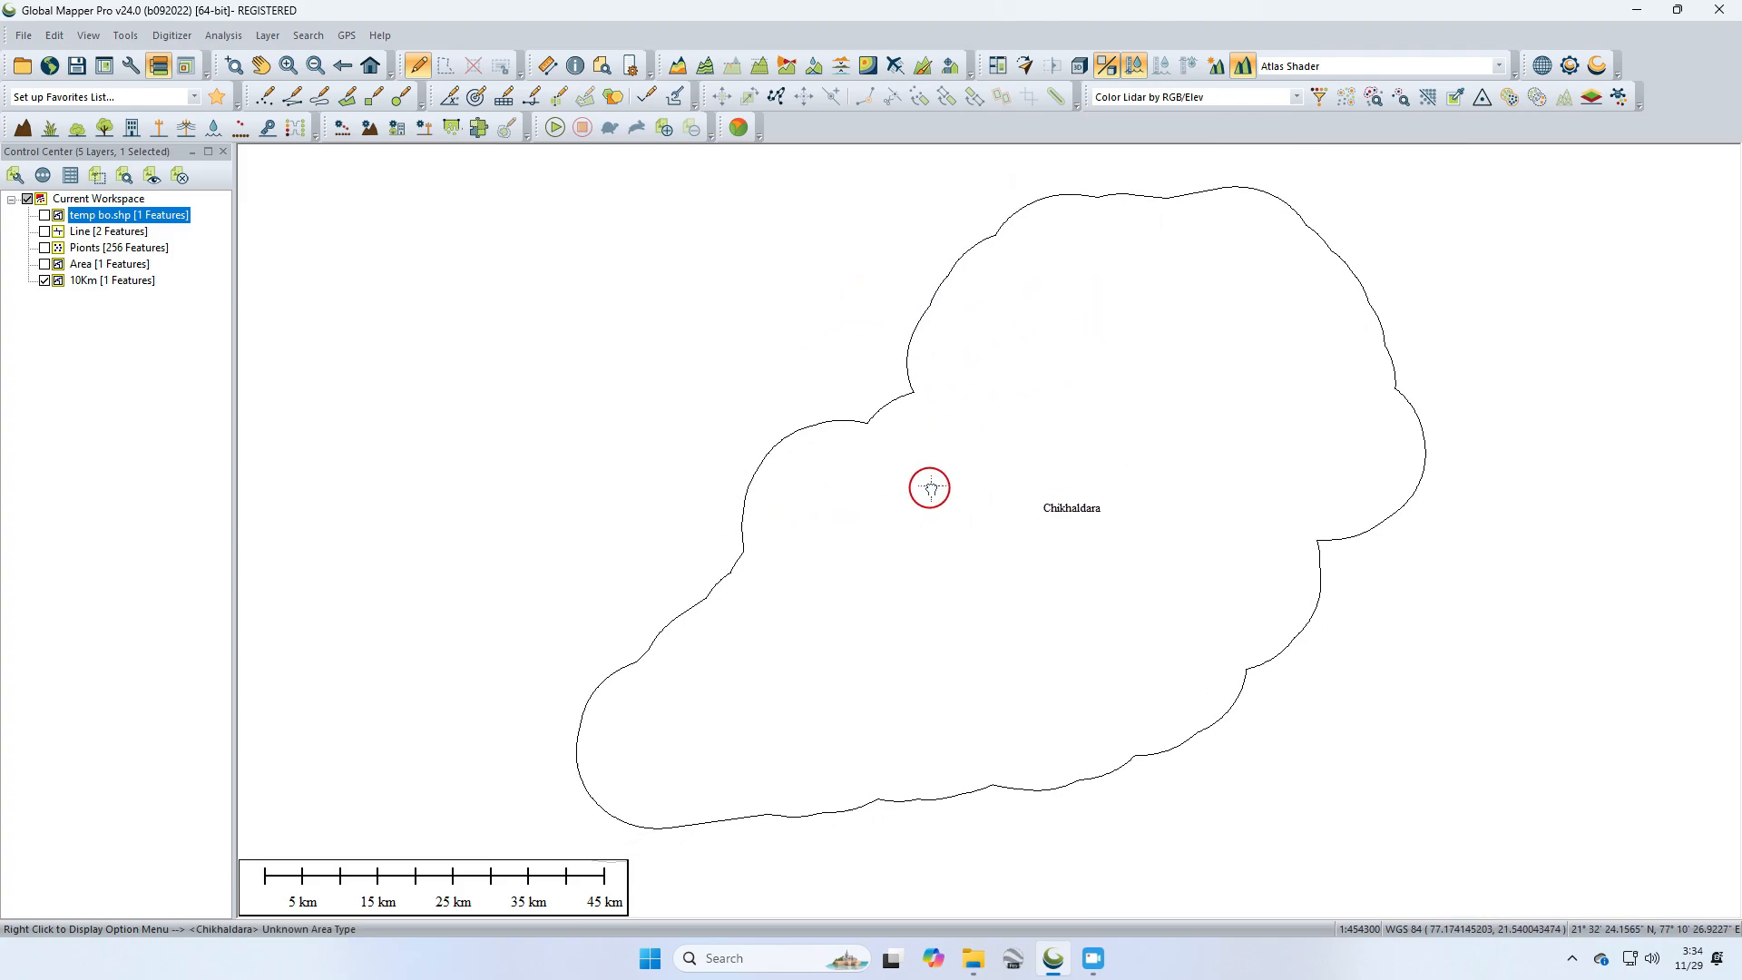
Step: Hide the 10Km layer, show the temp bo.shp layer, and select the Chikhaldara district area
{"action": "left_click", "coordinate": [44, 280]}
{"action": "left_click", "coordinate": [44, 215]}
{"action": "left_click", "coordinate": [1069, 486]}
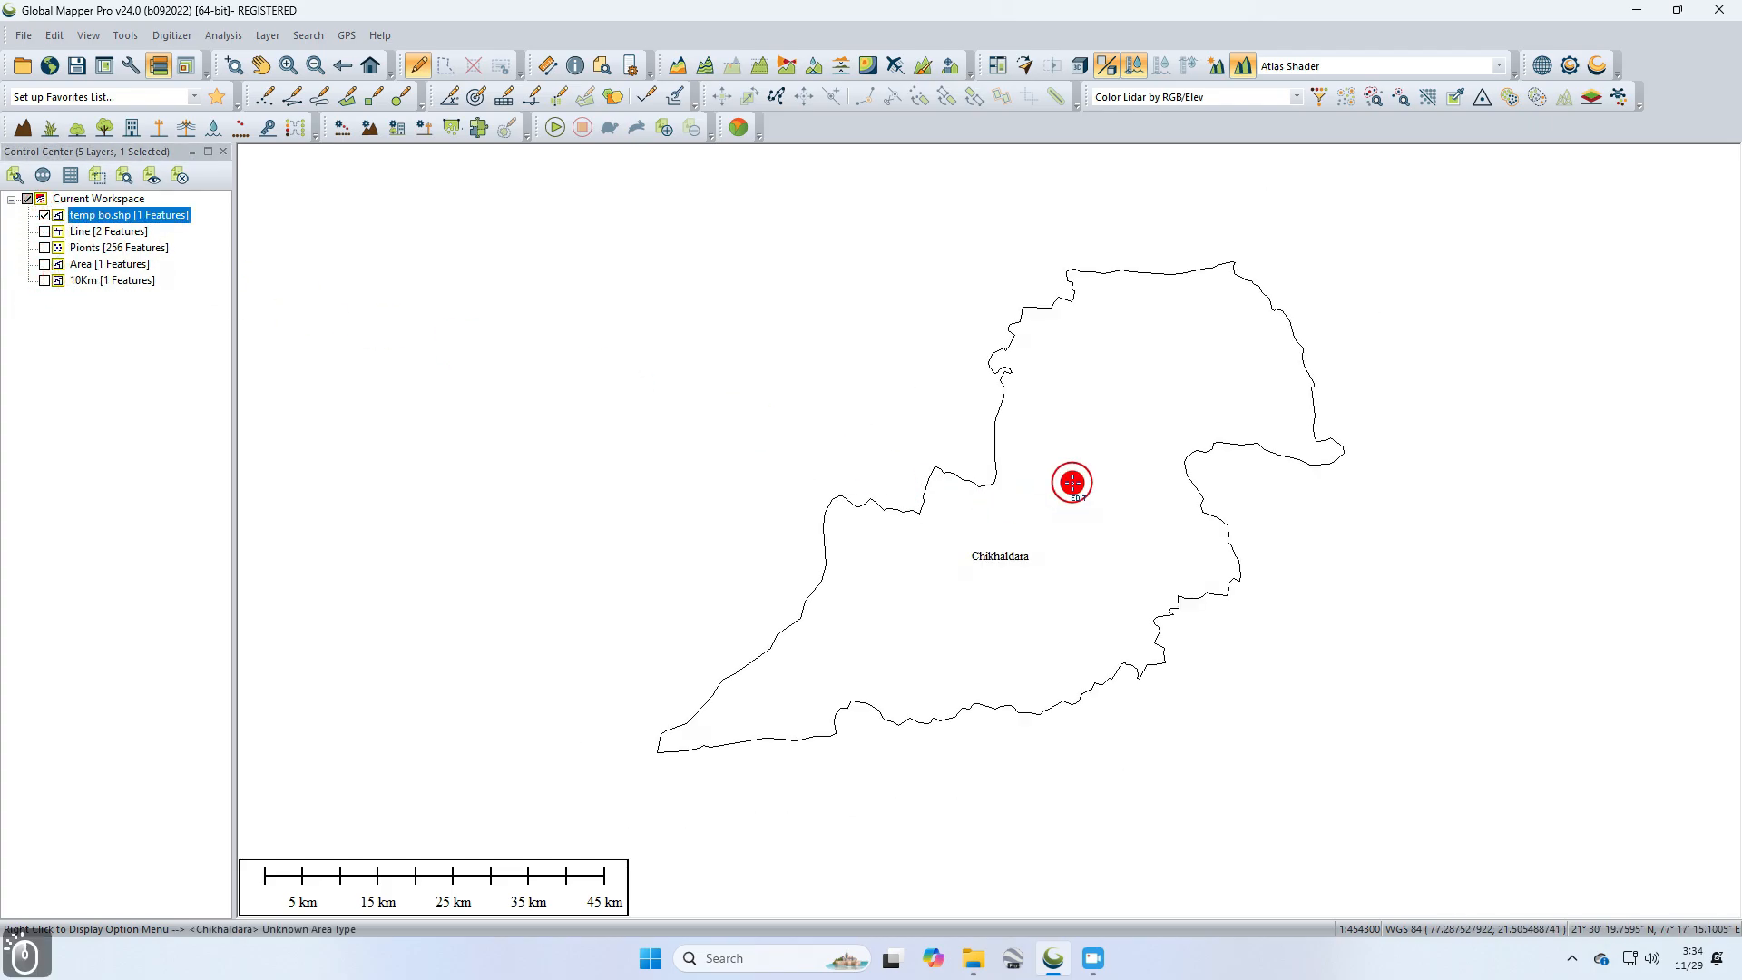
{"action": "right_click", "coordinate": [1099, 426]}
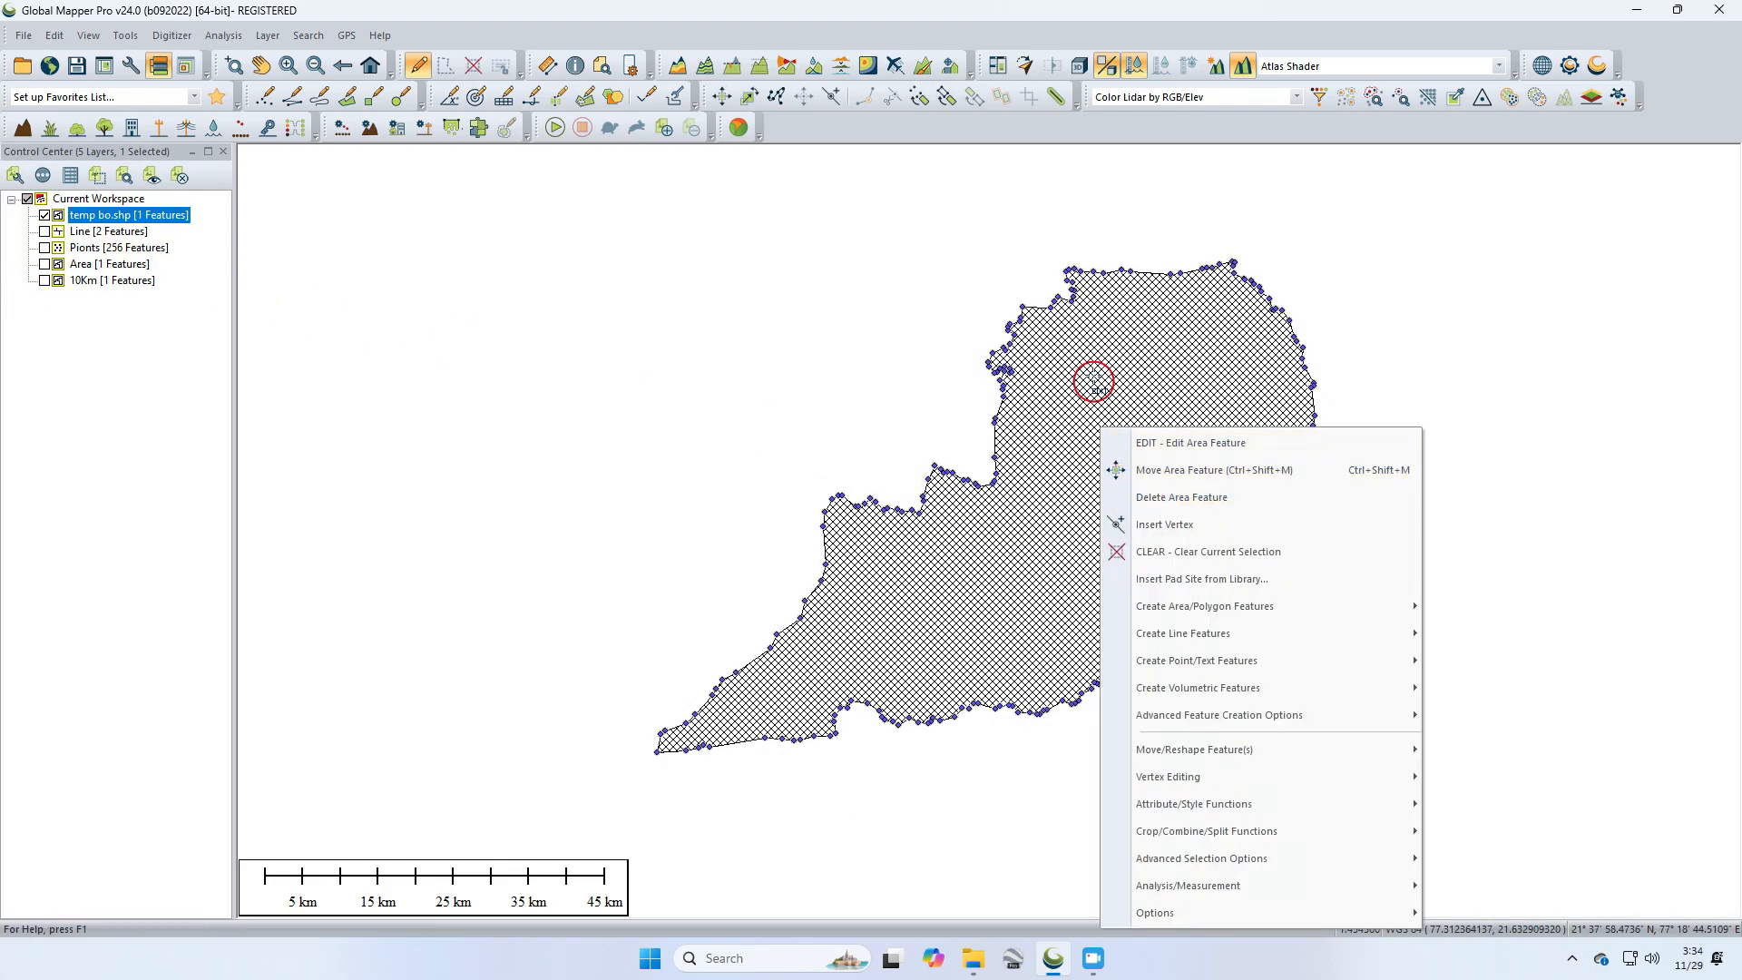
Step: Create a 500 meters fixed-distance buffer around the selected district into a new layer named 500m
{"action": "left_click", "coordinate": [1068, 94]}
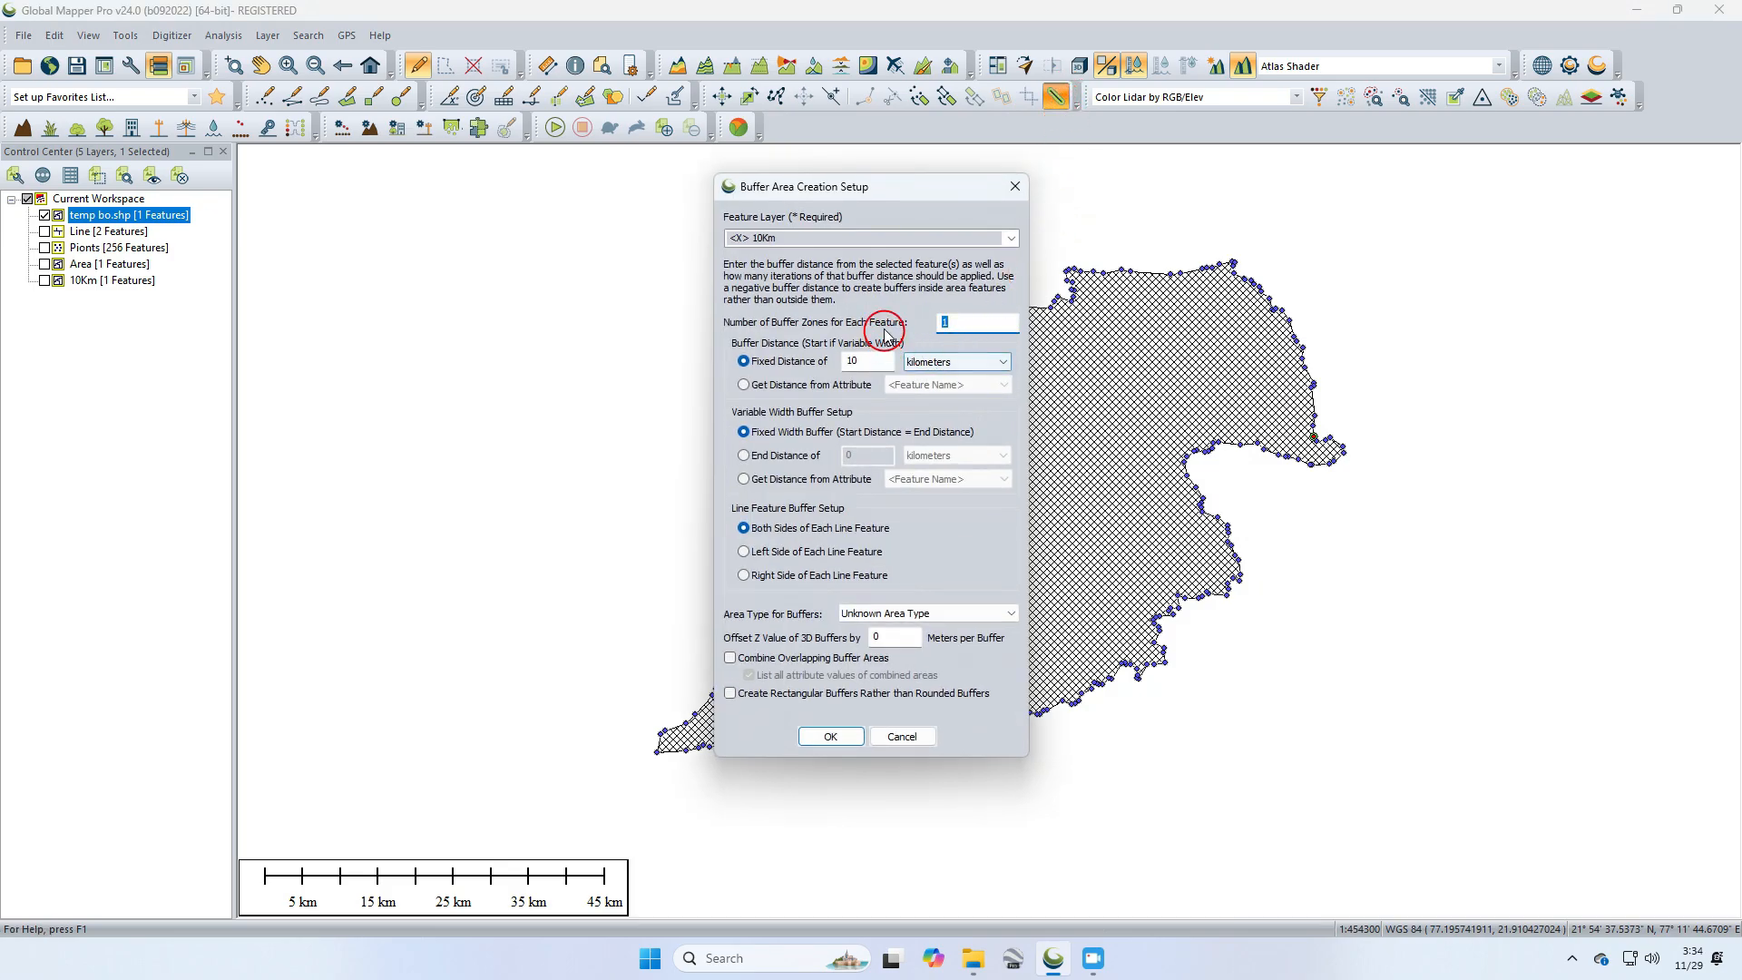
{"action": "left_click", "coordinate": [1008, 238]}
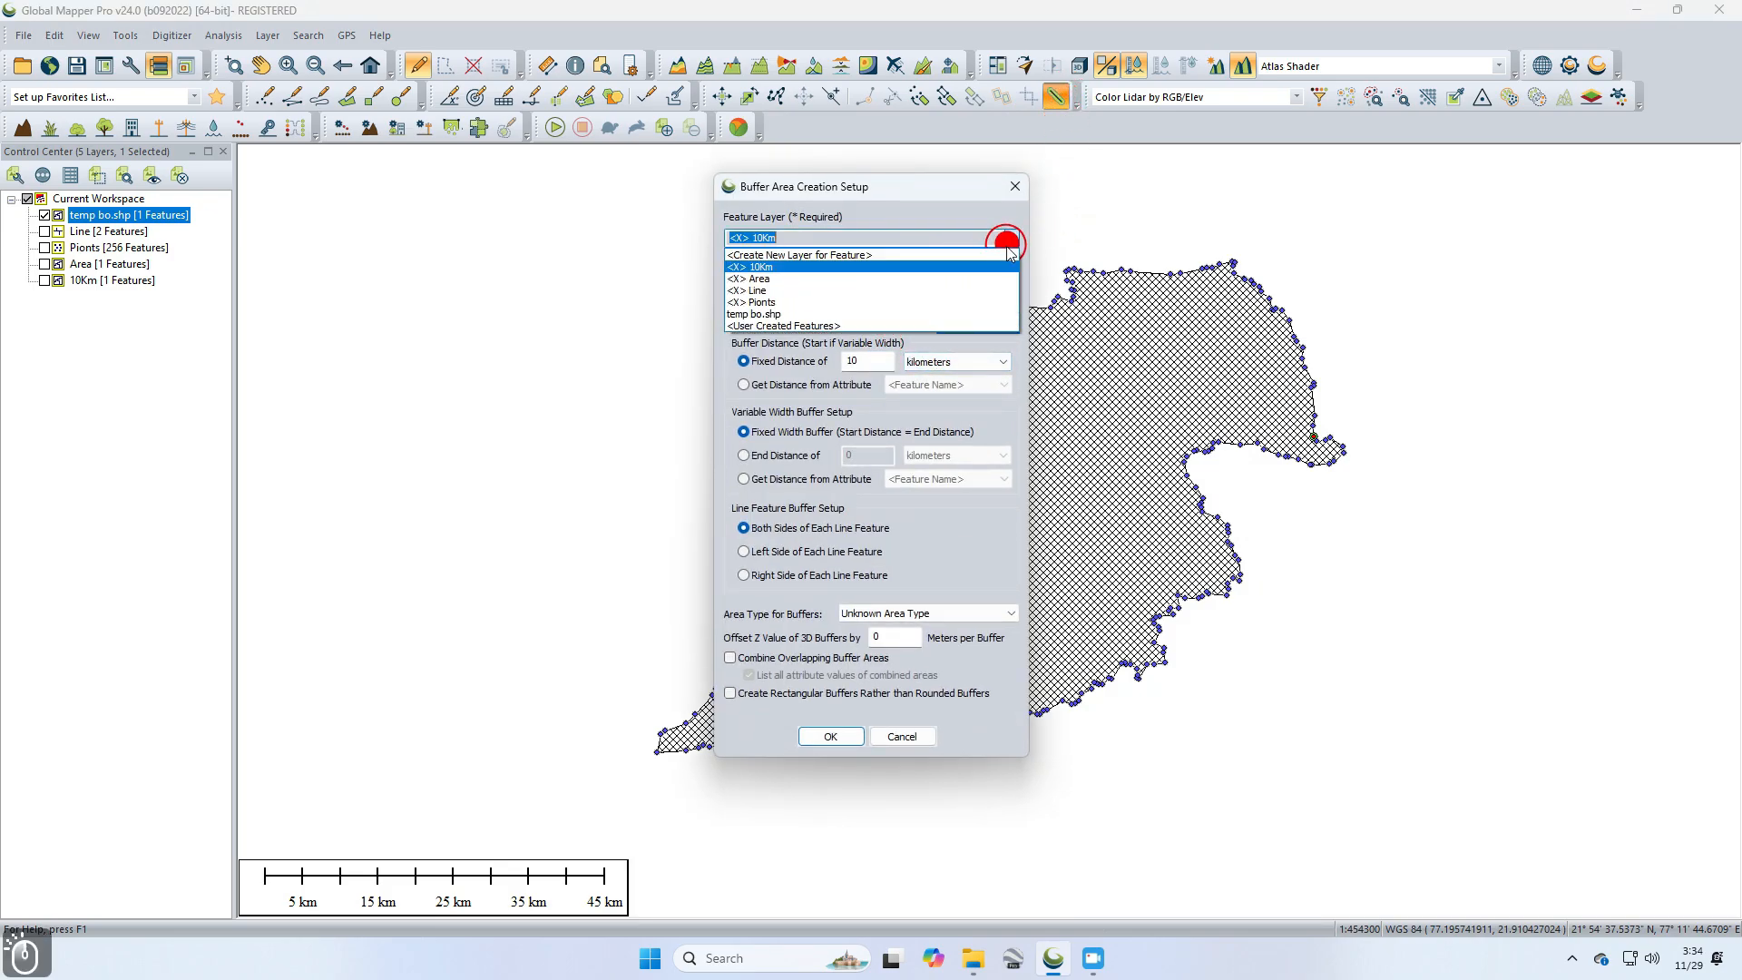
{"action": "left_click", "coordinate": [872, 271]}
{"action": "type", "text": "5"}
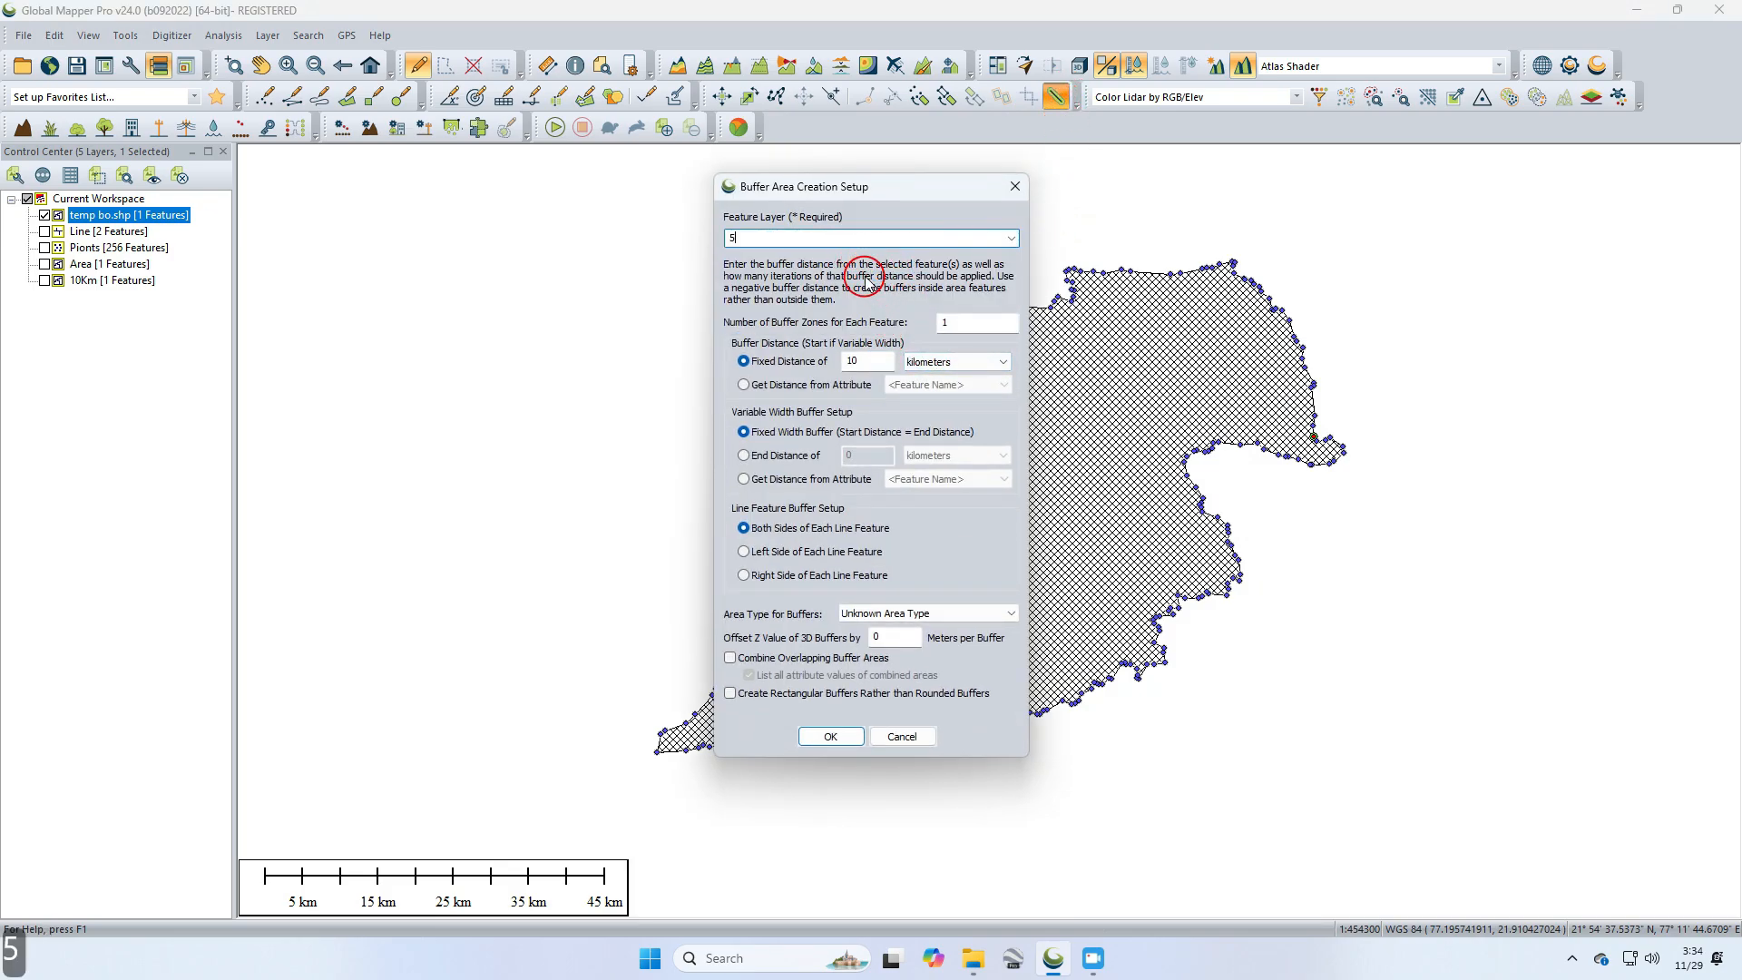
{"action": "type", "text": "00"}
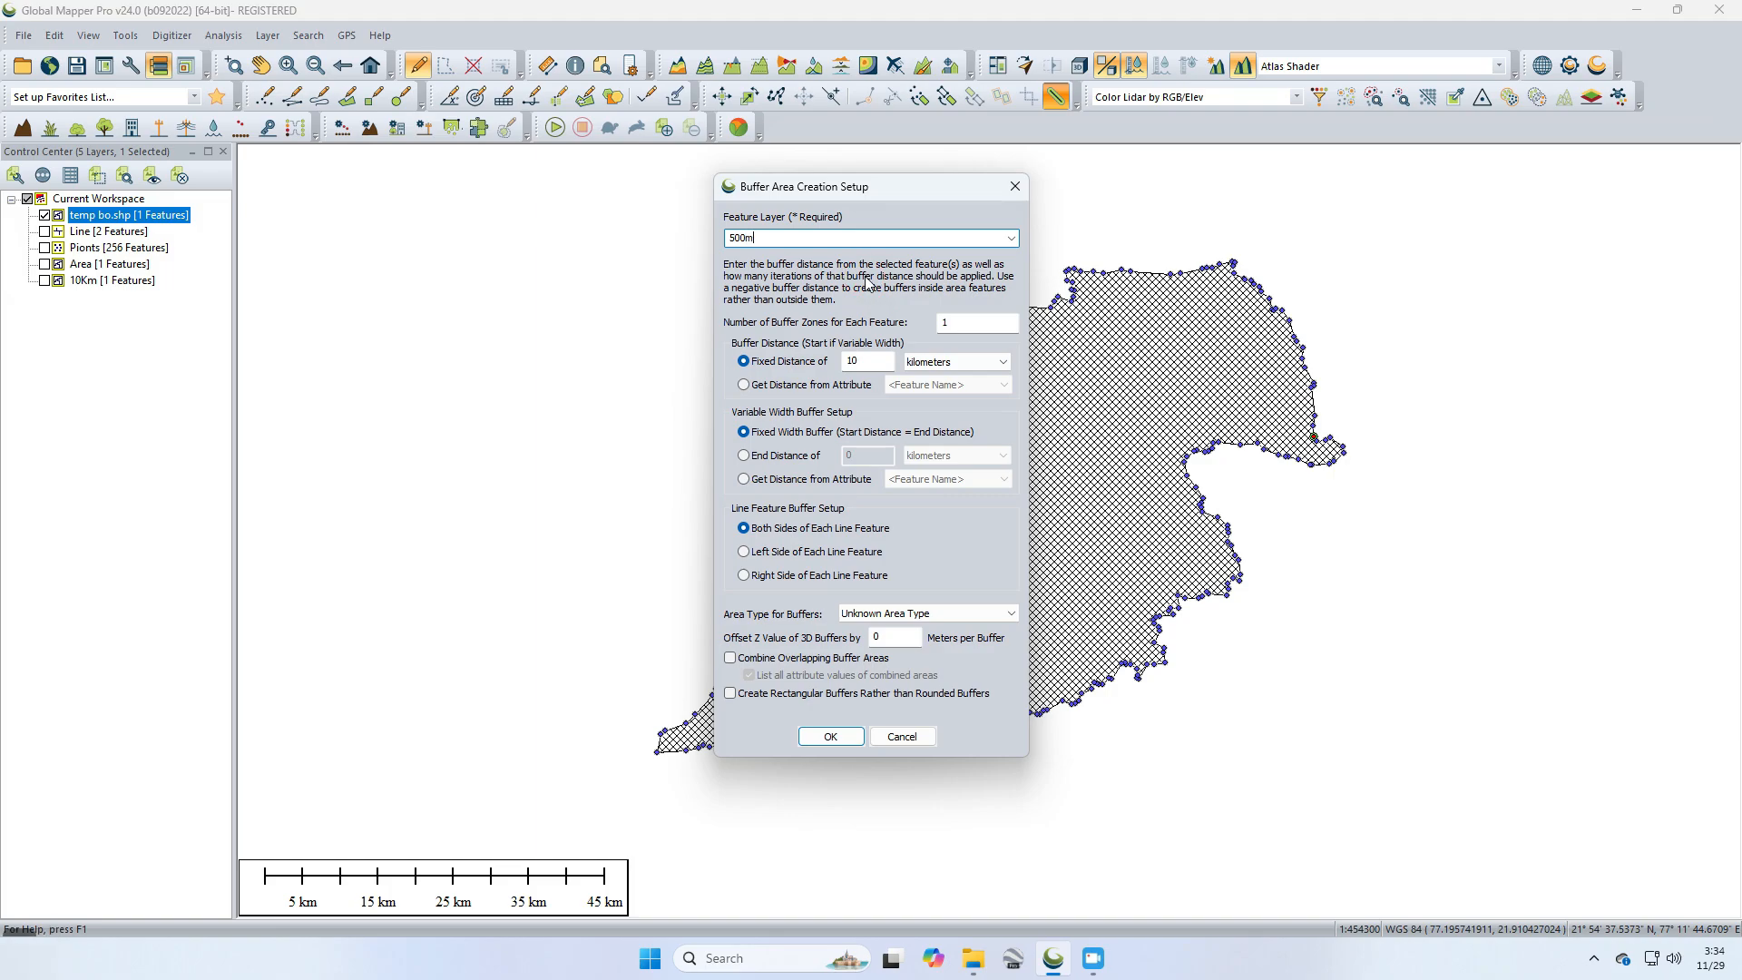
{"action": "type", "text": "m"}
{"action": "left_click", "coordinate": [932, 323]}
{"action": "double_click", "coordinate": [864, 361]}
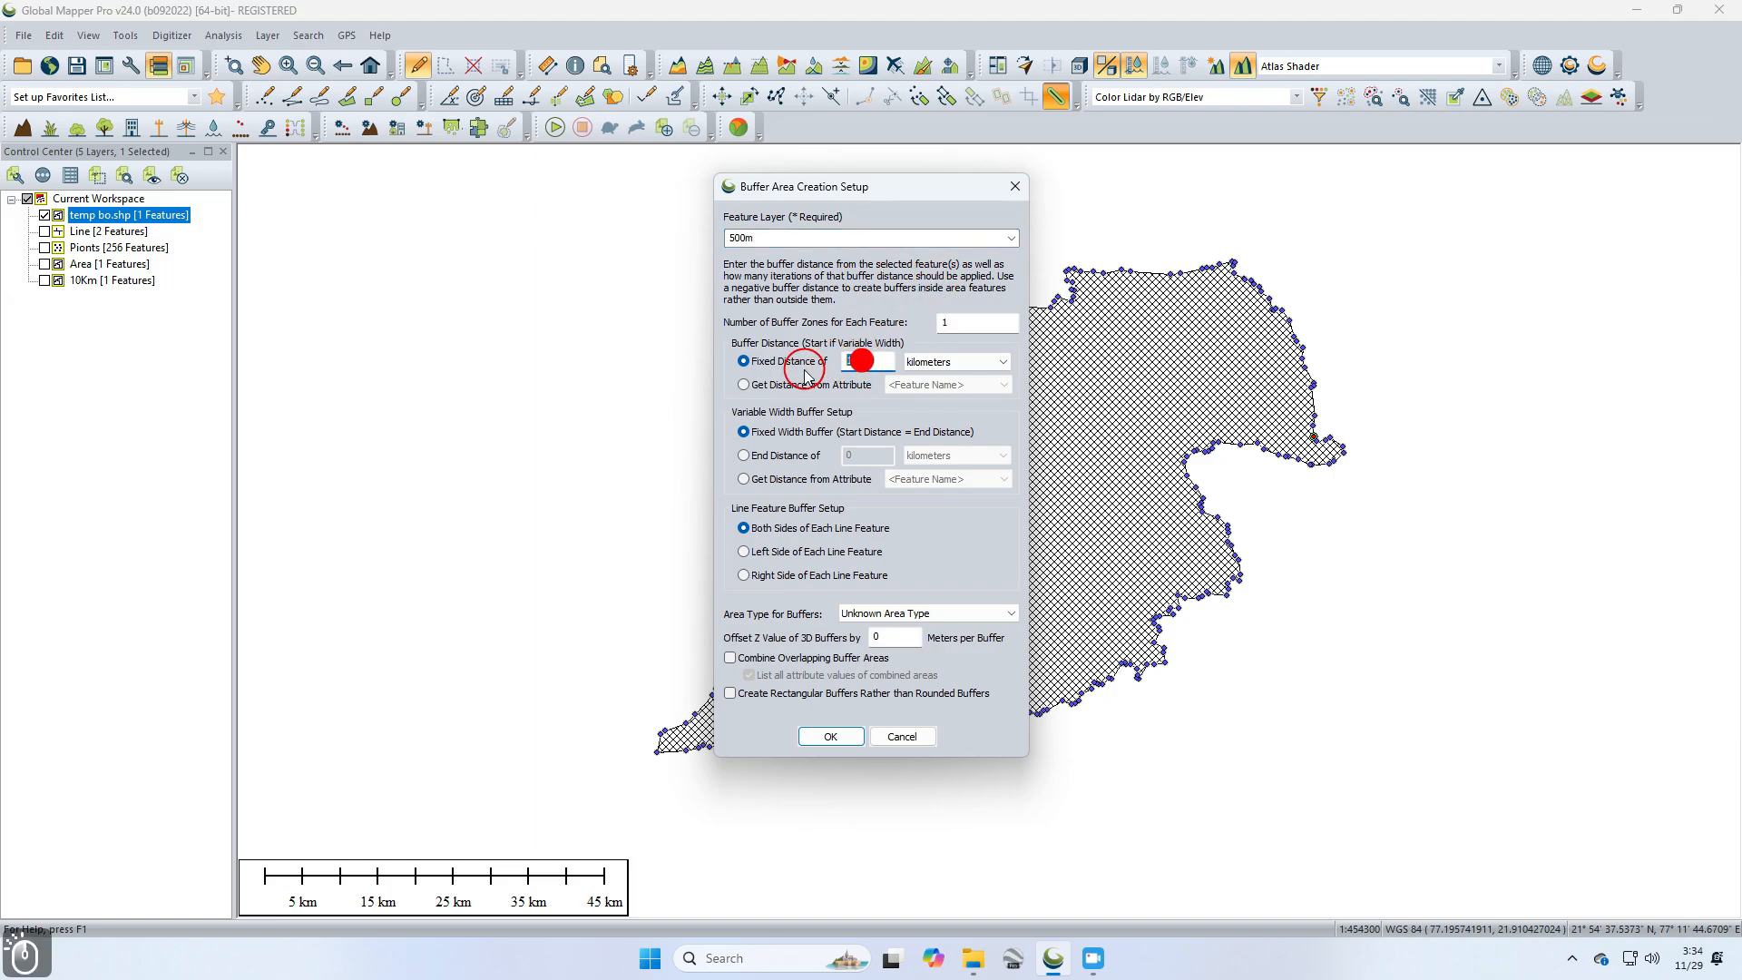
{"action": "type", "text": "500"}
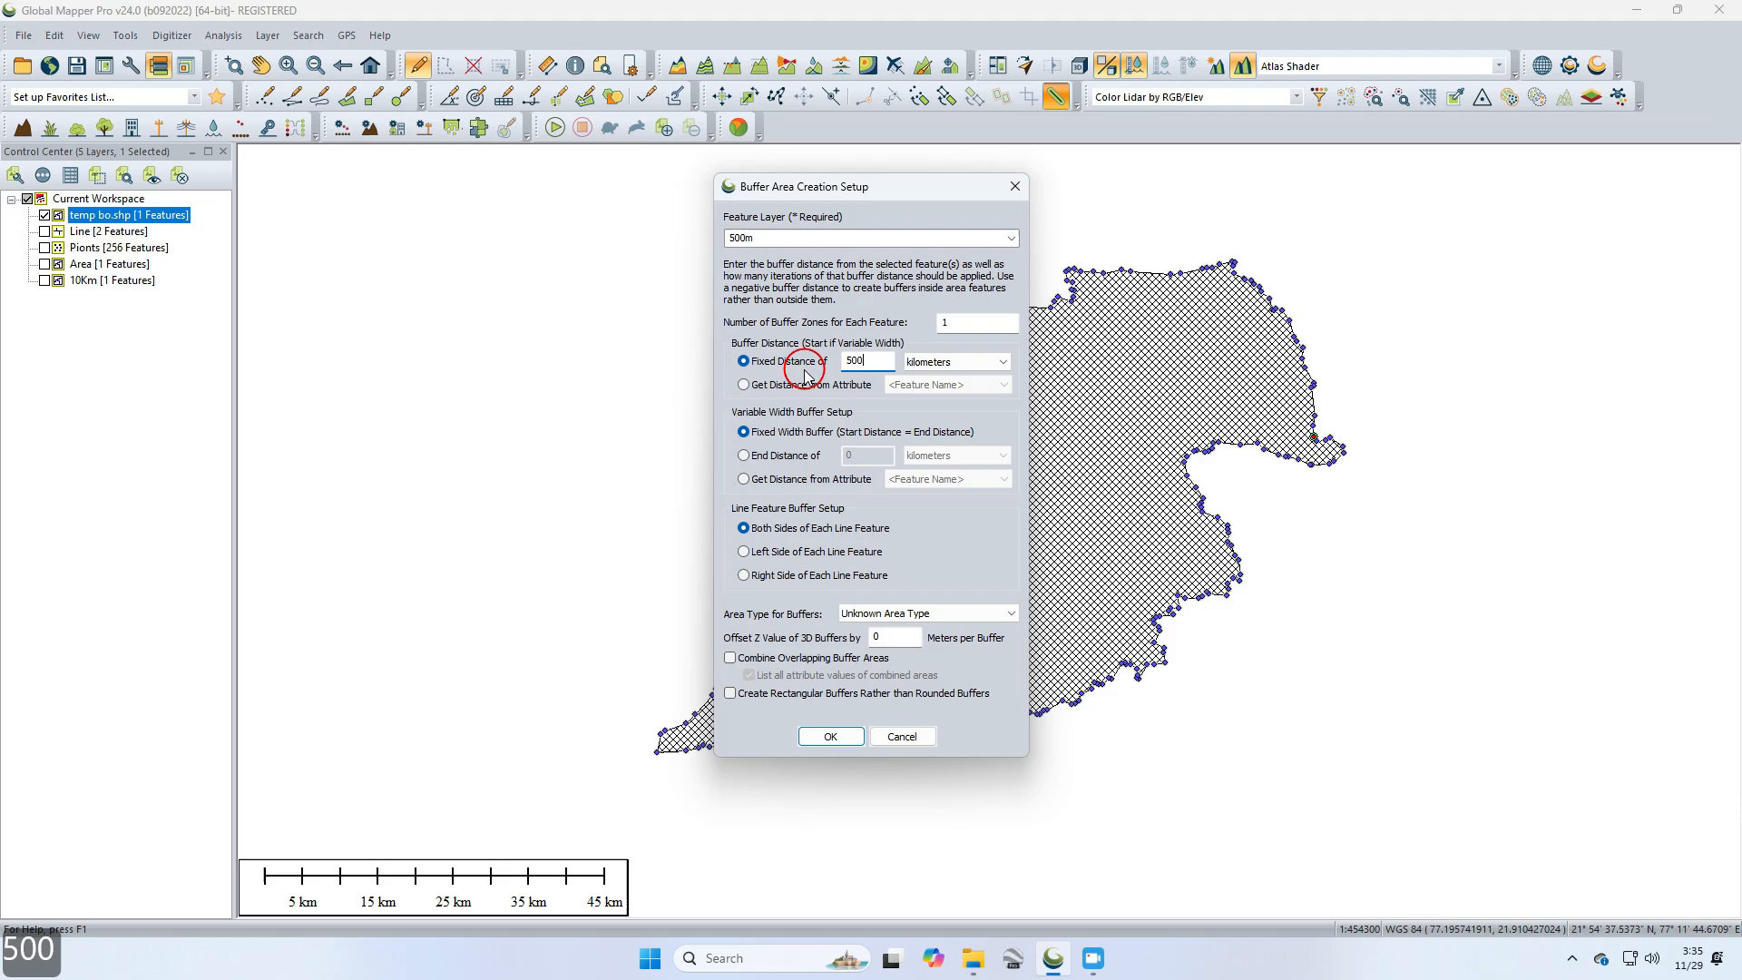
{"action": "left_click", "coordinate": [996, 361]}
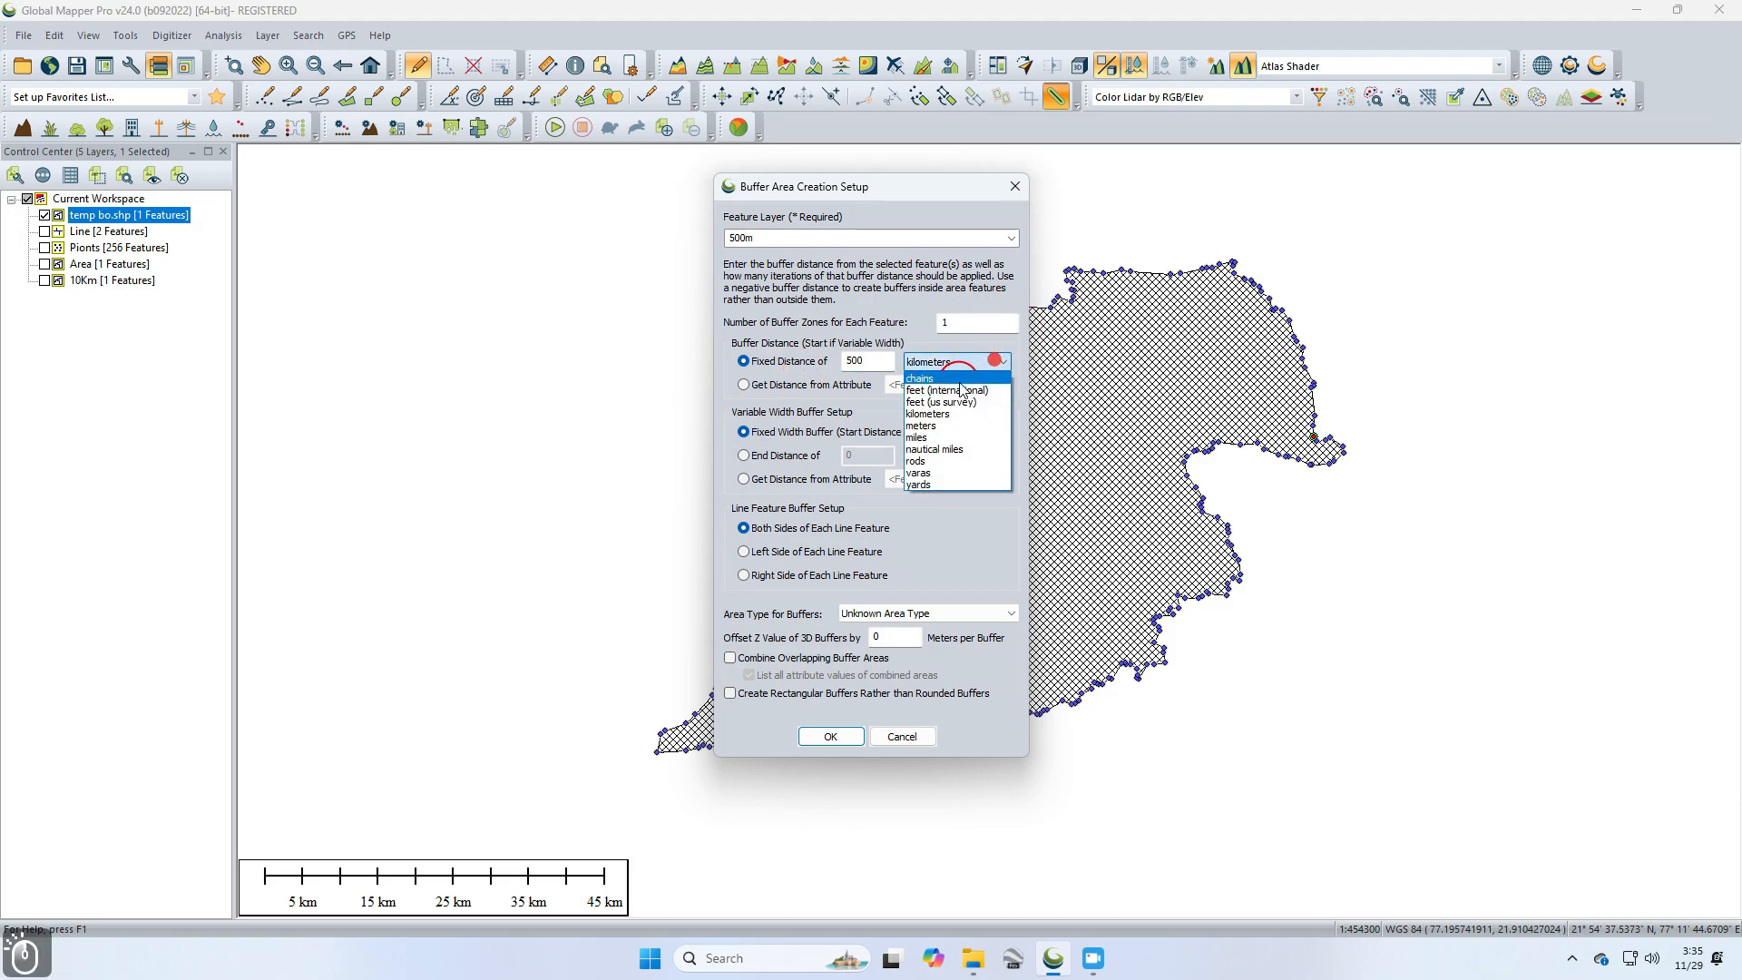
{"action": "left_click", "coordinate": [931, 426]}
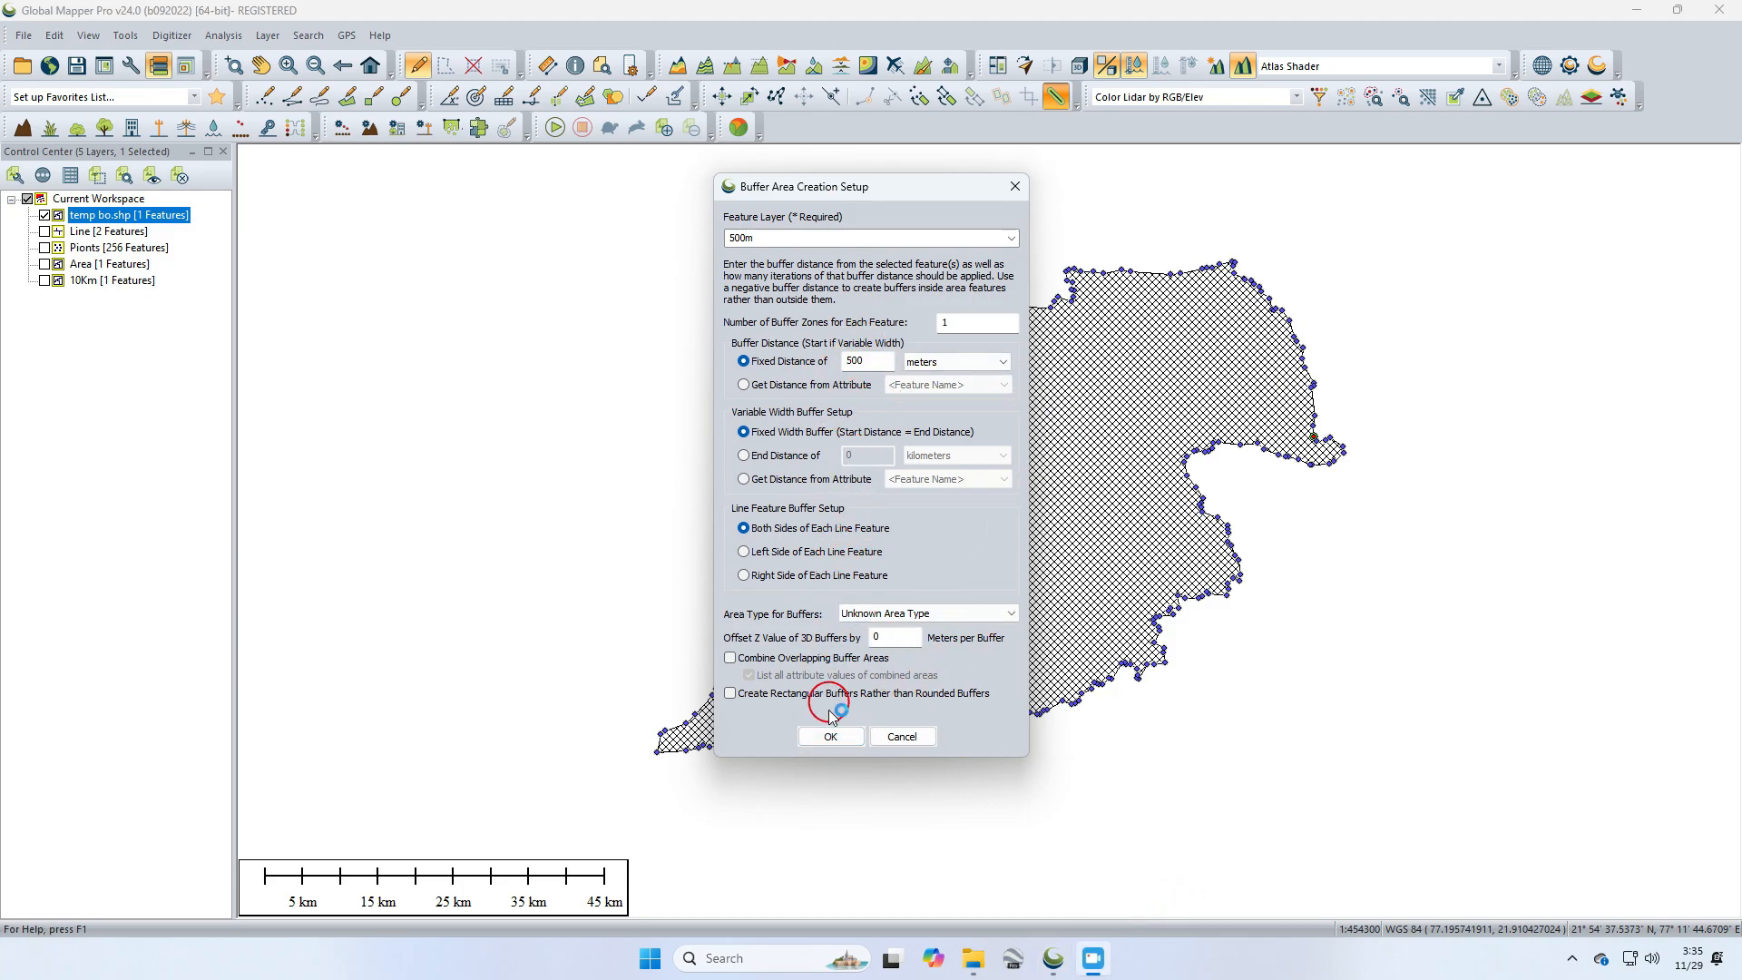
{"action": "left_click", "coordinate": [831, 737]}
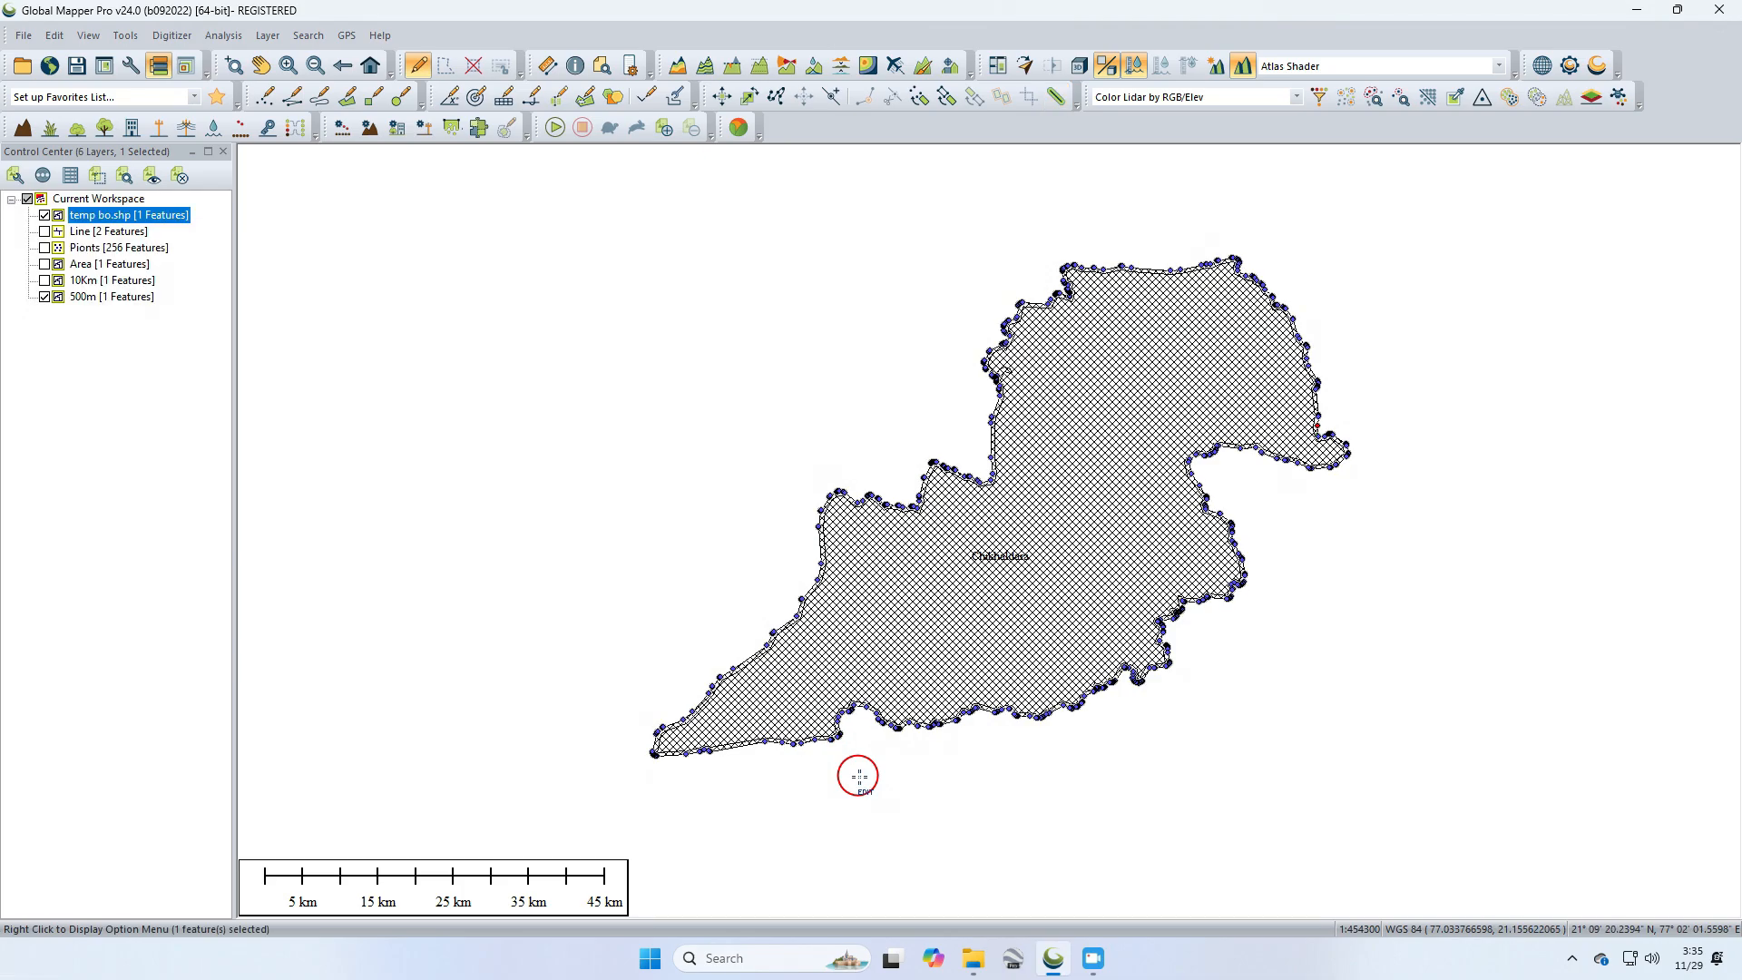
Step: Zoom in and measure the gap between the district boundary and the 500m buffer outline
{"action": "left_click", "coordinate": [711, 402]}
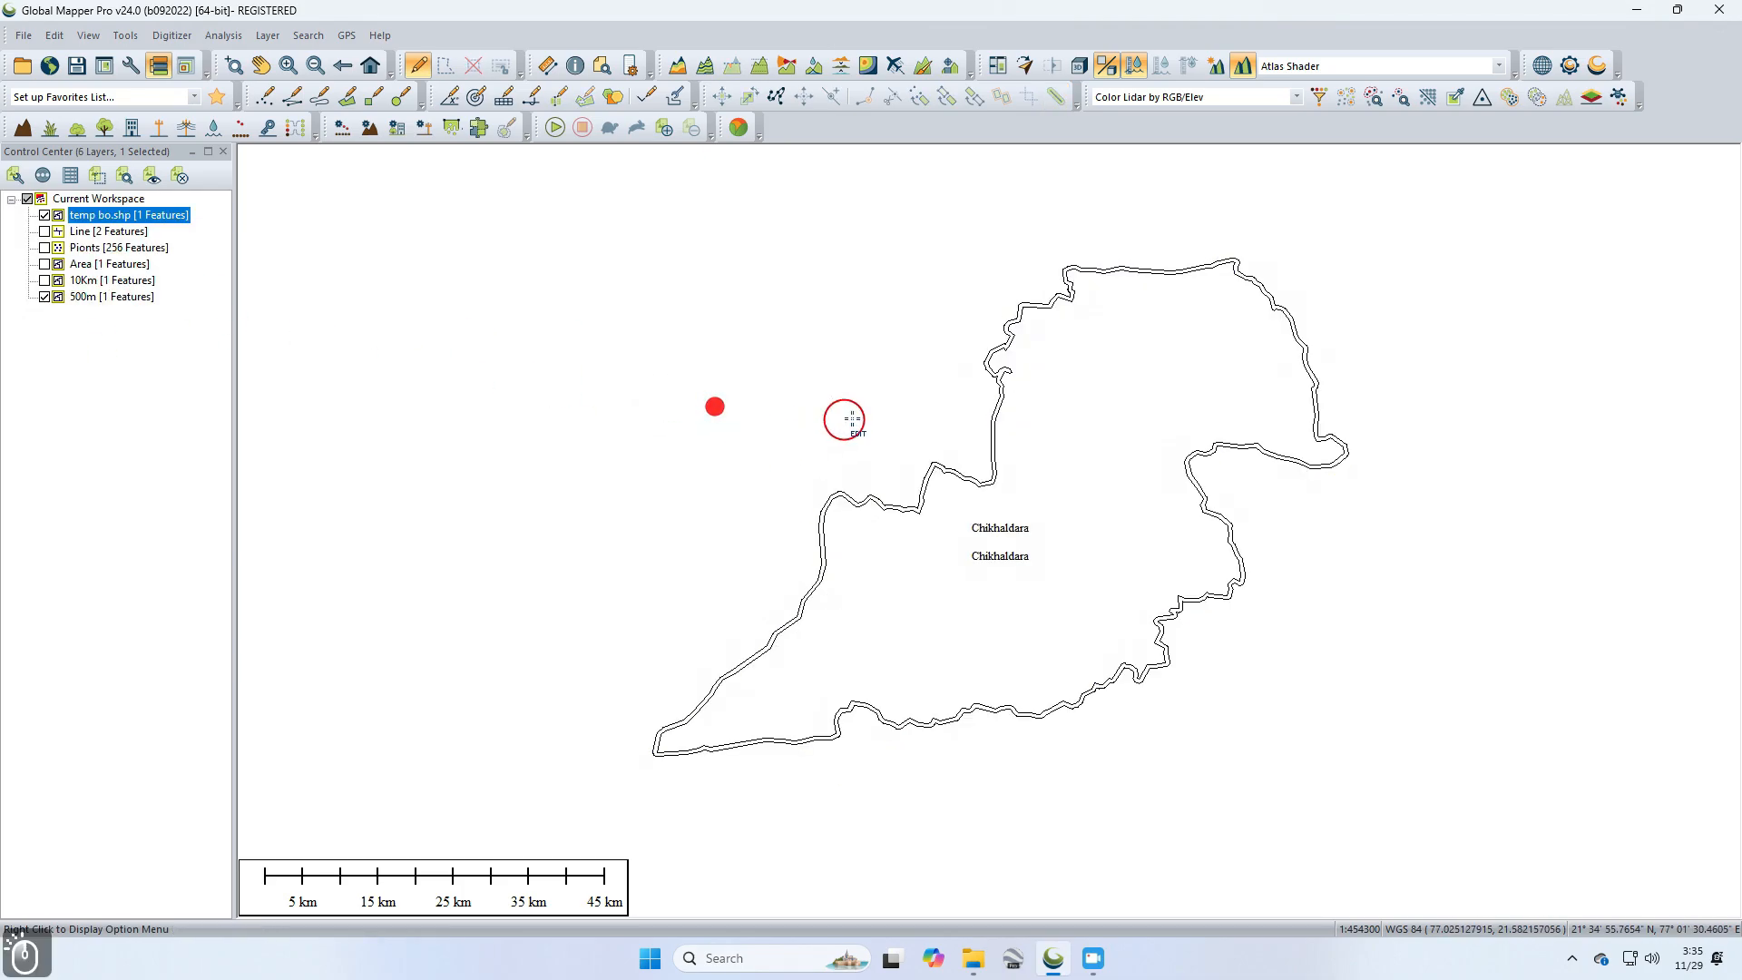
{"action": "scroll", "coordinate": [1140, 264], "scroll_direction": "down", "scroll_amount": 1}
{"action": "scroll", "coordinate": [1140, 264], "scroll_direction": "up", "scroll_amount": 5}
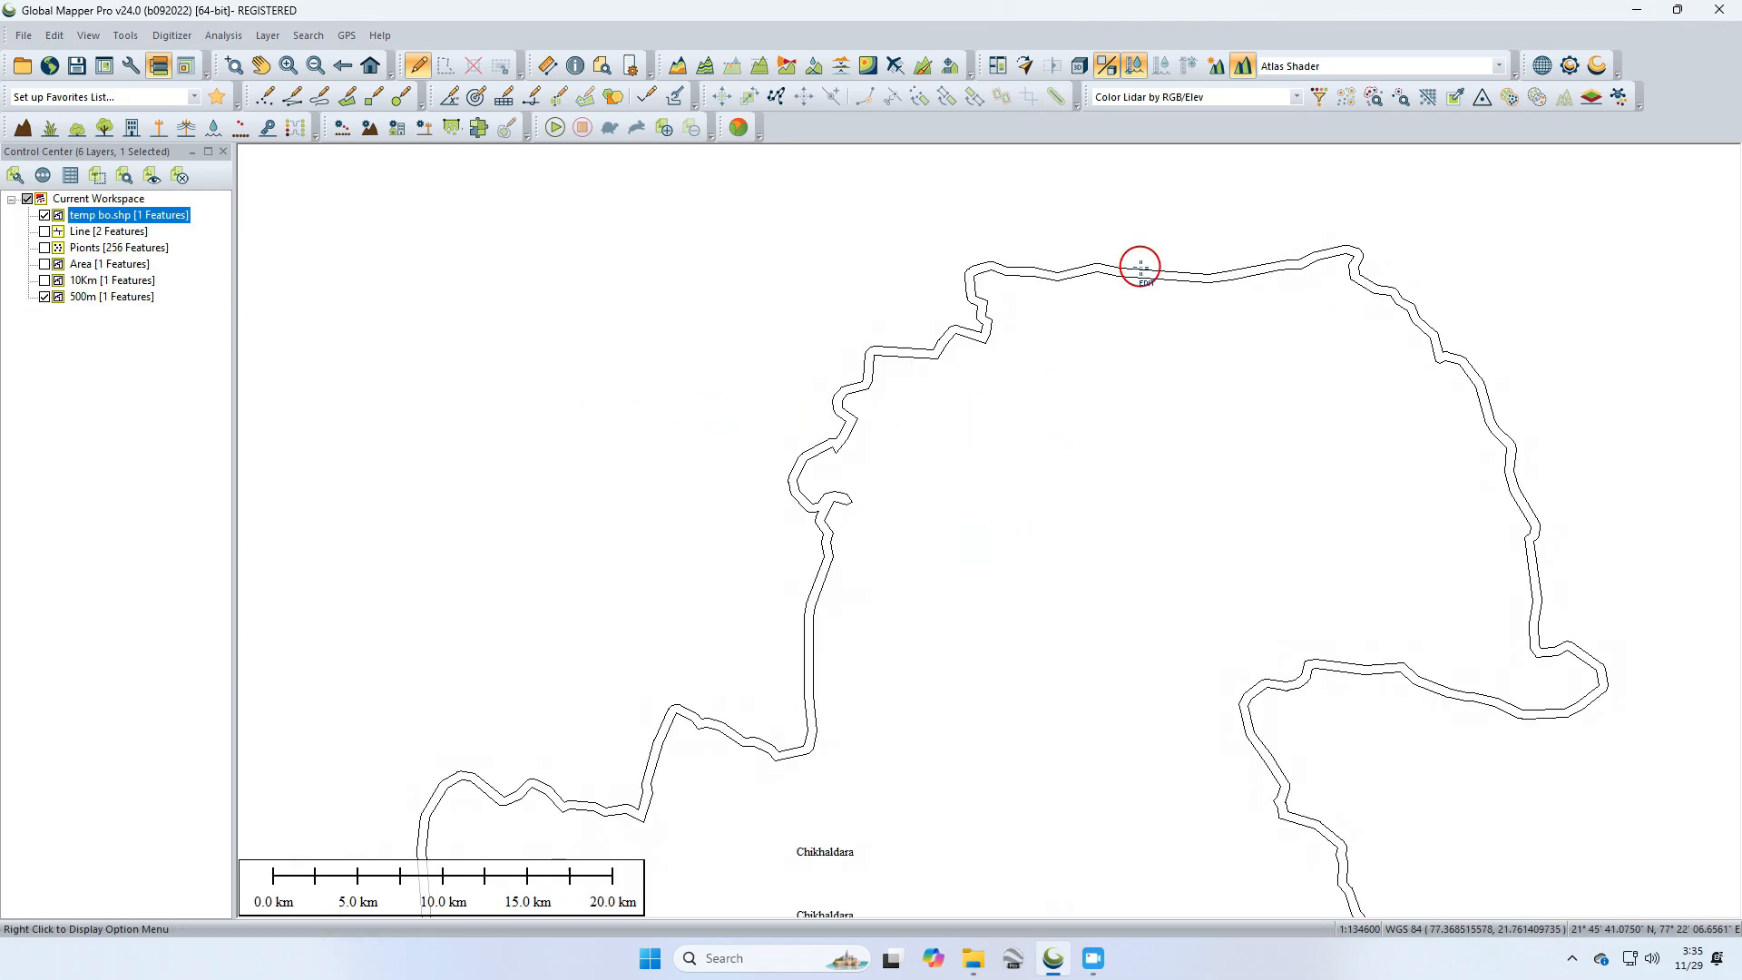
{"action": "scroll", "coordinate": [1146, 275], "scroll_direction": "up", "scroll_amount": 1}
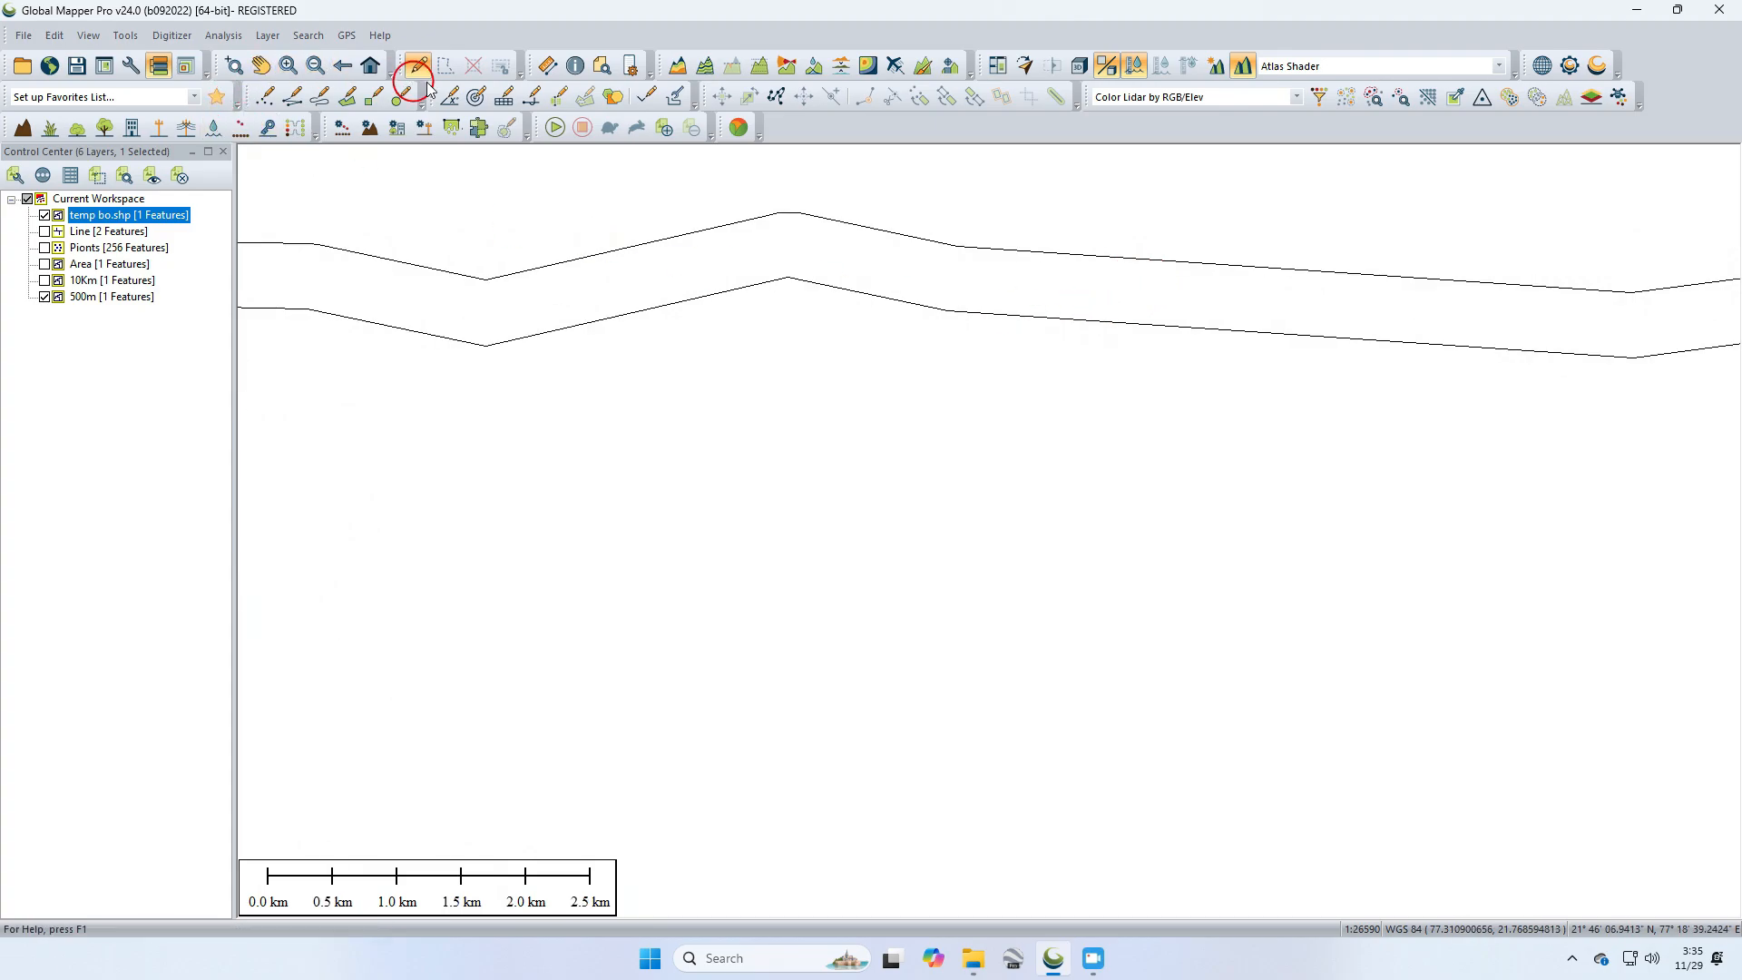
{"action": "left_click", "coordinate": [548, 65]}
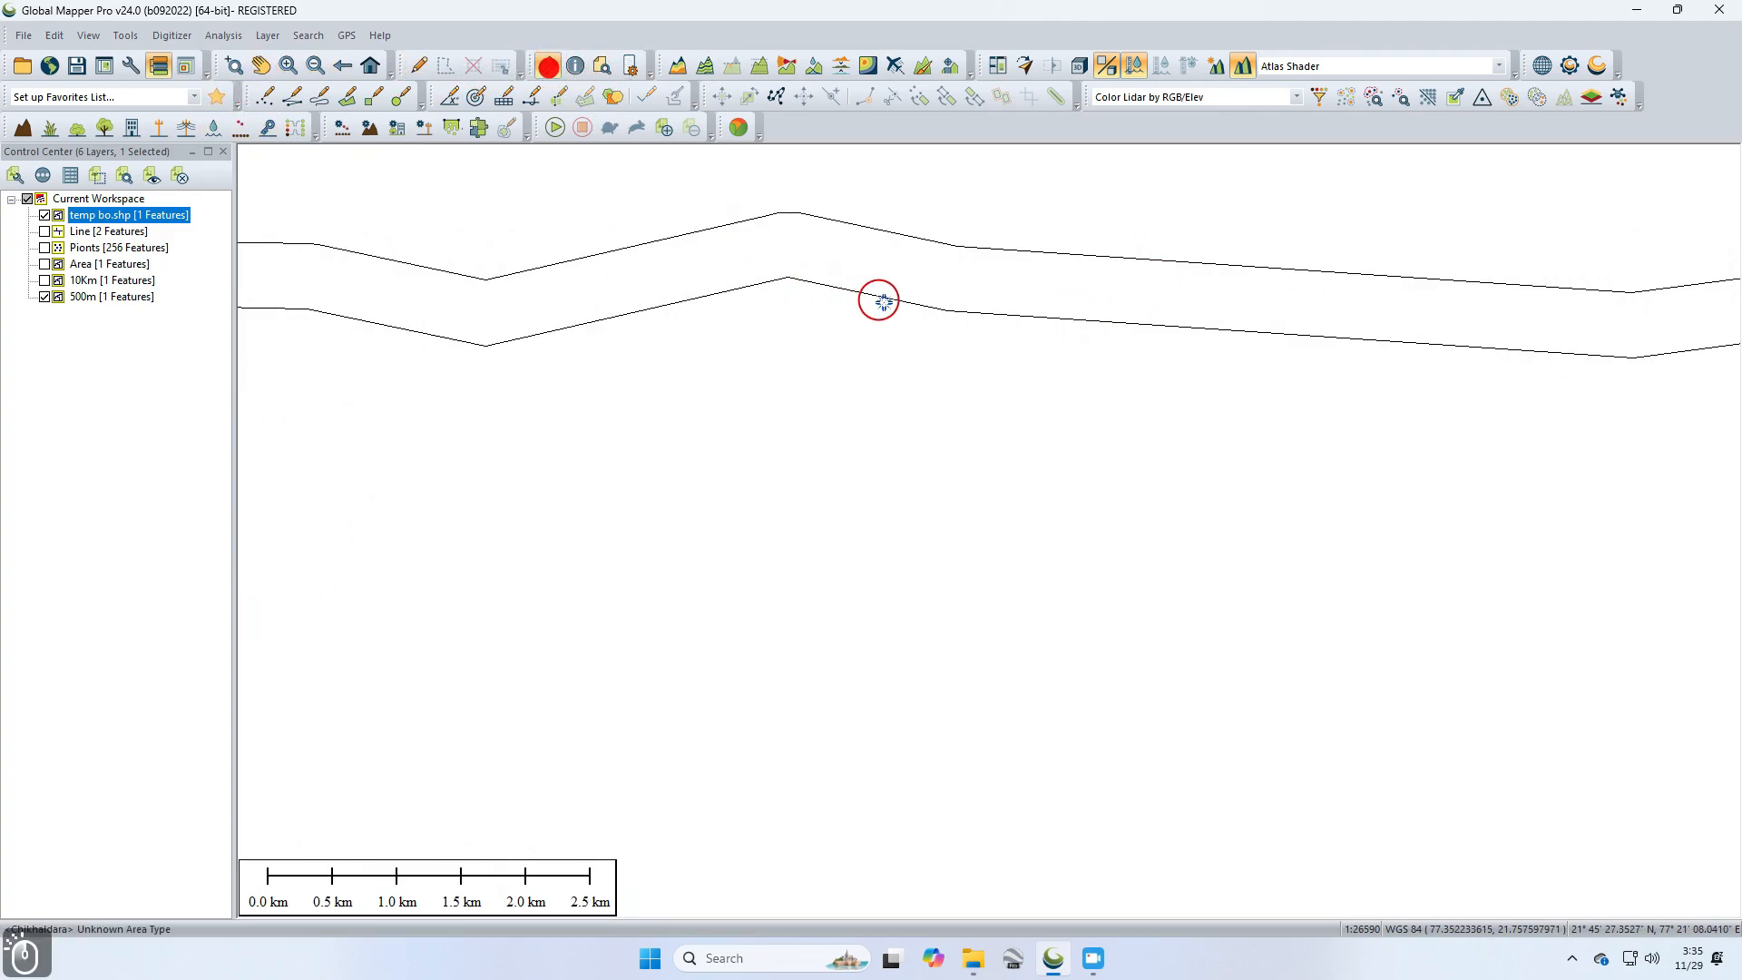
{"action": "left_click", "coordinate": [967, 313]}
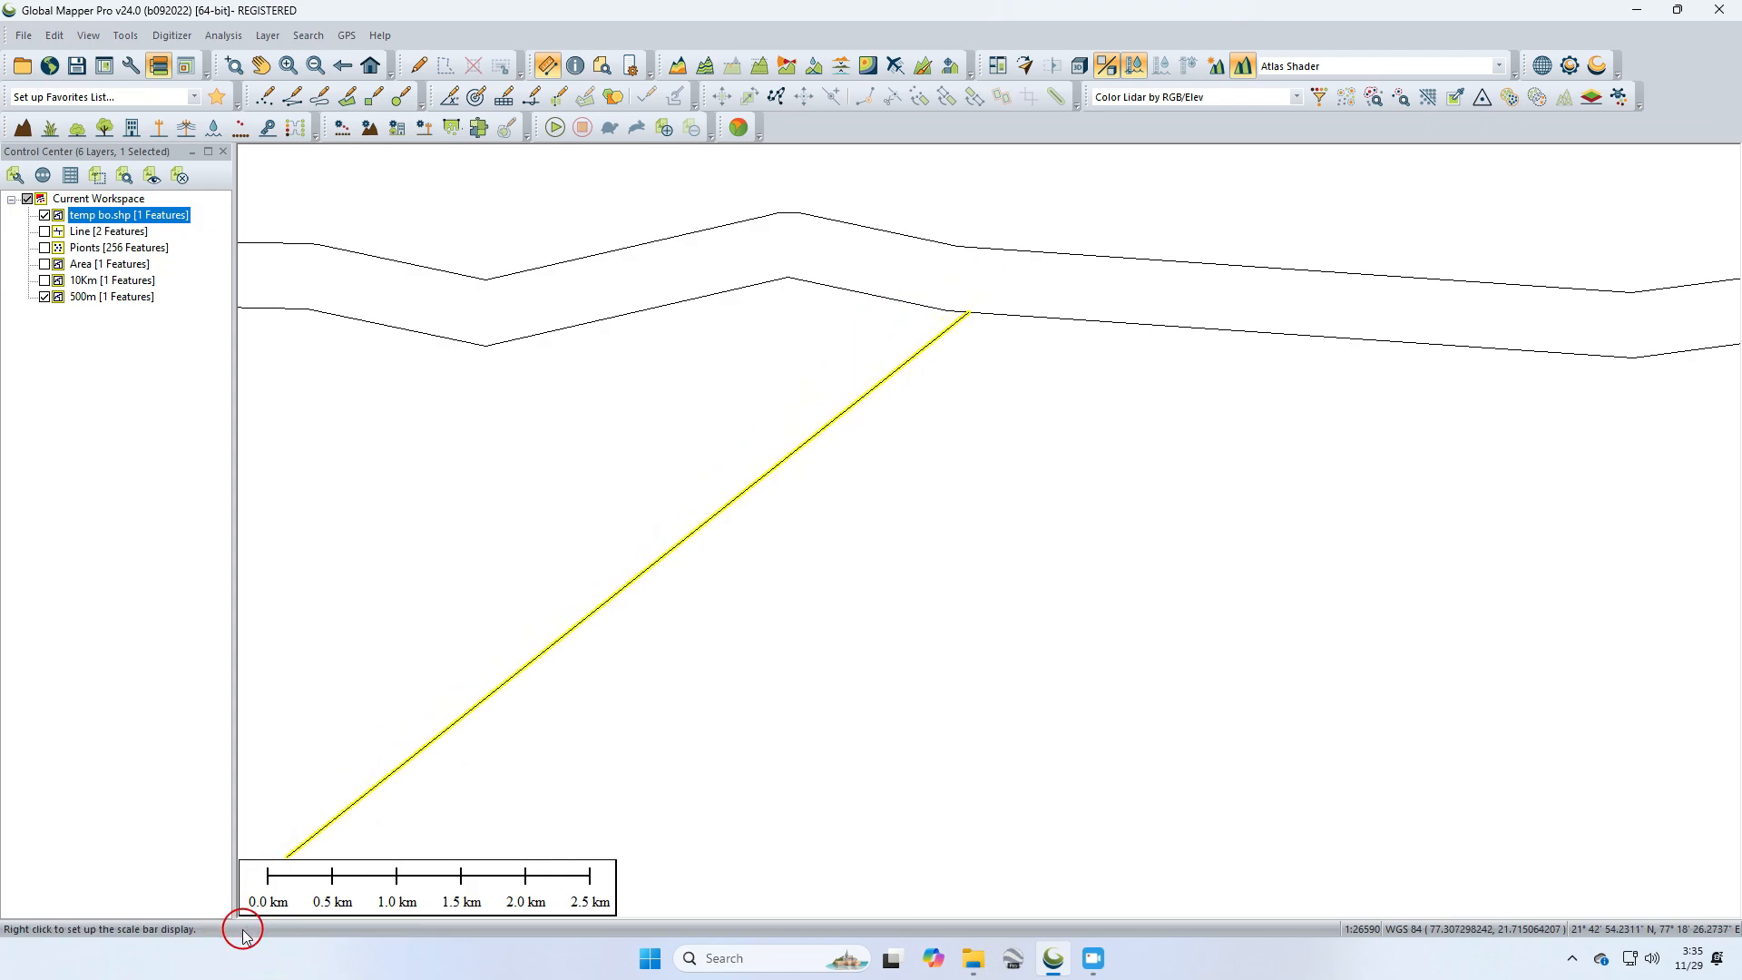
{"action": "left_click", "coordinate": [987, 246]}
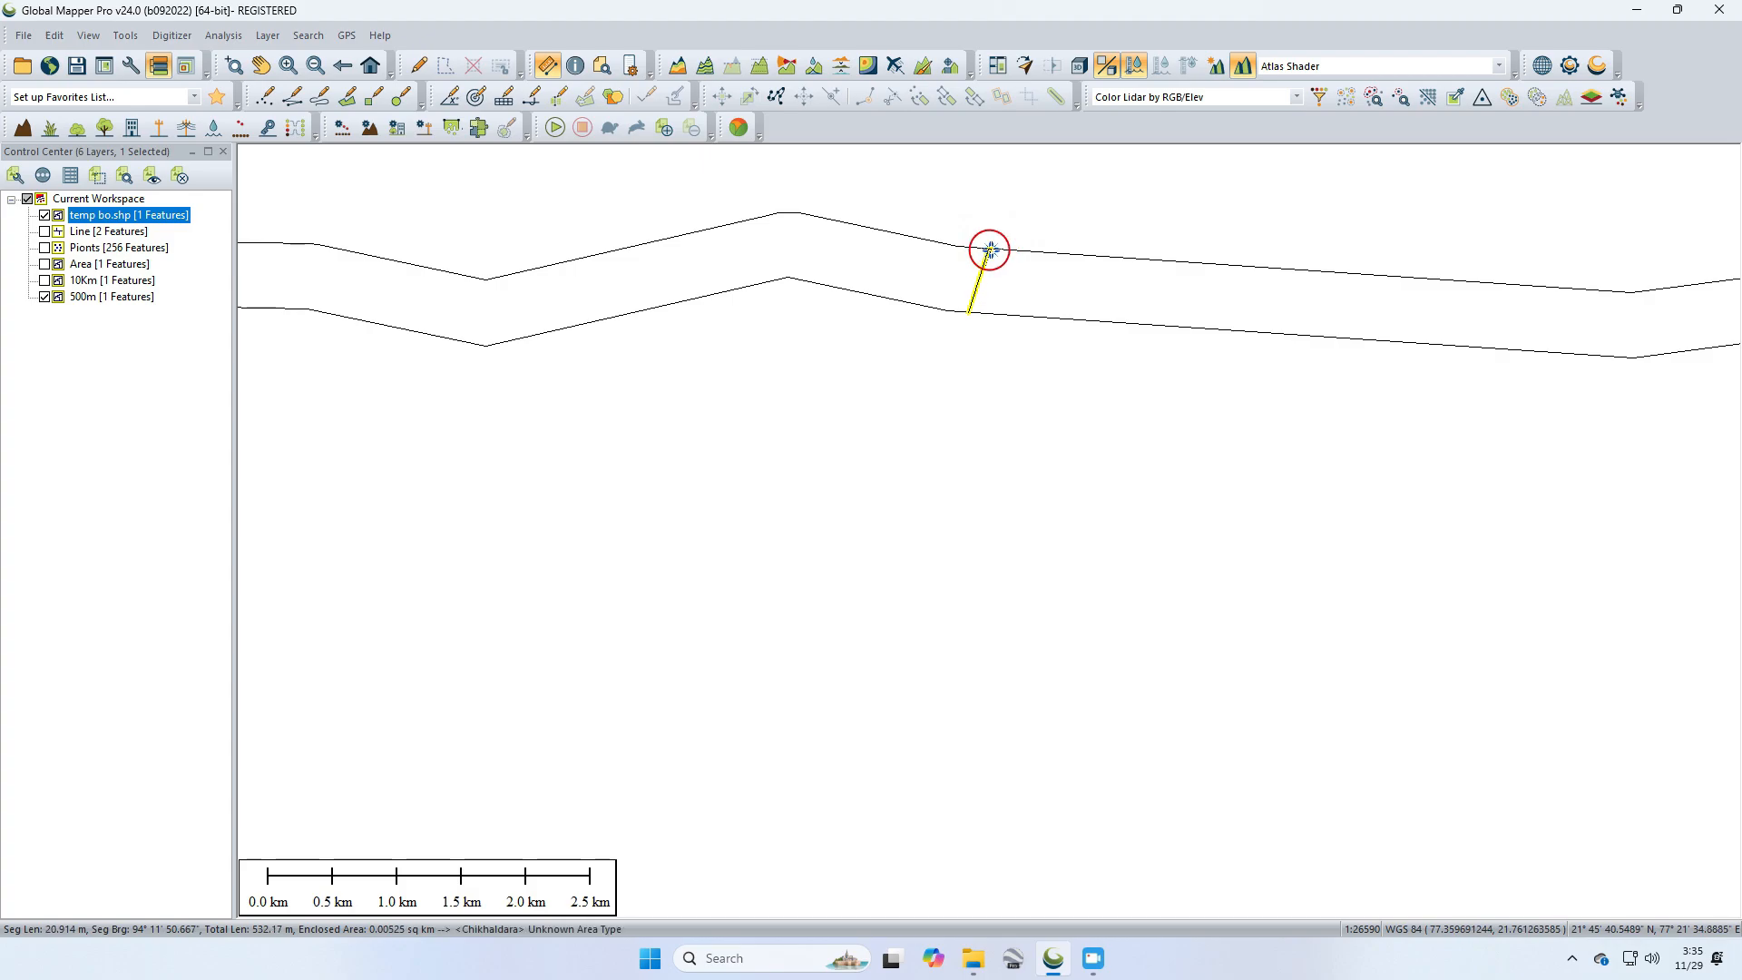
{"action": "scroll", "coordinate": [988, 249], "scroll_direction": "up", "scroll_amount": 5}
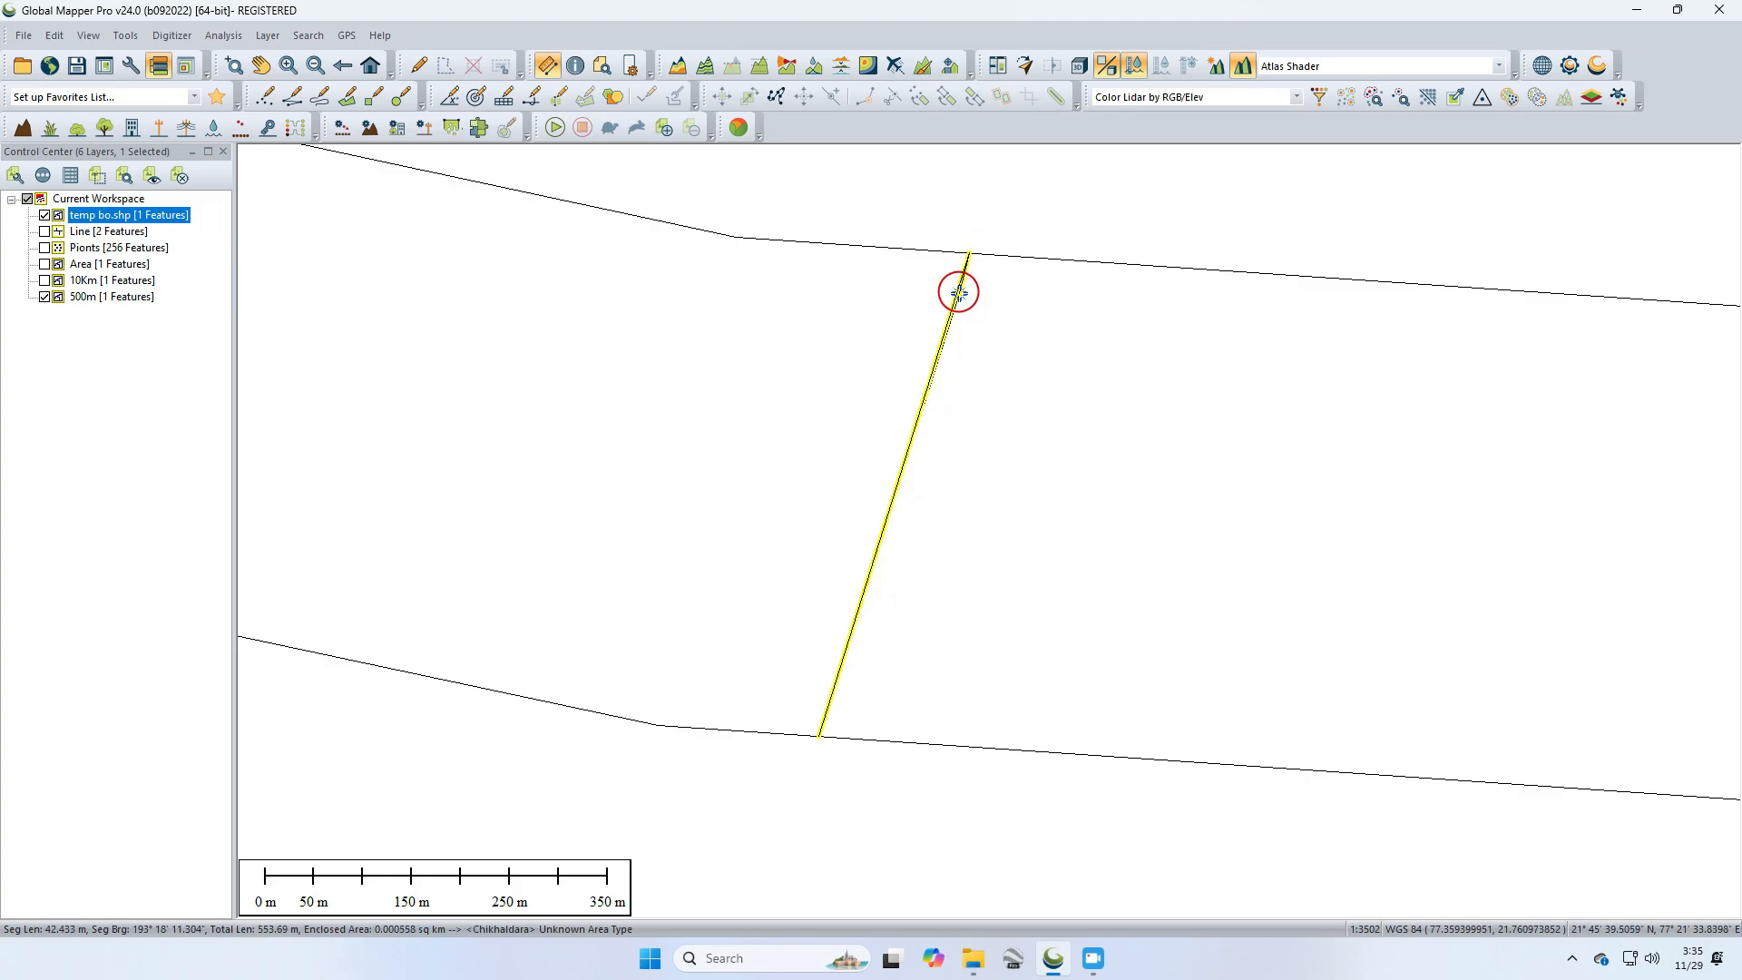
{"action": "scroll", "coordinate": [959, 292], "scroll_direction": "down", "scroll_amount": 8}
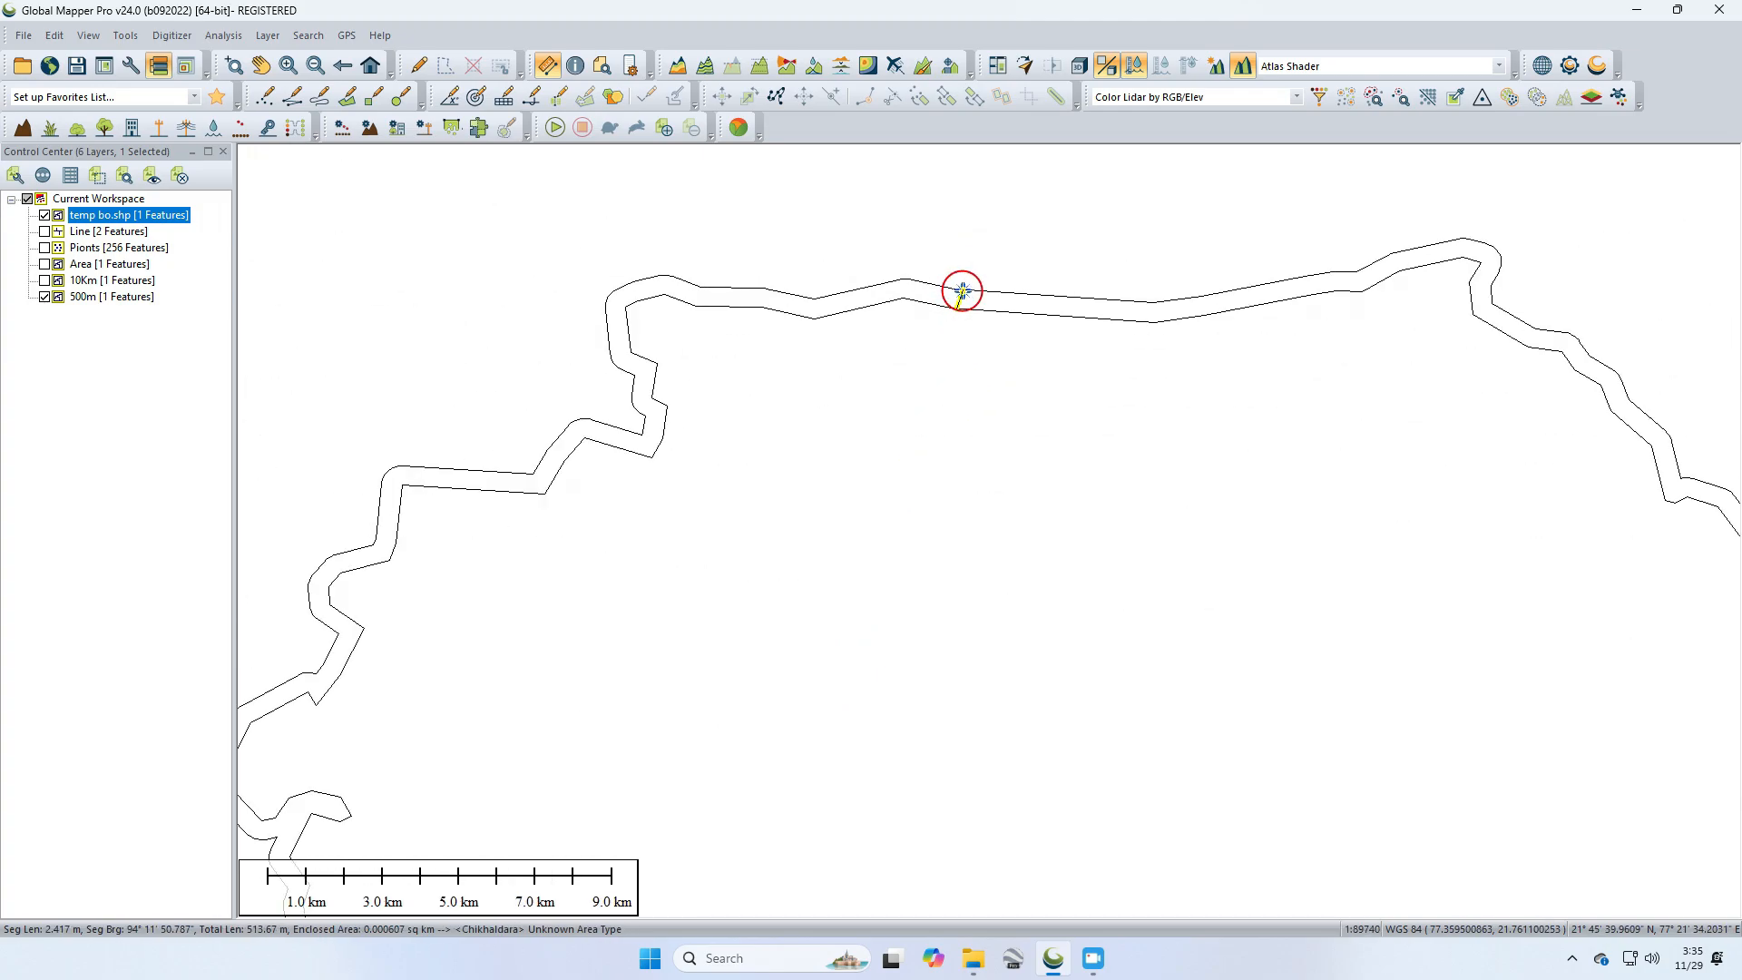
{"action": "scroll", "coordinate": [962, 290], "scroll_direction": "down", "scroll_amount": 3}
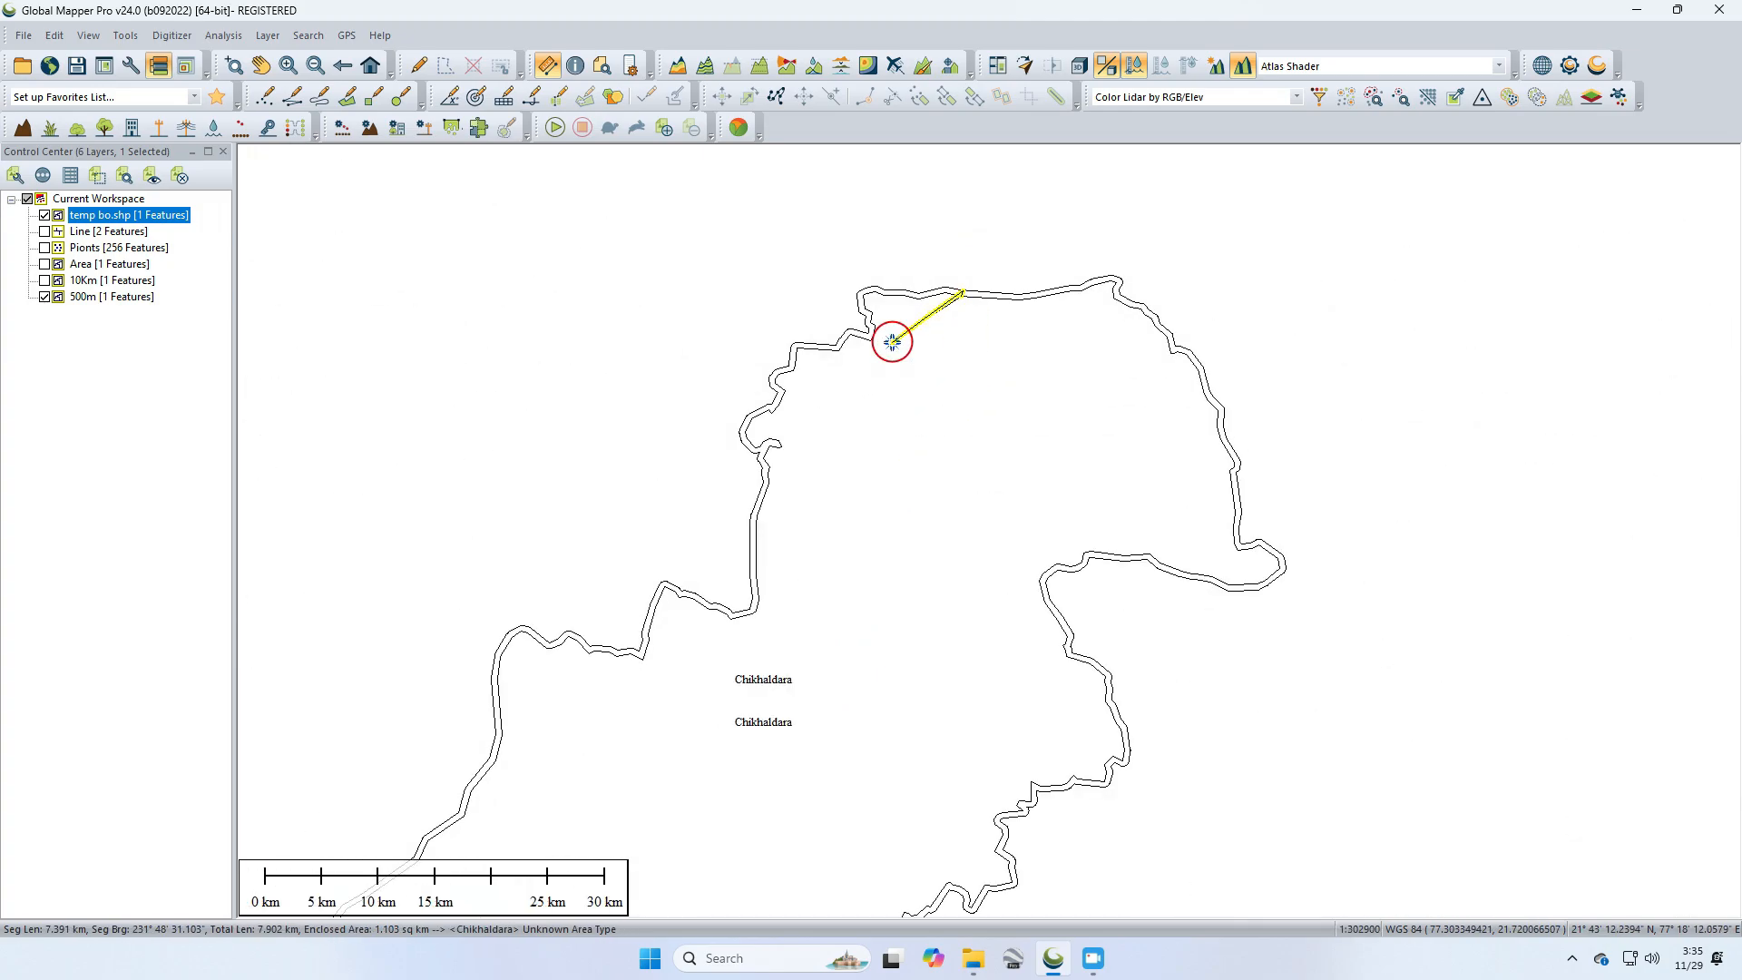
{"action": "key", "text": "Escape"}
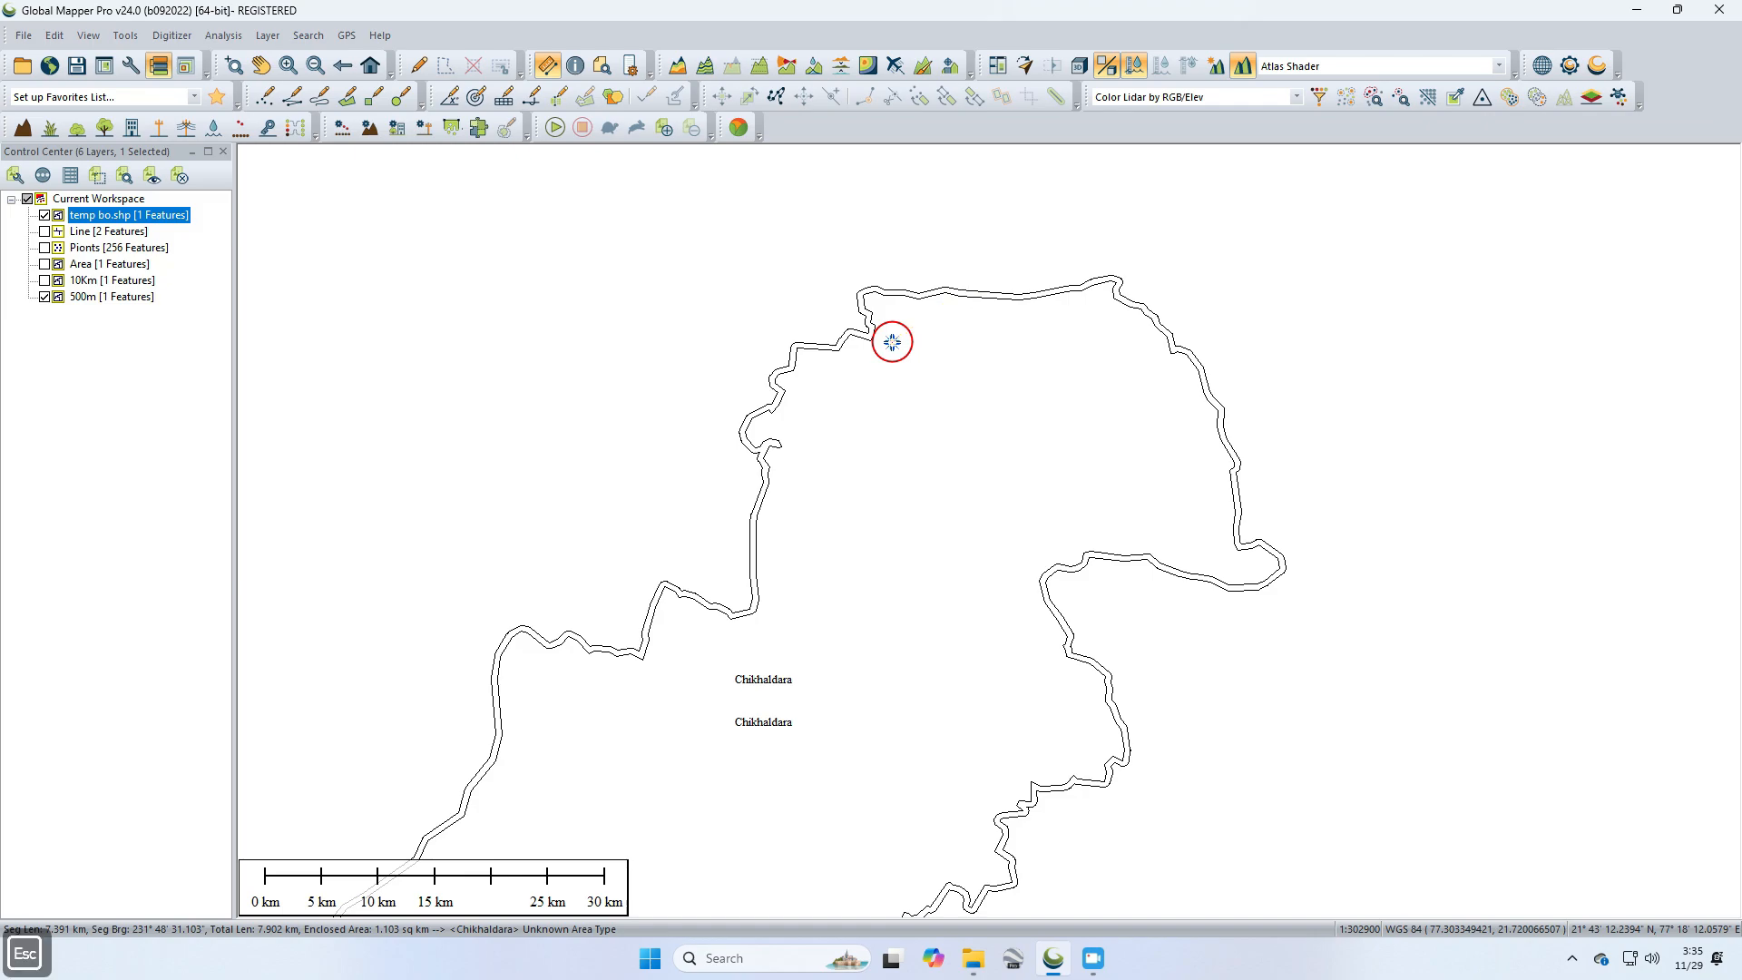
Step: Hide the temp bo.shp and 500m layers, show the Line layer, and select the line features
{"action": "left_click", "coordinate": [44, 216]}
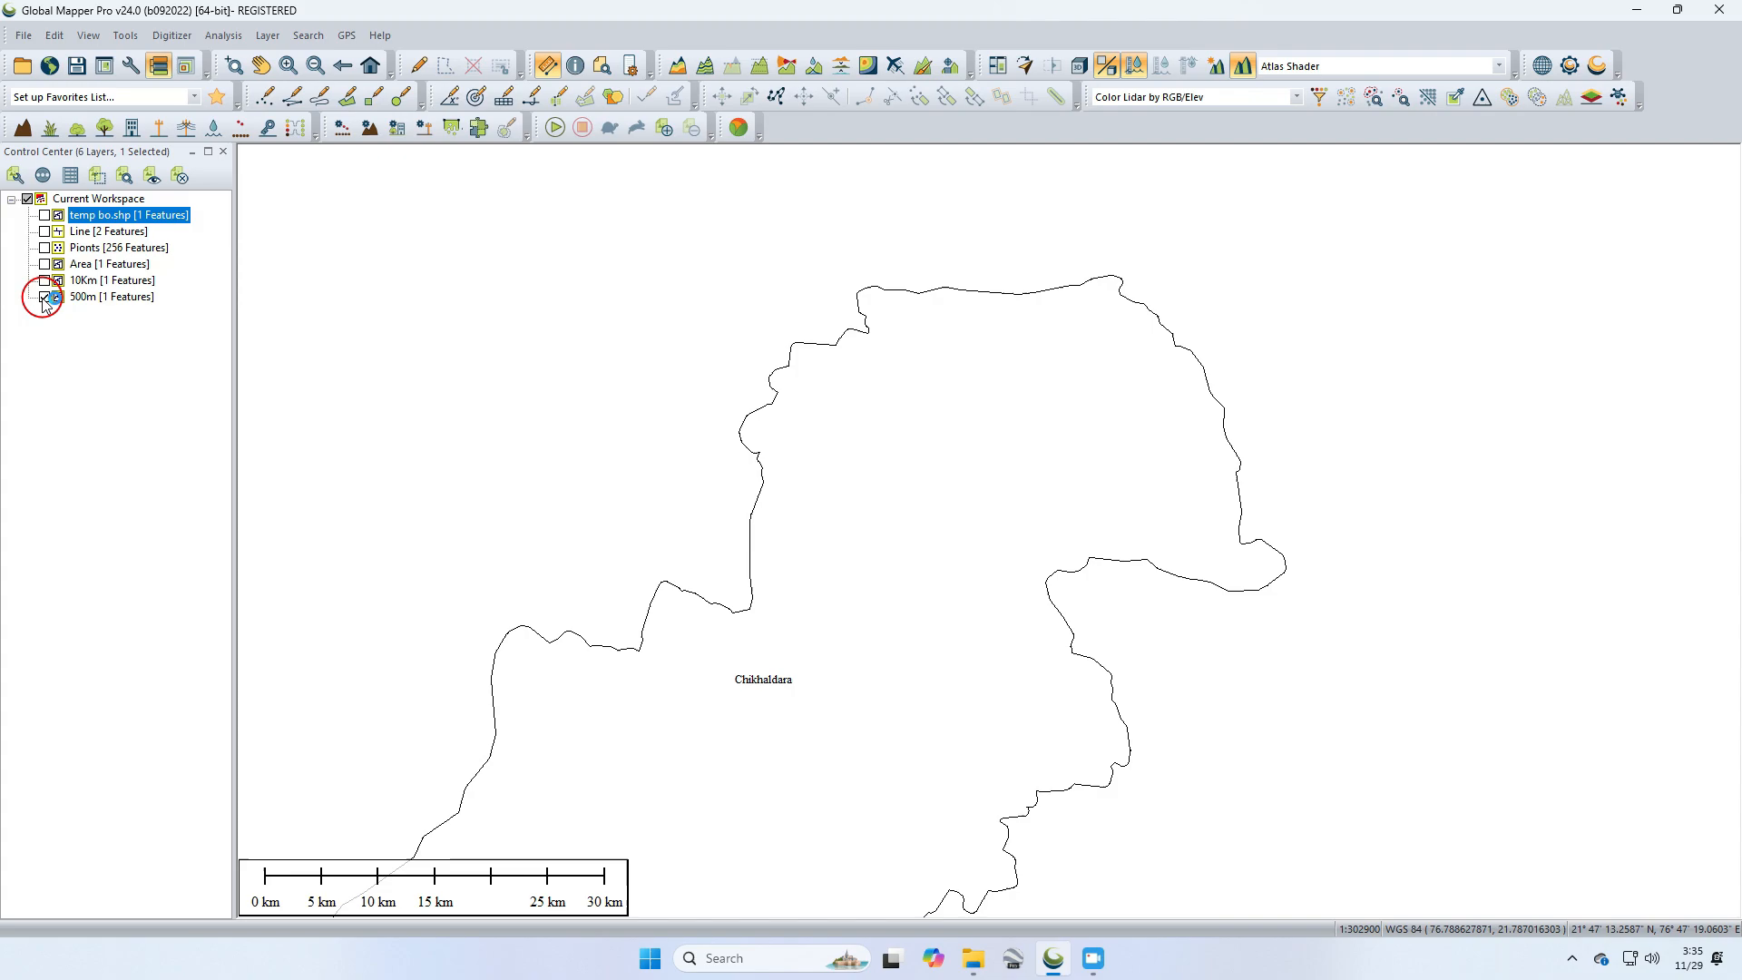
{"action": "left_click", "coordinate": [43, 297]}
{"action": "left_click", "coordinate": [44, 231]}
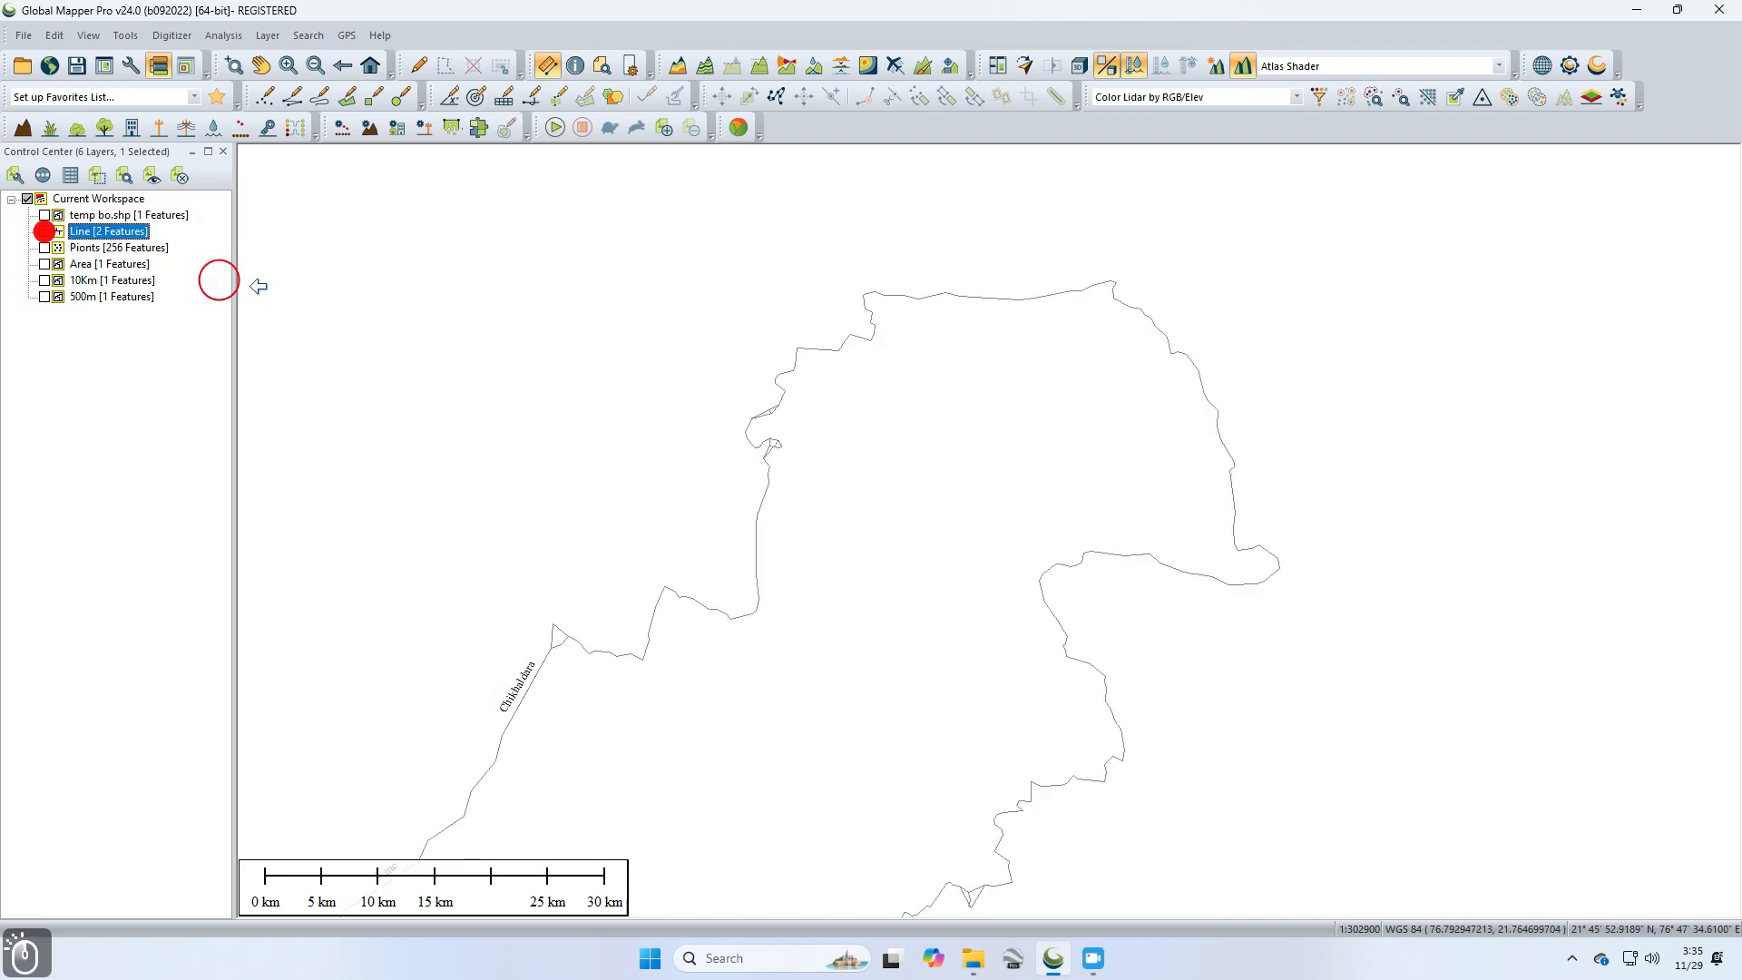
{"action": "left_click", "coordinate": [1096, 280]}
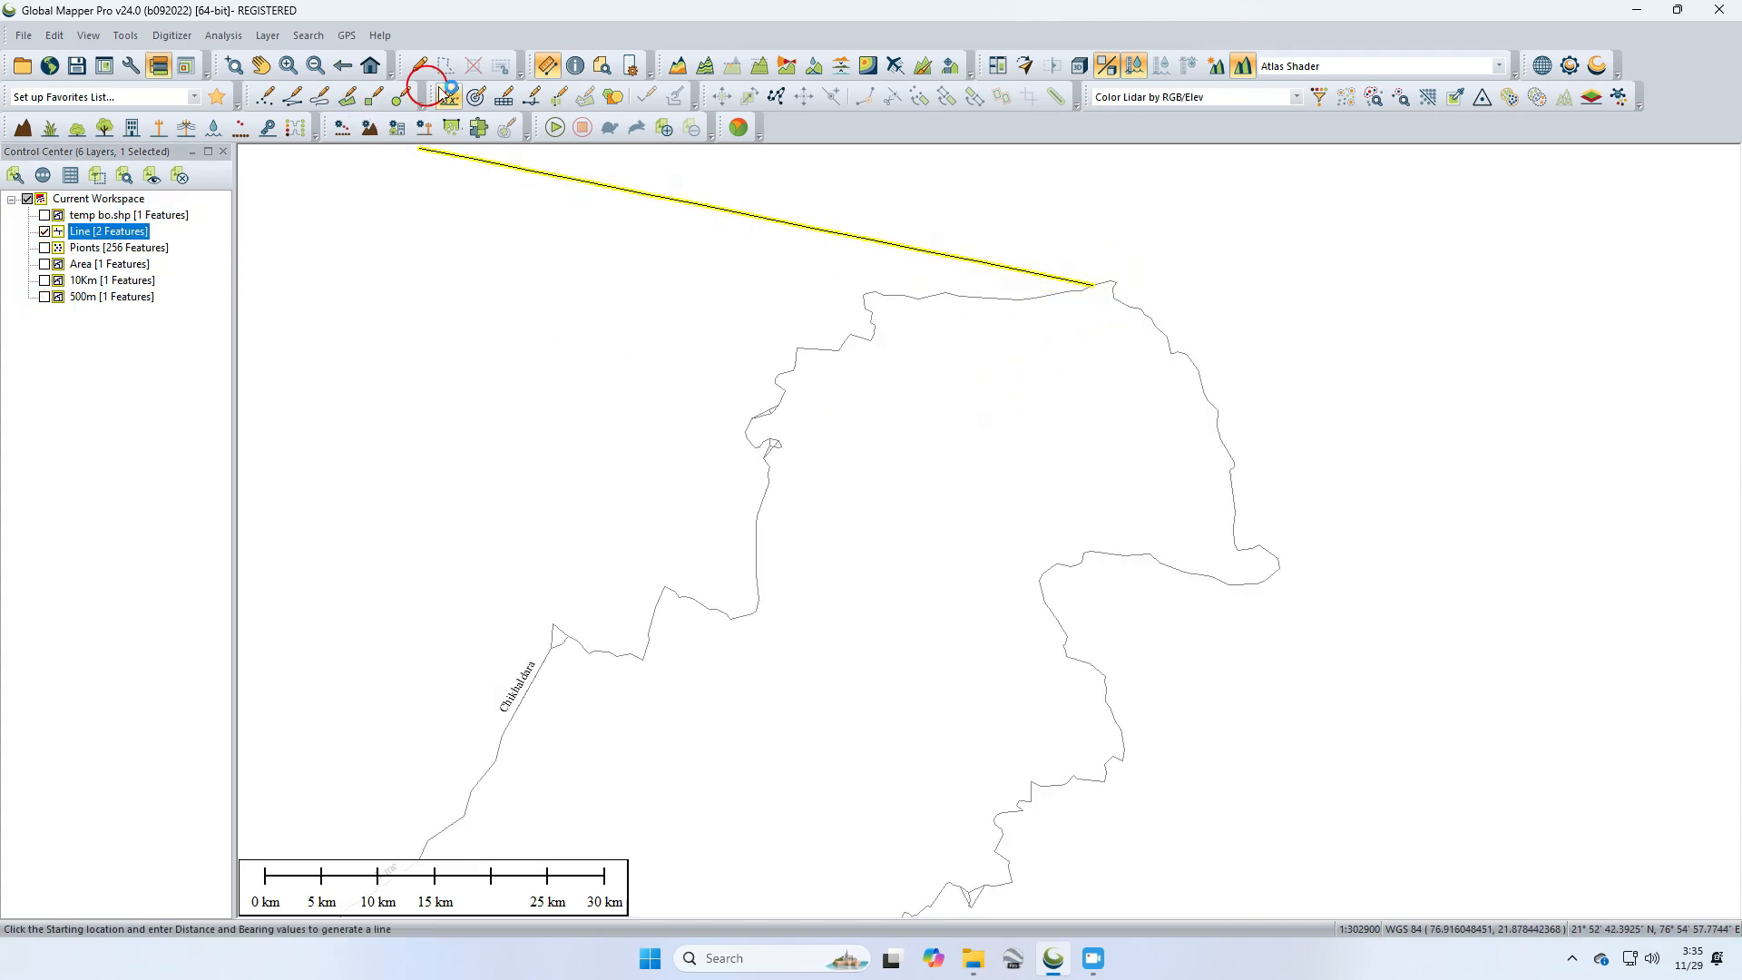
{"action": "left_click", "coordinate": [417, 65]}
{"action": "left_click", "coordinate": [1176, 281]}
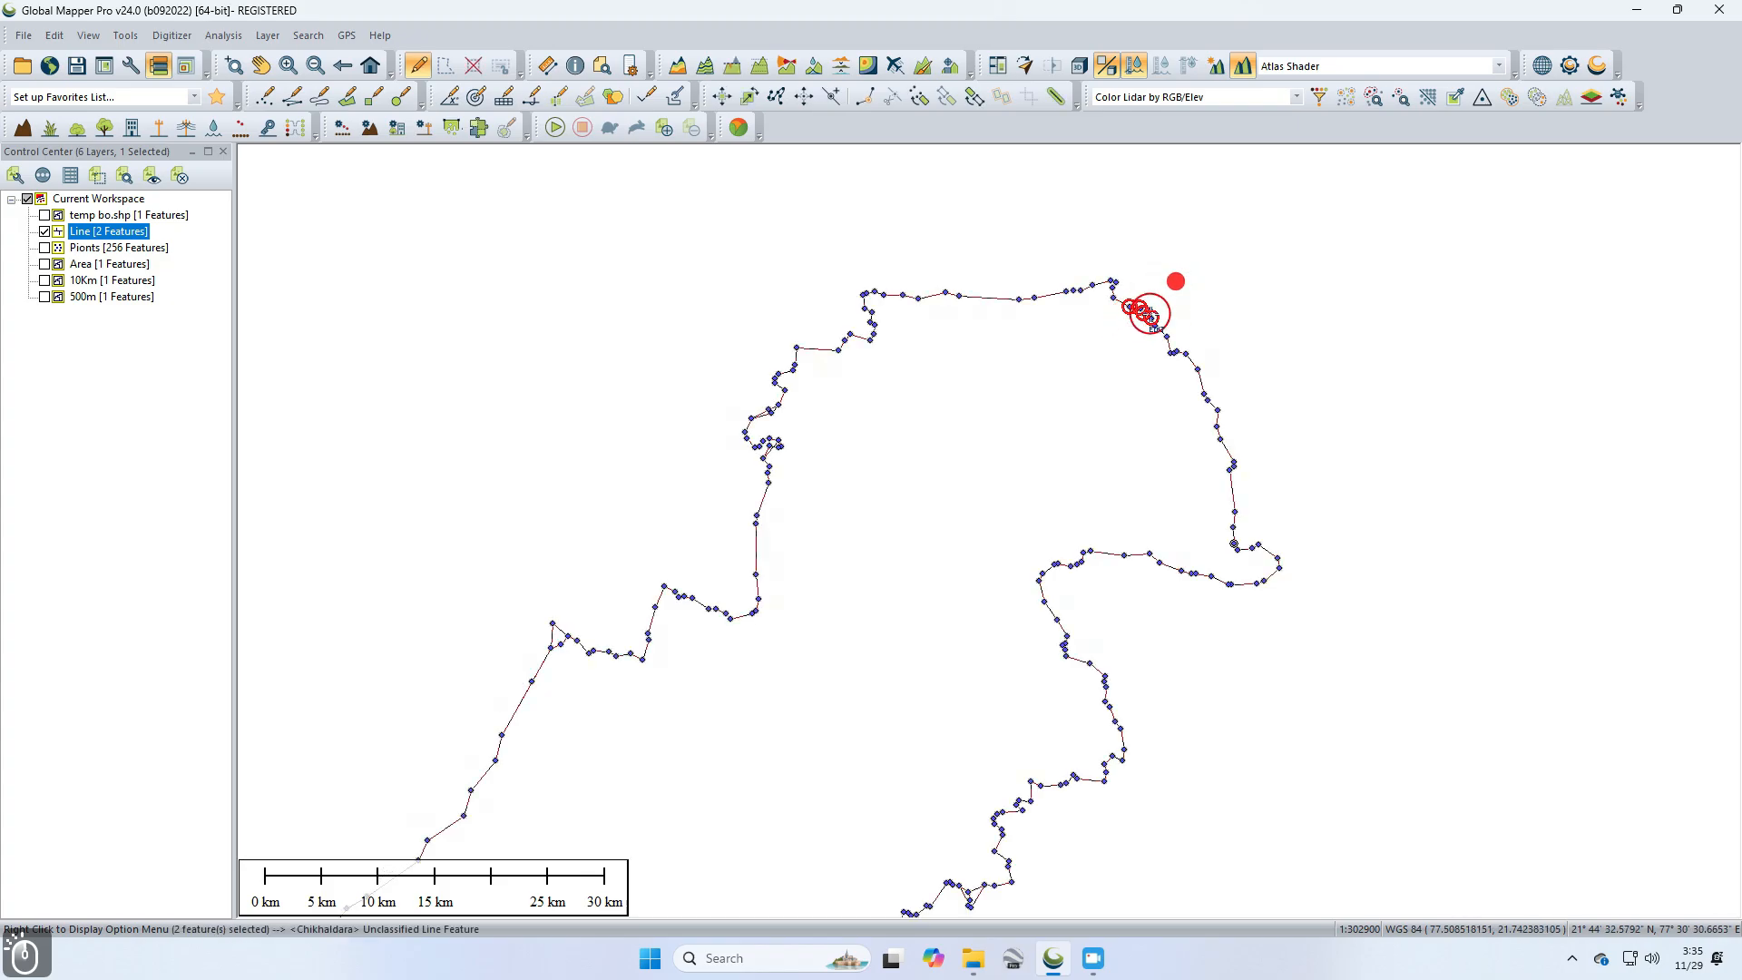
Step: Create a 200 meters fixed-distance buffer around the selected line features into a new layer named 200
{"action": "left_click", "coordinate": [1060, 97]}
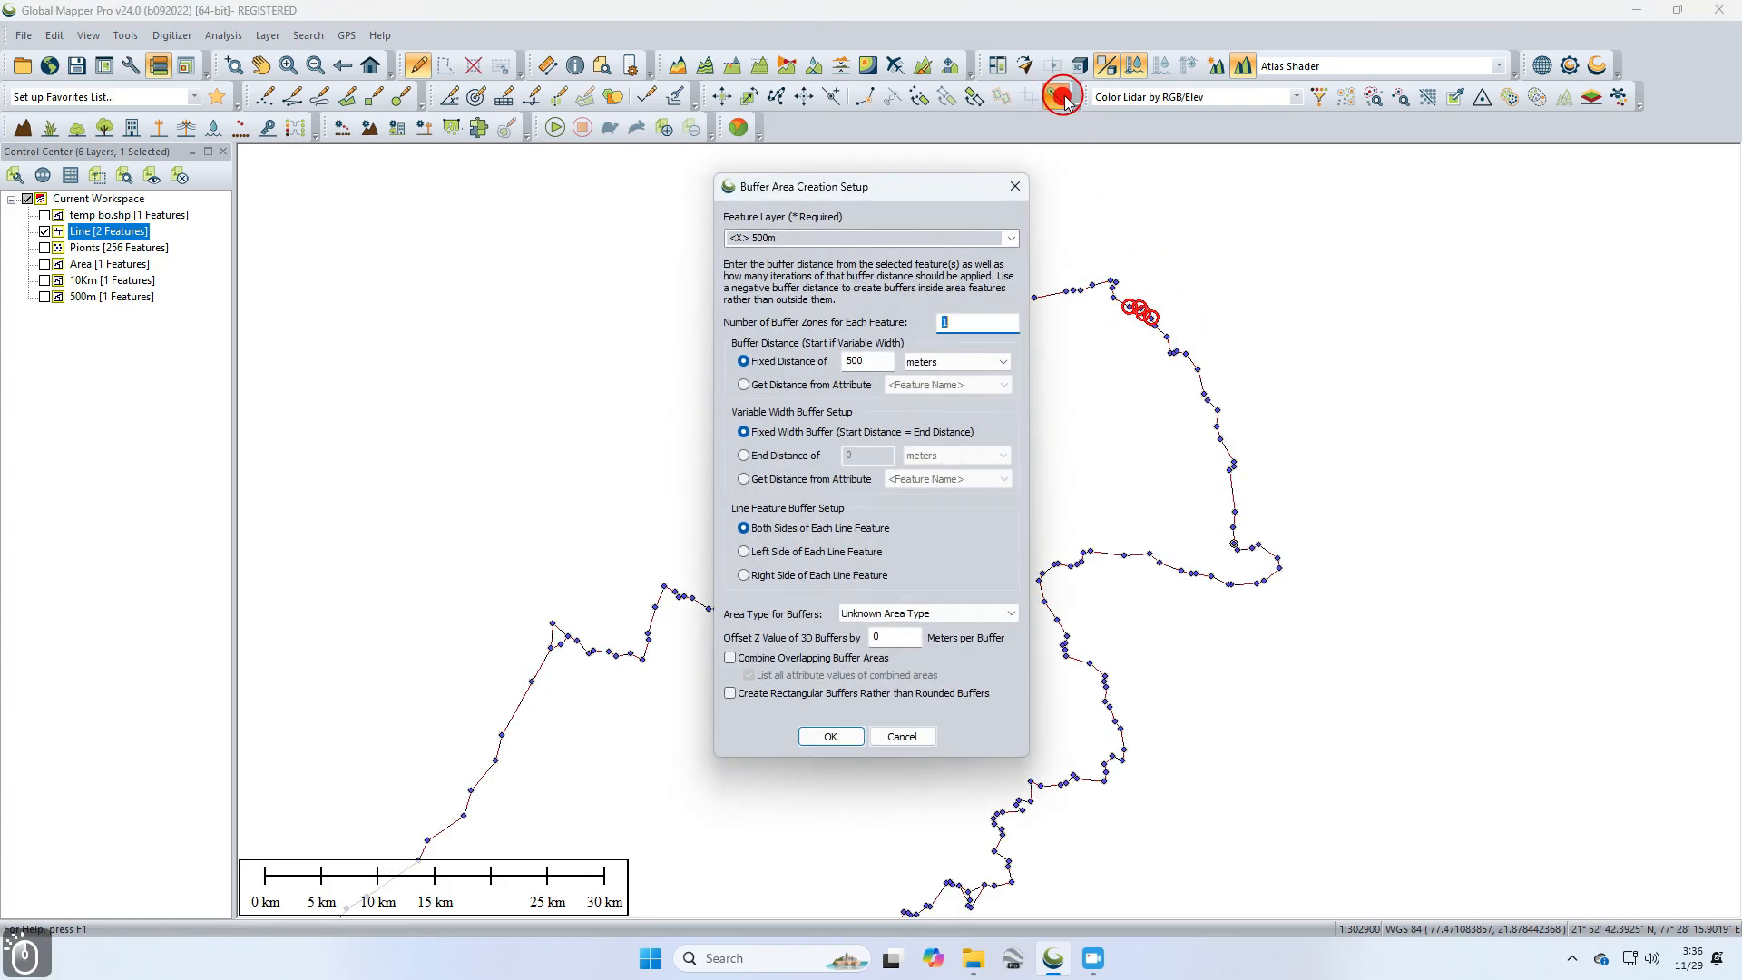
{"action": "left_click", "coordinate": [1010, 237]}
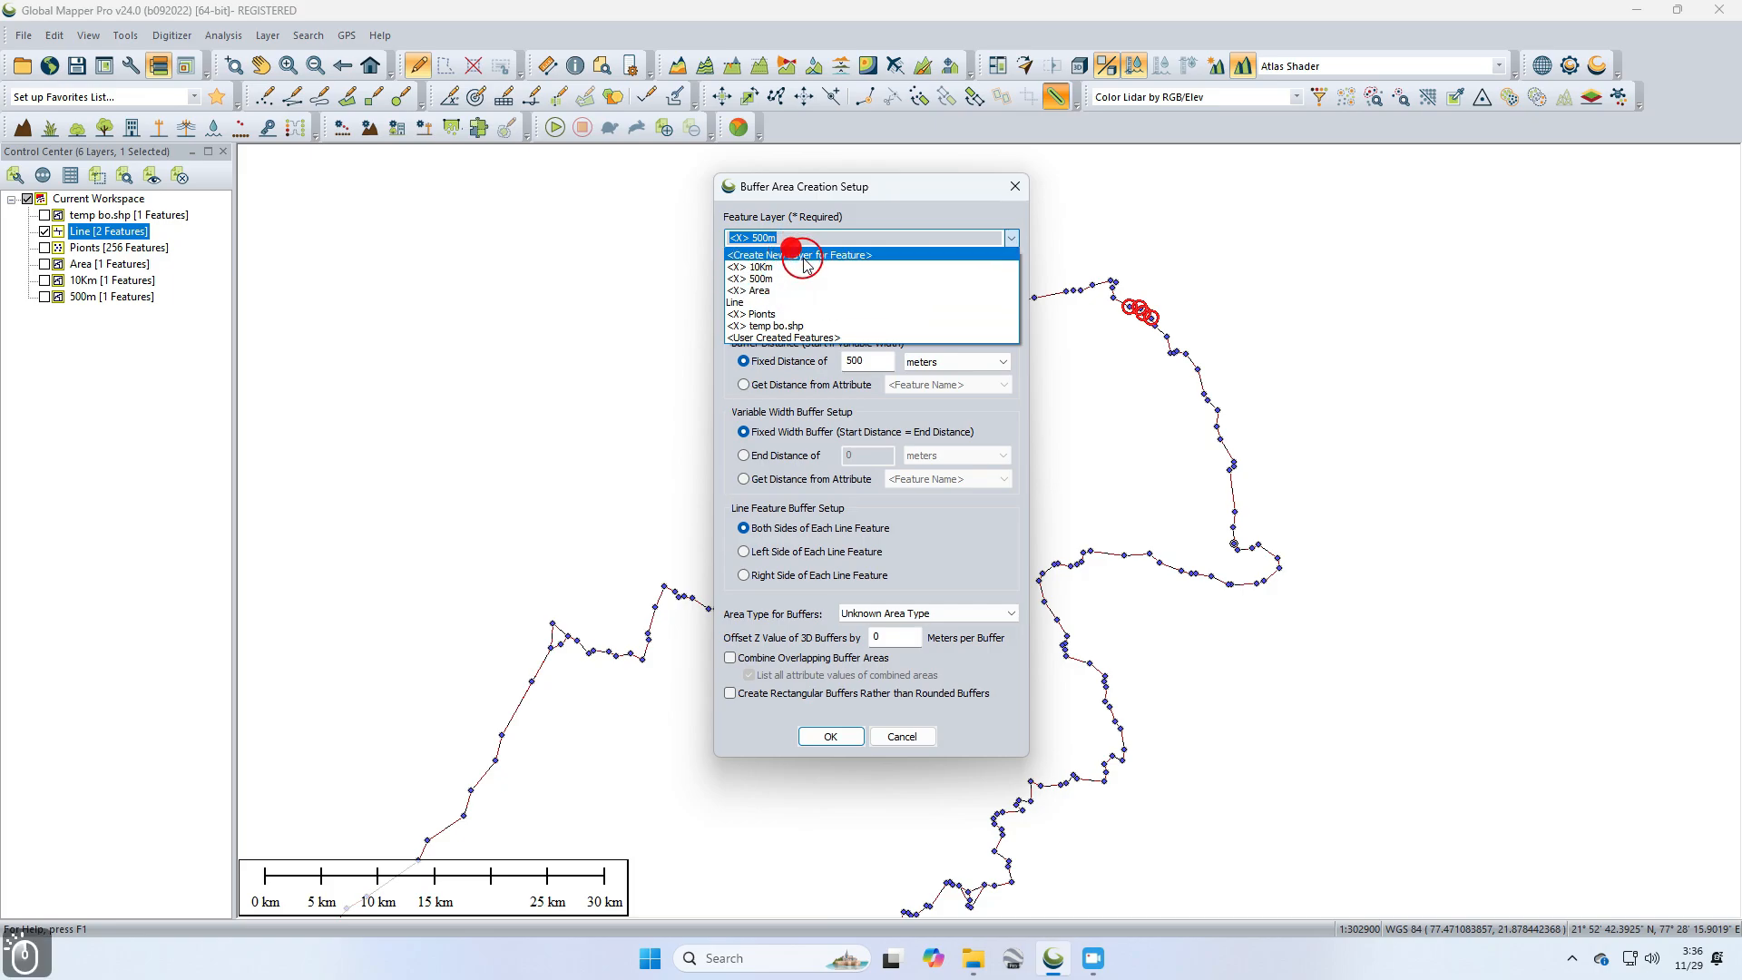
{"action": "left_click", "coordinate": [795, 255]}
{"action": "left_click", "coordinate": [812, 238]}
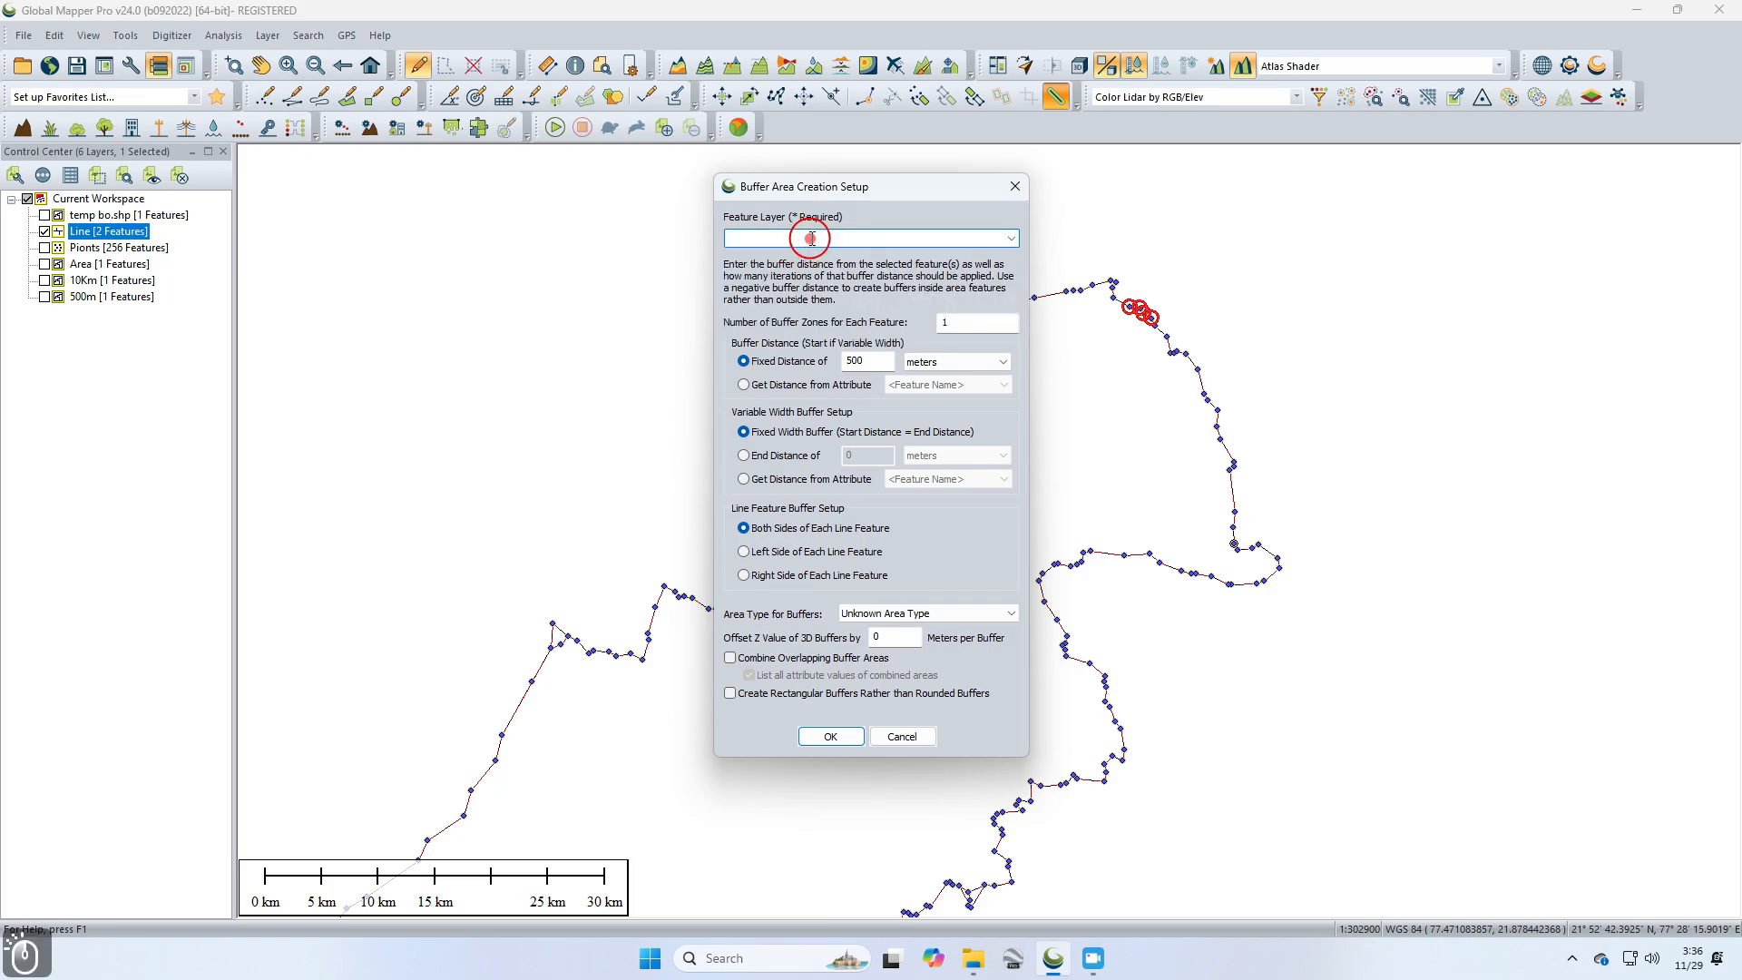
{"action": "type", "text": "200"}
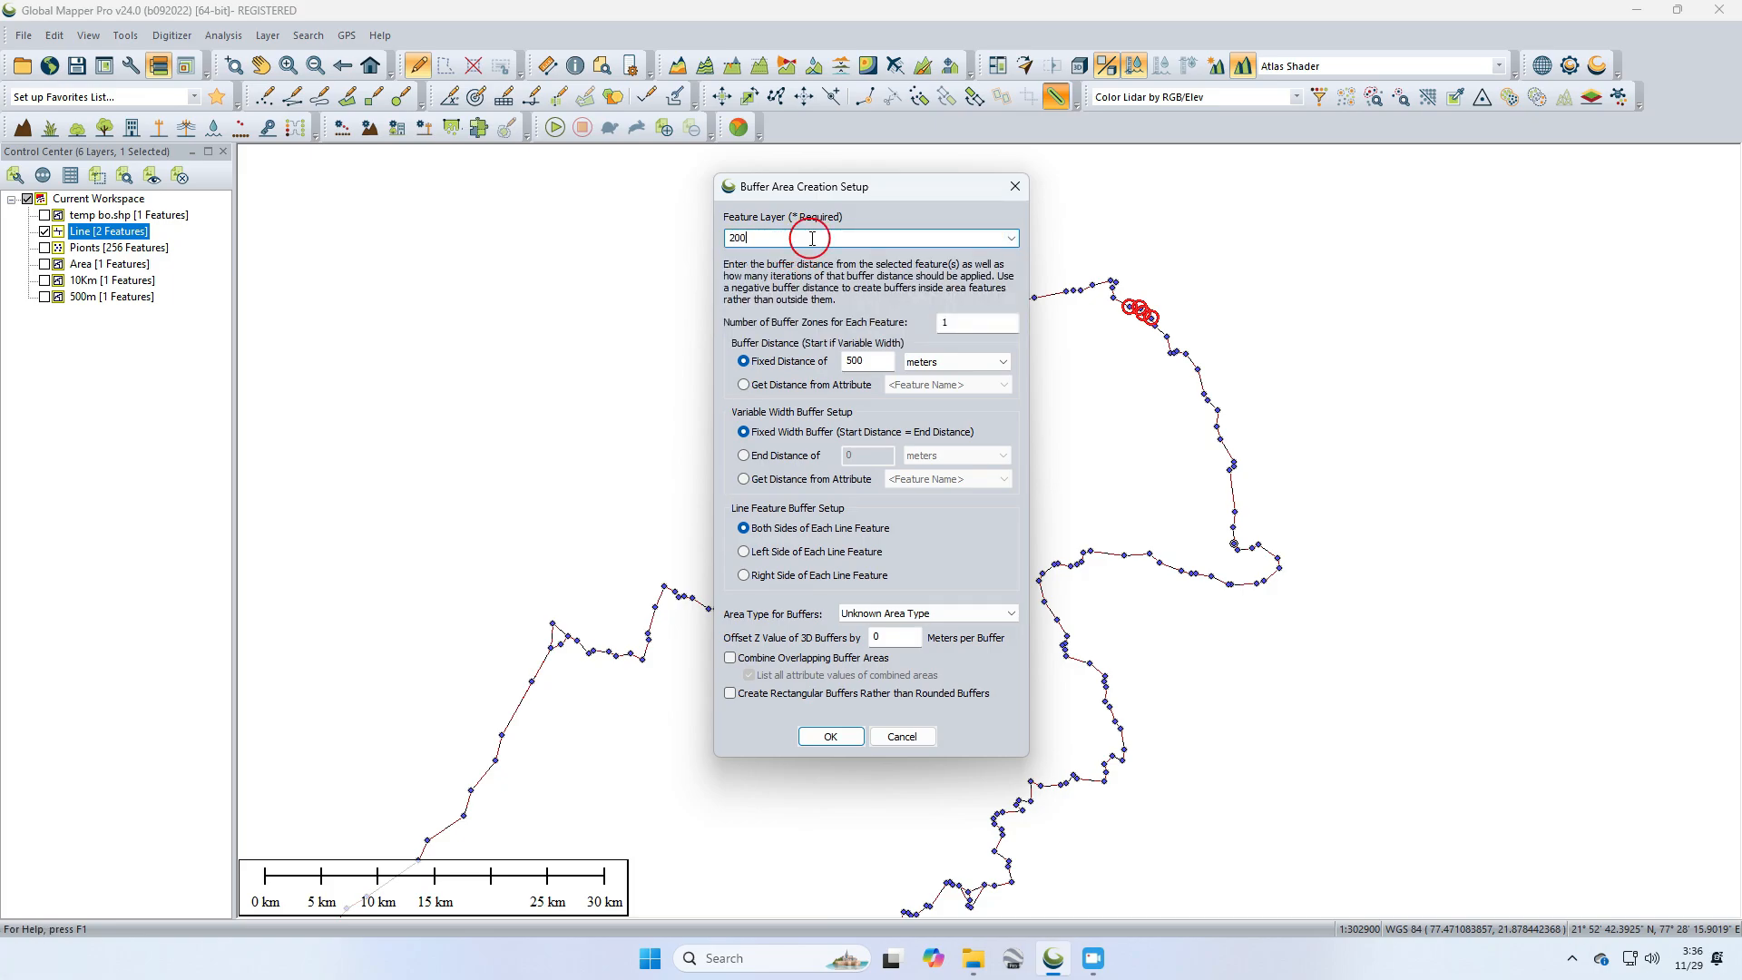
{"action": "left_click_drag", "start_coordinate": [877, 361], "coordinate": [838, 366]}
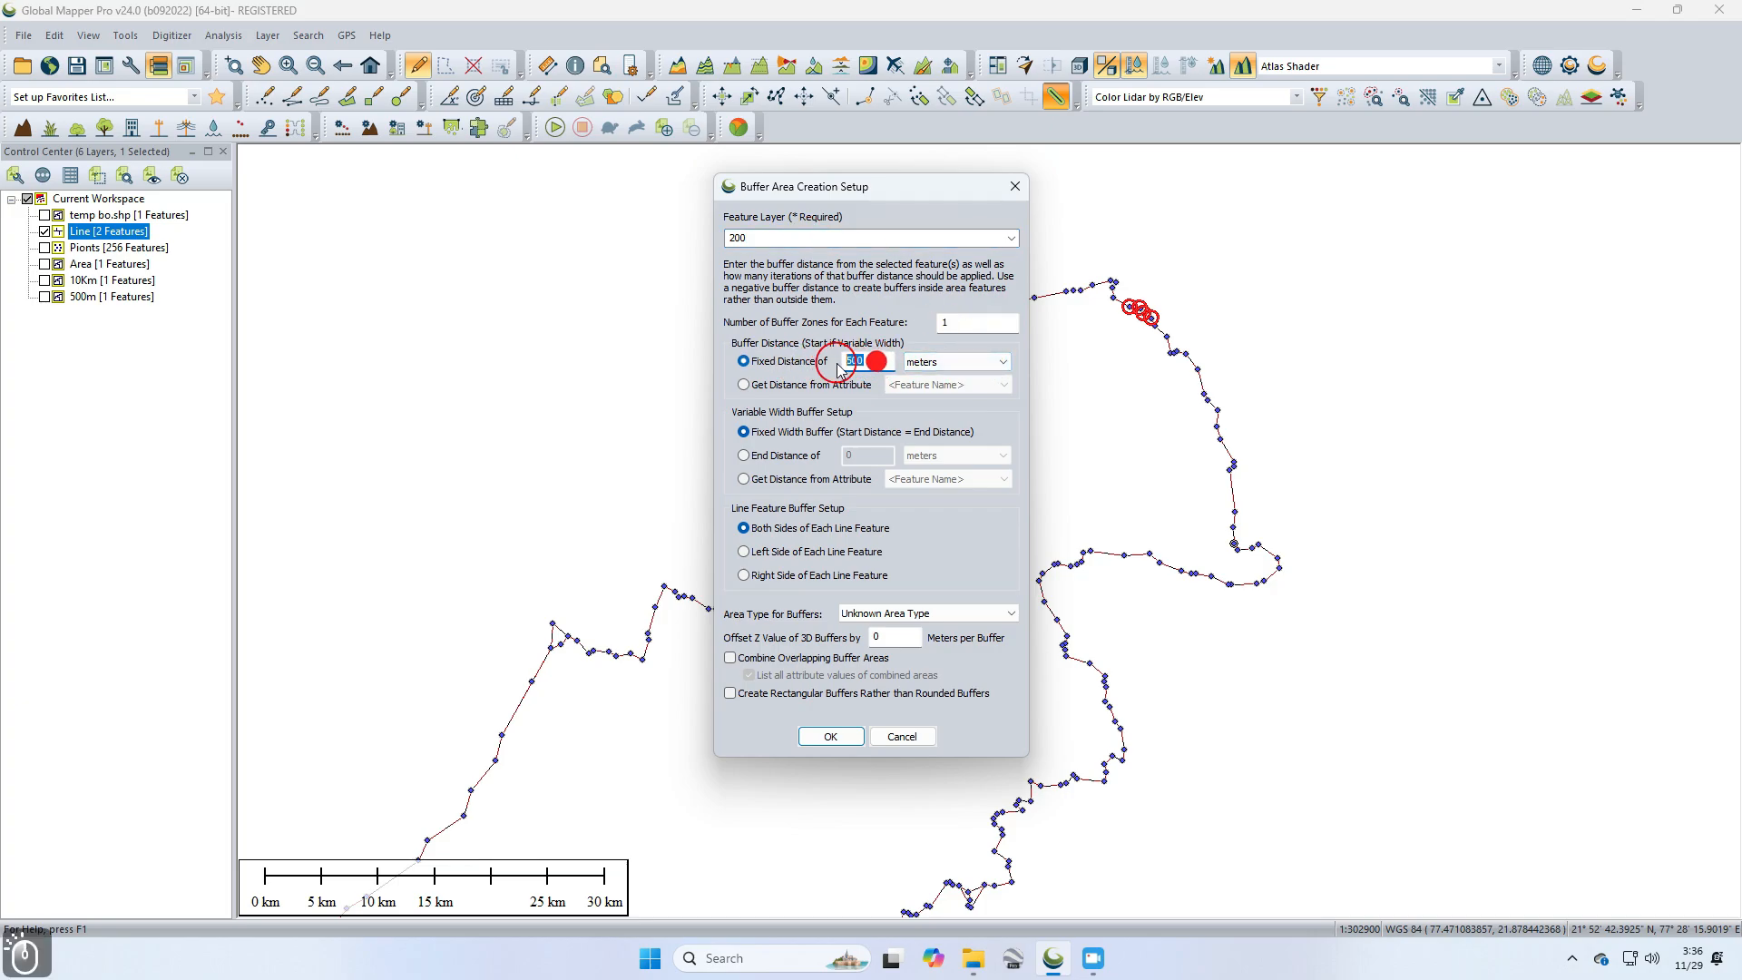
{"action": "type", "text": "200"}
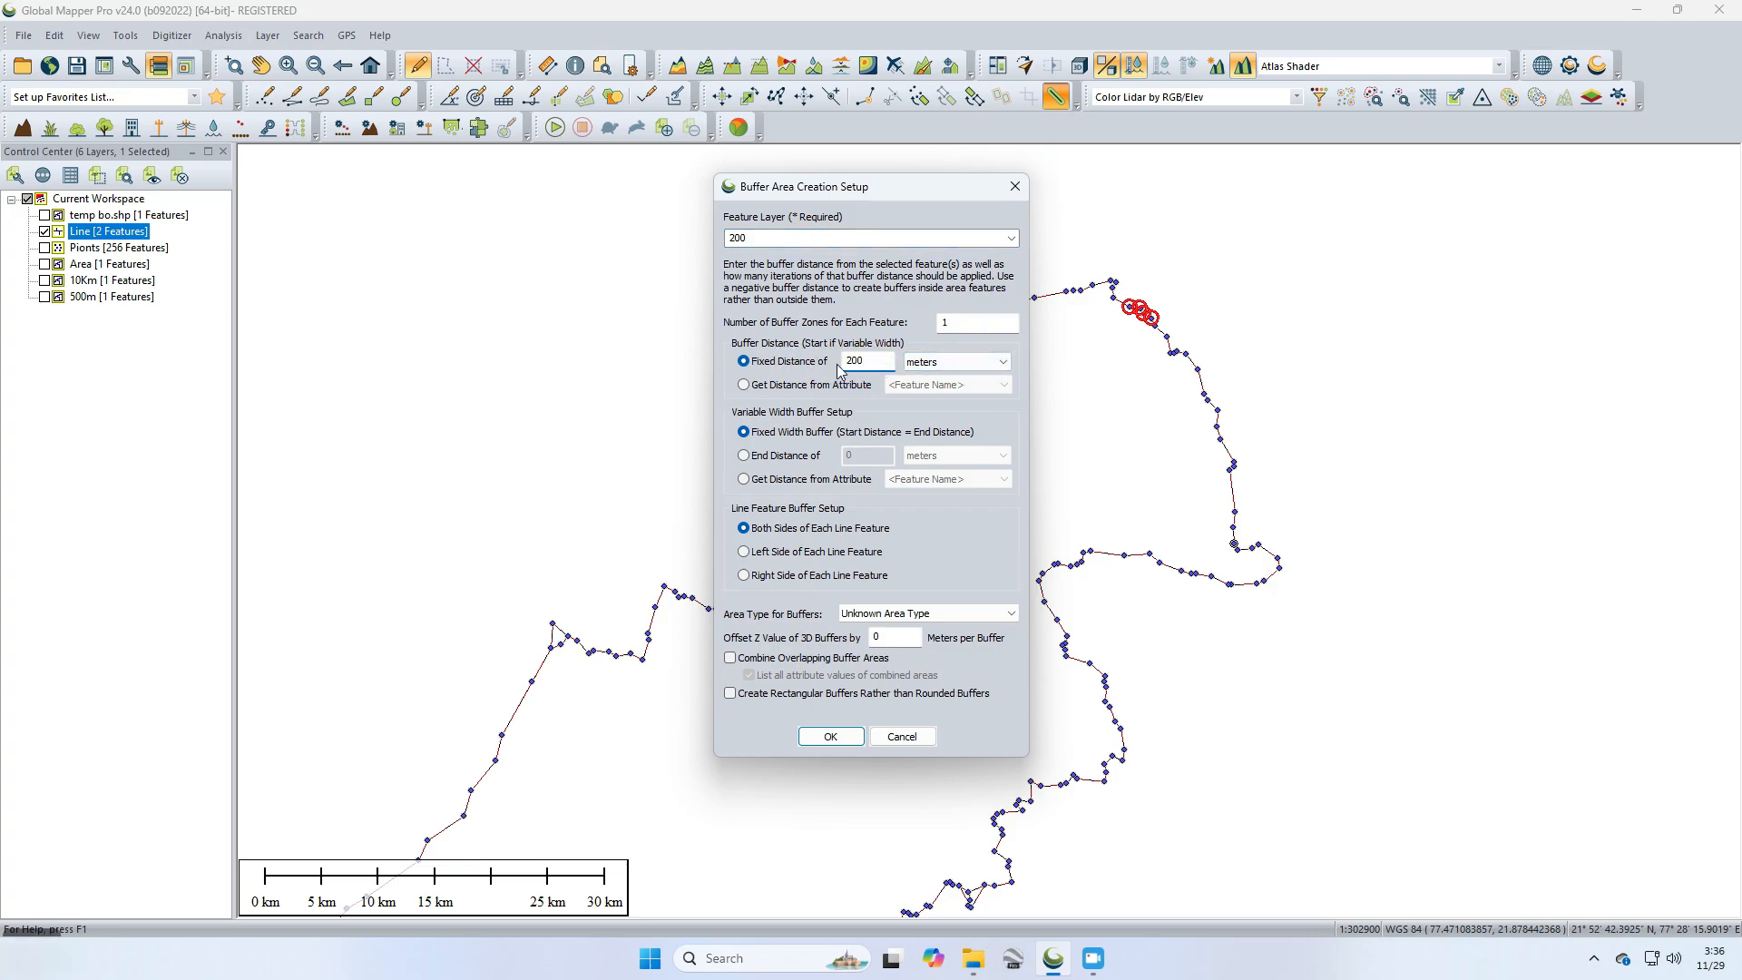
{"action": "left_click", "coordinate": [853, 740]}
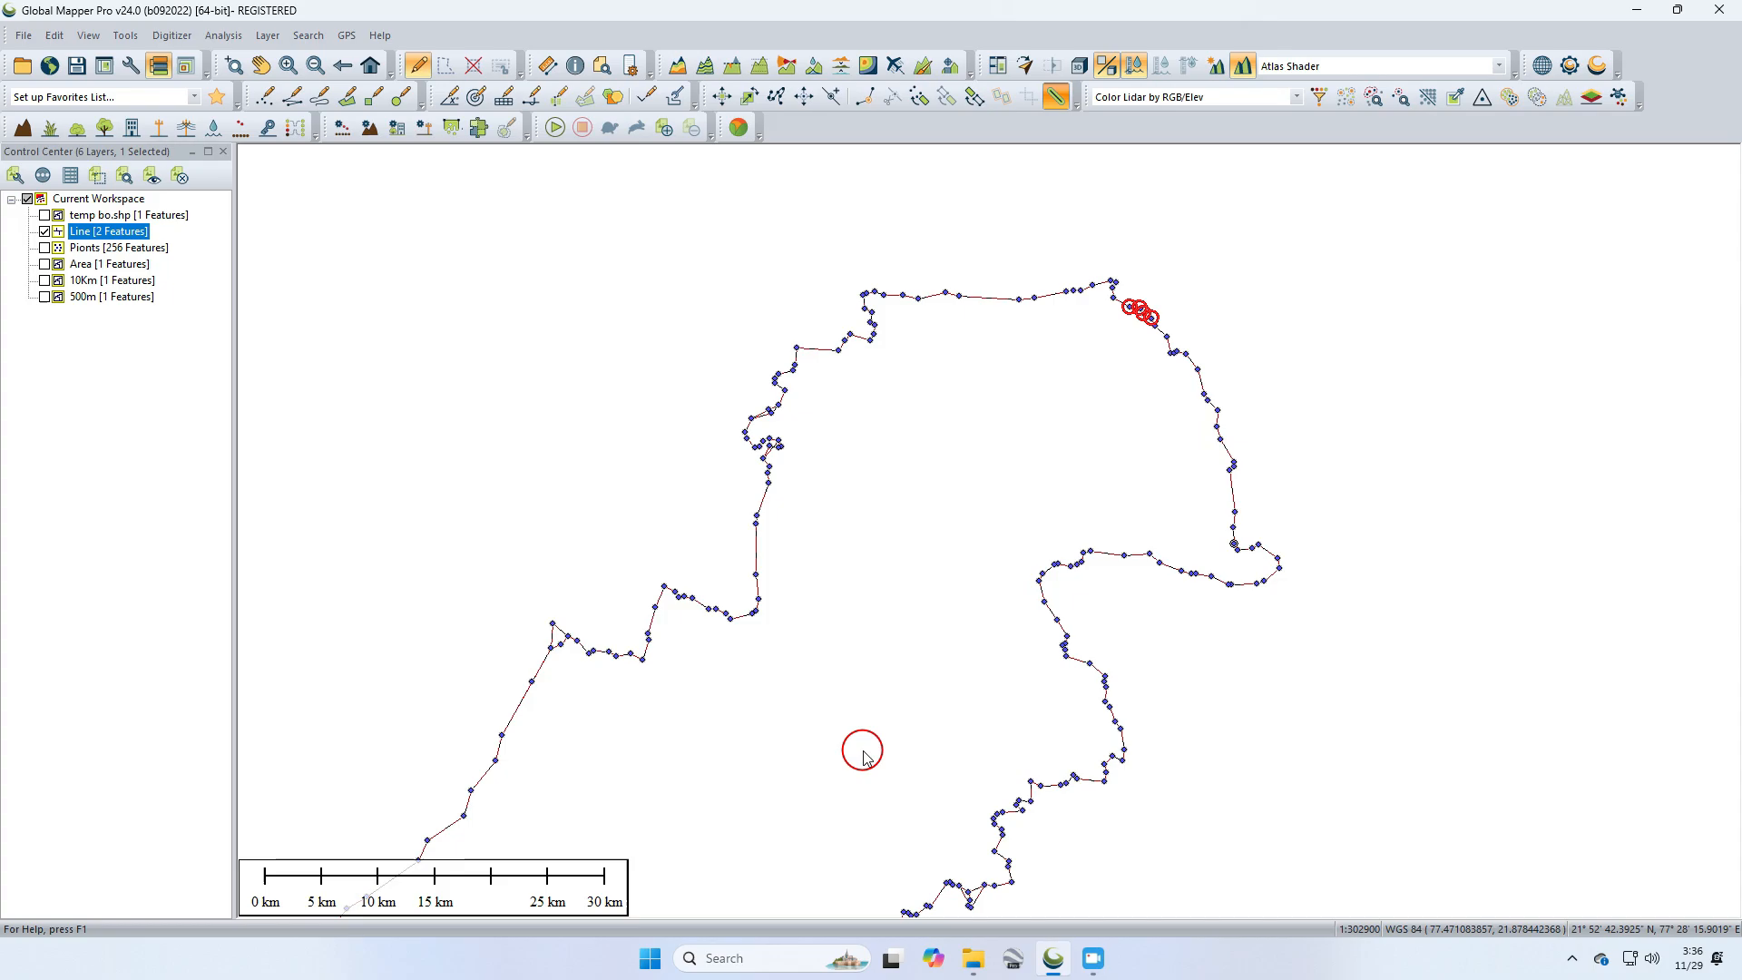
Step: Zoom in and pan along the line to examine the 200 buffer outline
{"action": "left_click", "coordinate": [753, 345]}
{"action": "scroll", "coordinate": [877, 298], "scroll_direction": "down", "scroll_amount": 3}
{"action": "scroll", "coordinate": [879, 303], "scroll_direction": "up", "scroll_amount": 7}
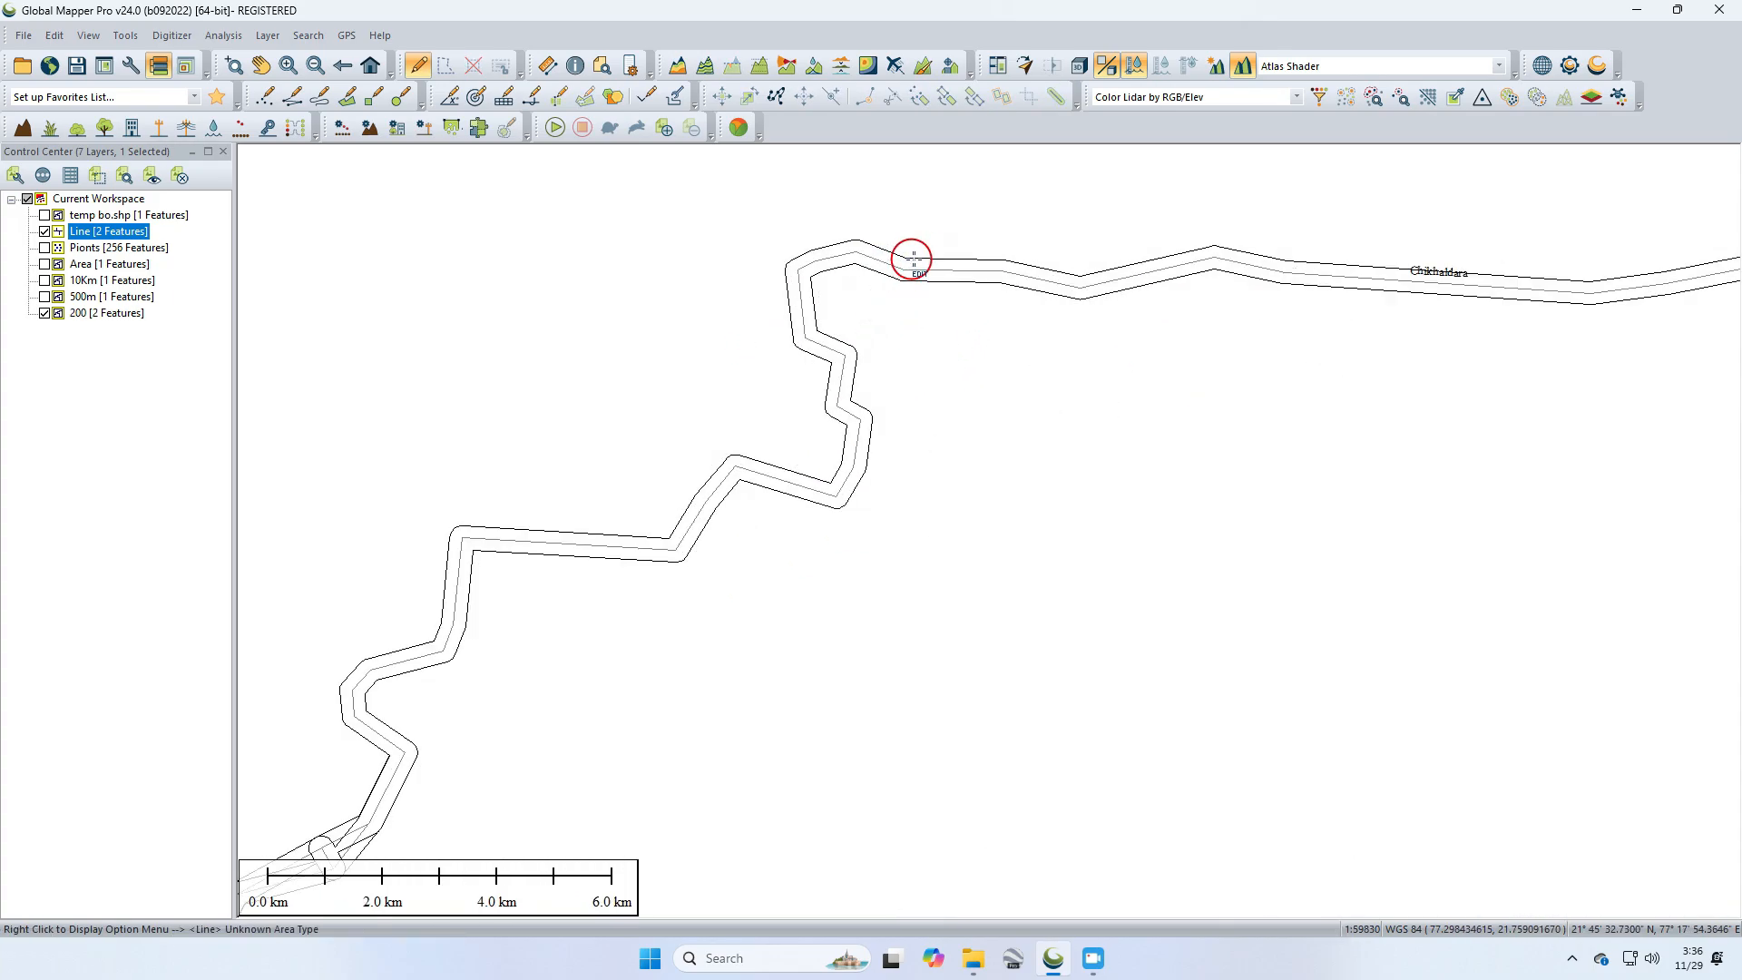
{"action": "left_click", "coordinate": [1110, 280]}
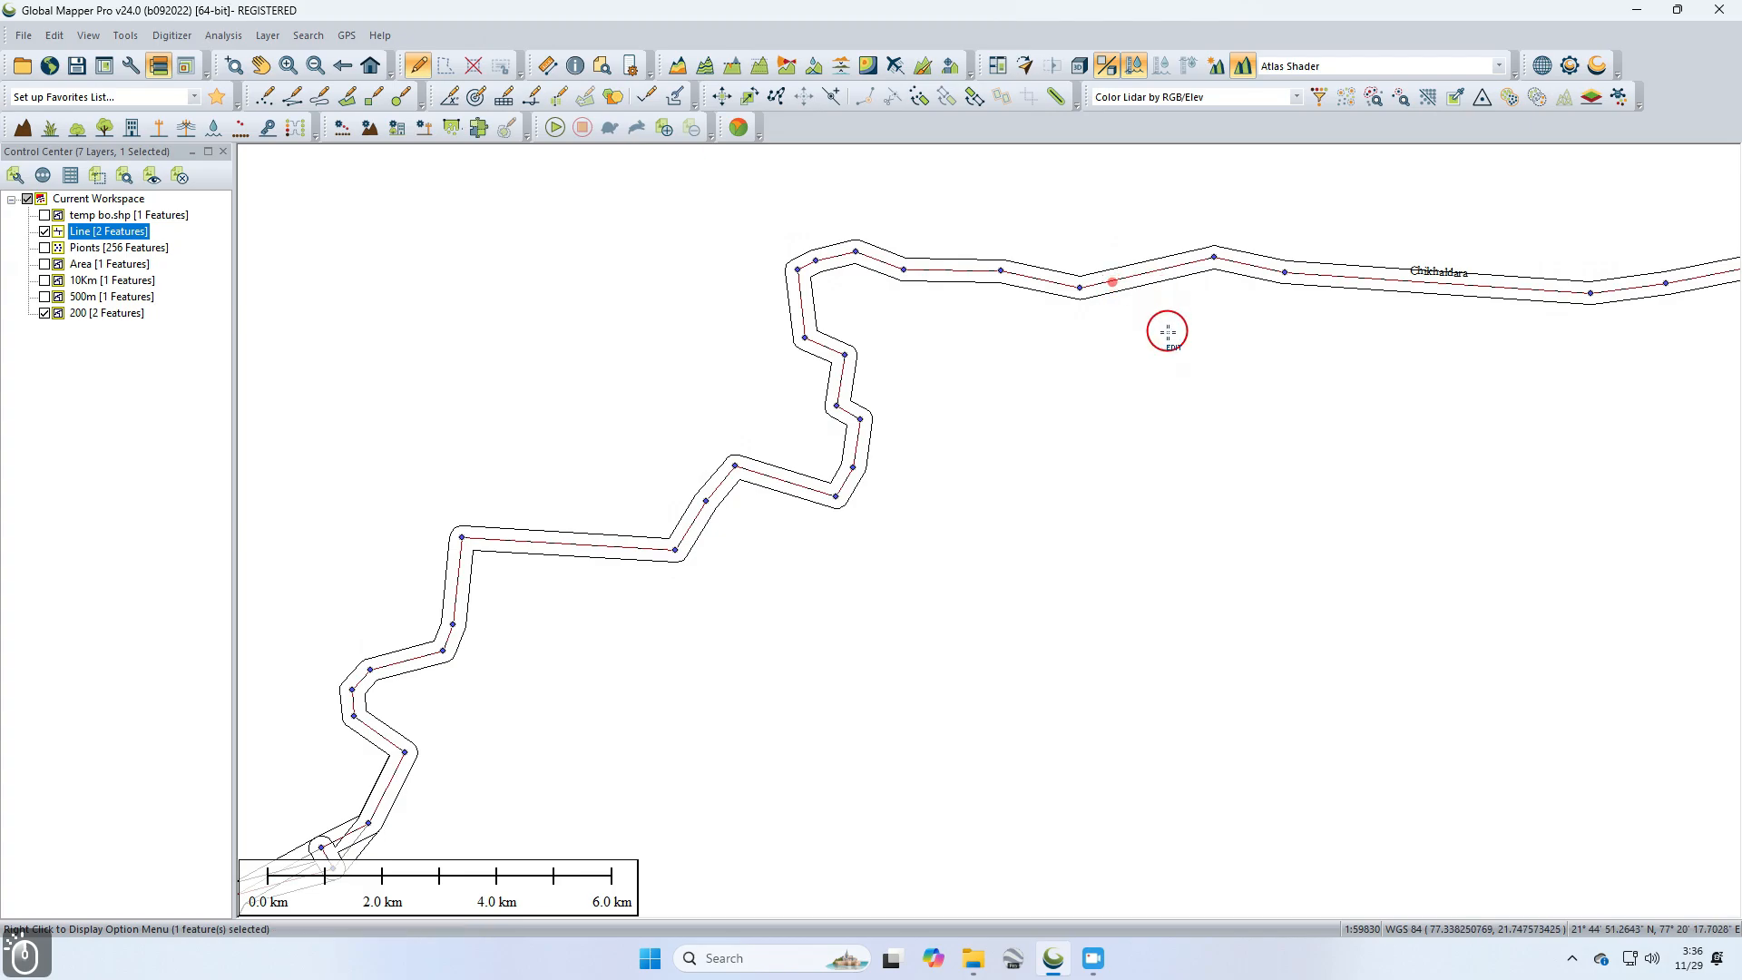
{"action": "left_click_drag", "start_coordinate": [1311, 404], "coordinate": [1031, 444]}
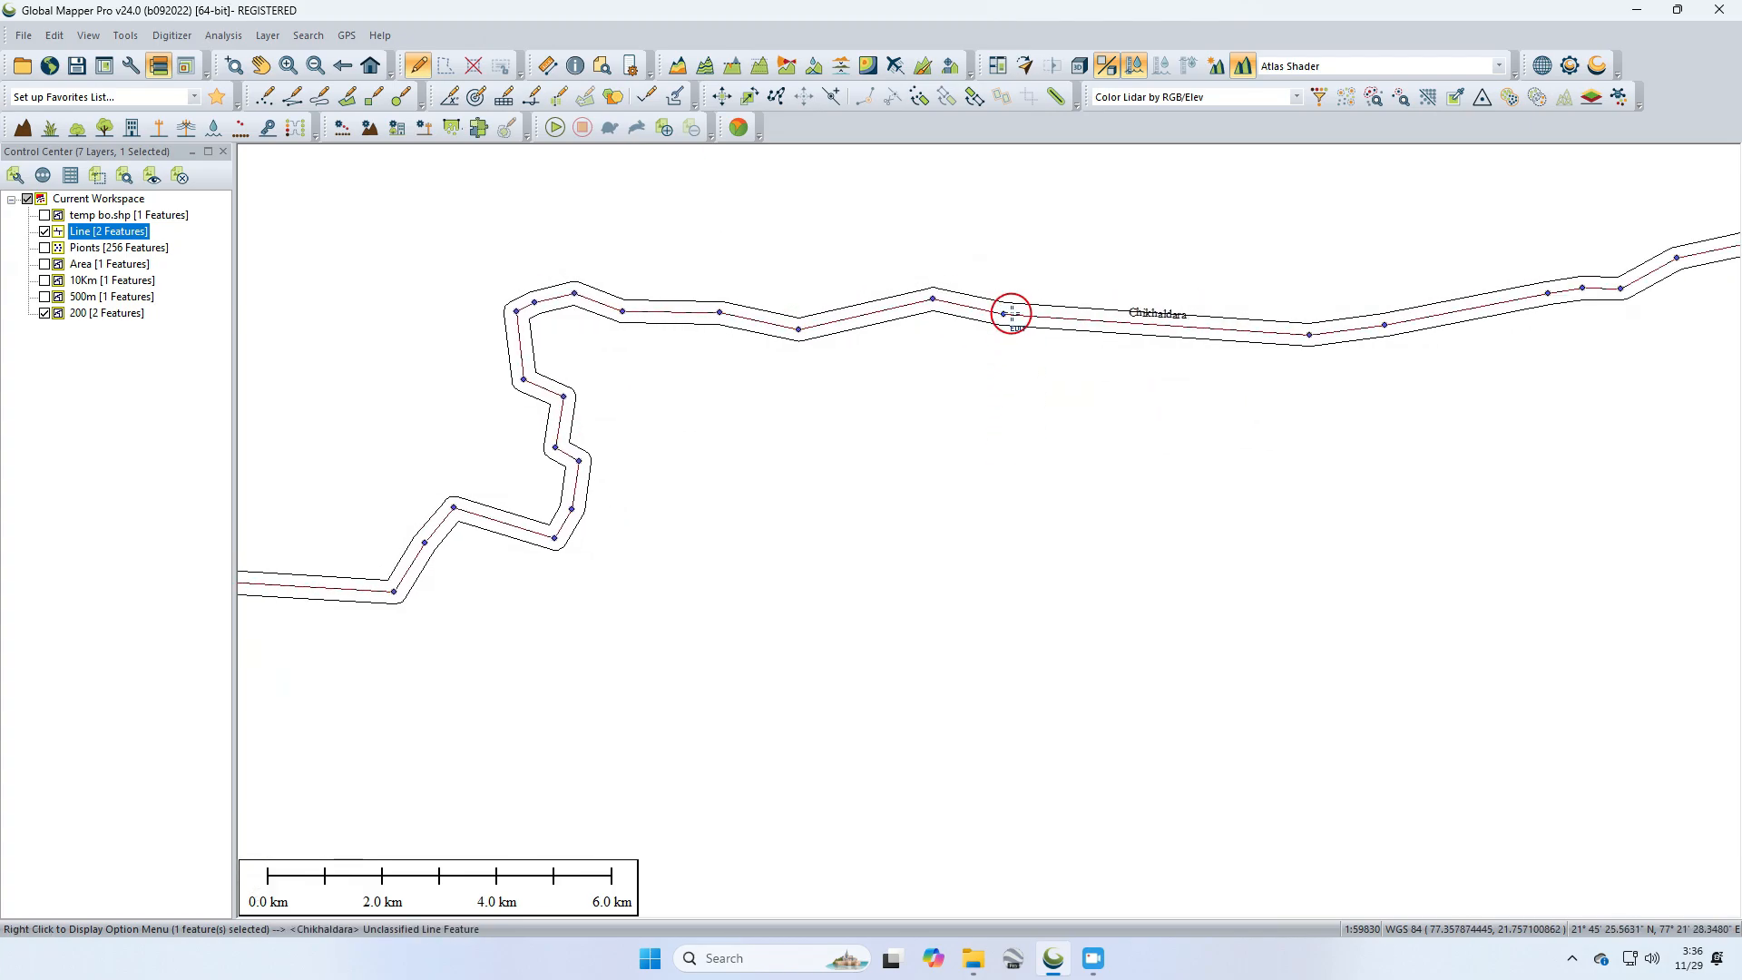
Step: Zoom out to the whole district outline and hide the Line layer
{"action": "left_click", "coordinate": [1078, 305]}
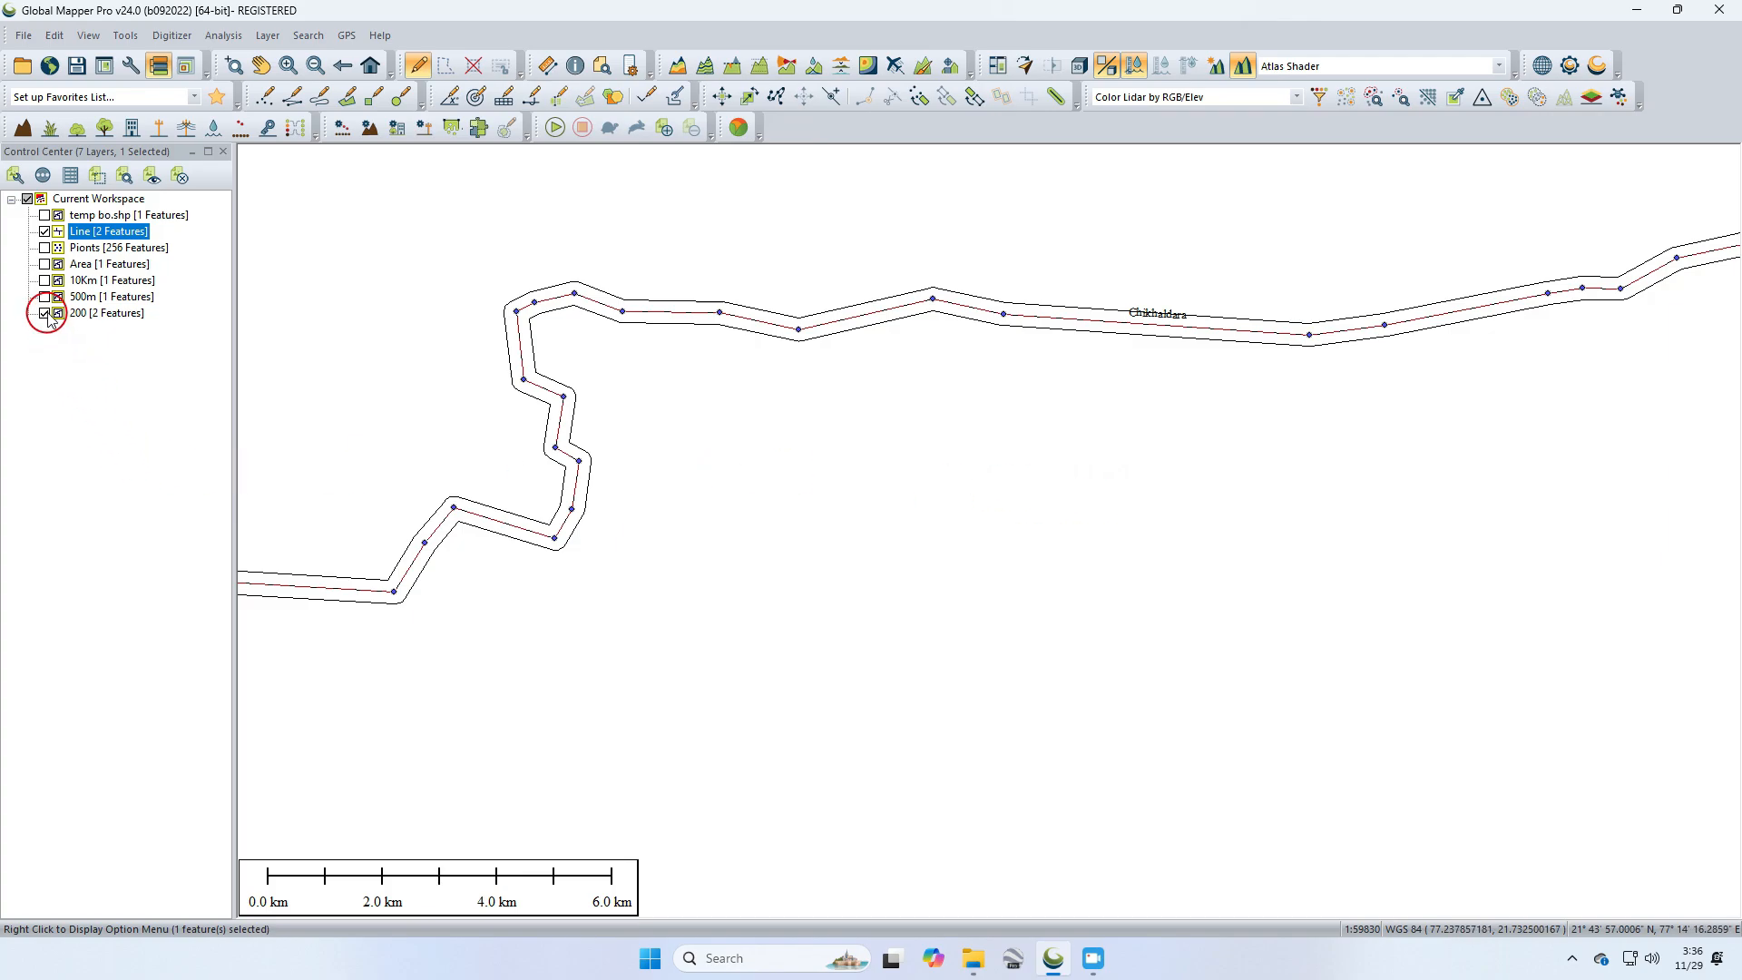
{"action": "scroll", "coordinate": [847, 533], "scroll_direction": "down", "scroll_amount": 5}
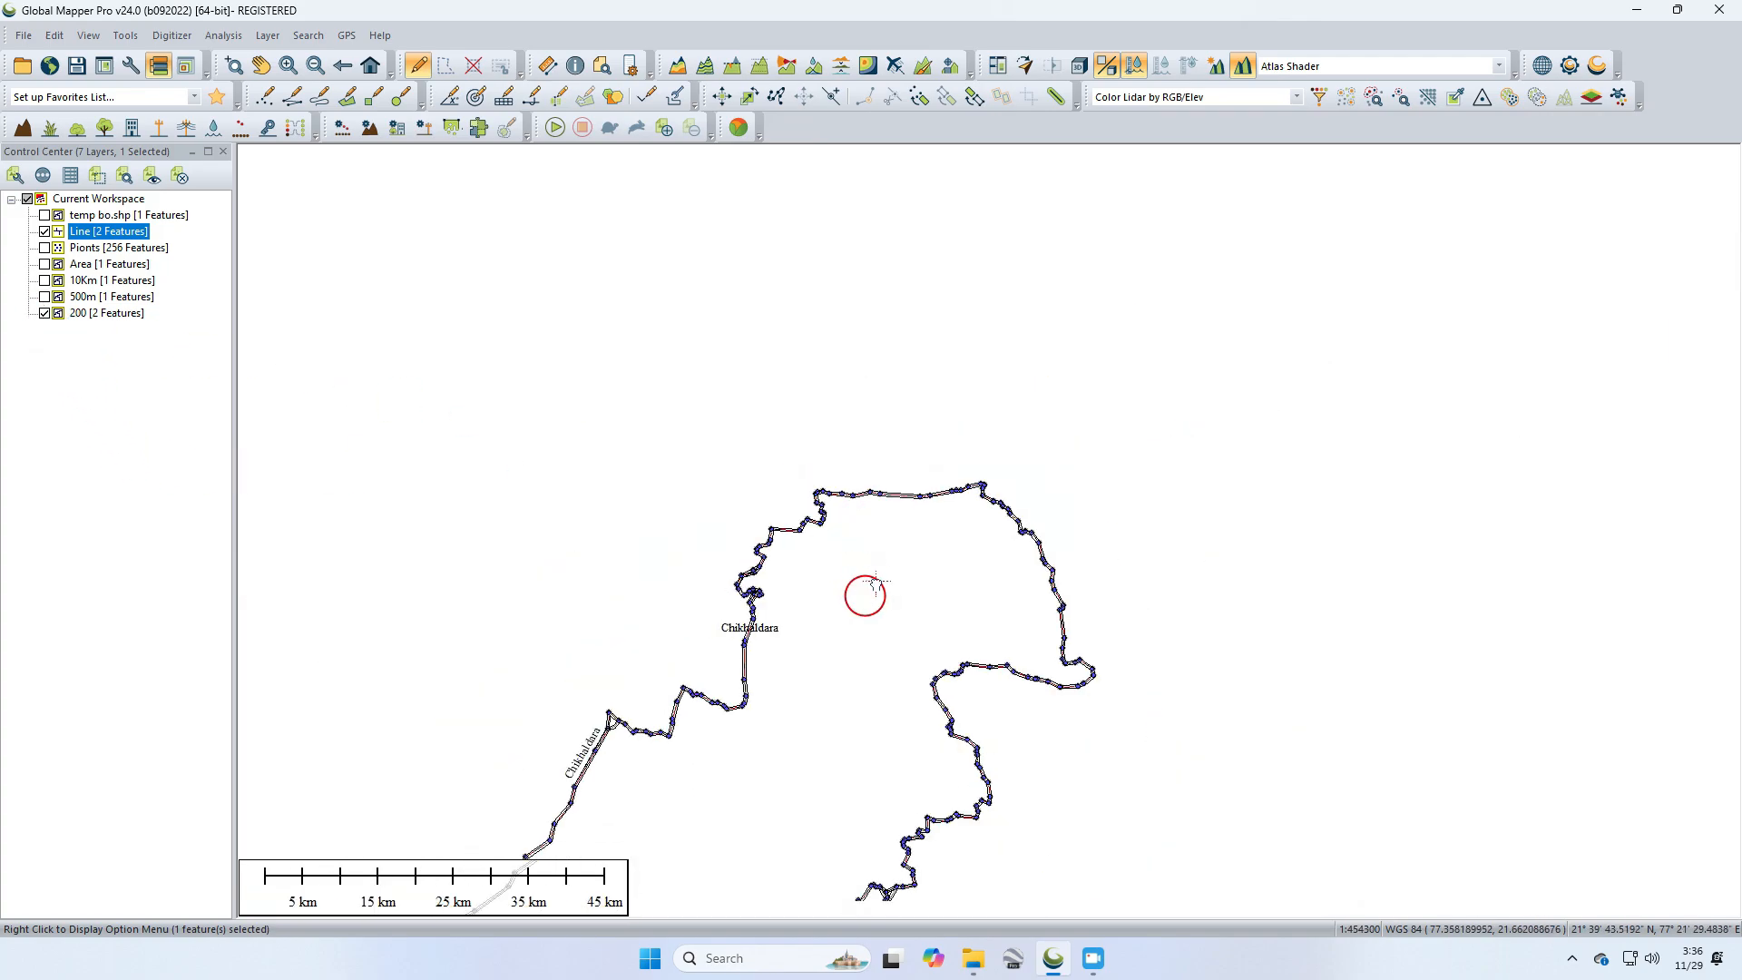
{"action": "left_click_drag", "start_coordinate": [1001, 593], "coordinate": [1113, 562]}
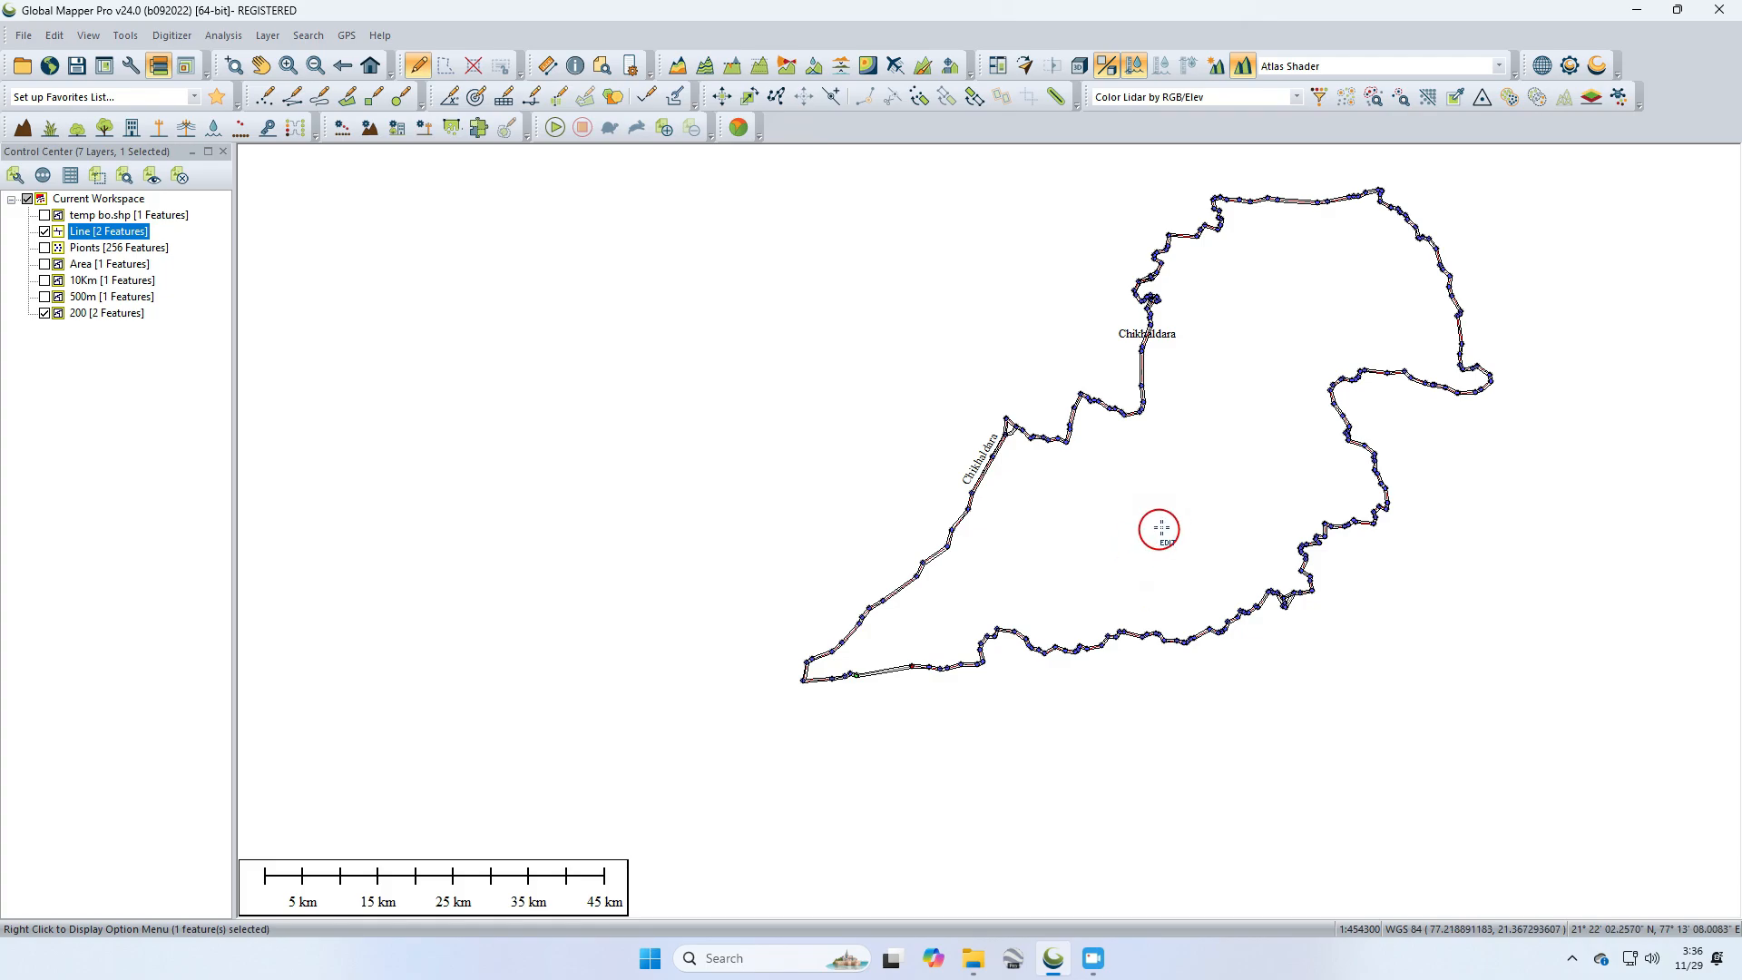
{"action": "left_click_drag", "start_coordinate": [1159, 521], "coordinate": [1087, 597]}
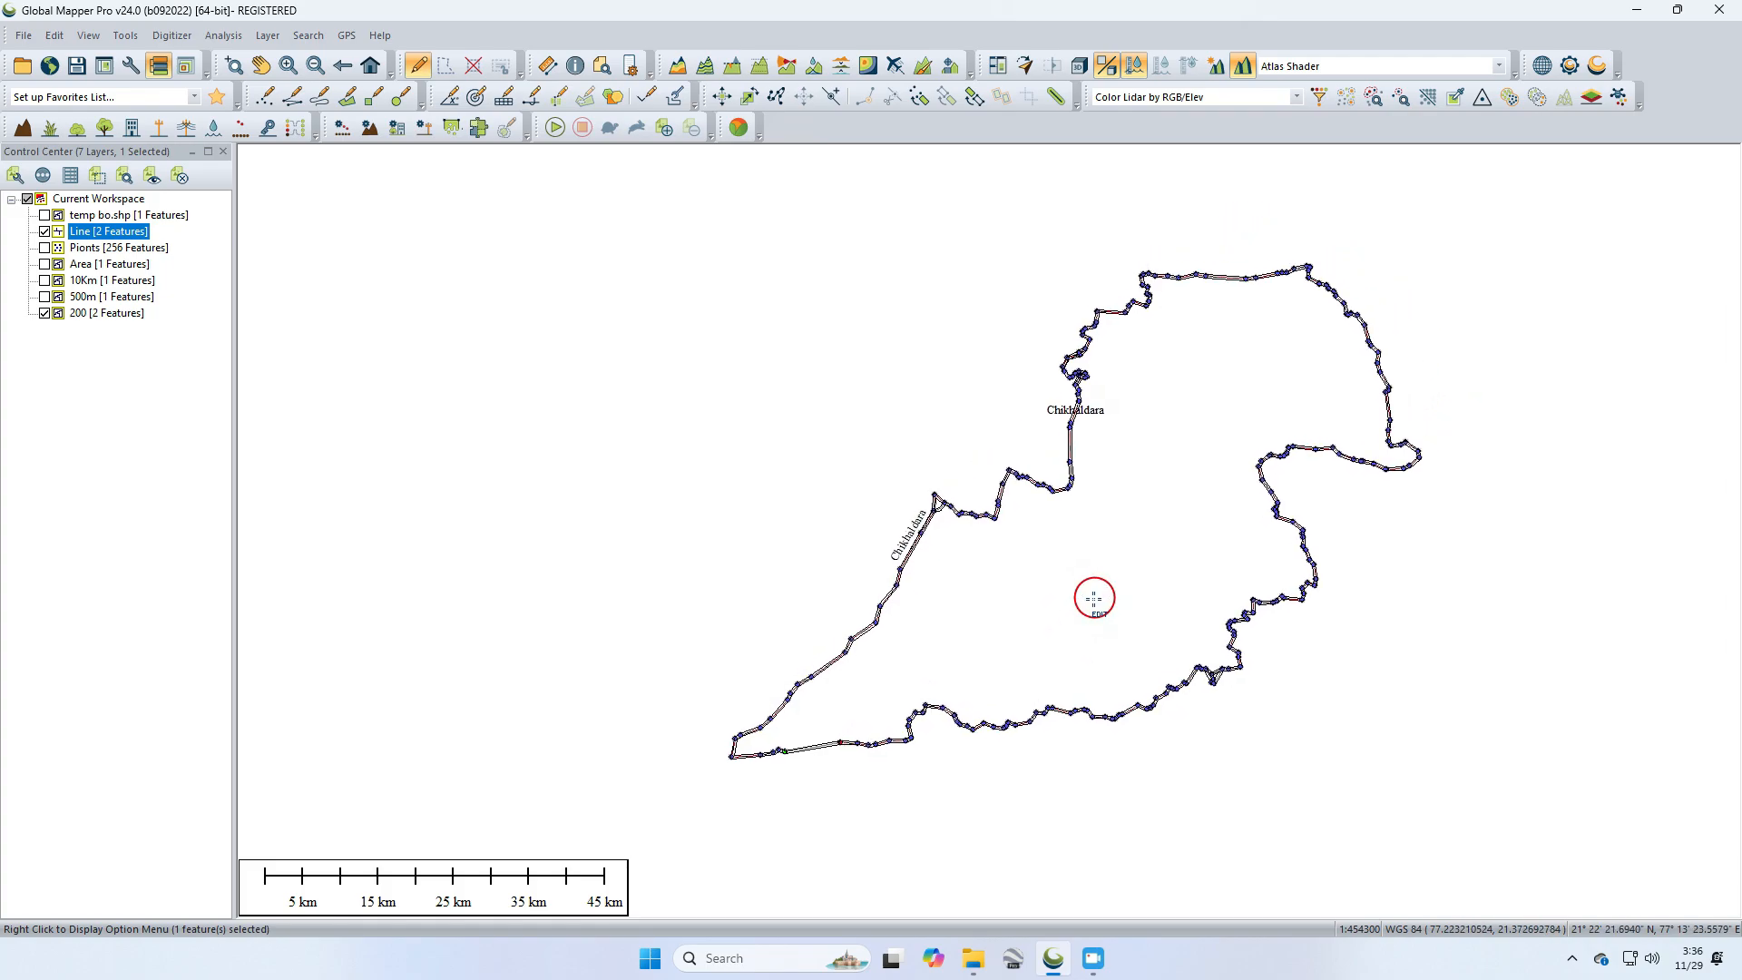
{"action": "left_click", "coordinate": [45, 232]}
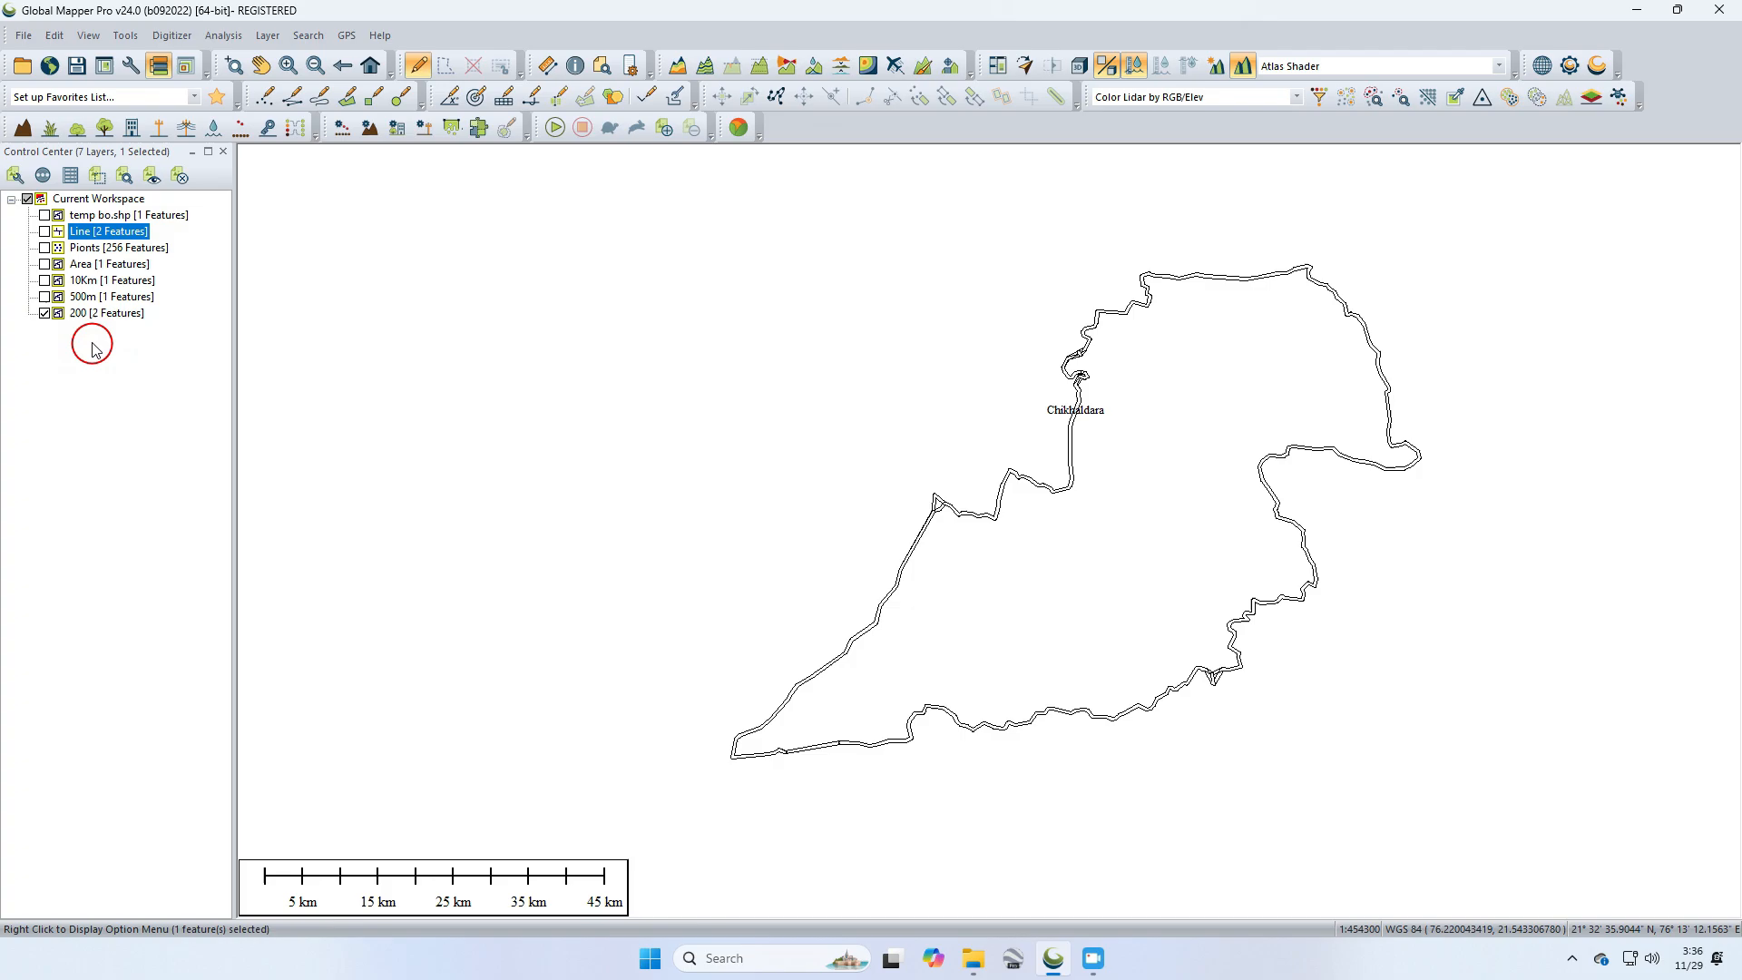
Step: Export the 200 layer's areas as a shapefile named buffer.shp in the Osm Data folder
{"action": "right_click", "coordinate": [94, 322]}
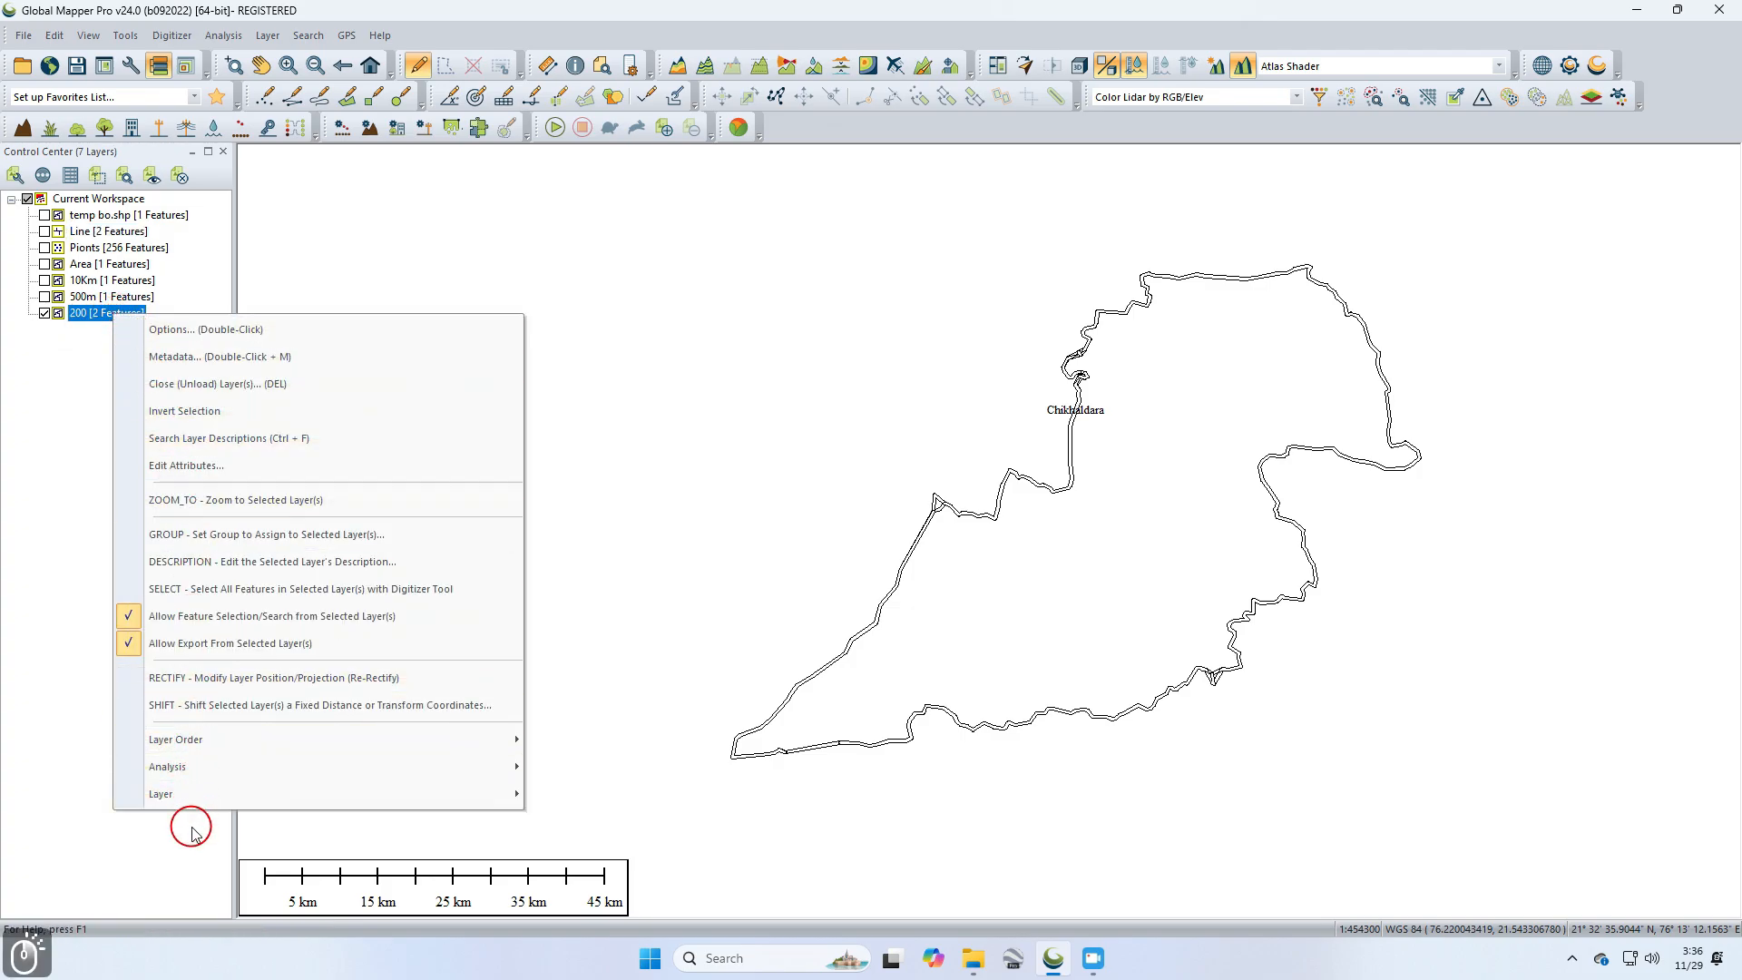
{"action": "mouse_move", "coordinate": [201, 802]}
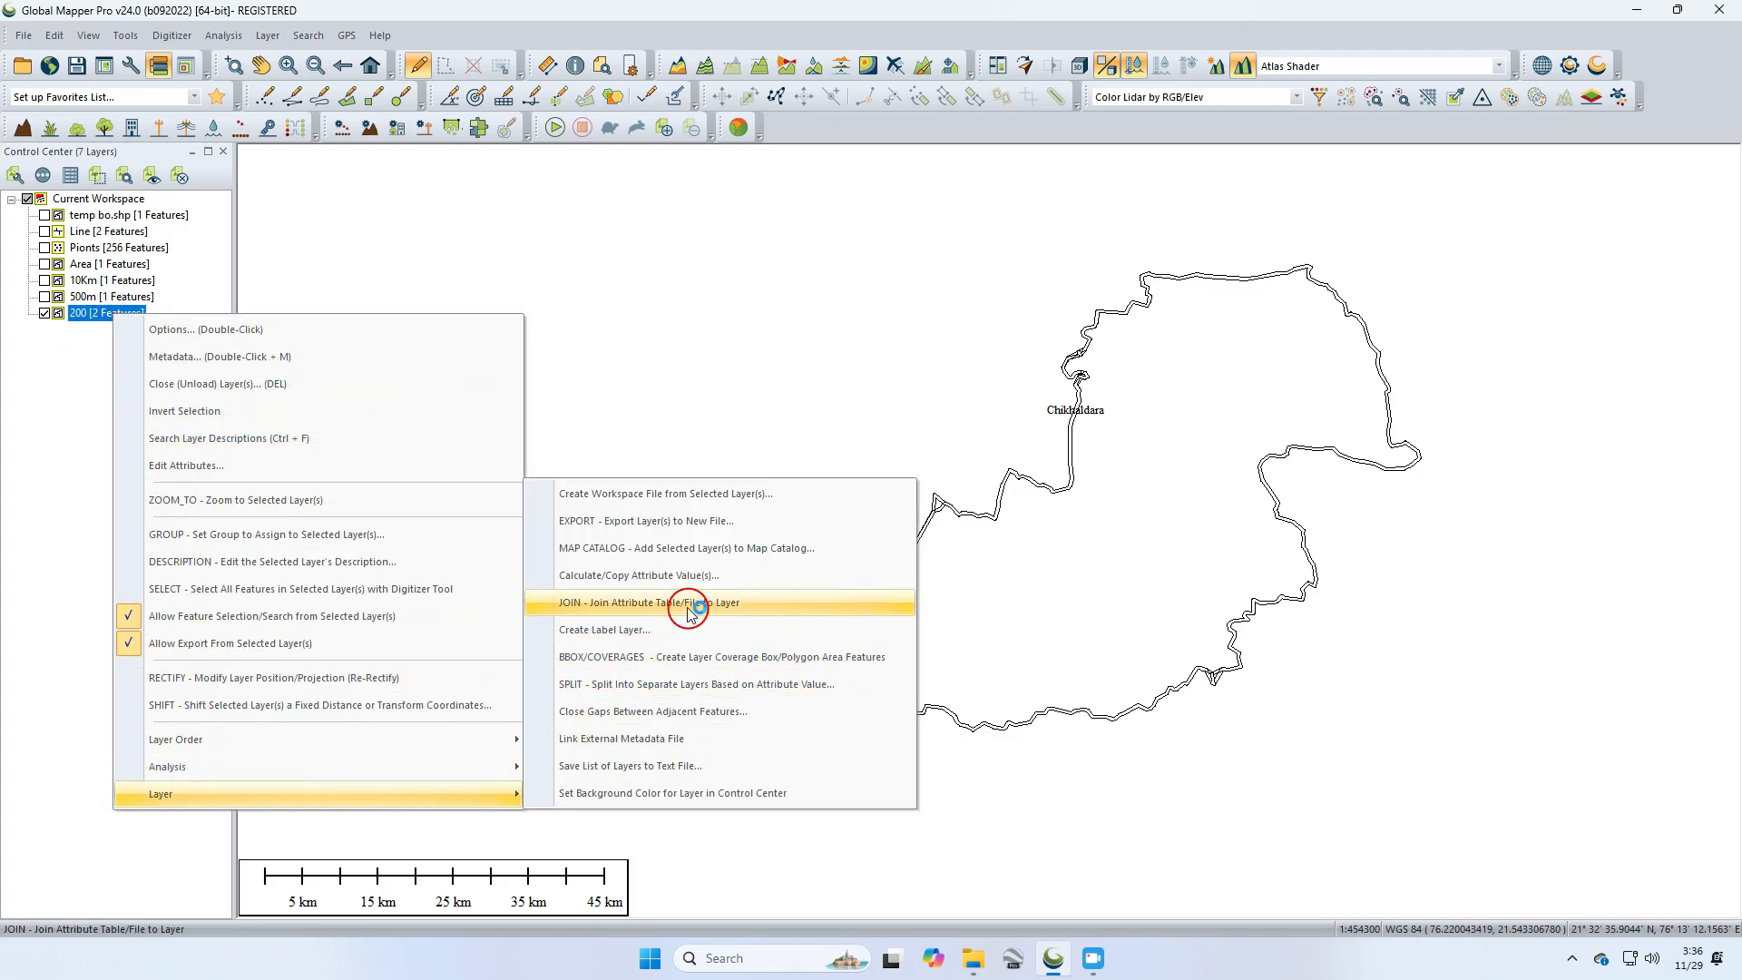
{"action": "left_click", "coordinate": [639, 521]}
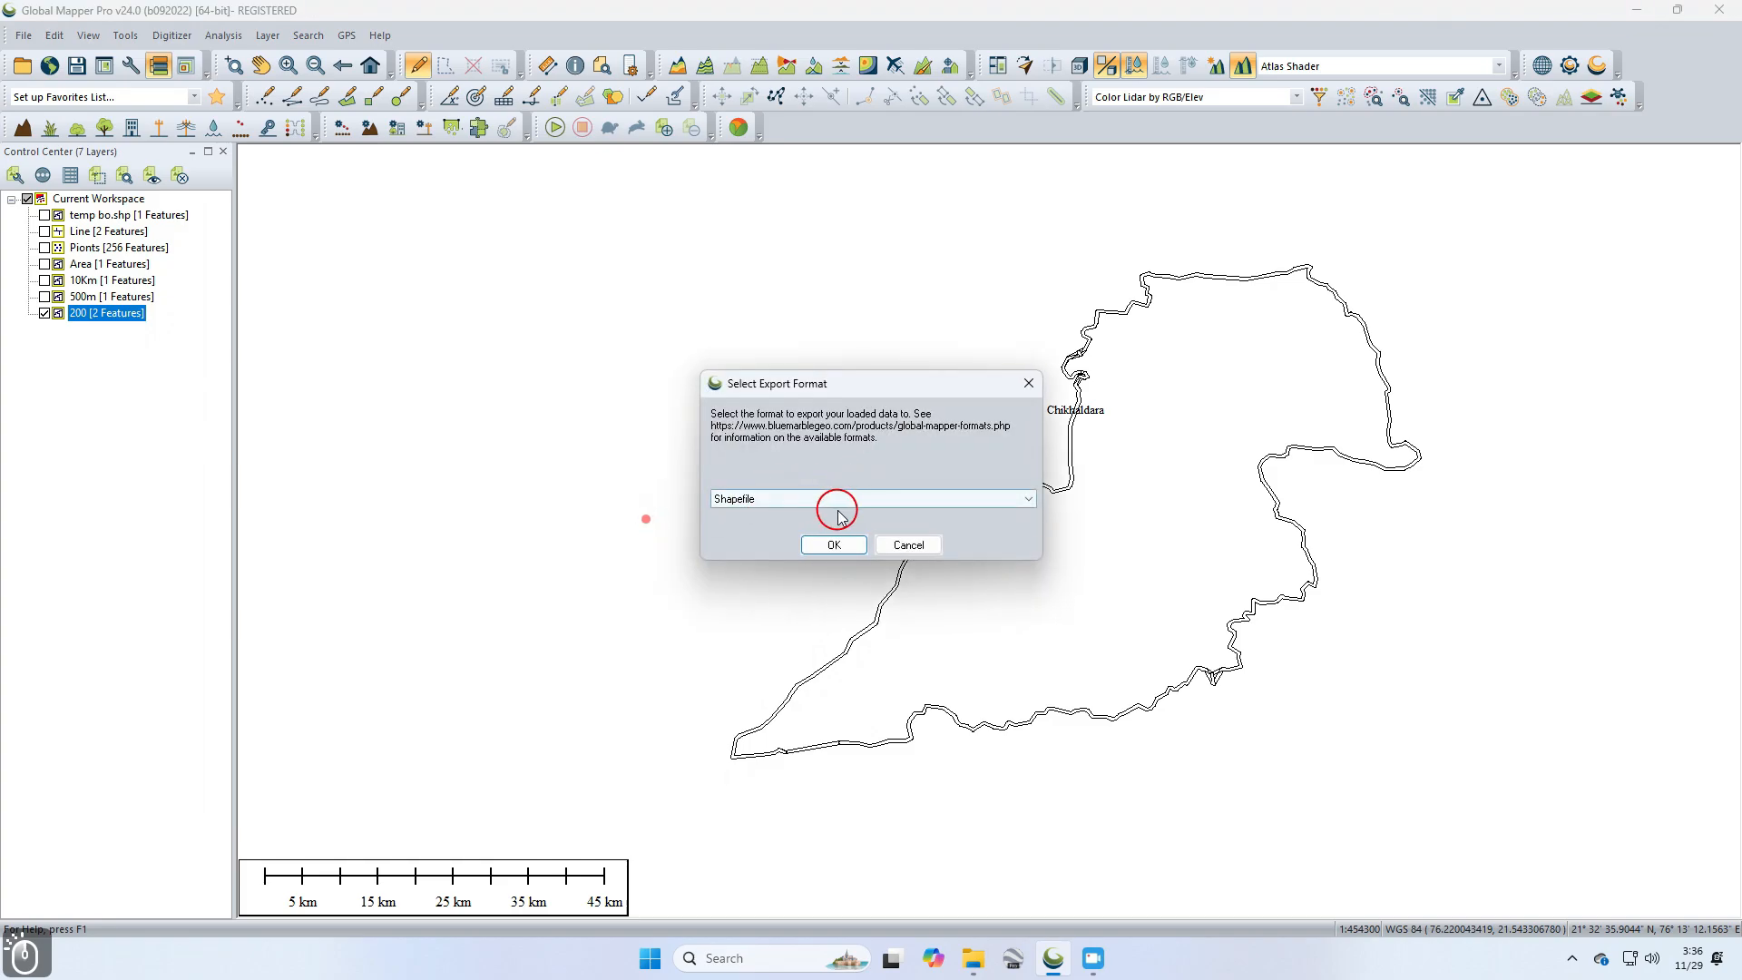
{"action": "left_click", "coordinate": [834, 544]}
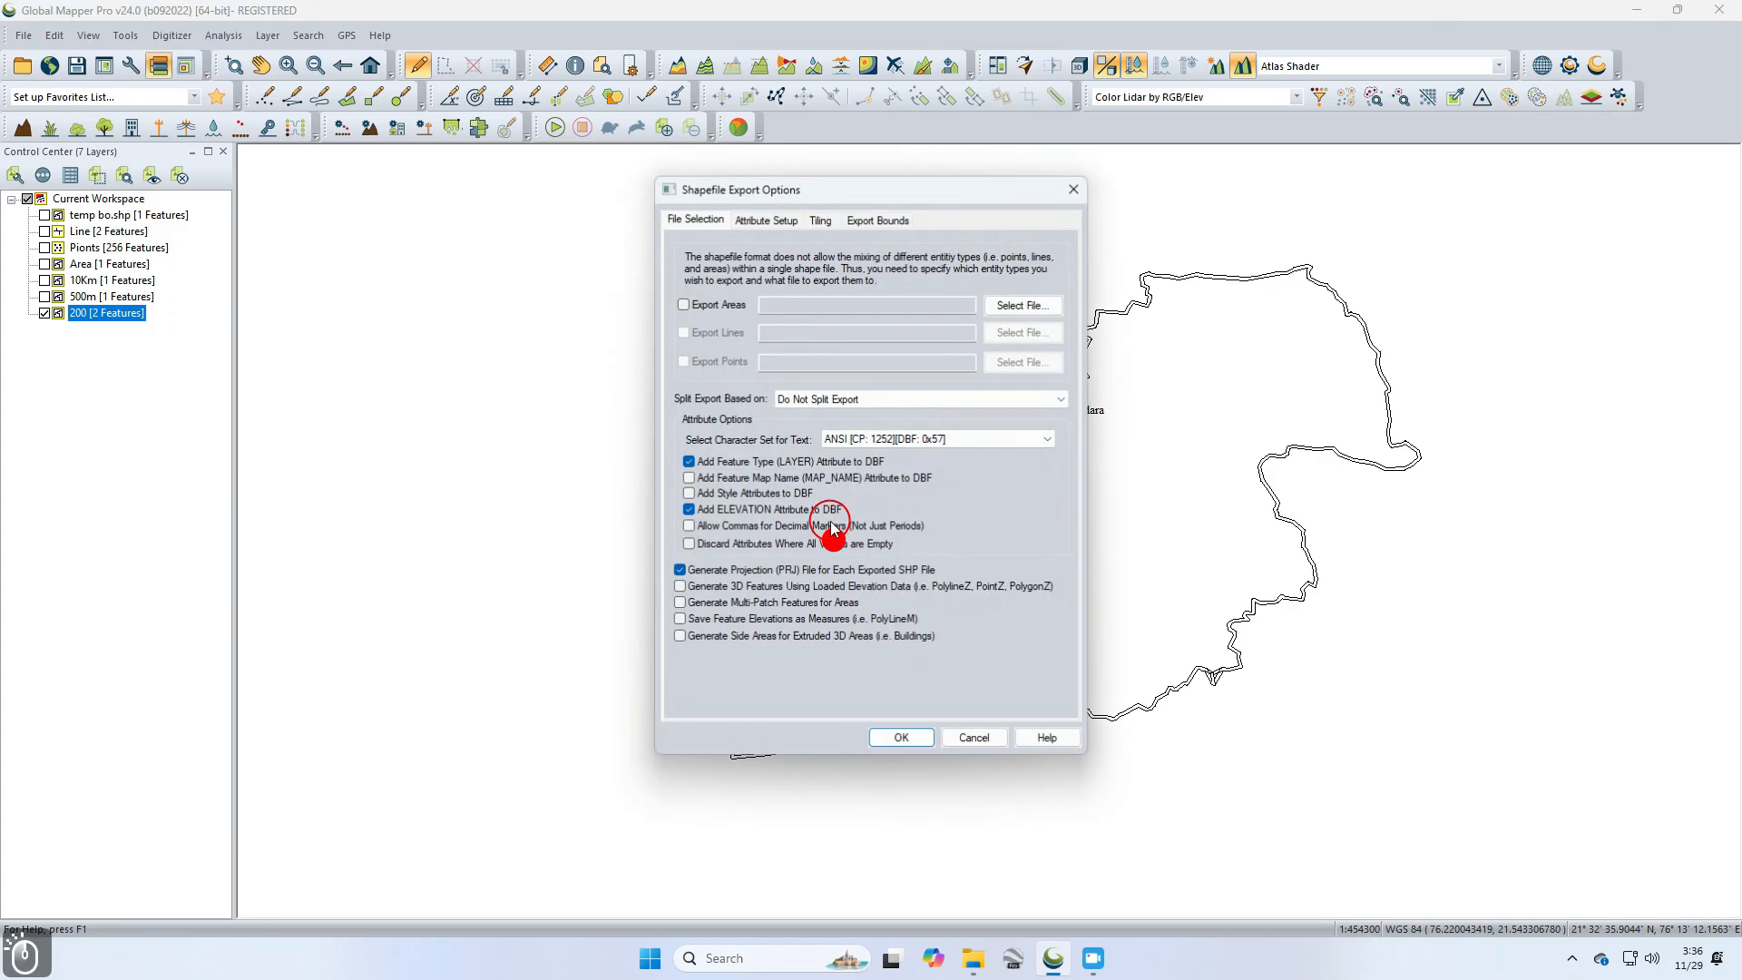
{"action": "left_click", "coordinate": [713, 302]}
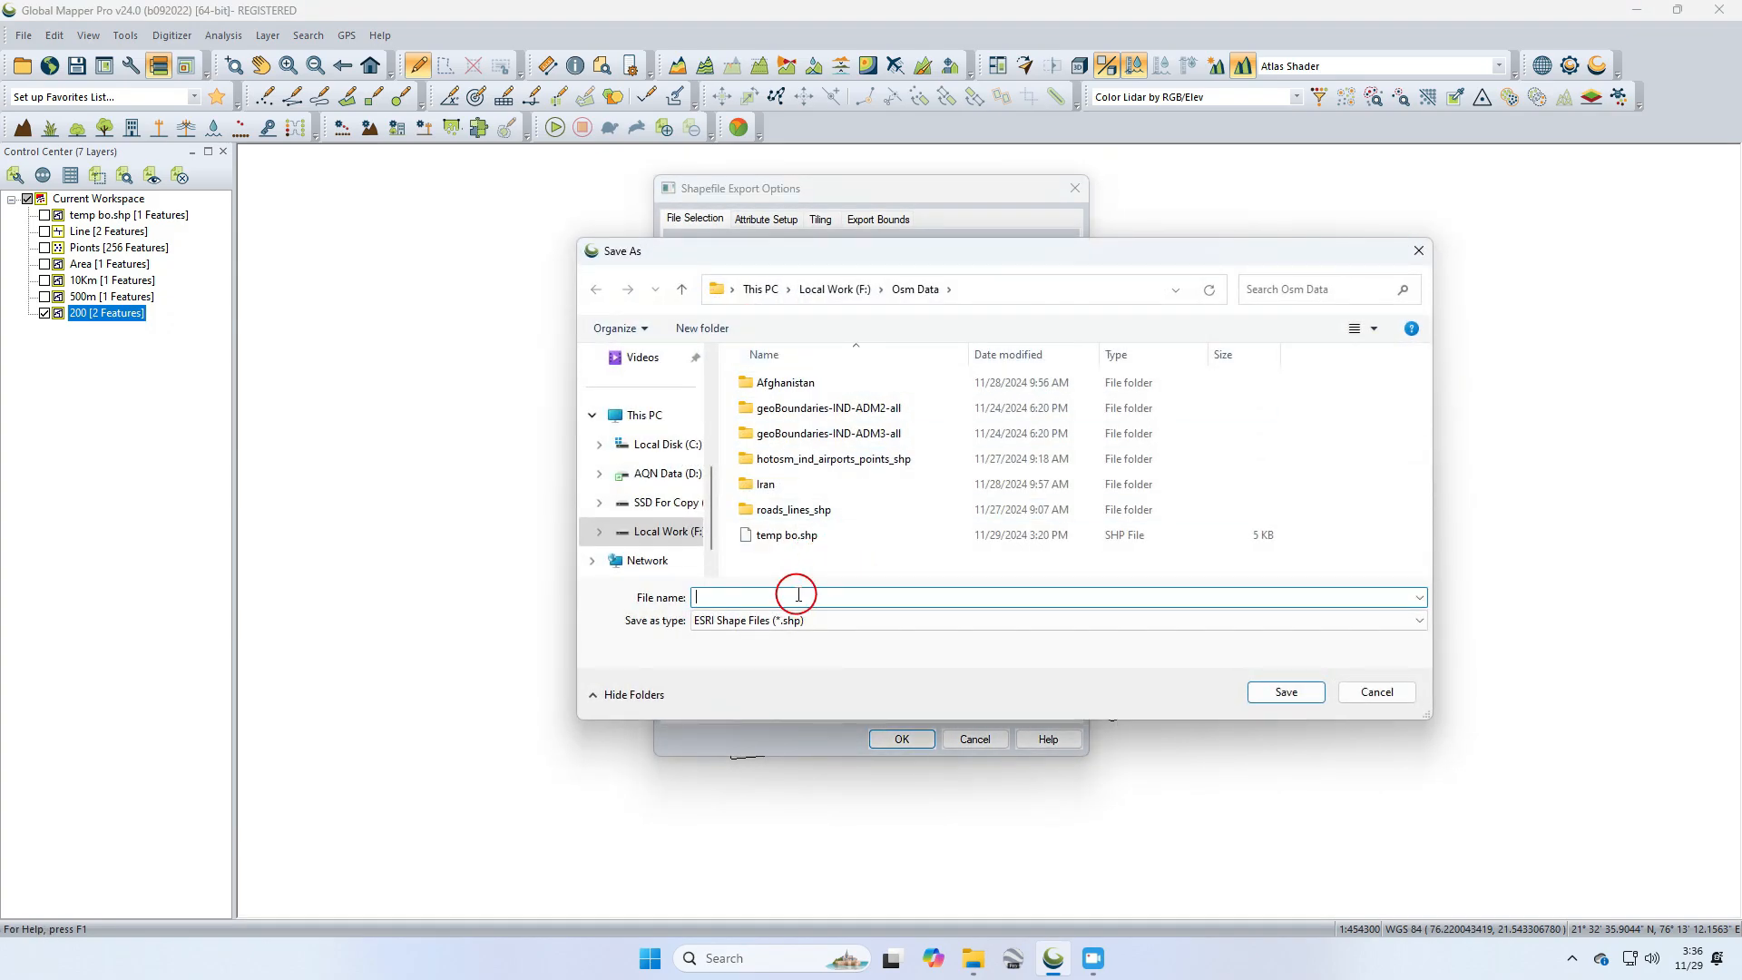
{"action": "type", "text": "buffer"}
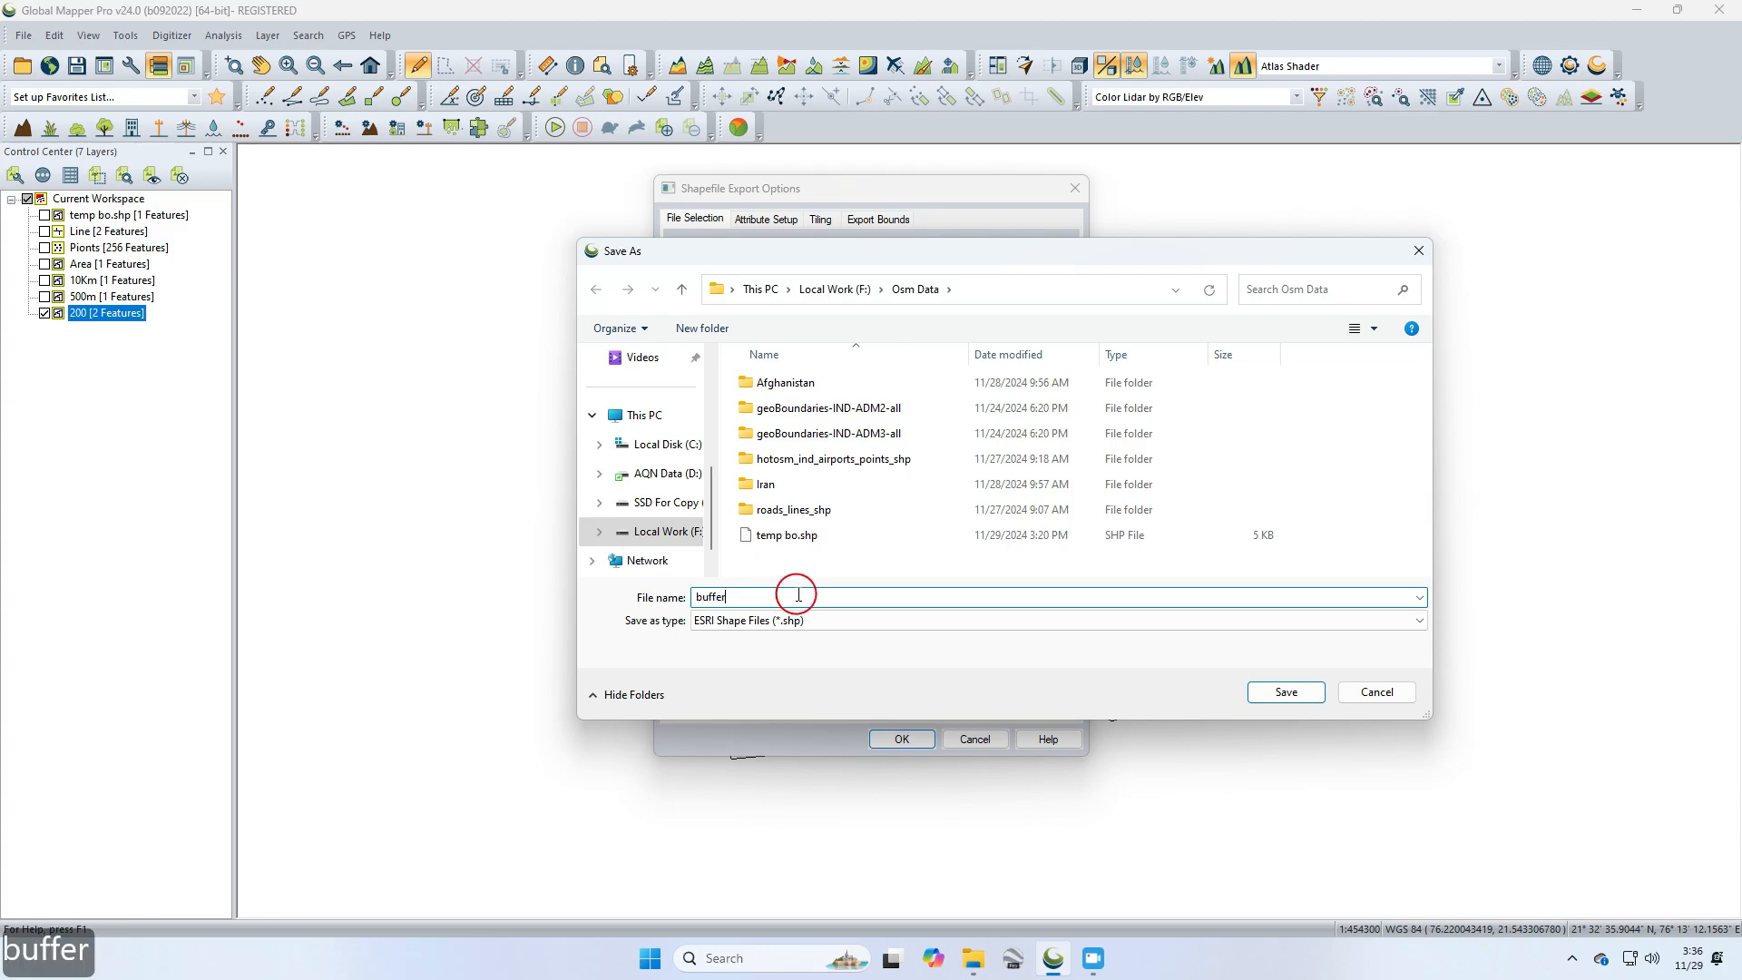
{"action": "left_click", "coordinate": [1287, 692]}
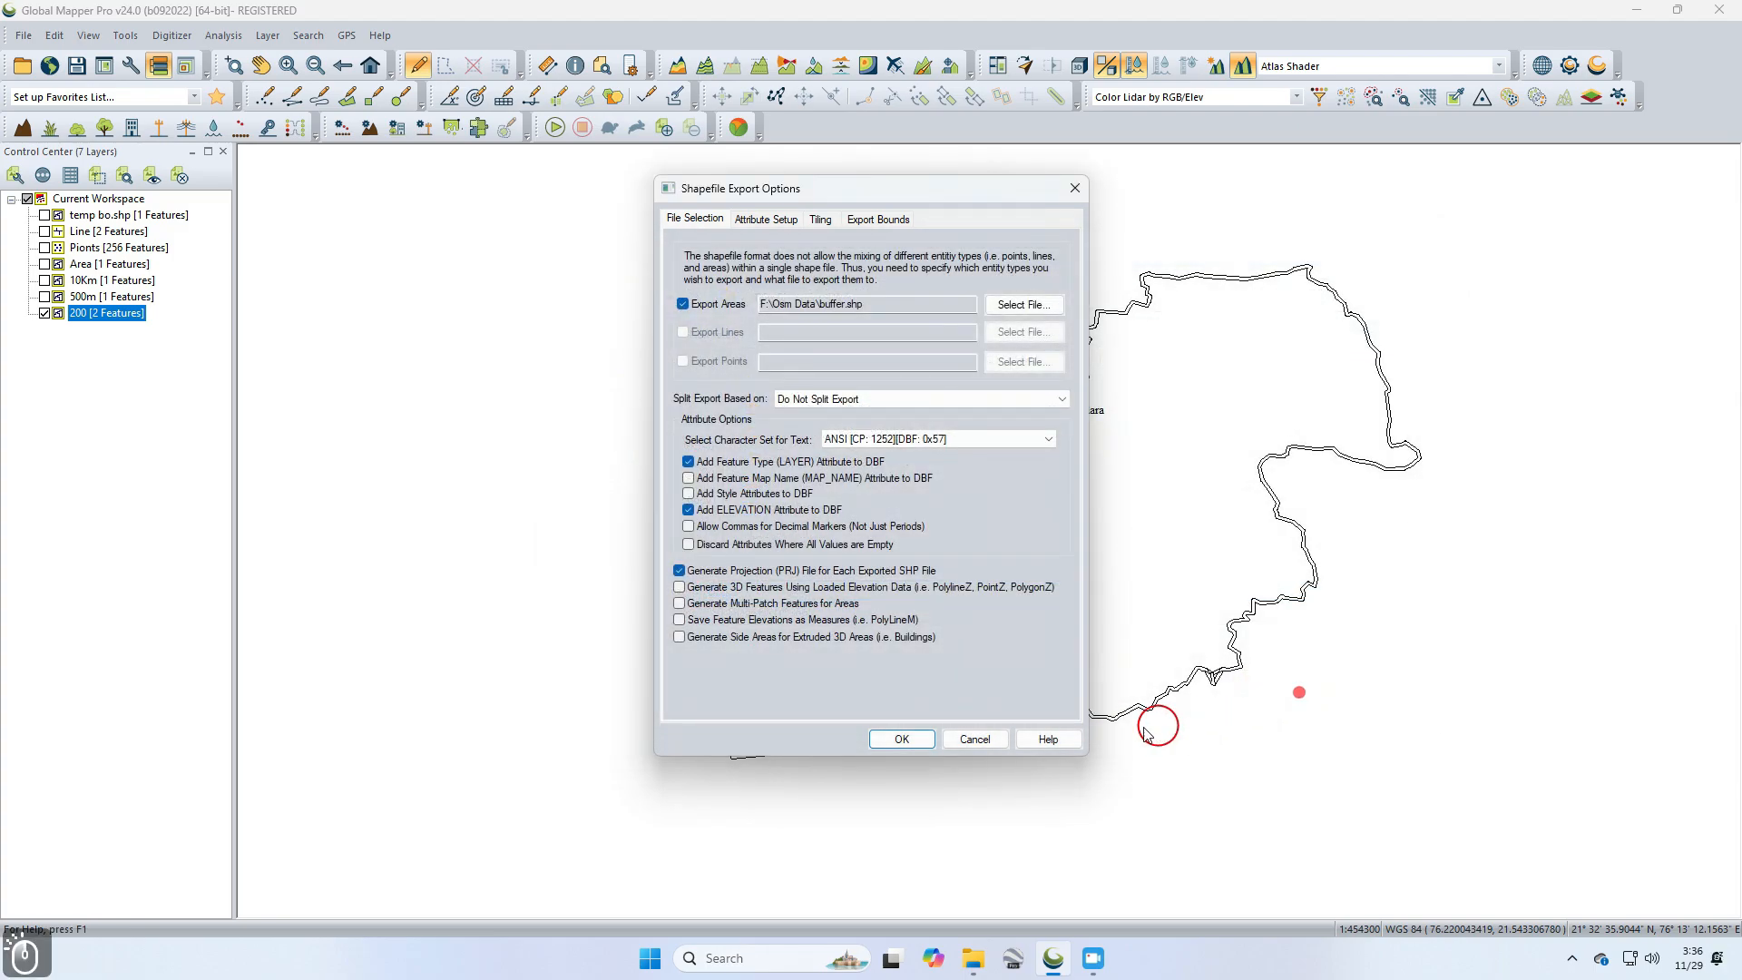
{"action": "left_click", "coordinate": [927, 740]}
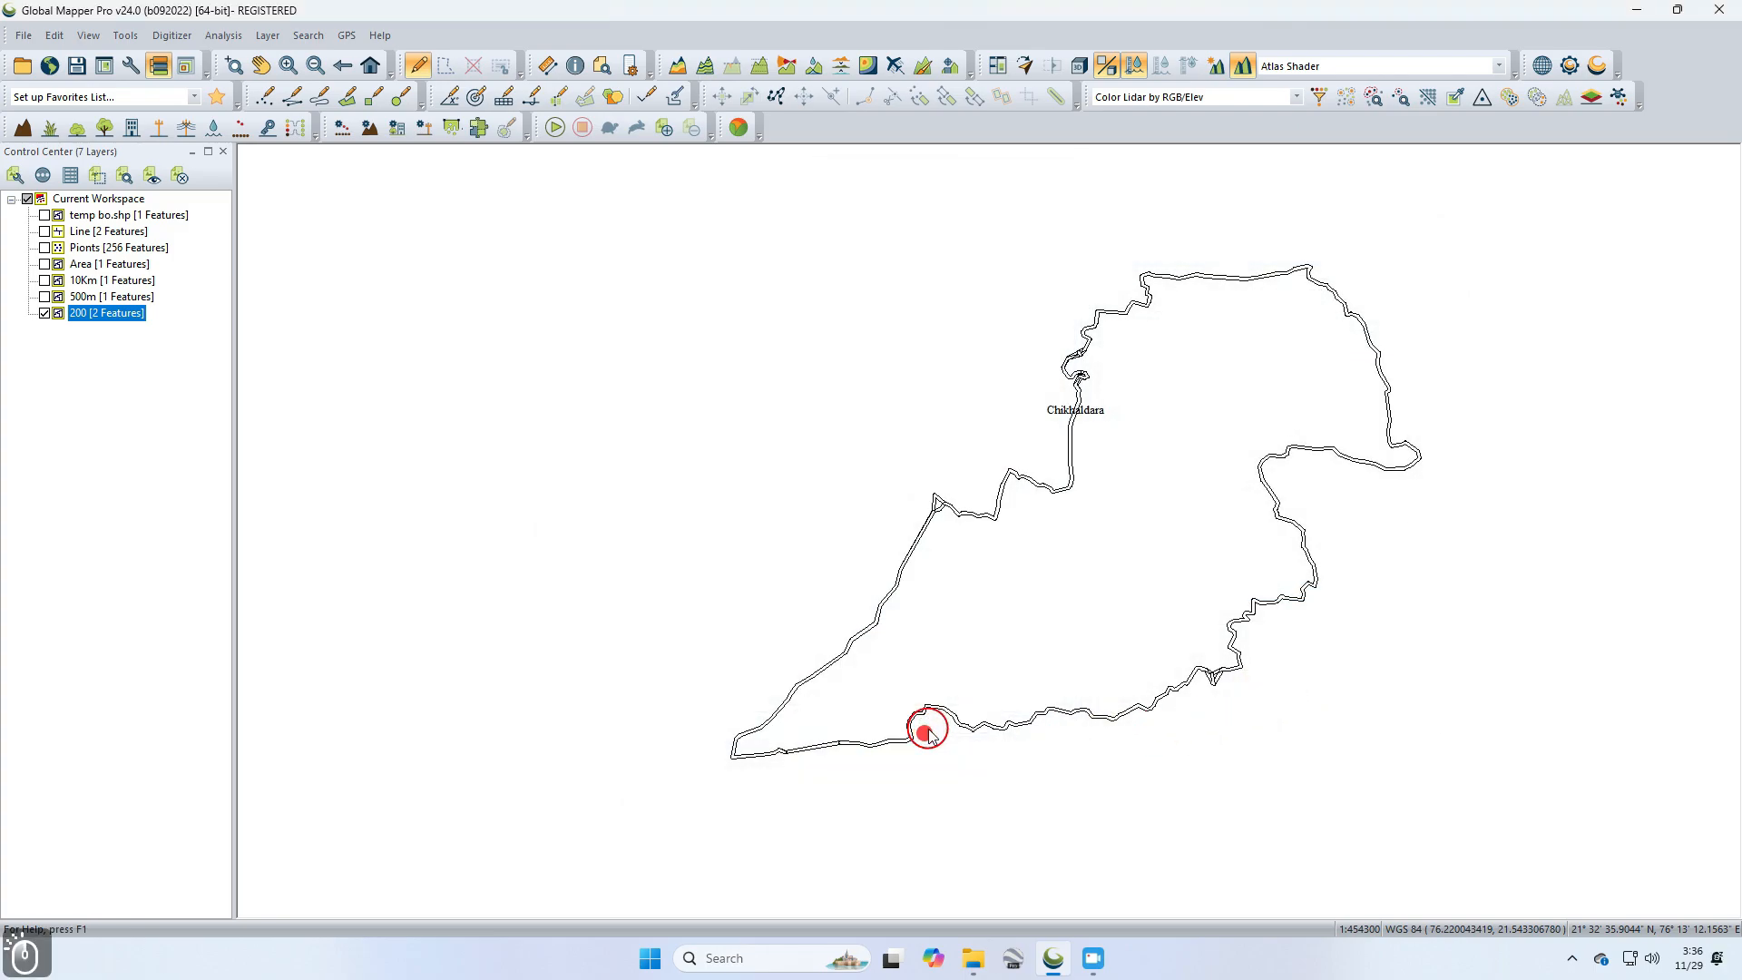
Step: Close all layers in the workspace without saving a workspace file
{"action": "left_click", "coordinate": [113, 199]}
{"action": "left_click", "coordinate": [179, 175]}
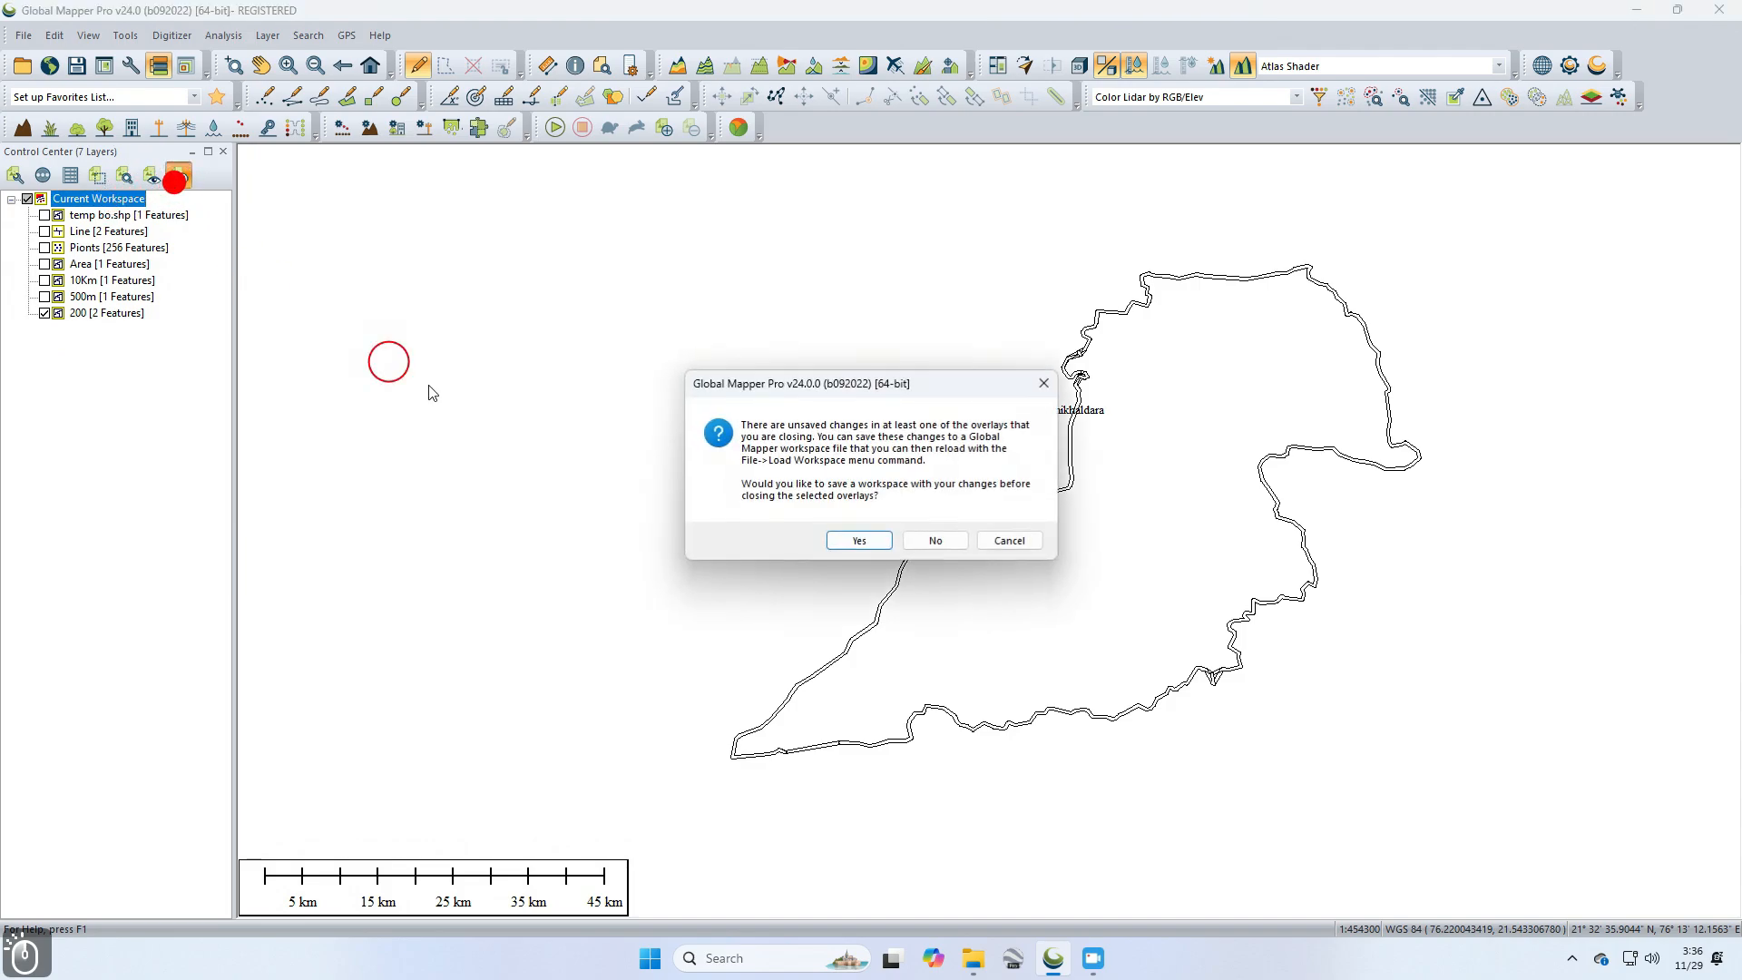
{"action": "left_click", "coordinate": [948, 536]}
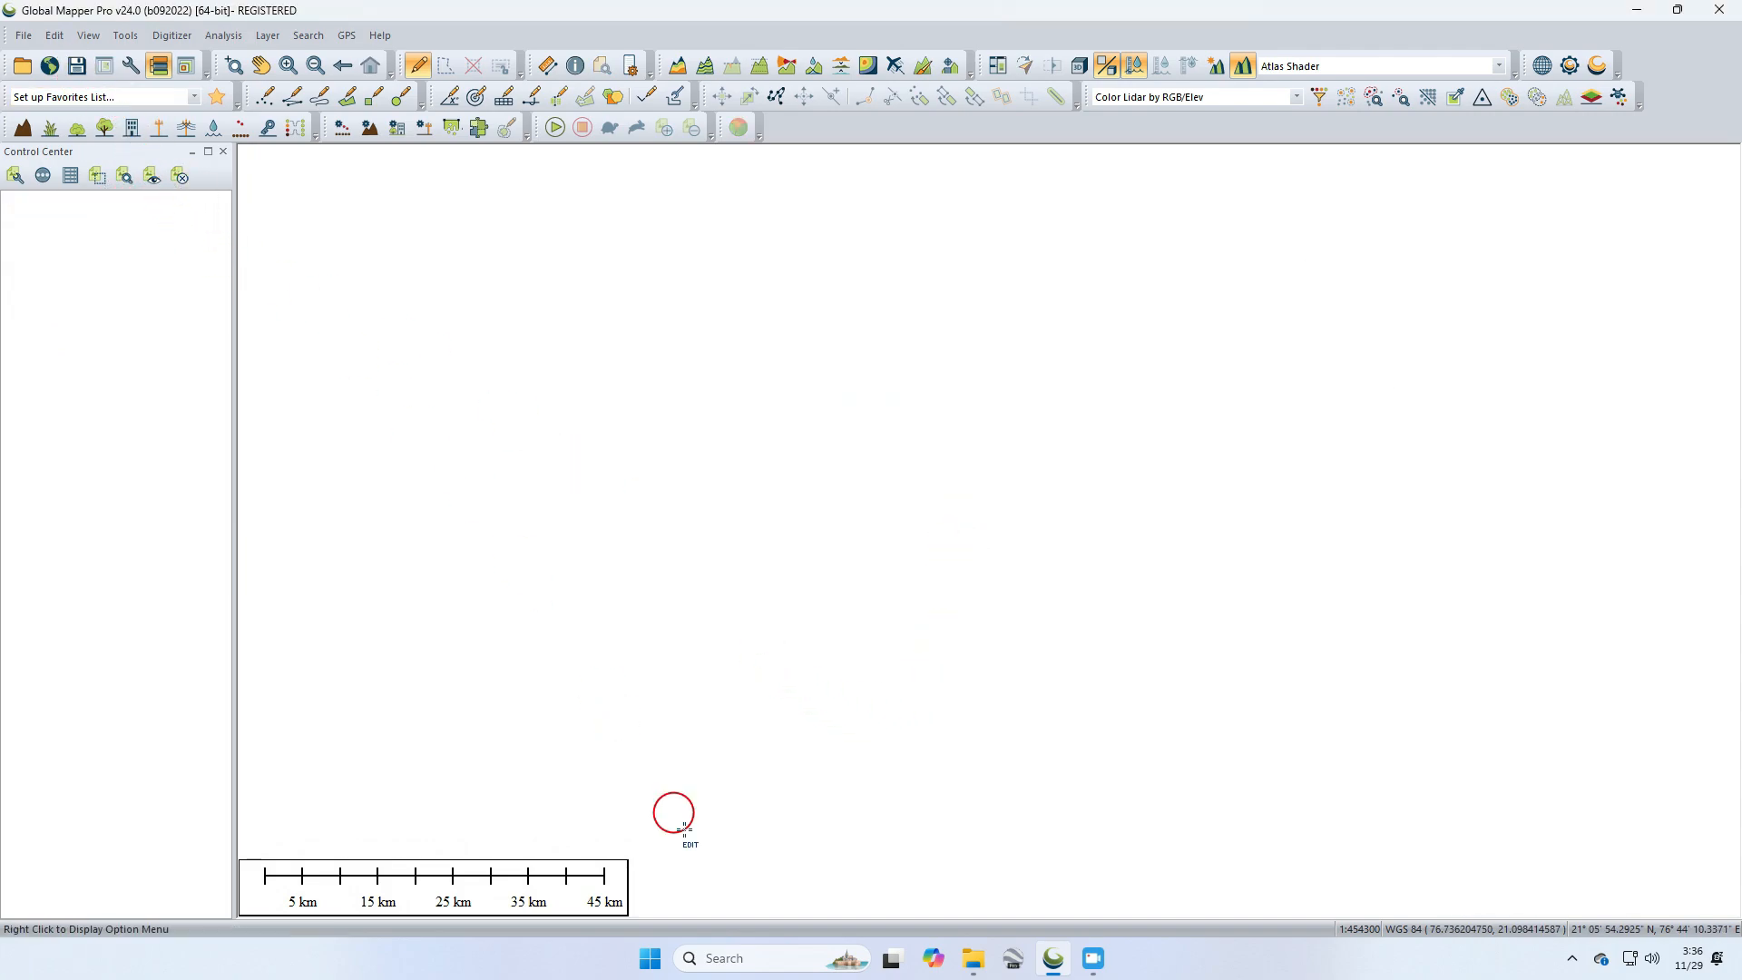
Step: In File Explorer, load buffer.shp from the Osm Data folder into Global Mapper
{"action": "left_click", "coordinate": [967, 959]}
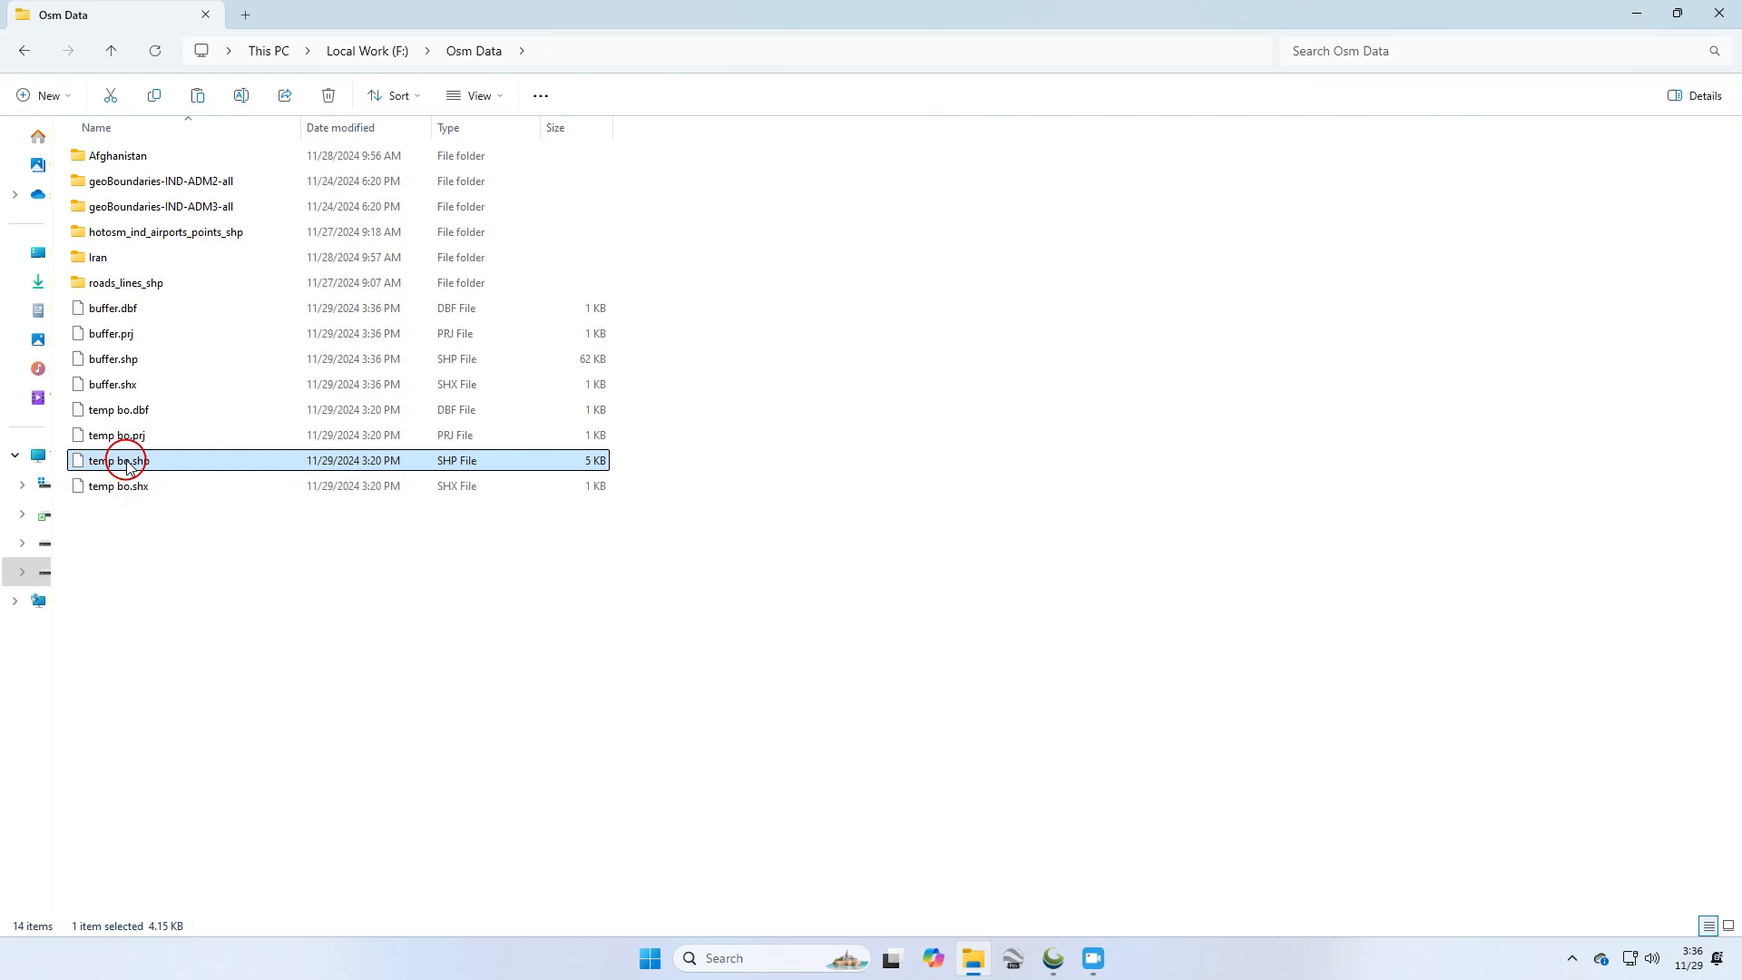
{"action": "left_click", "coordinate": [147, 358]}
{"action": "left_click_drag", "start_coordinate": [147, 359], "coordinate": [992, 536]}
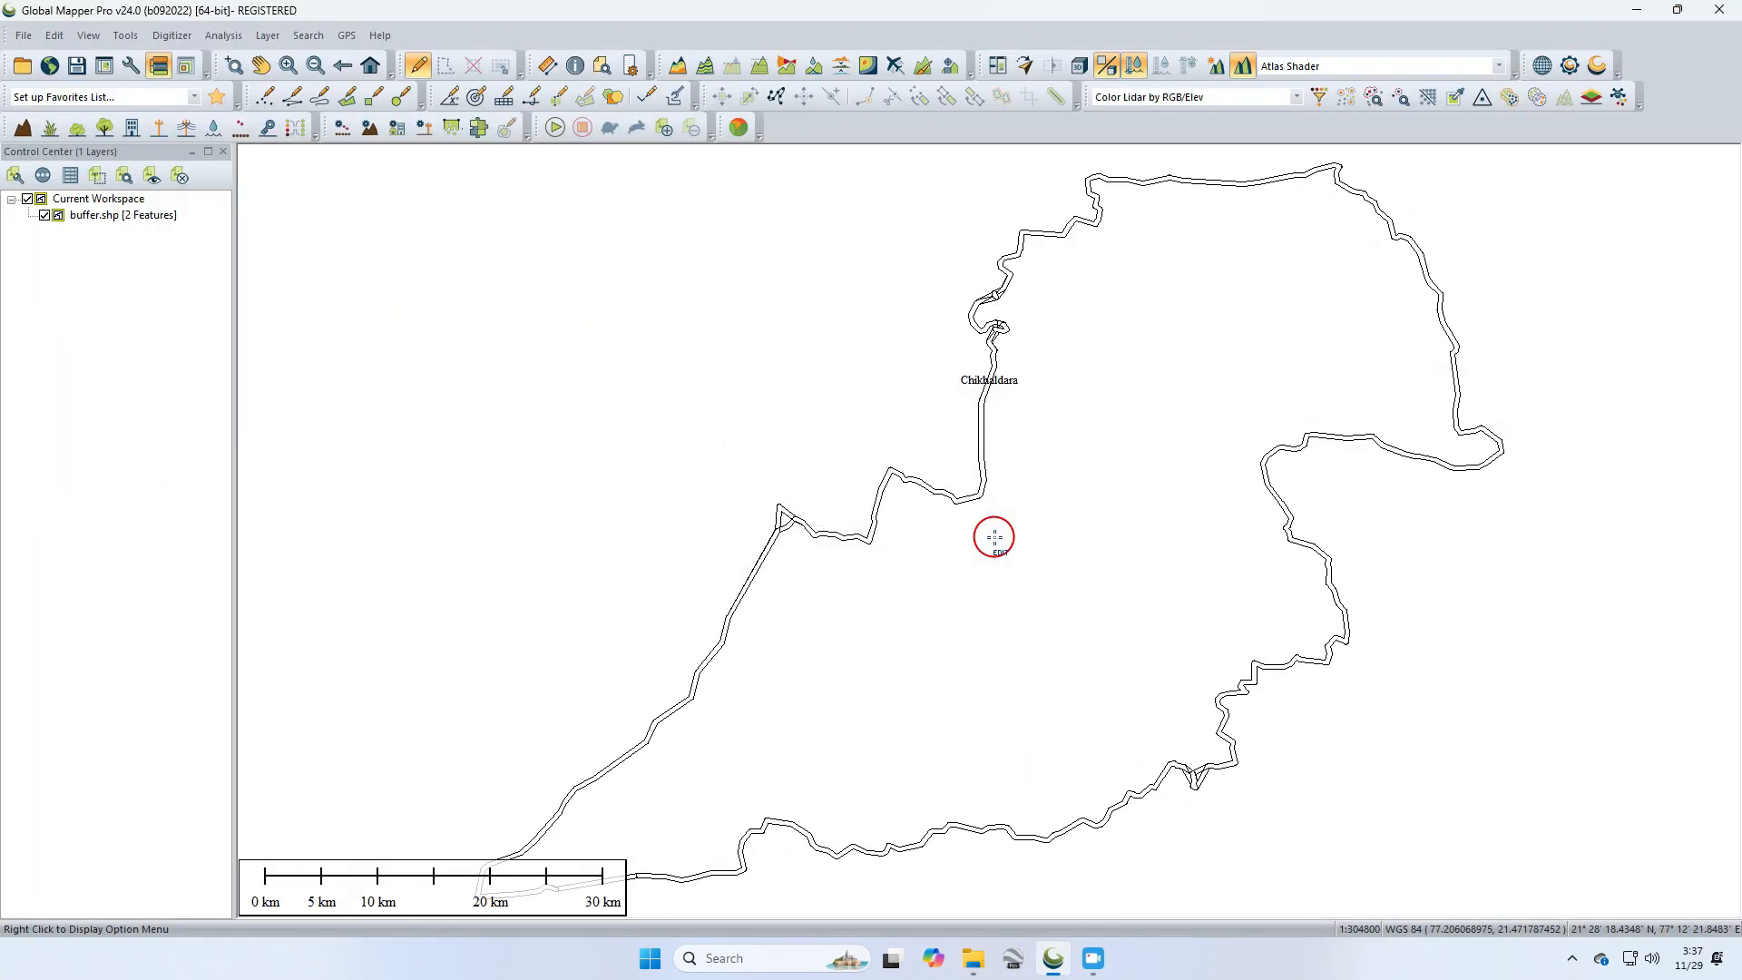
Step: Connect to the World Imagery online source and move buffer.shp so it draws above the imagery
{"action": "left_click", "coordinate": [52, 65]}
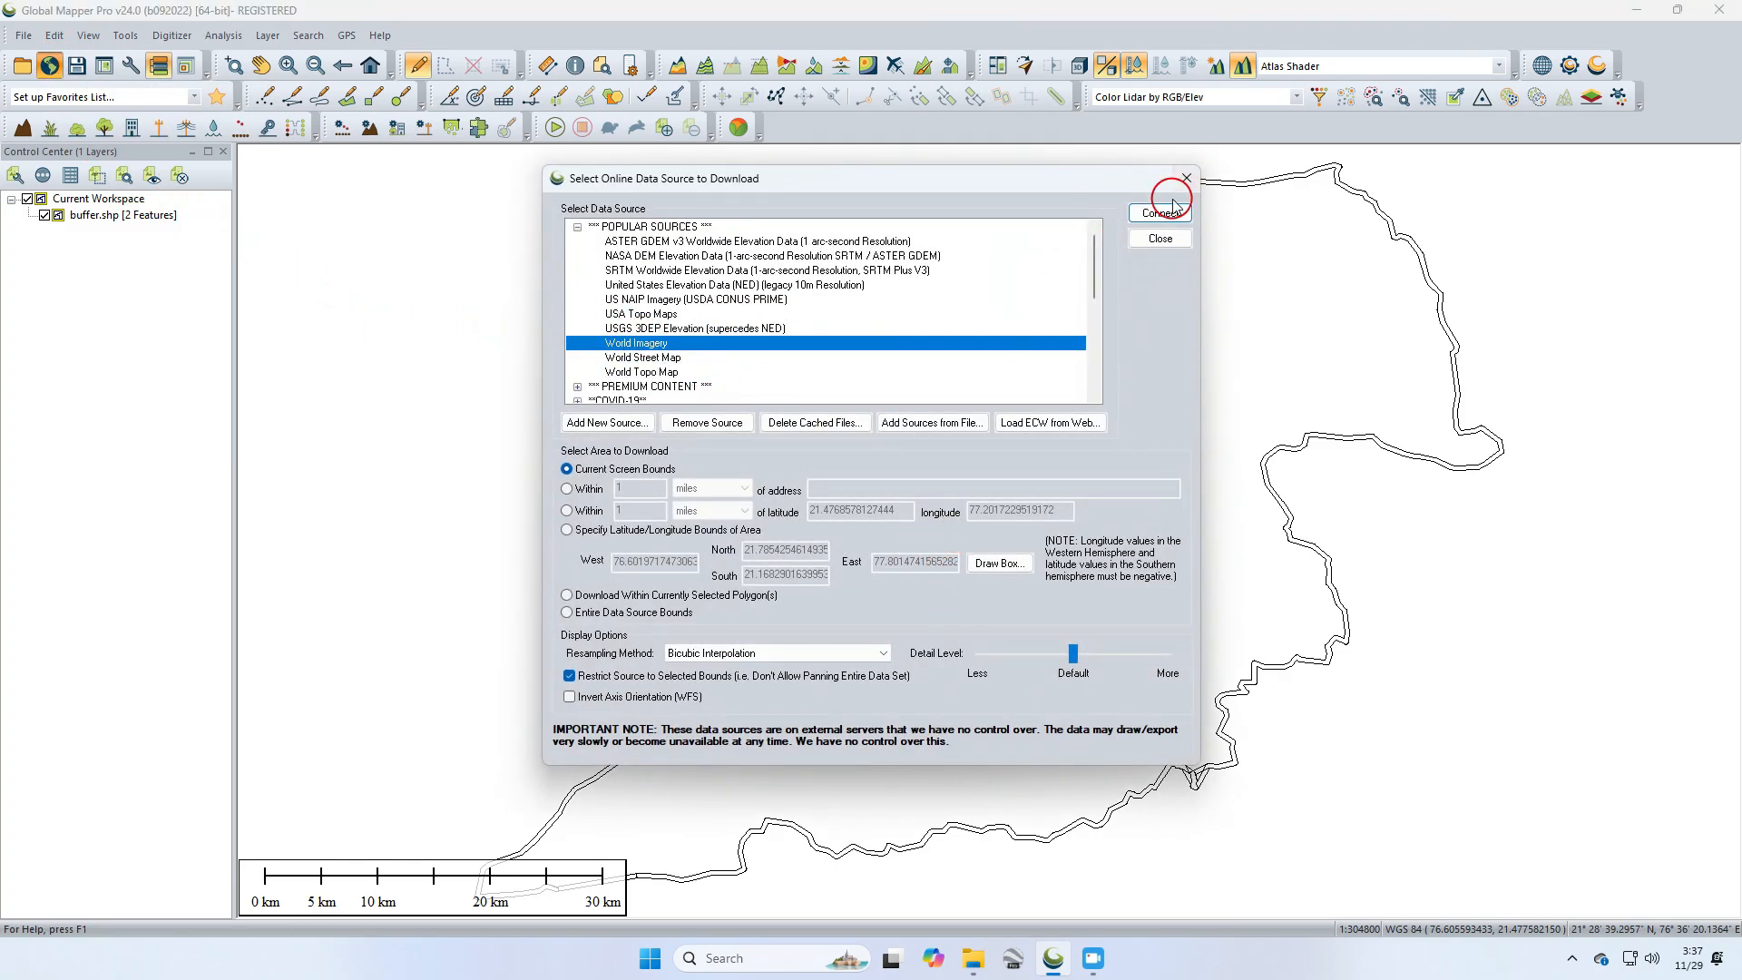
{"action": "left_click", "coordinate": [1173, 207]}
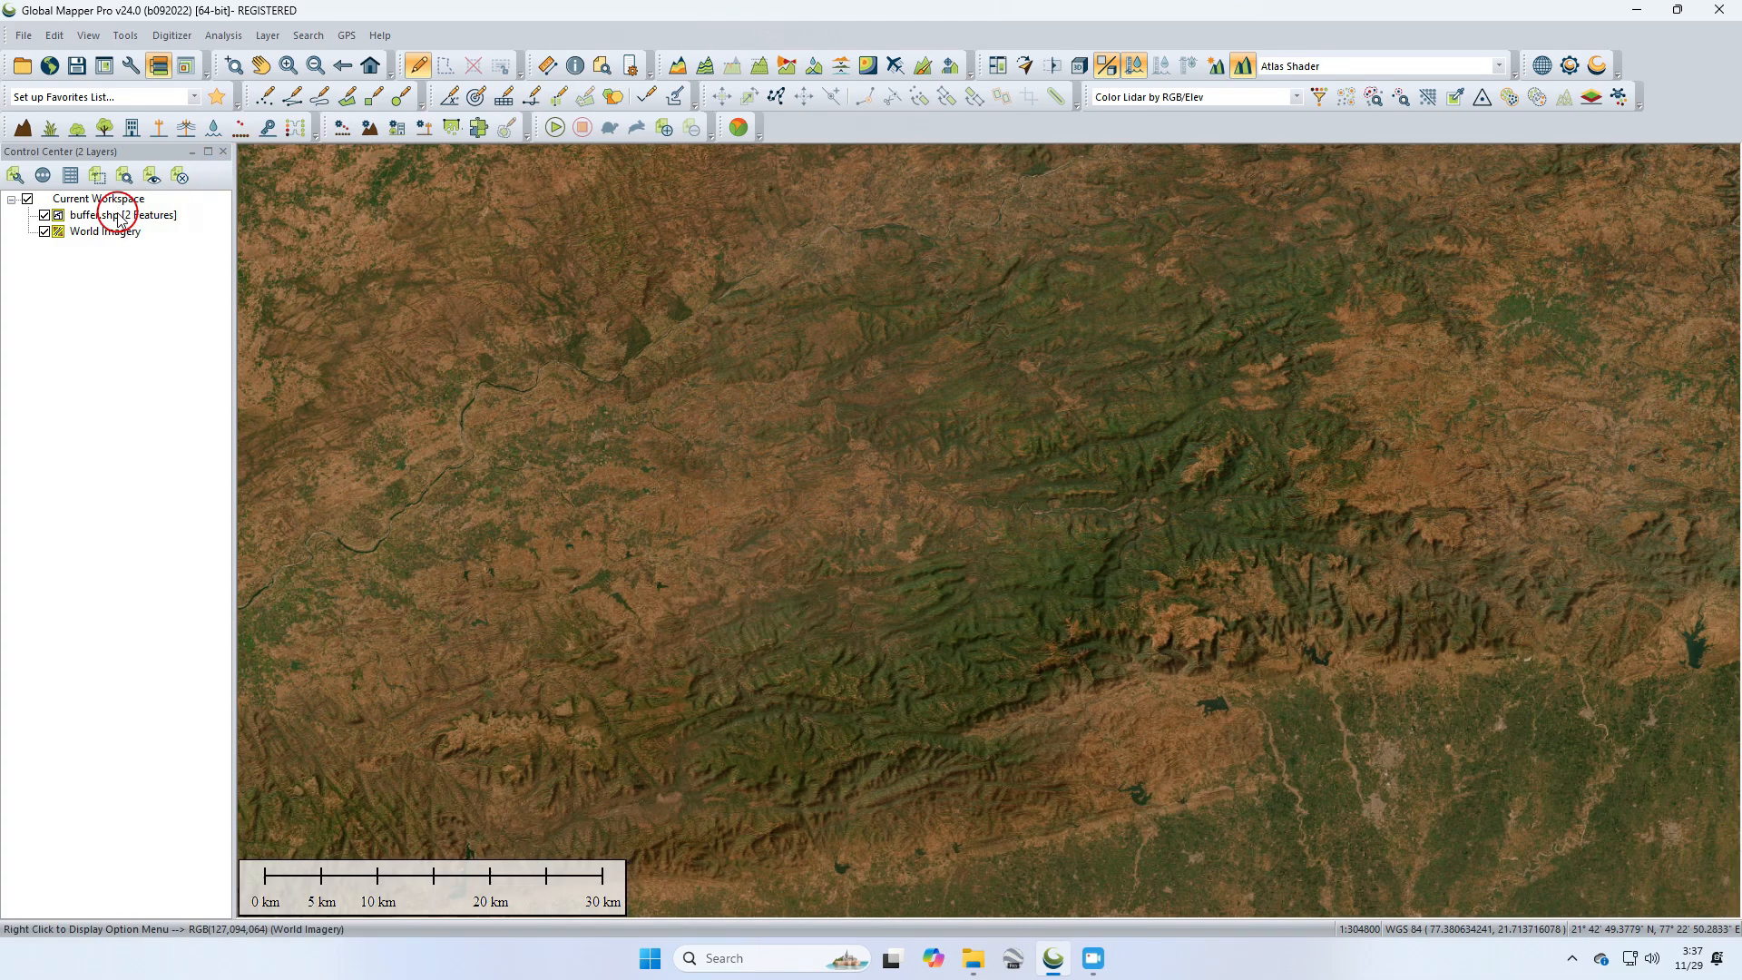
{"action": "left_click_drag", "start_coordinate": [119, 219], "coordinate": [110, 264]}
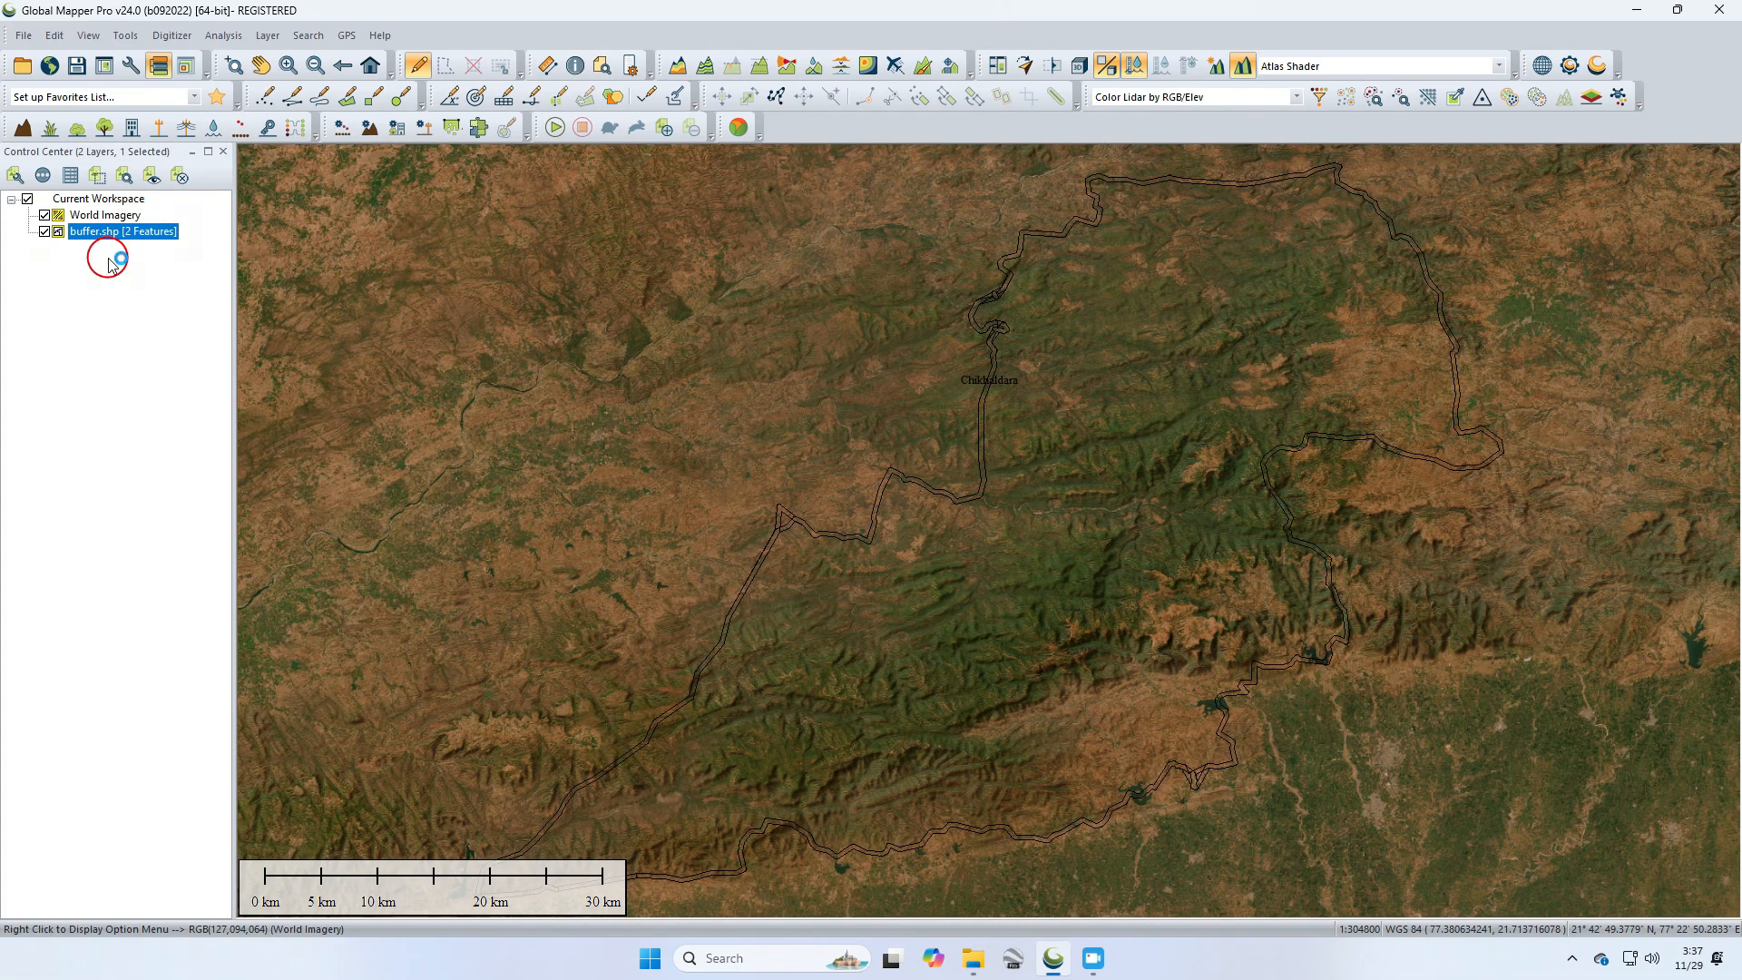
Step: Style all buffer.shp areas with one style: no fill and a solid orange border 2 pixels wide
{"action": "double_click", "coordinate": [106, 238]}
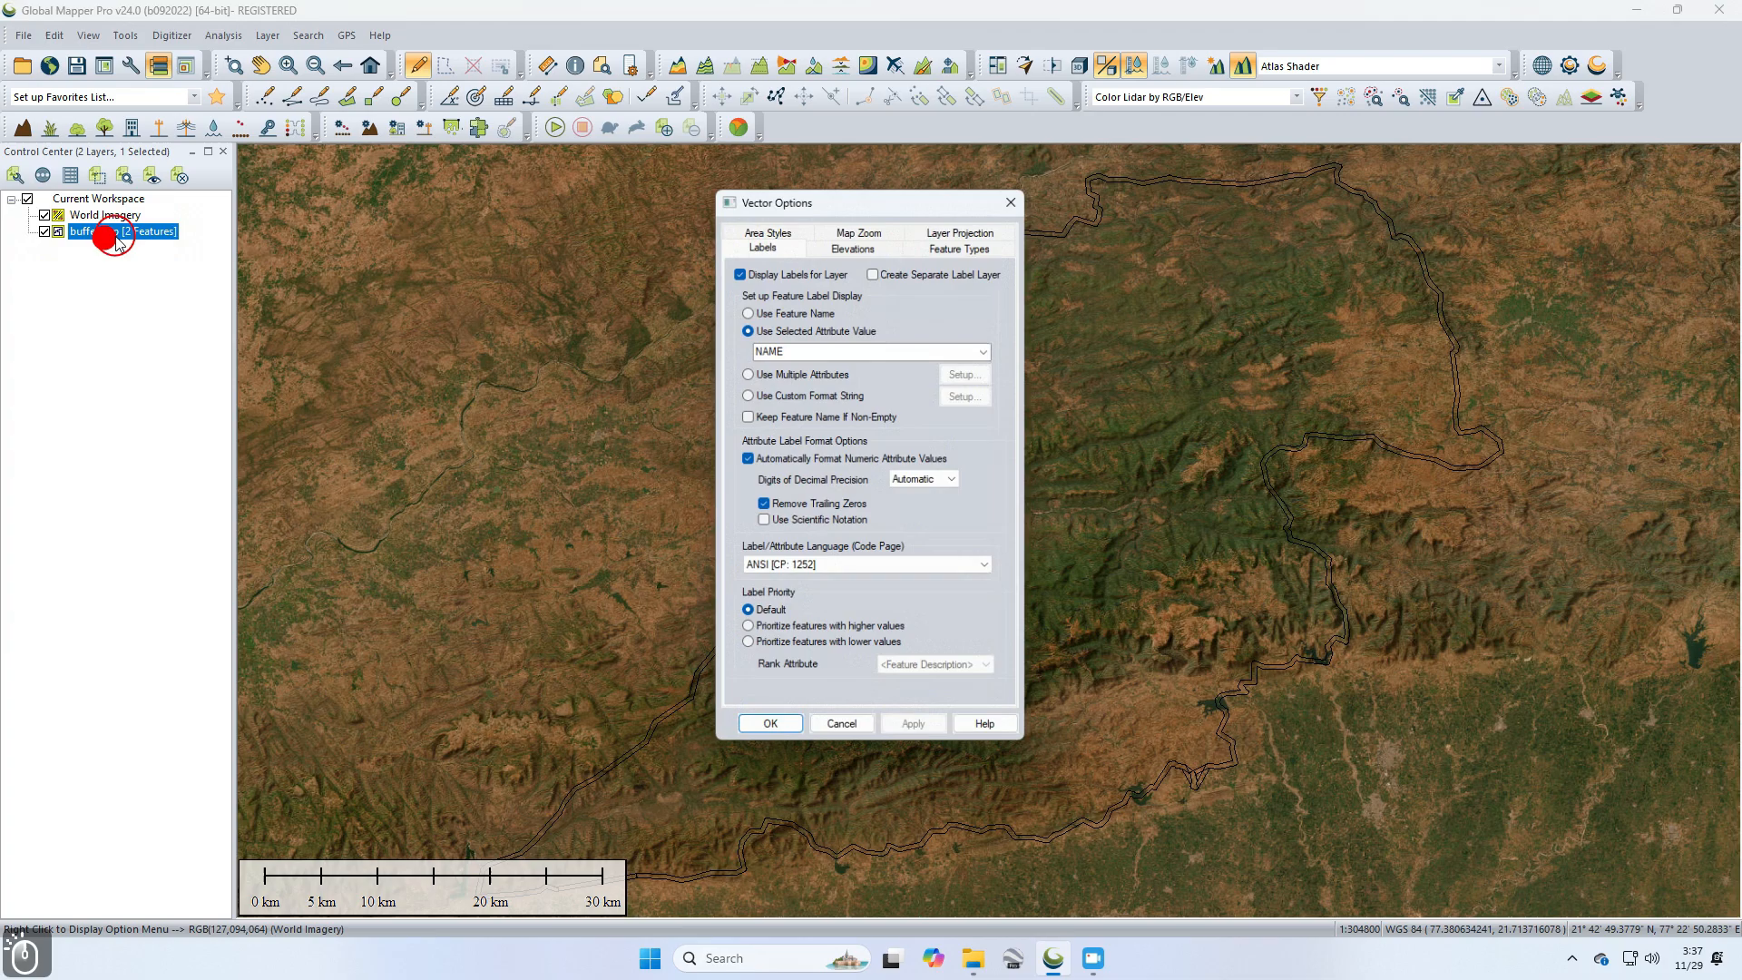
{"action": "left_click", "coordinate": [776, 229]}
{"action": "left_click", "coordinate": [777, 318]}
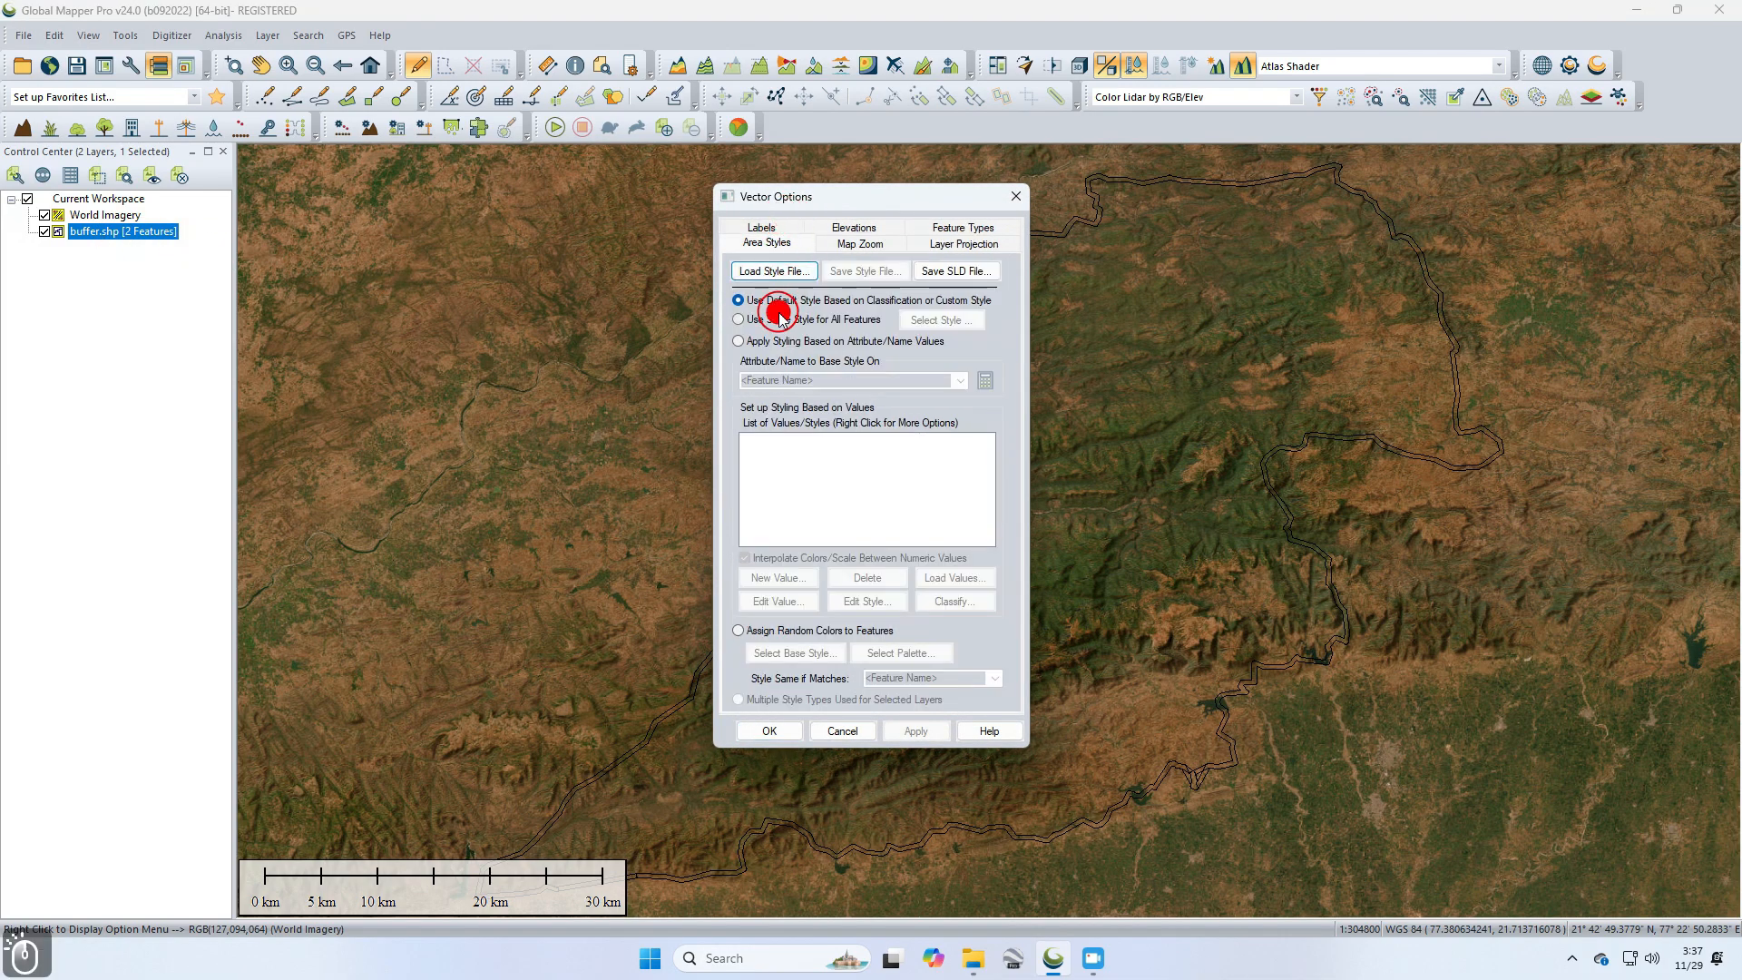
{"action": "left_click", "coordinate": [930, 320]}
{"action": "left_click", "coordinate": [969, 397]}
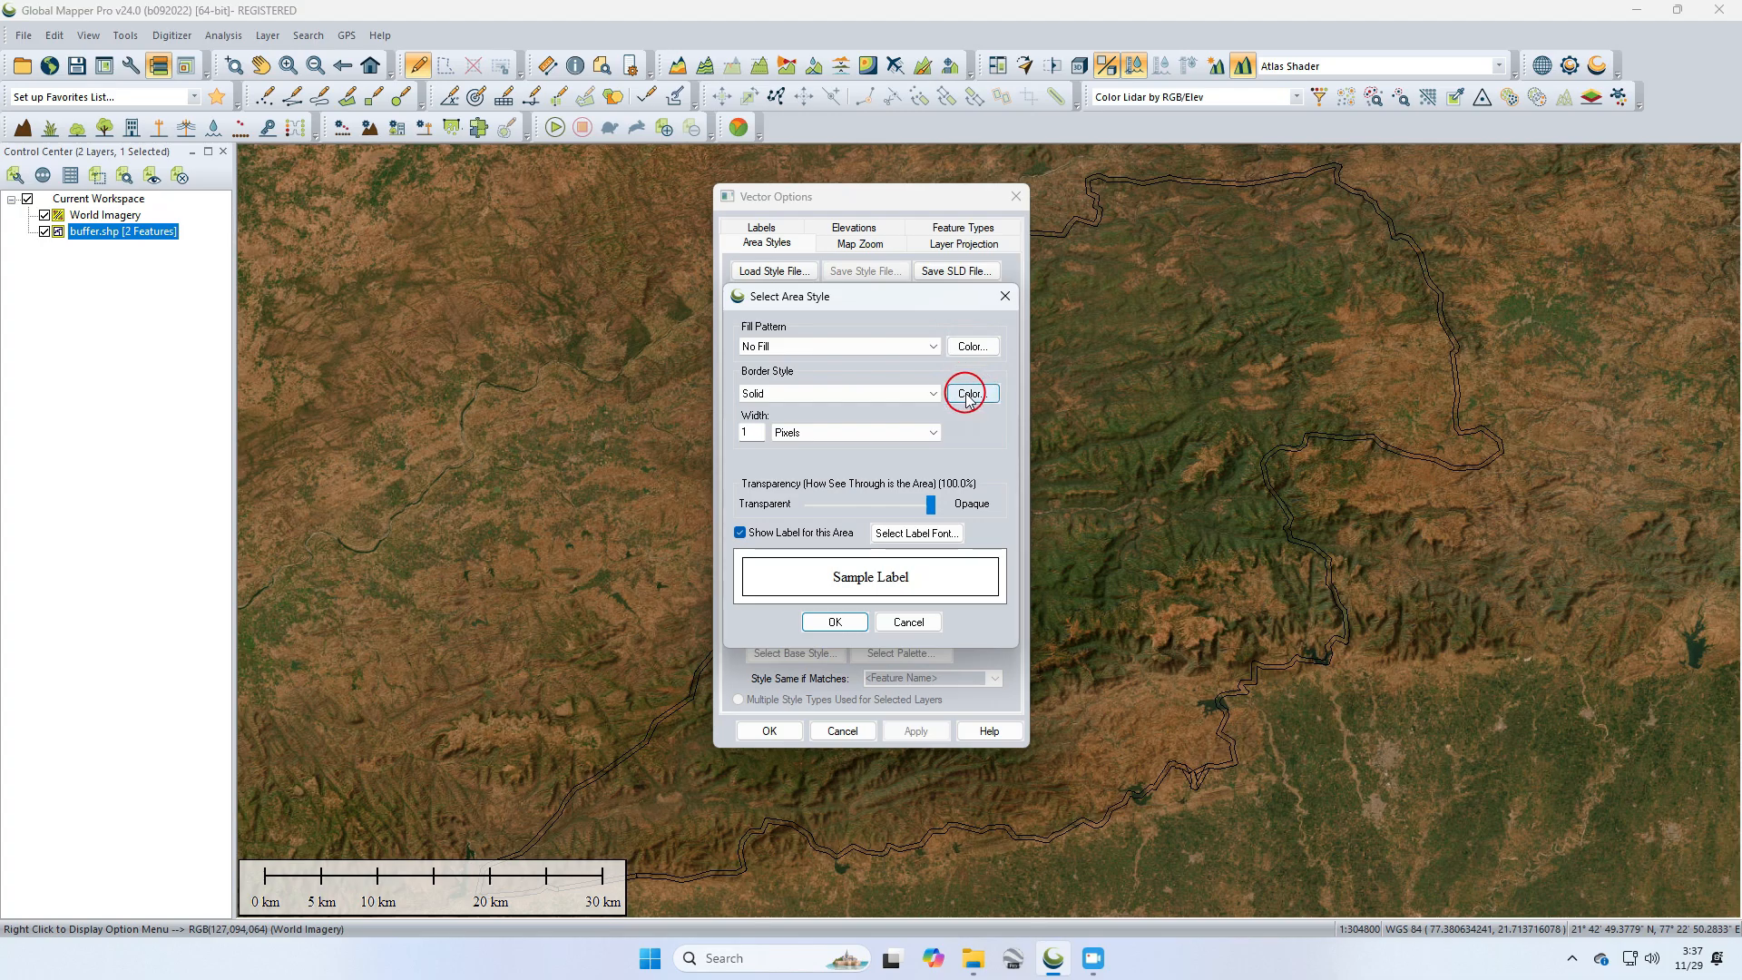
{"action": "left_click", "coordinate": [726, 400]}
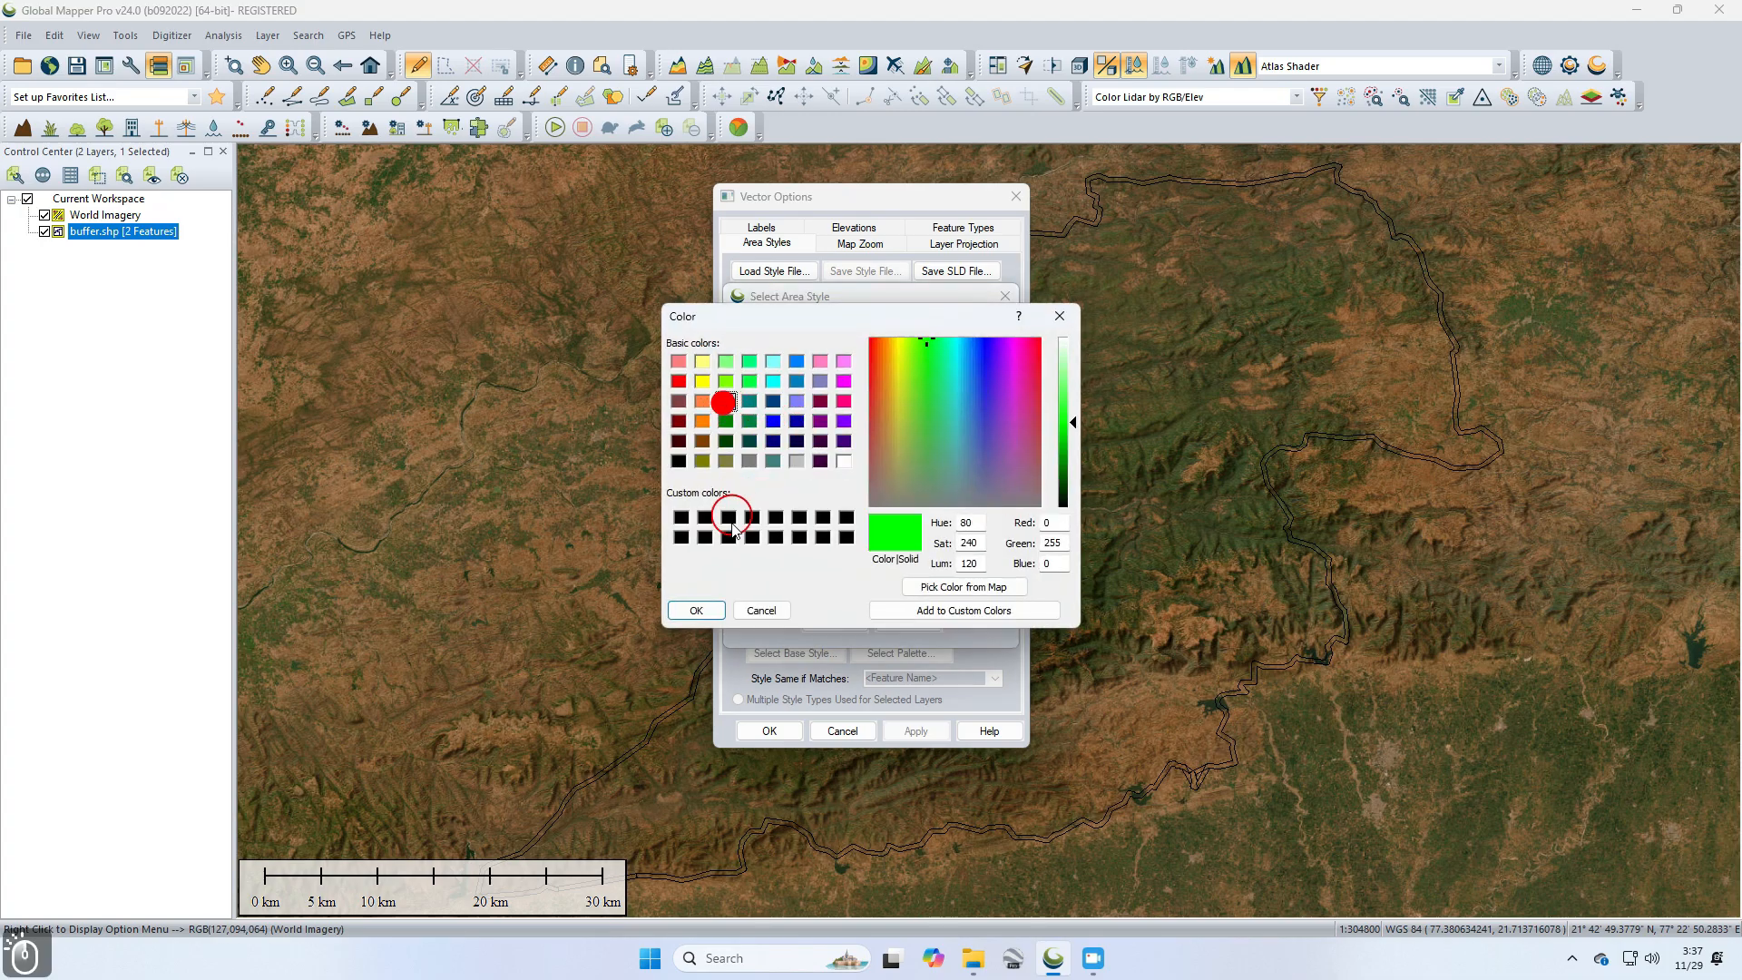
{"action": "left_click", "coordinate": [700, 400]}
{"action": "left_click", "coordinate": [694, 609]}
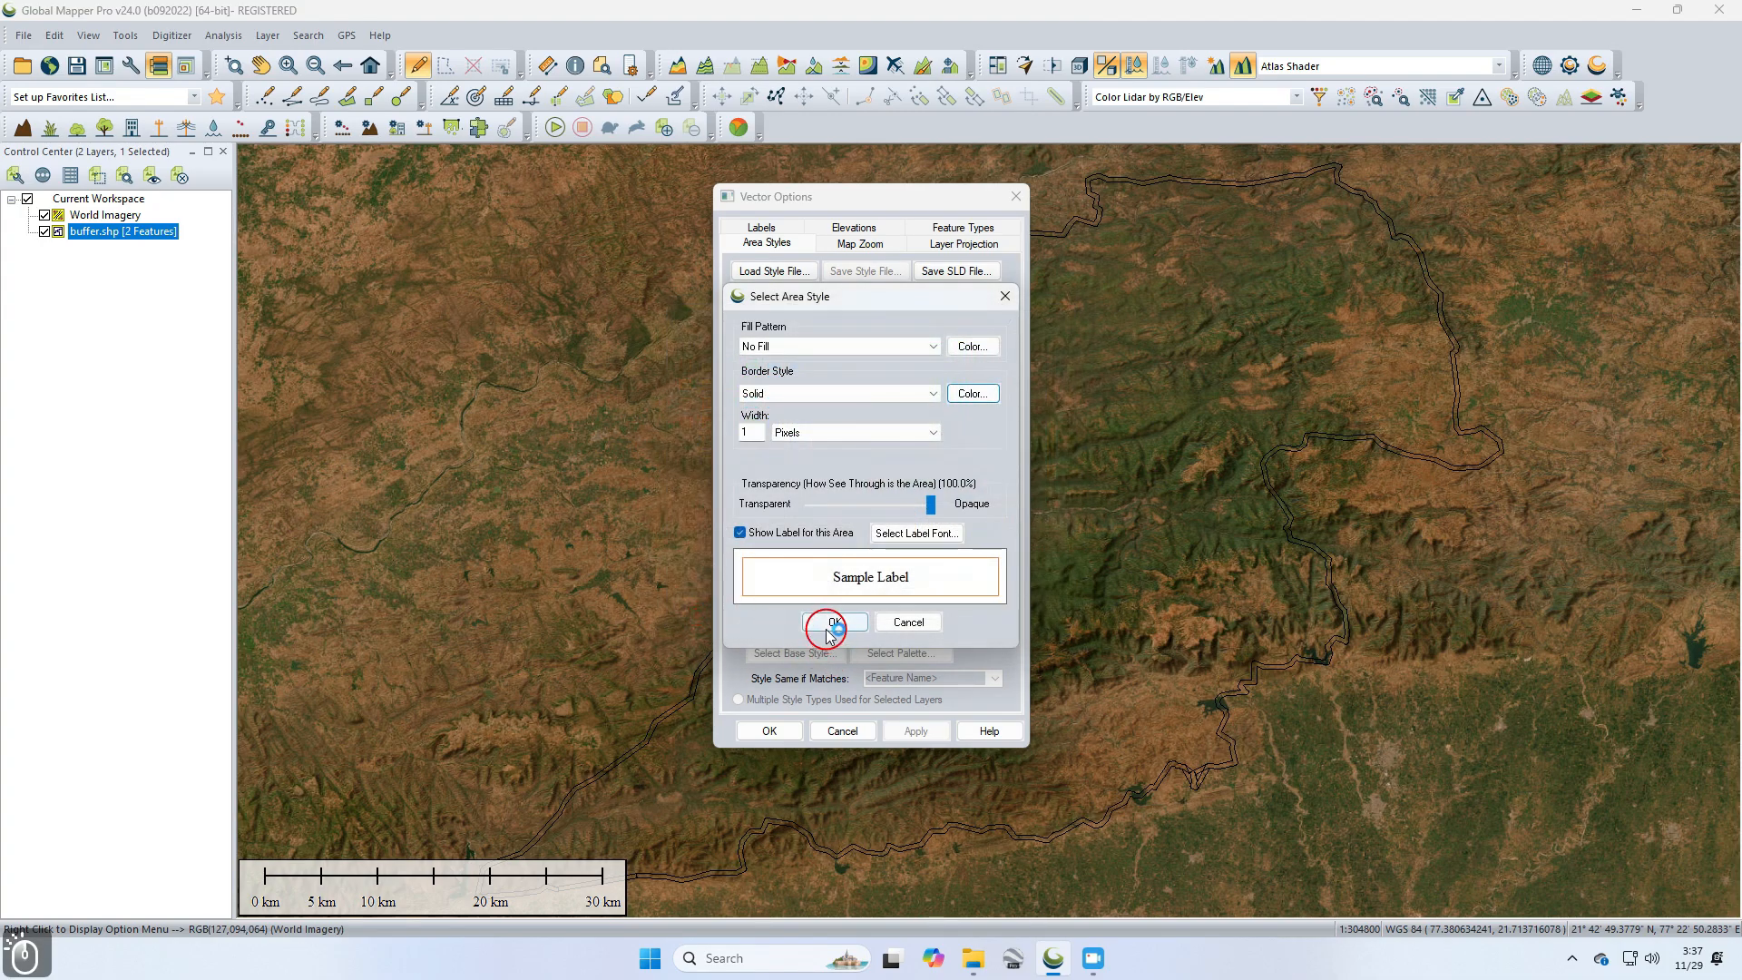
{"action": "left_click", "coordinate": [746, 433]}
{"action": "type", "text": "2"}
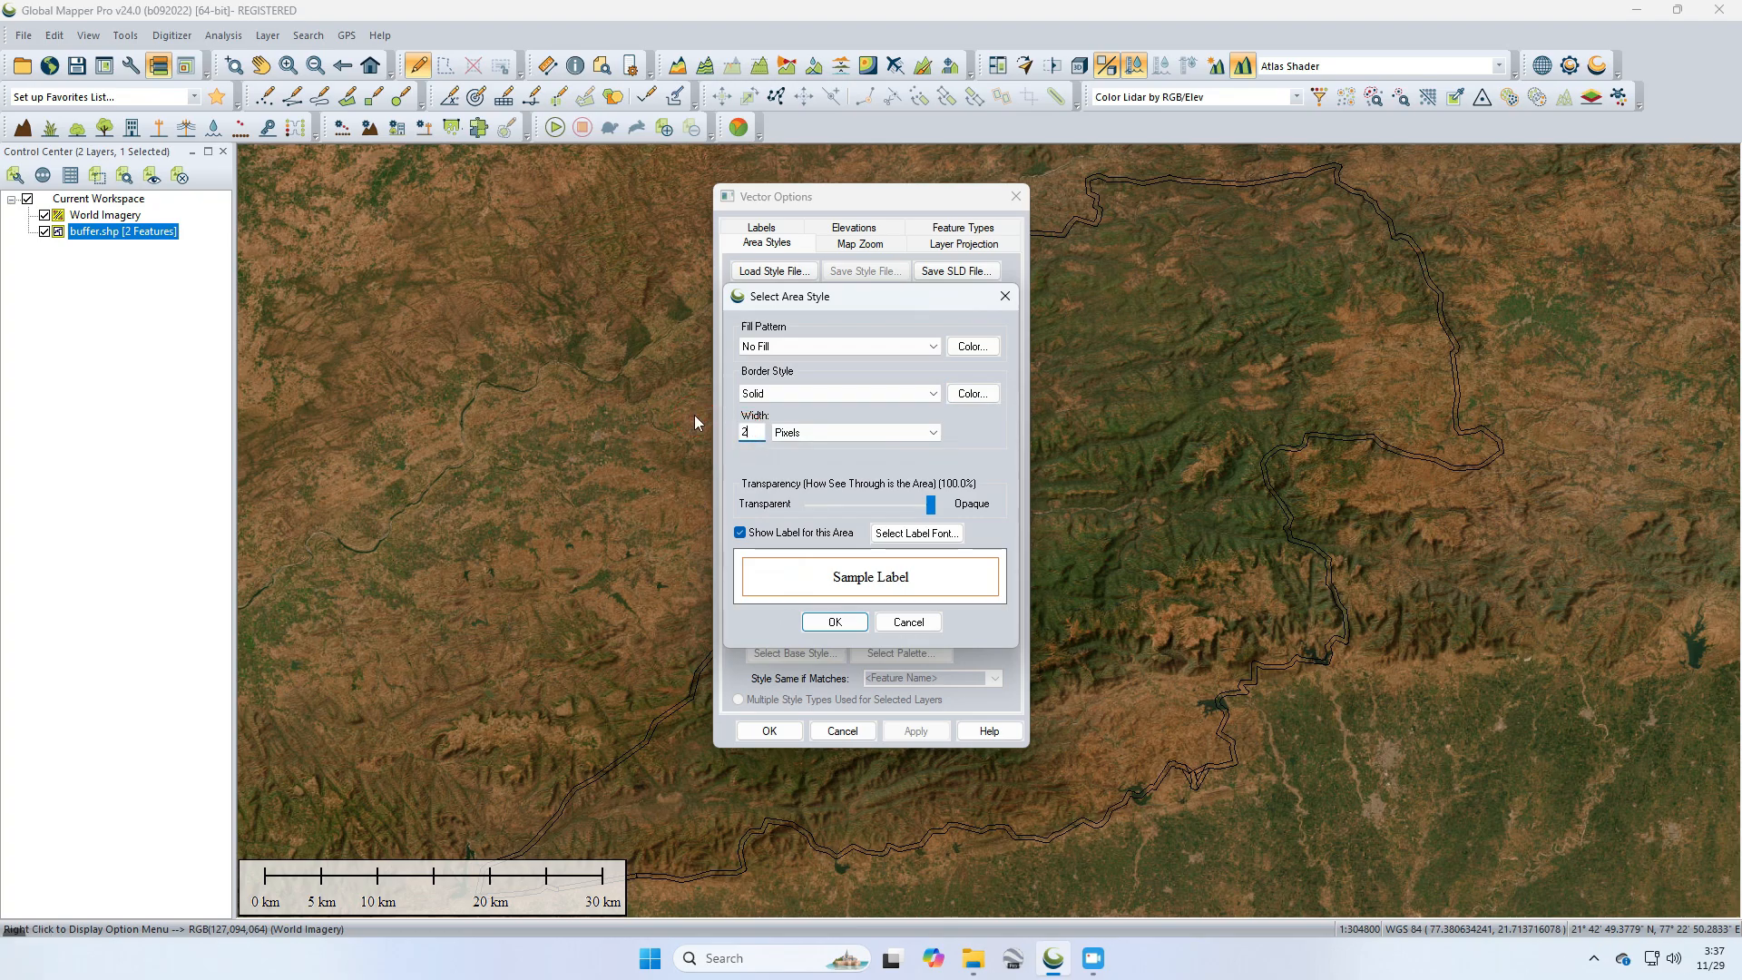
{"action": "left_click", "coordinate": [840, 625]}
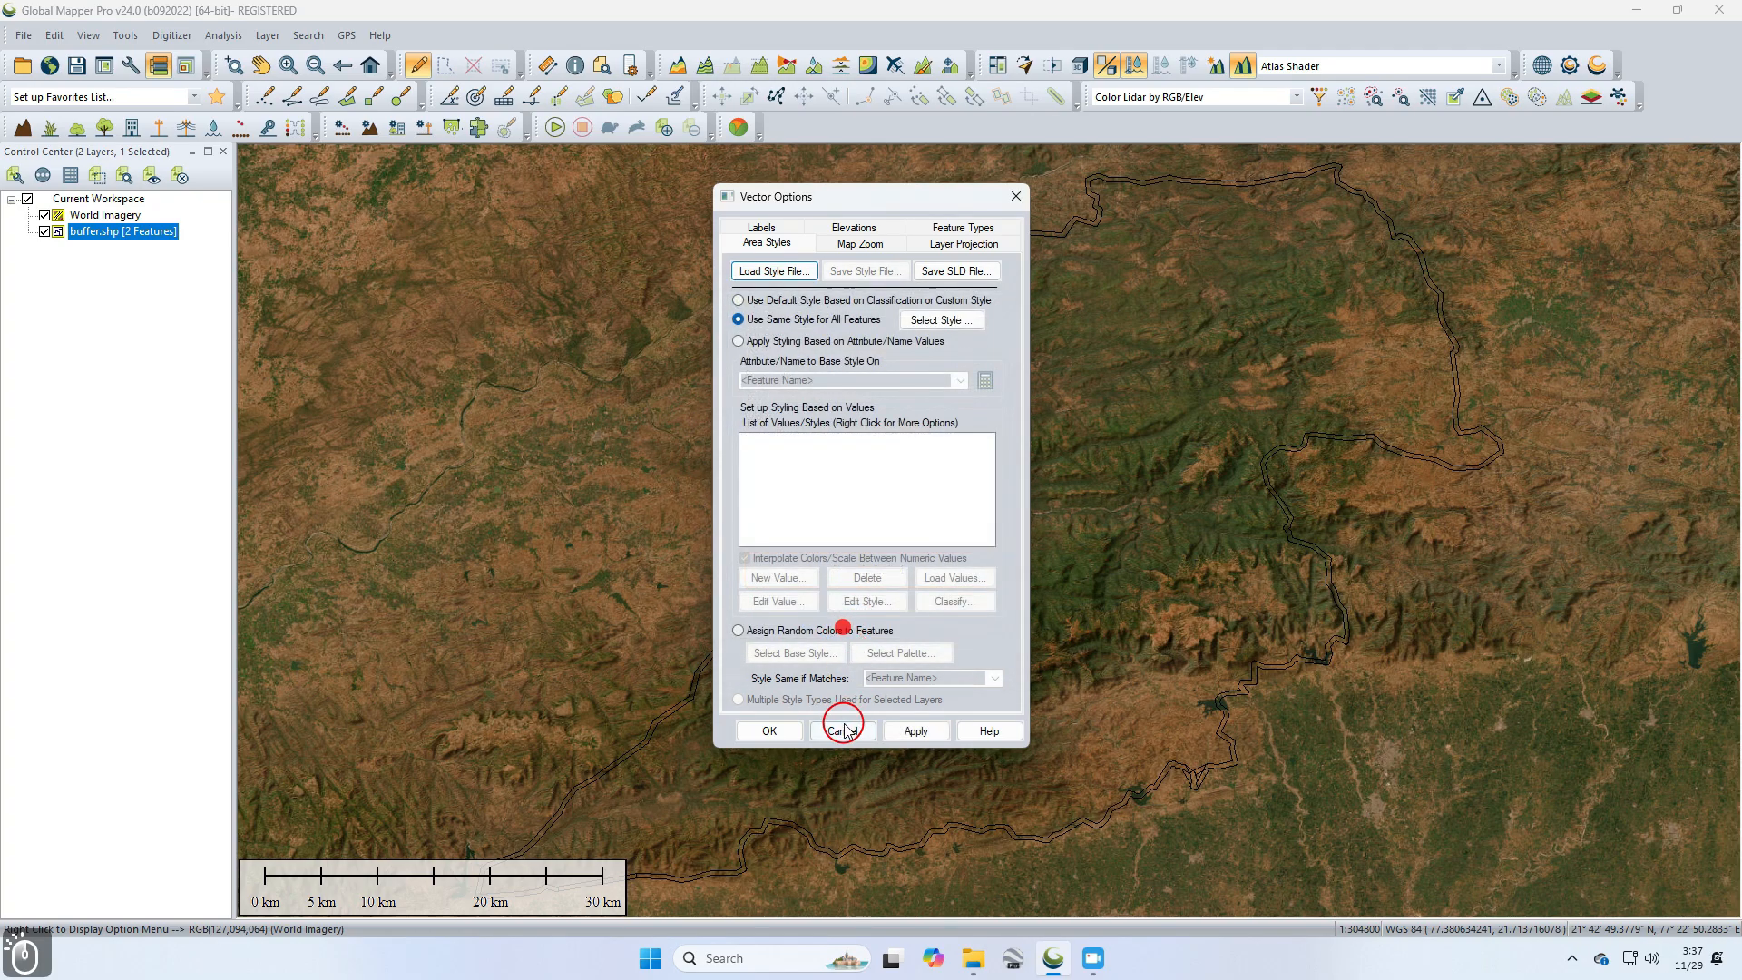
{"action": "left_click", "coordinate": [912, 728]}
{"action": "left_click", "coordinate": [792, 730]}
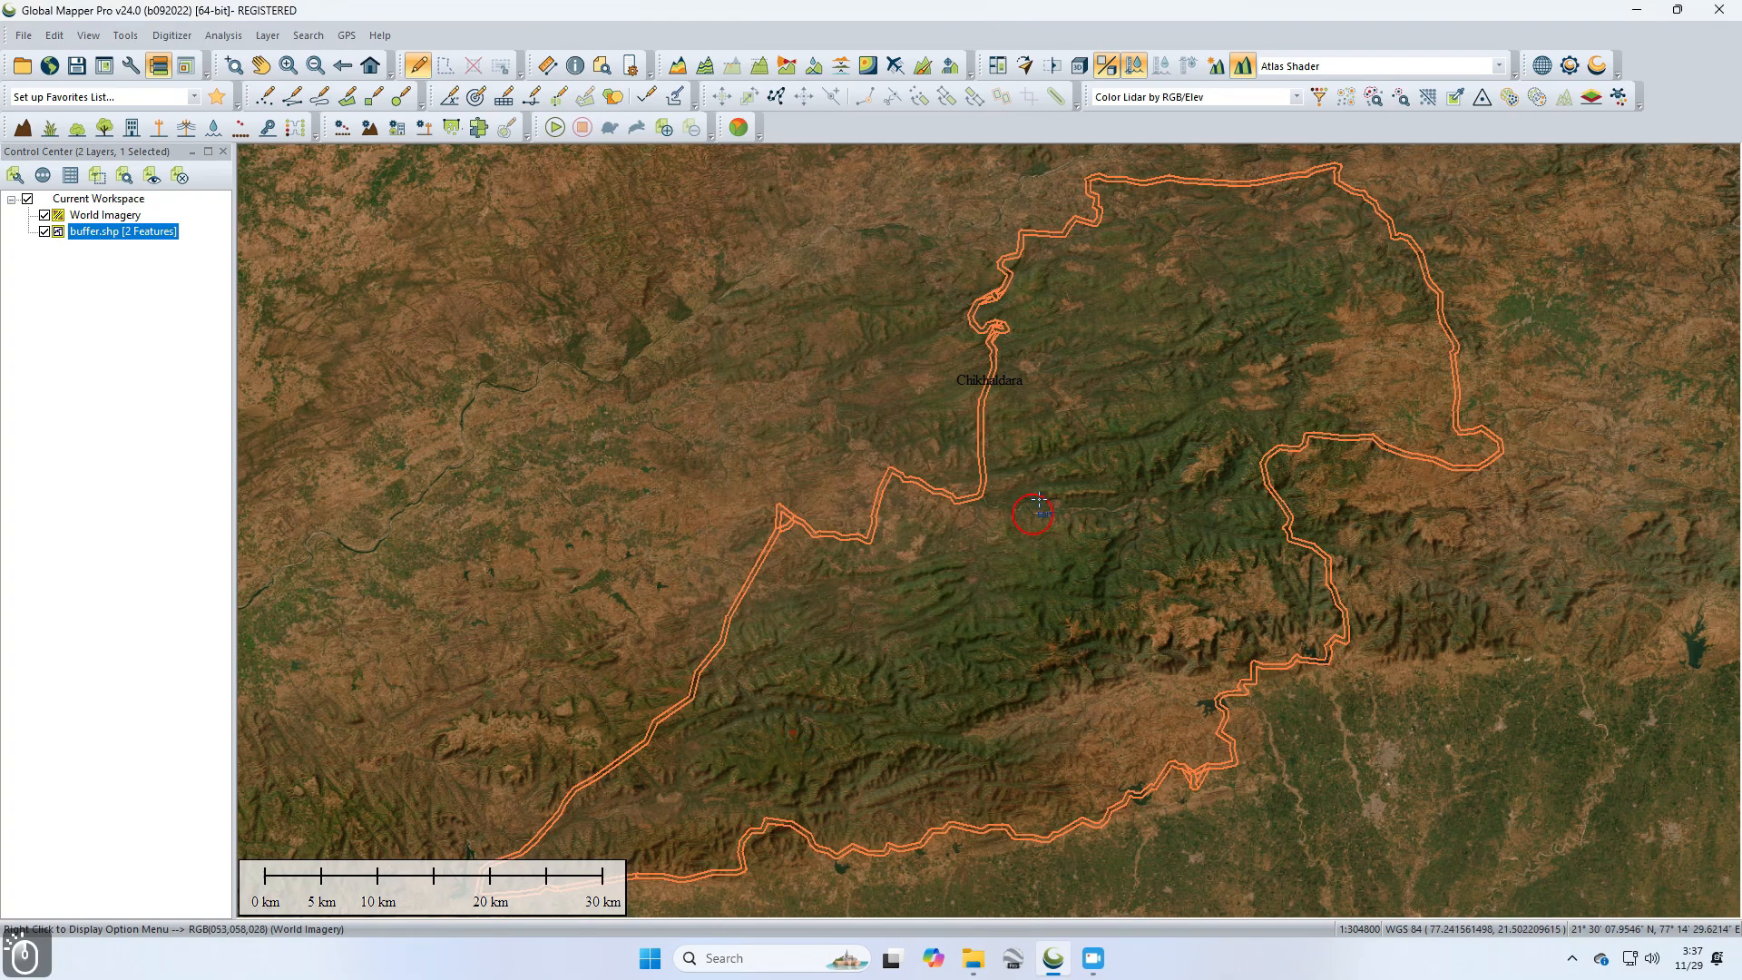
Step: Zoom into a section of the buffer outline over the imagery
{"action": "left_click_drag", "start_coordinate": [1045, 559], "coordinate": [1076, 527]}
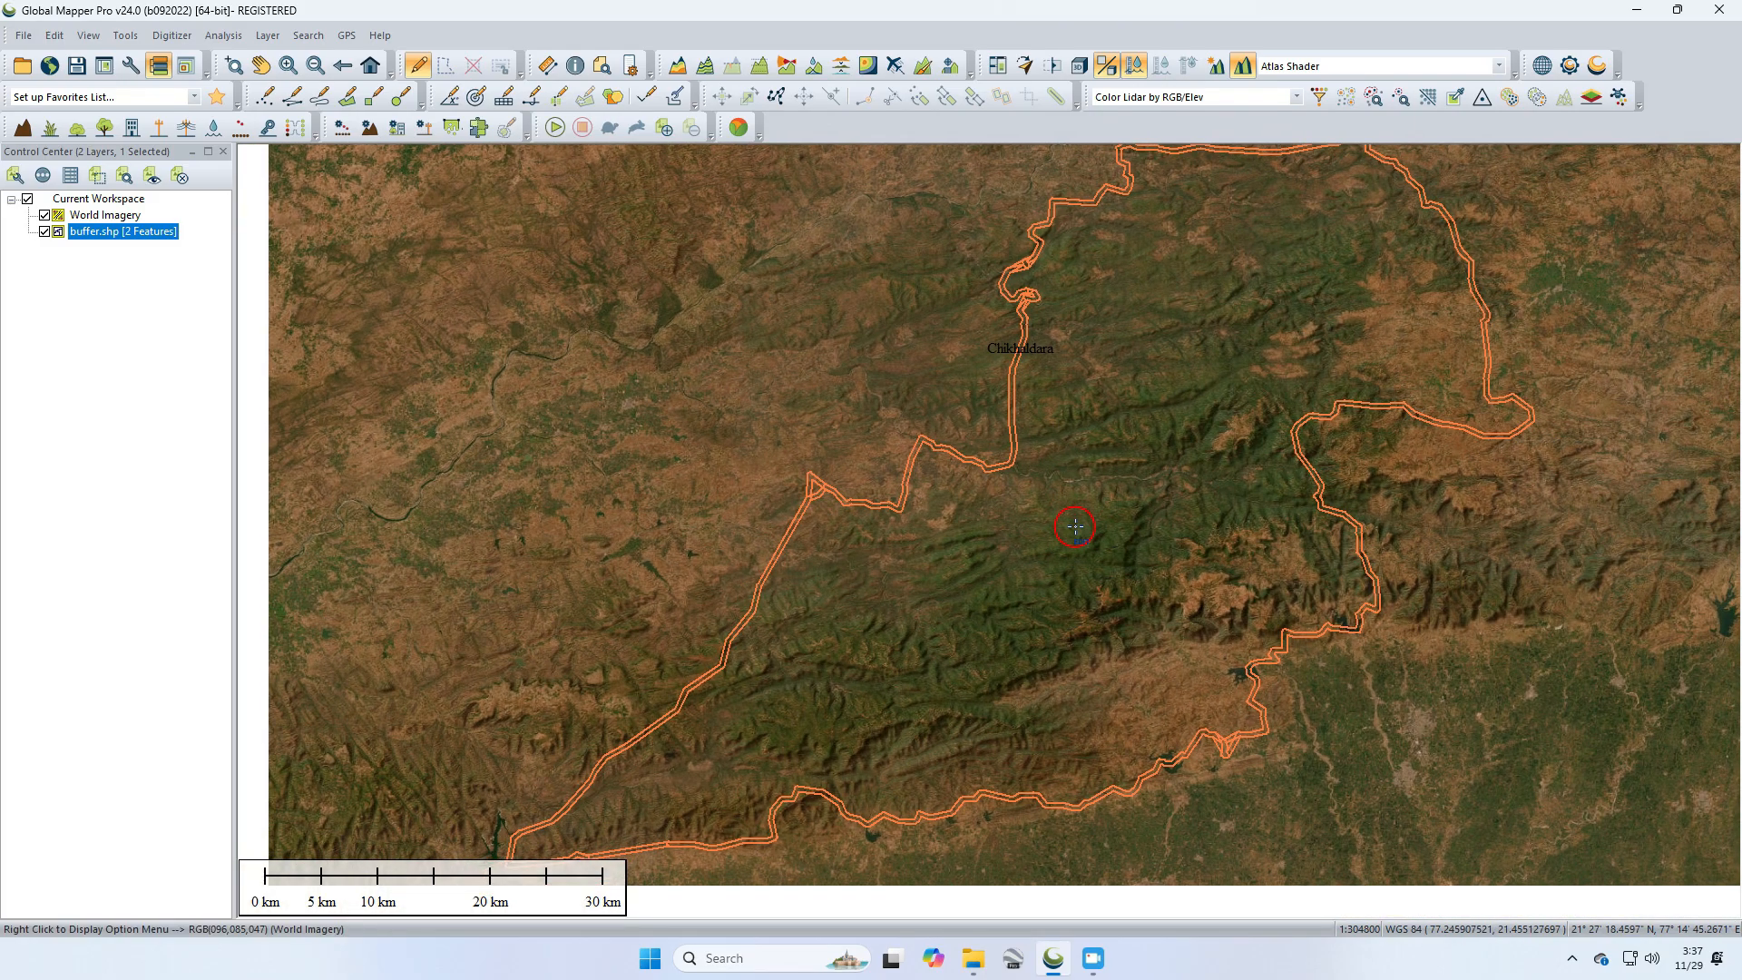
{"action": "left_click", "coordinate": [233, 66]}
{"action": "left_click_drag", "start_coordinate": [1044, 374], "coordinate": [992, 456]}
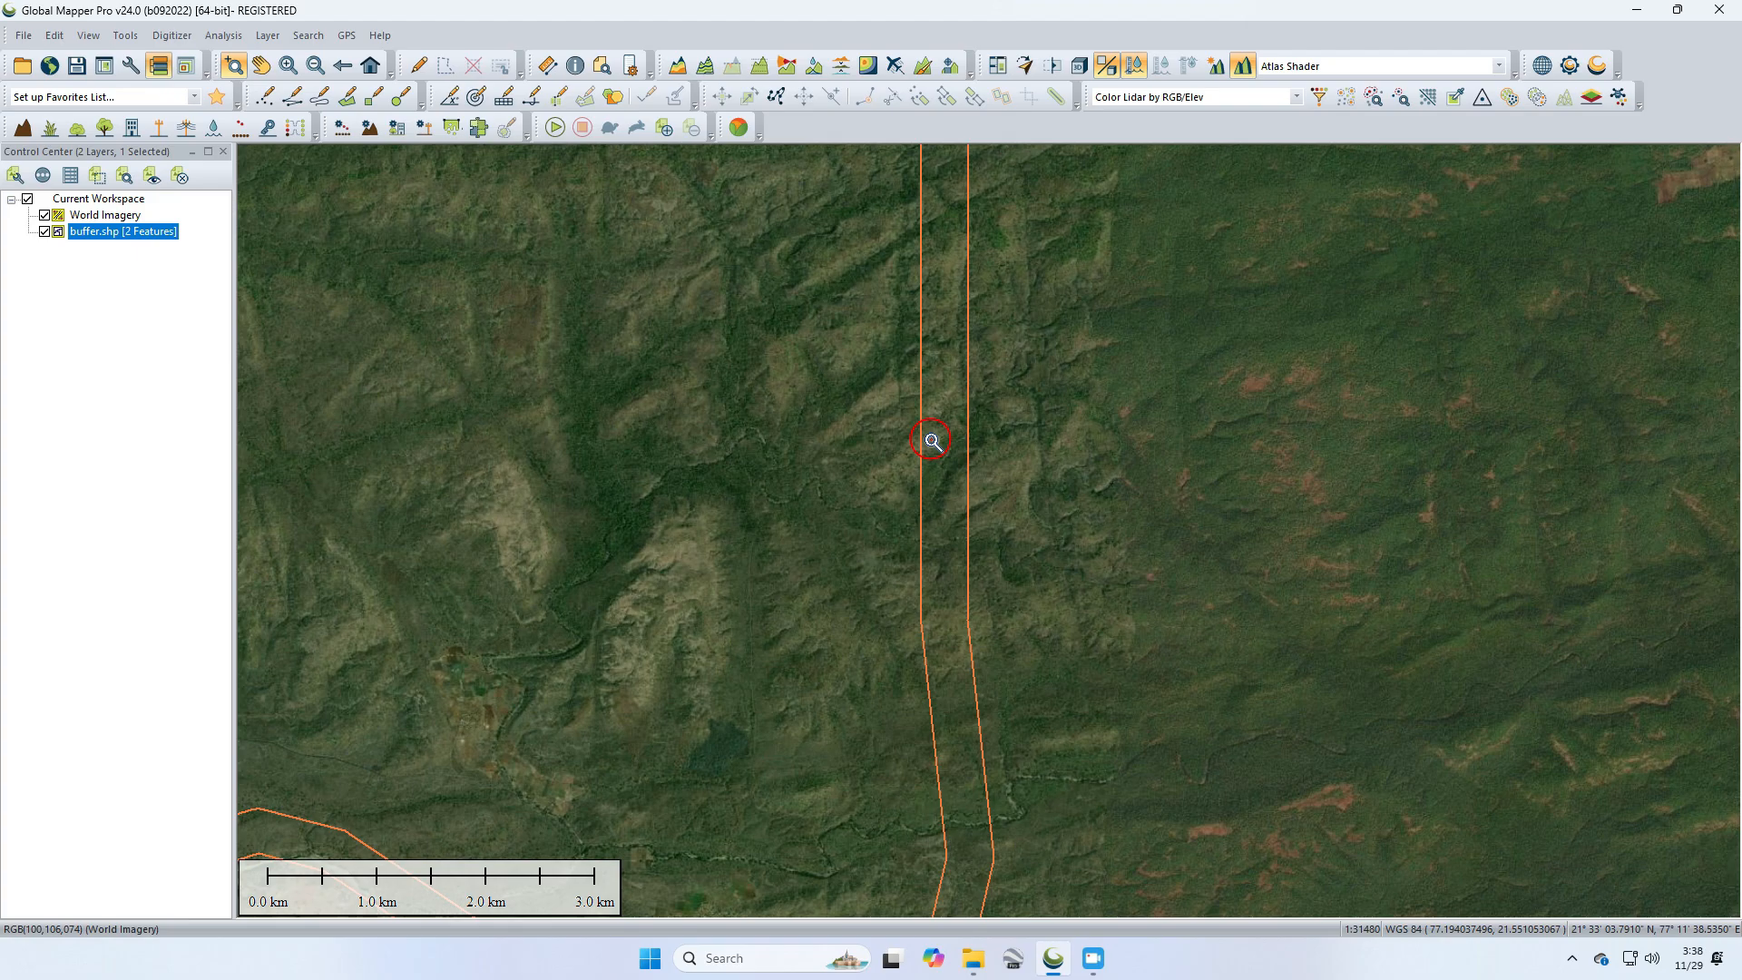
Step: Hide the World Imagery layer and zoom to the full extent of buffer.shp
{"action": "left_click", "coordinate": [44, 215]}
{"action": "left_click", "coordinate": [109, 233]}
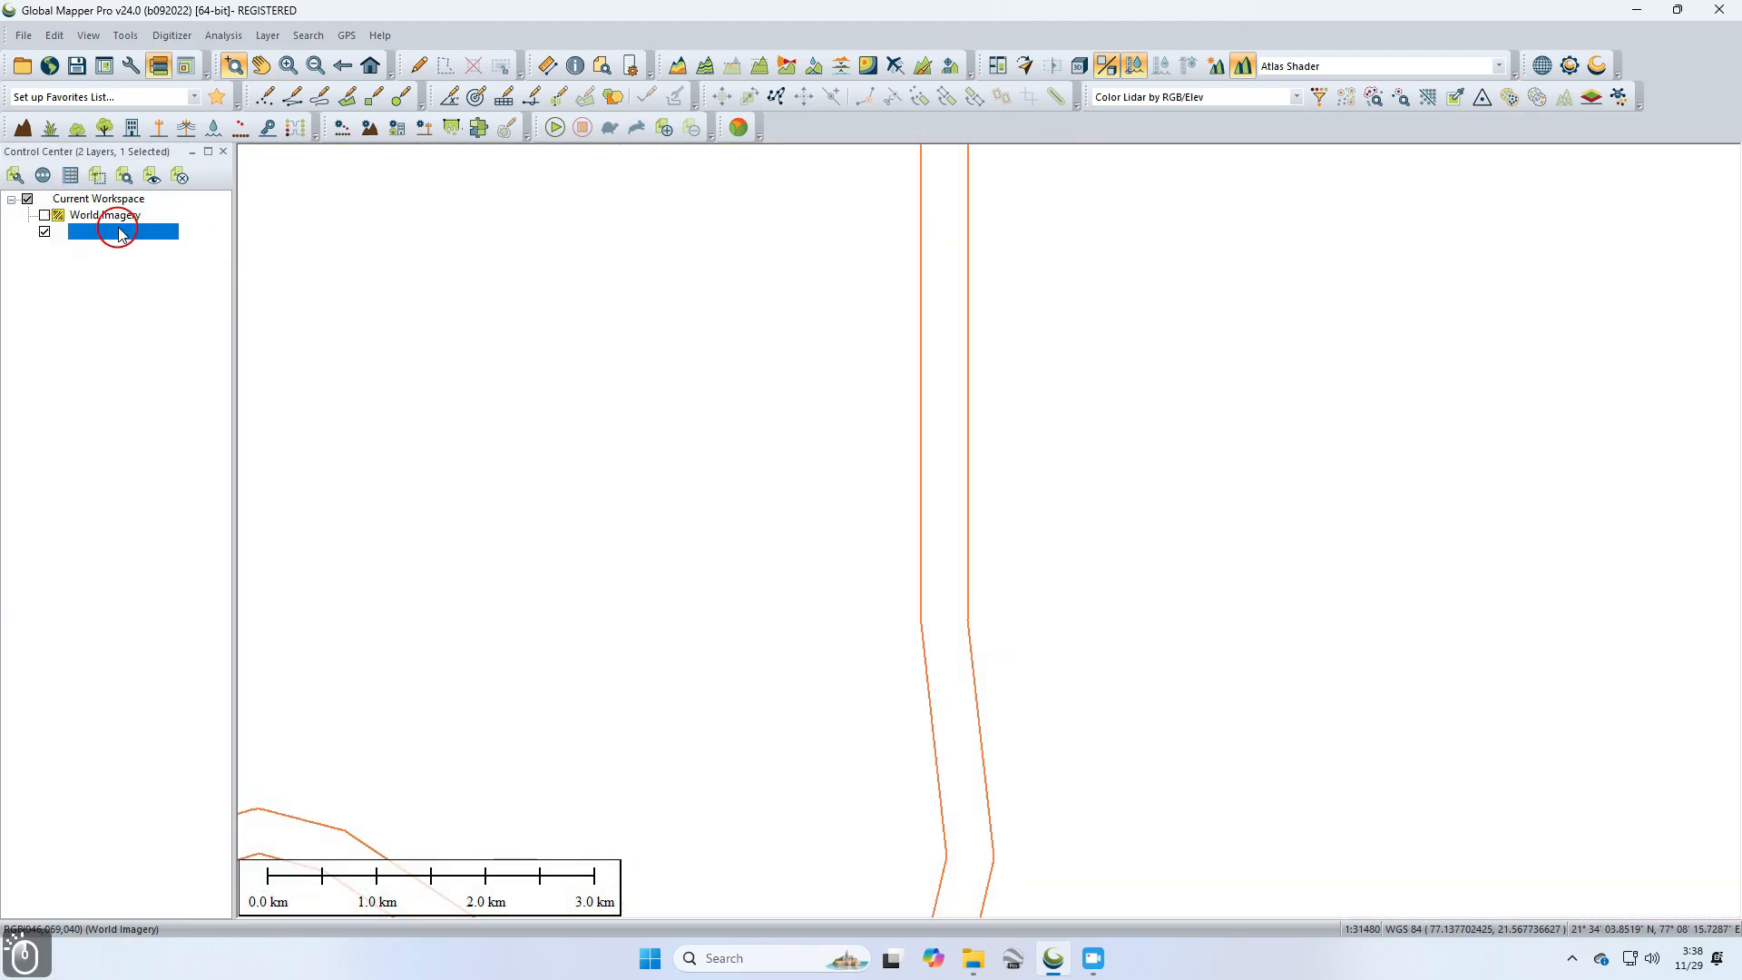
{"action": "left_click", "coordinate": [124, 175]}
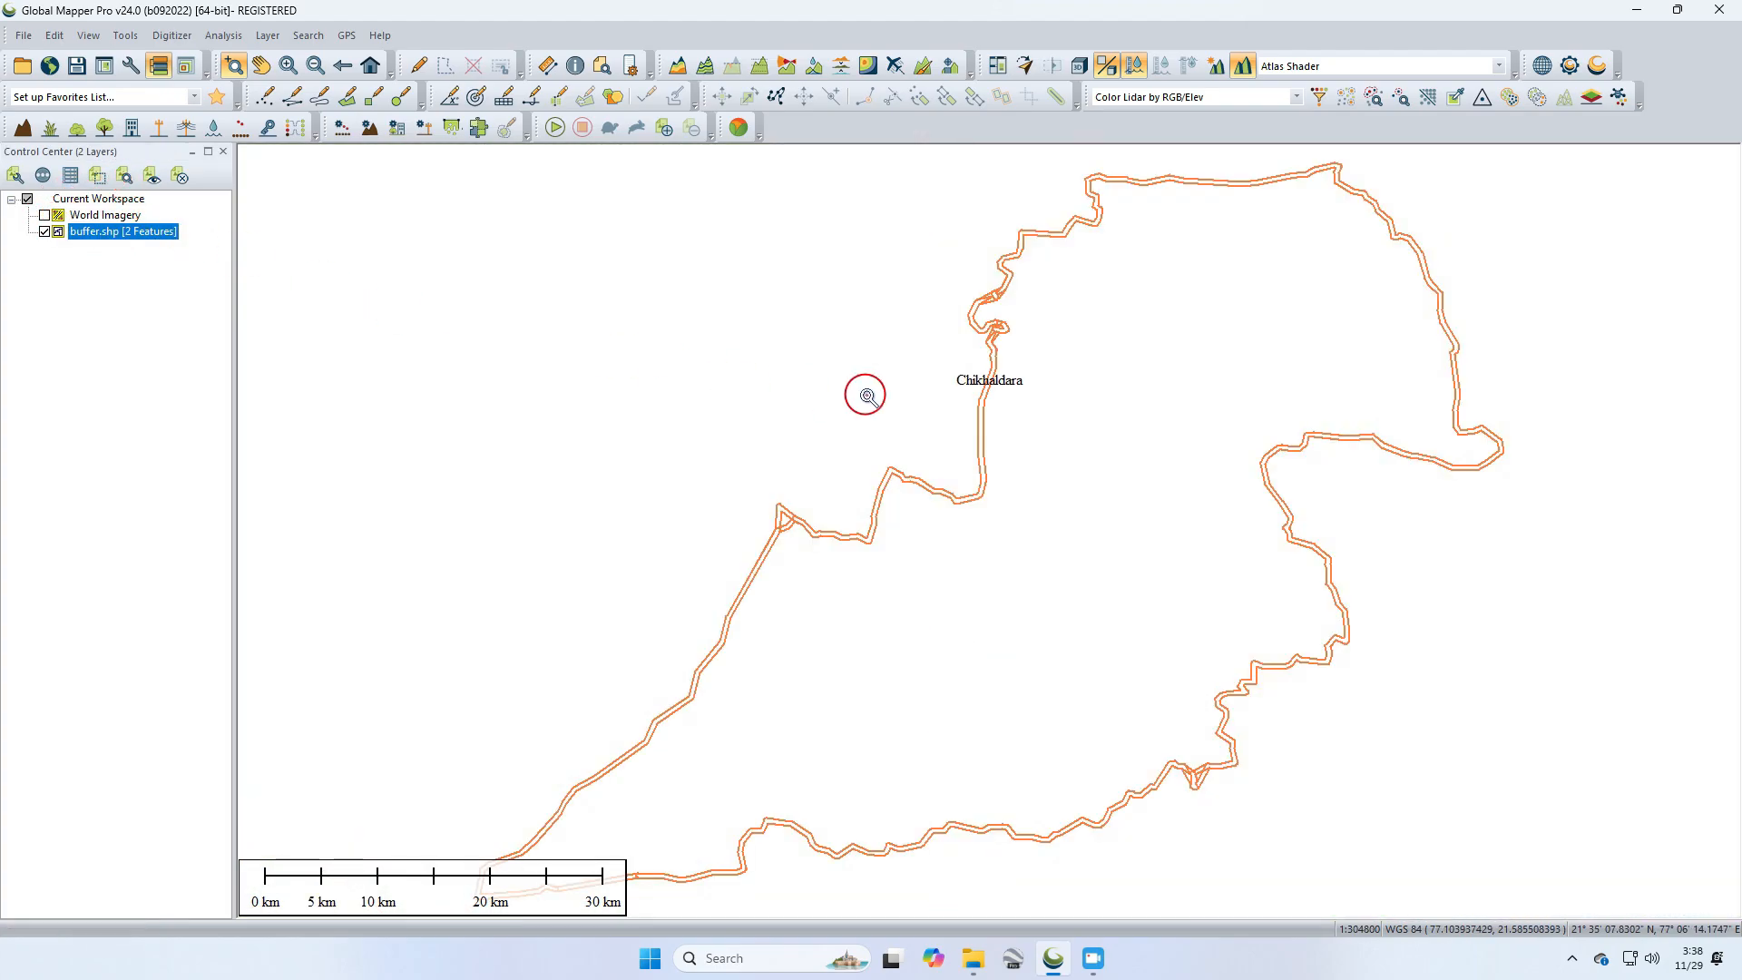